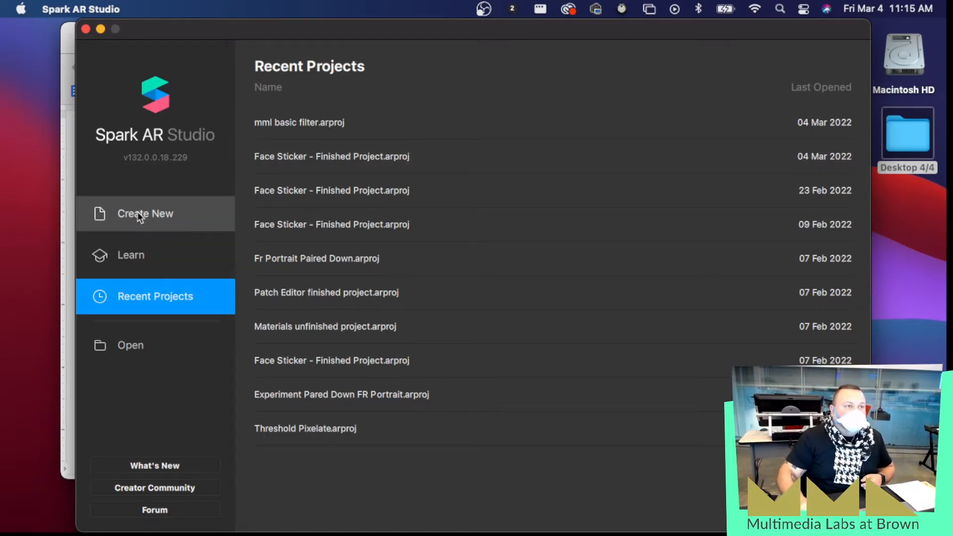
Step: Browse the project types and template gallery available for creating a new project
{"action": "left_click", "coordinate": [177, 215]}
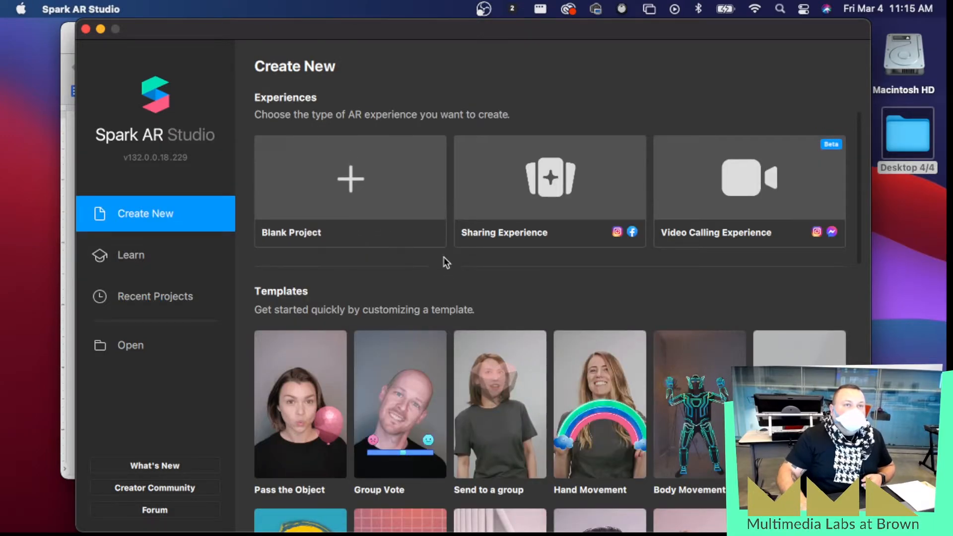
{"action": "scroll", "coordinate": [449, 266], "scroll_direction": "down", "scroll_amount": 5}
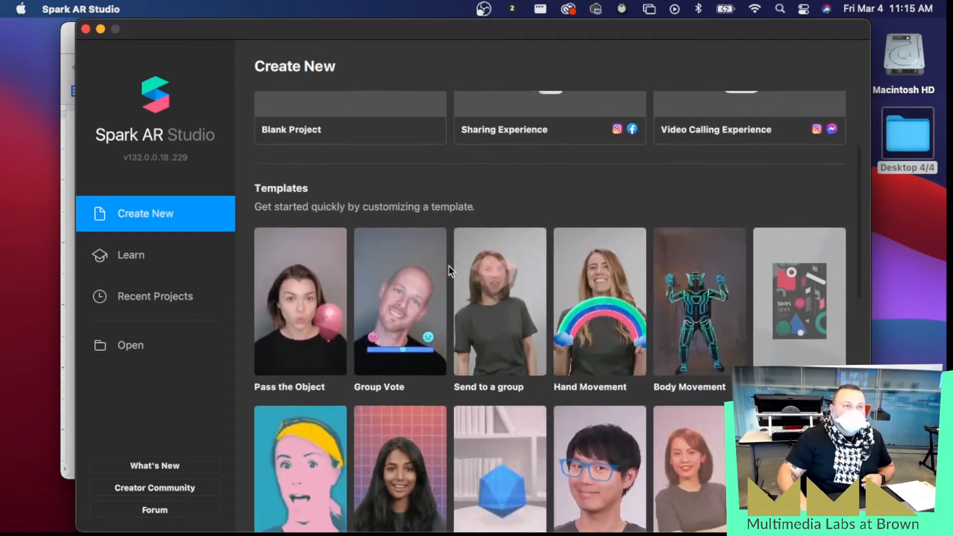
{"action": "scroll", "coordinate": [449, 266], "scroll_direction": "down", "scroll_amount": 3}
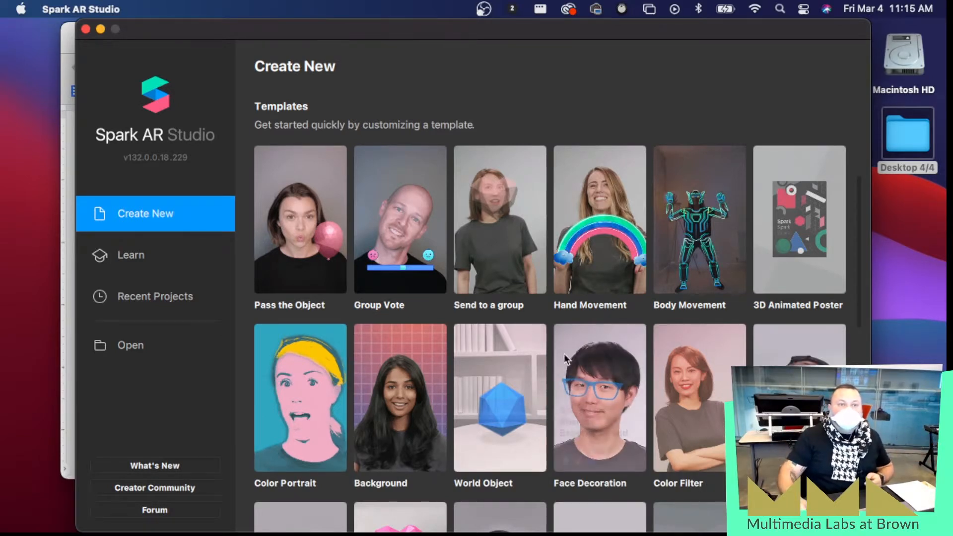
{"action": "scroll", "coordinate": [596, 347], "scroll_direction": "down", "scroll_amount": 3}
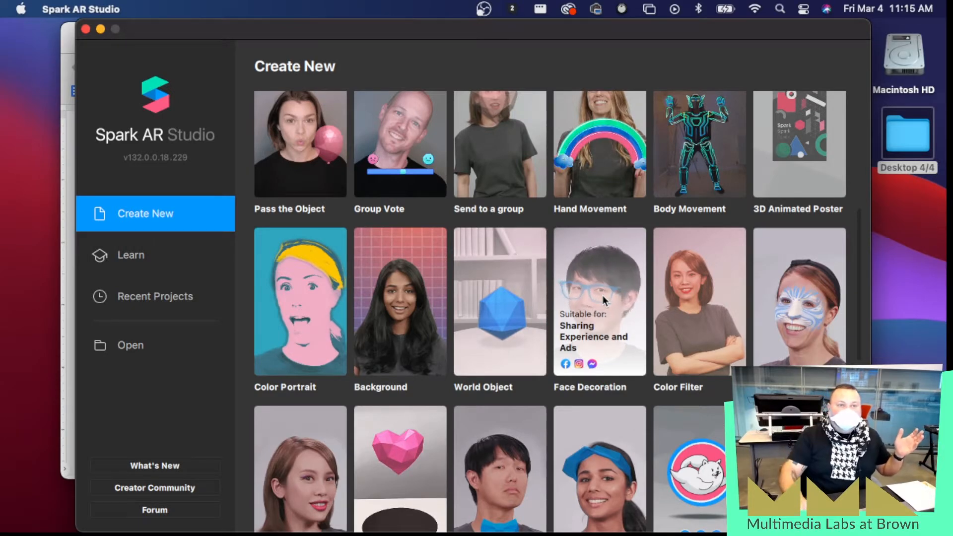
{"action": "scroll", "coordinate": [602, 295], "scroll_direction": "up", "scroll_amount": 2}
{"action": "scroll", "coordinate": [602, 296], "scroll_direction": "down", "scroll_amount": 3}
{"action": "scroll", "coordinate": [603, 301], "scroll_direction": "down", "scroll_amount": 2}
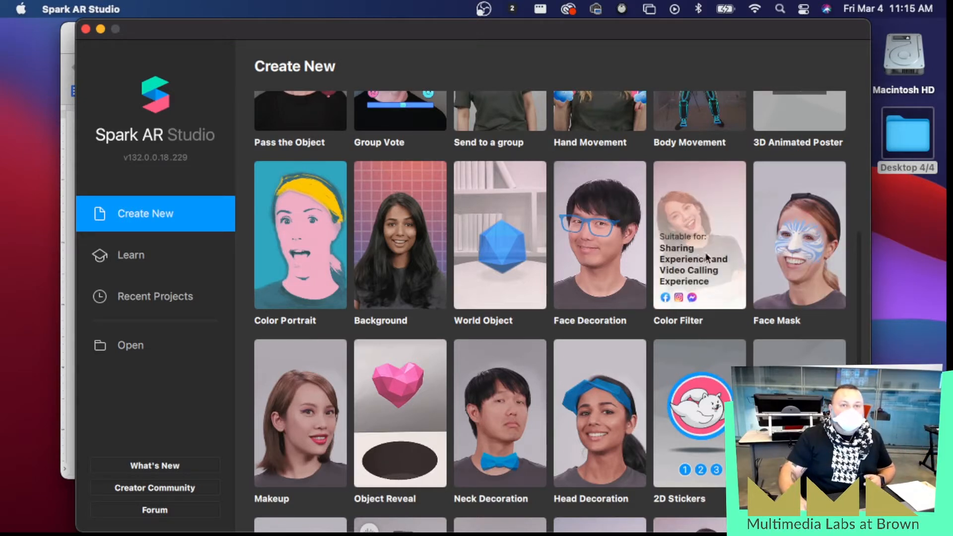
Step: Open the "Creating a Face Tracking Effect" tutorial from the Learn section's tutorials
{"action": "left_click", "coordinate": [151, 252]}
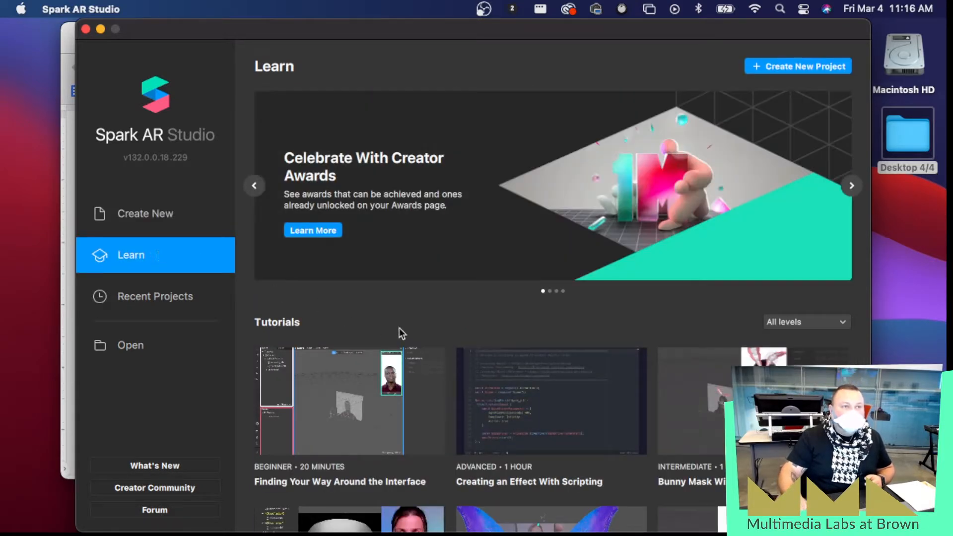
{"action": "scroll", "coordinate": [399, 327], "scroll_direction": "down", "scroll_amount": 5}
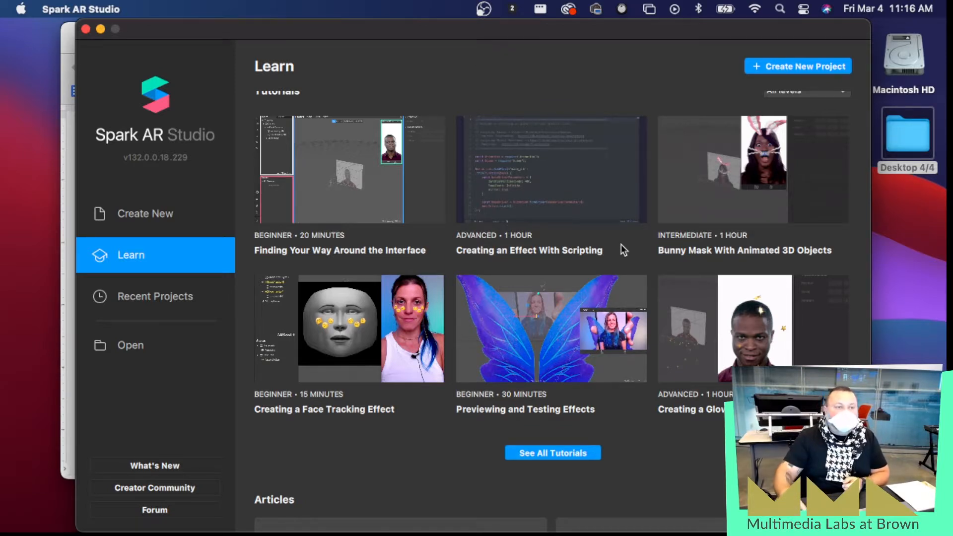
{"action": "left_click", "coordinate": [383, 328]}
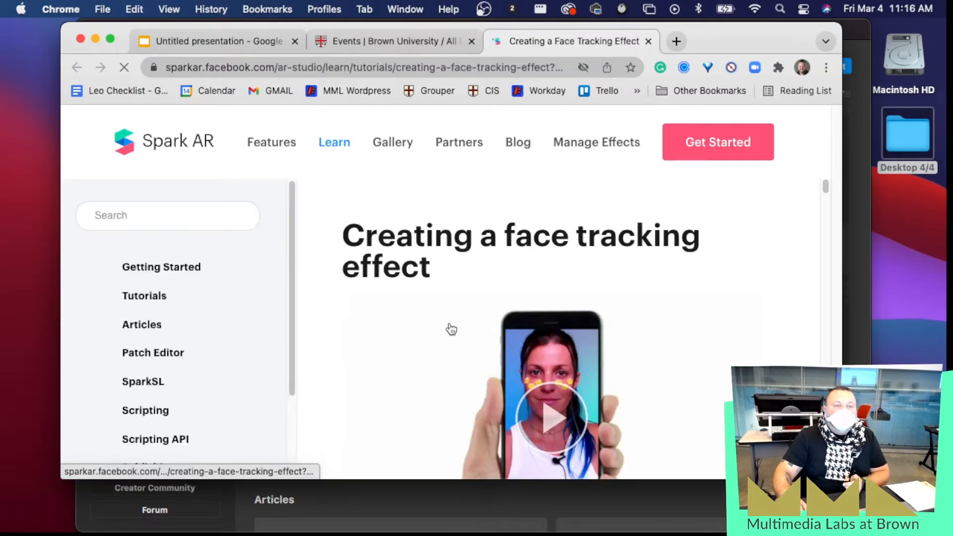
Step: Read through the face tracking tutorial, covering the interface overview and the section on adding a face tracker
{"action": "scroll", "coordinate": [559, 361], "scroll_direction": "down", "scroll_amount": 1}
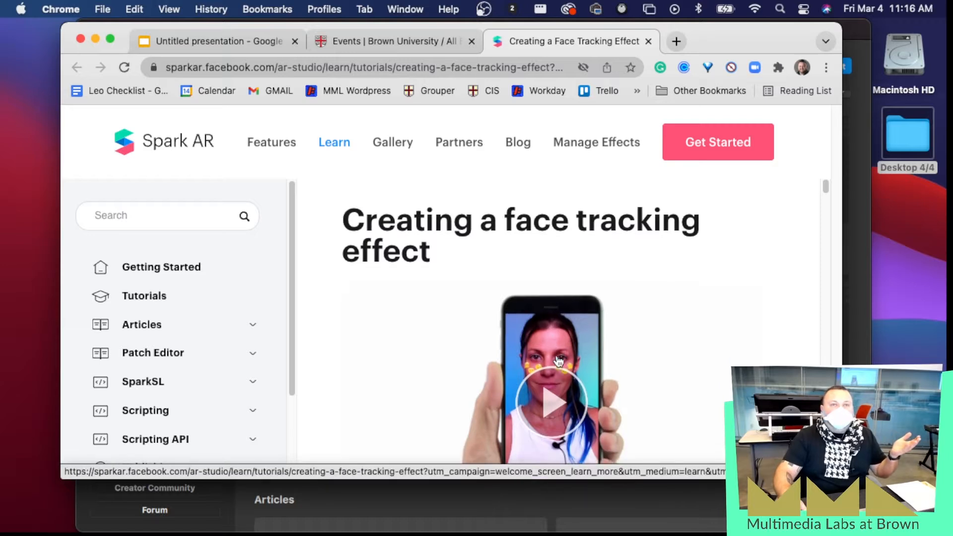
{"action": "scroll", "coordinate": [559, 361], "scroll_direction": "down", "scroll_amount": 2}
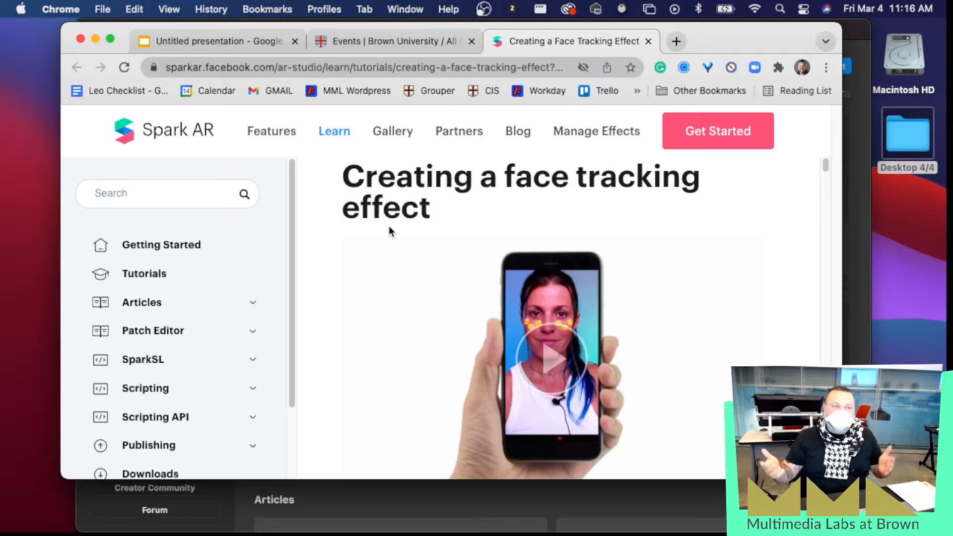
{"action": "scroll", "coordinate": [423, 307], "scroll_direction": "down", "scroll_amount": 2}
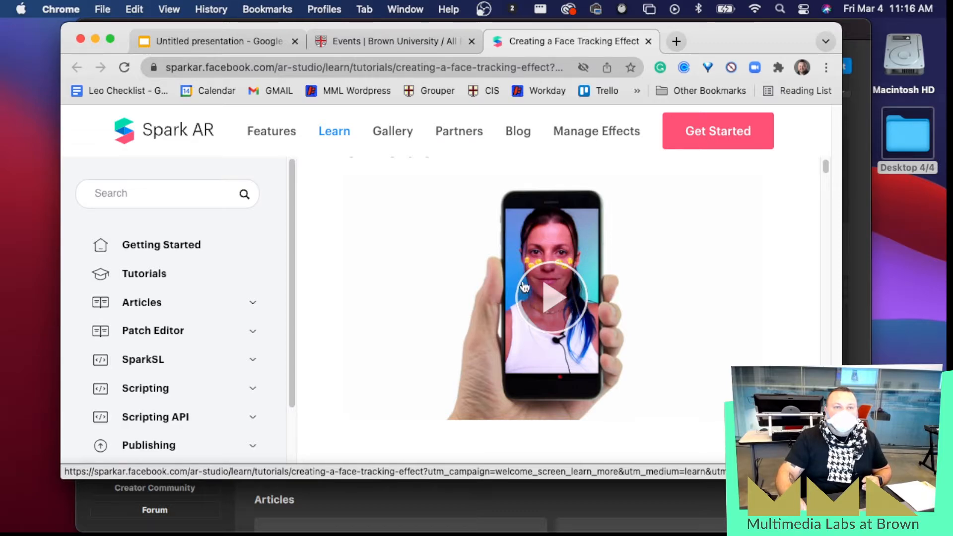
{"action": "scroll", "coordinate": [545, 308], "scroll_direction": "down", "scroll_amount": 5}
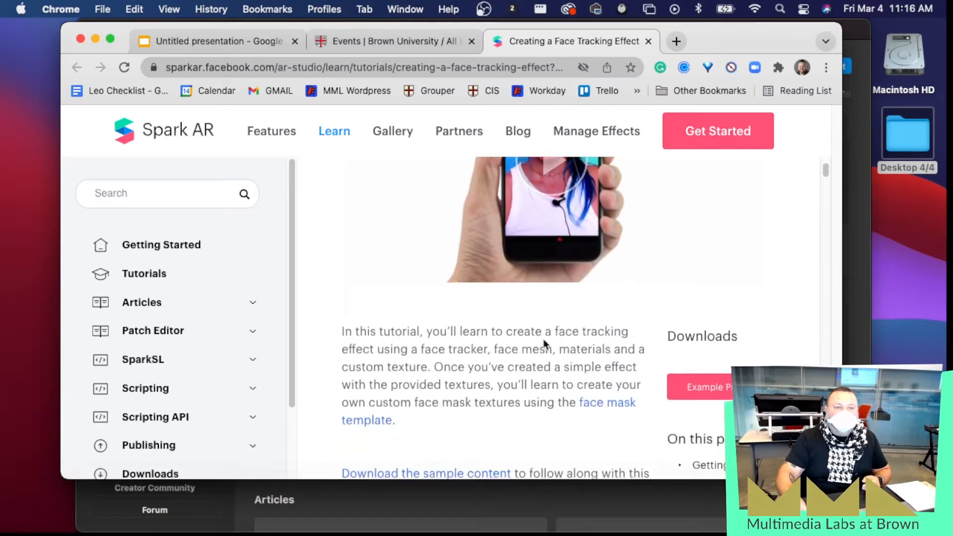
{"action": "scroll", "coordinate": [544, 345], "scroll_direction": "down", "scroll_amount": 15}
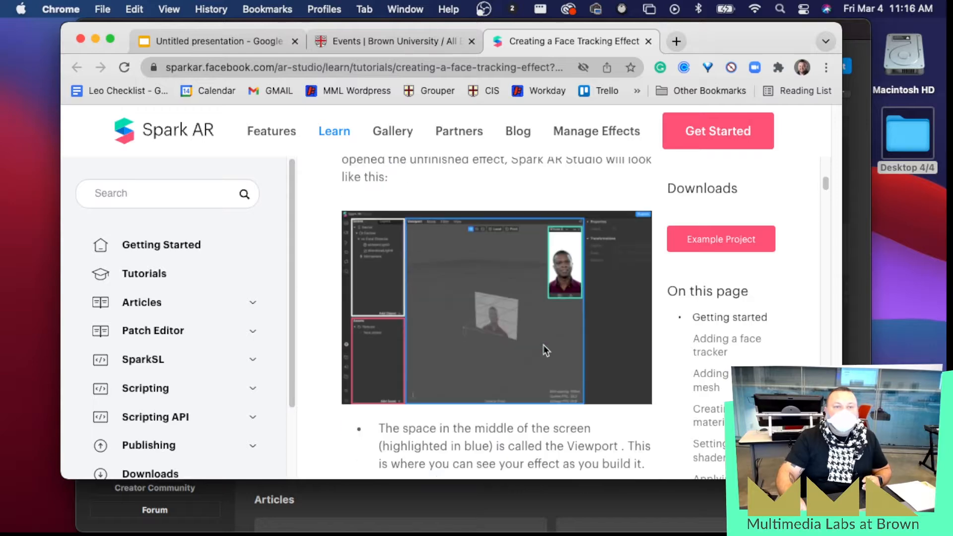
{"action": "scroll", "coordinate": [543, 344], "scroll_direction": "down", "scroll_amount": 7}
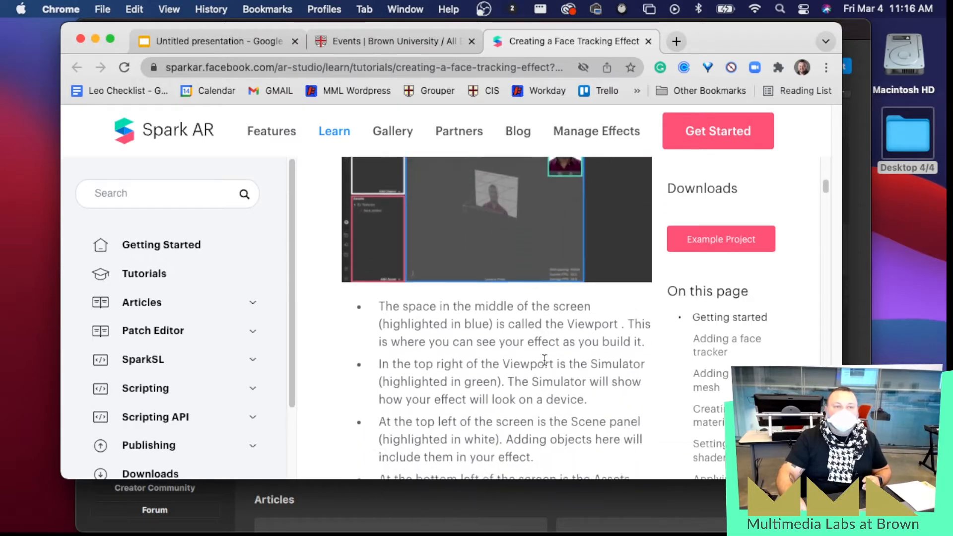
{"action": "scroll", "coordinate": [544, 360], "scroll_direction": "down", "scroll_amount": 14}
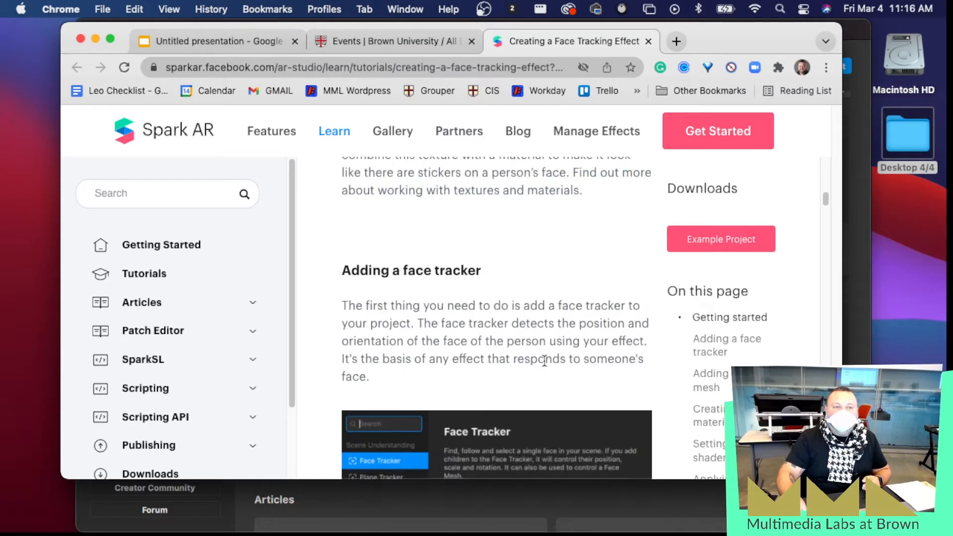
{"action": "scroll", "coordinate": [544, 360], "scroll_direction": "down", "scroll_amount": 12}
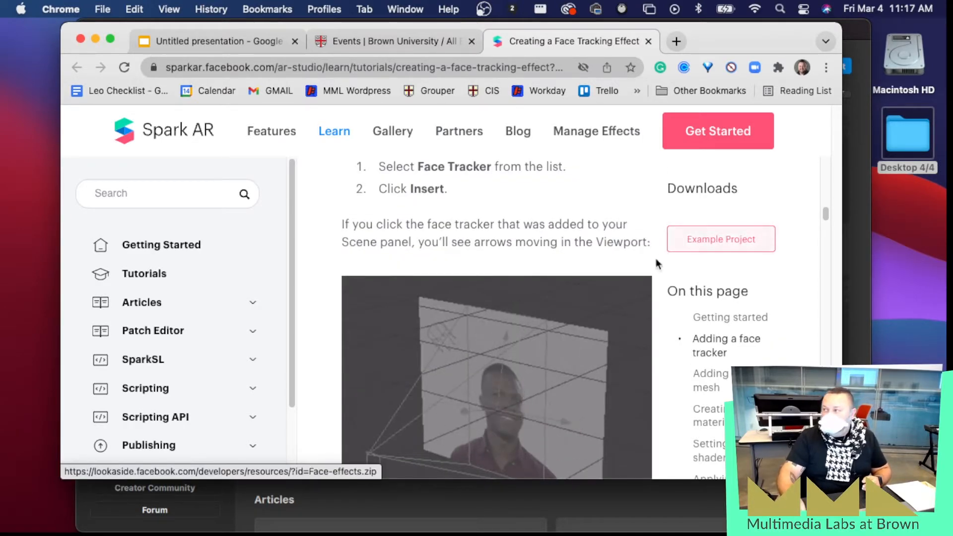
Step: Download the tutorial's example project and extract Face-effects (5).zip in the Downloads folder
{"action": "left_click", "coordinate": [716, 243]}
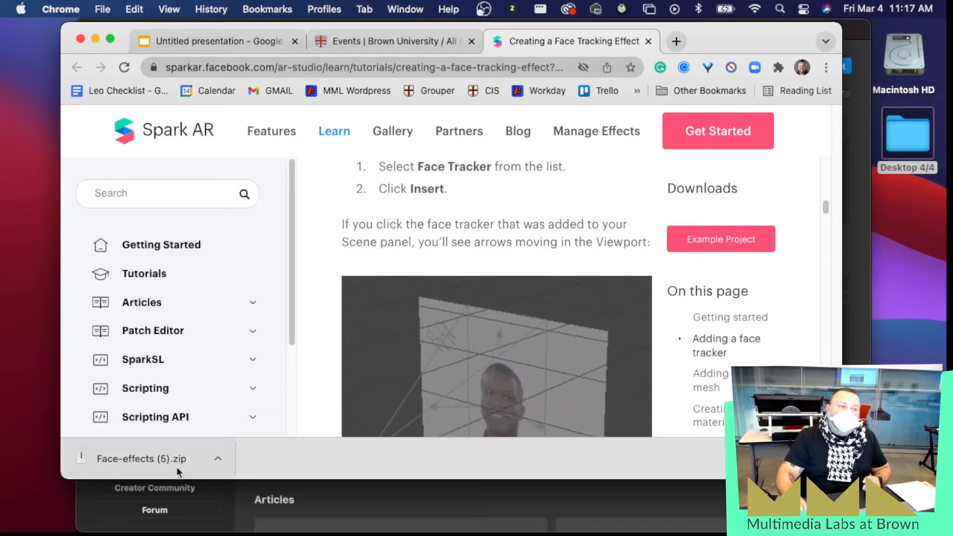
{"action": "left_click", "coordinate": [151, 462]}
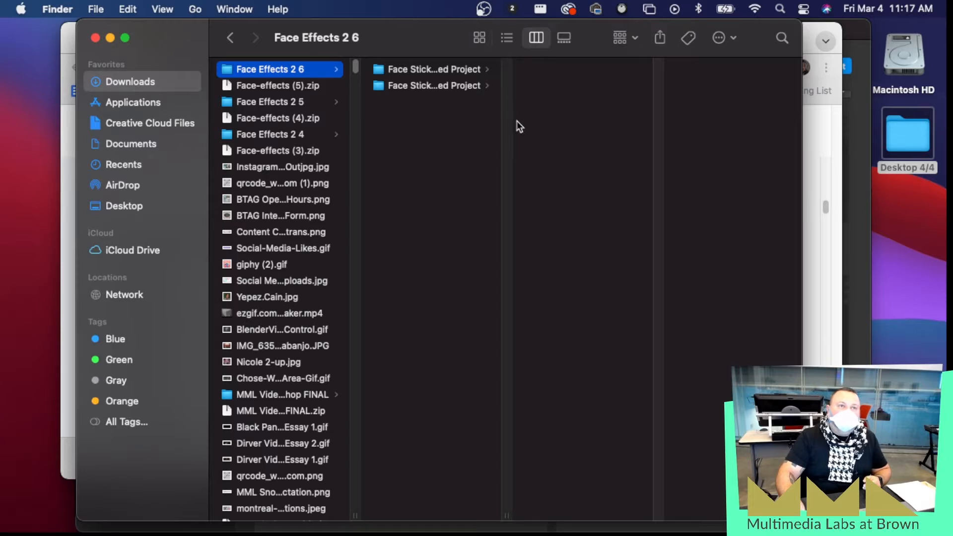
{"action": "left_click", "coordinate": [497, 87]}
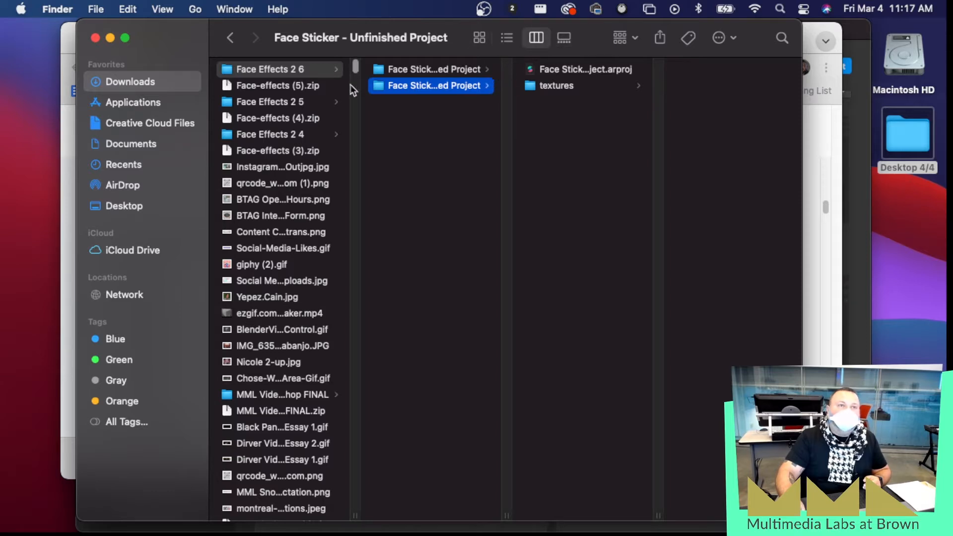
{"action": "left_click", "coordinate": [361, 107]}
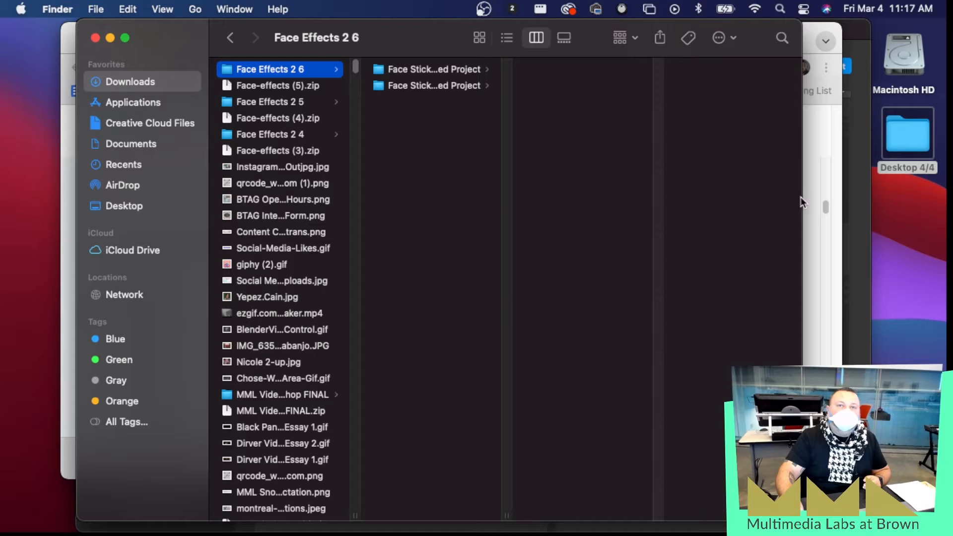
Step: Widen the Finder window, show the extracted folder as a list, and expand the Face Sticker - Unfinished Project folder
{"action": "left_click_drag", "start_coordinate": [803, 202], "coordinate": [902, 232]}
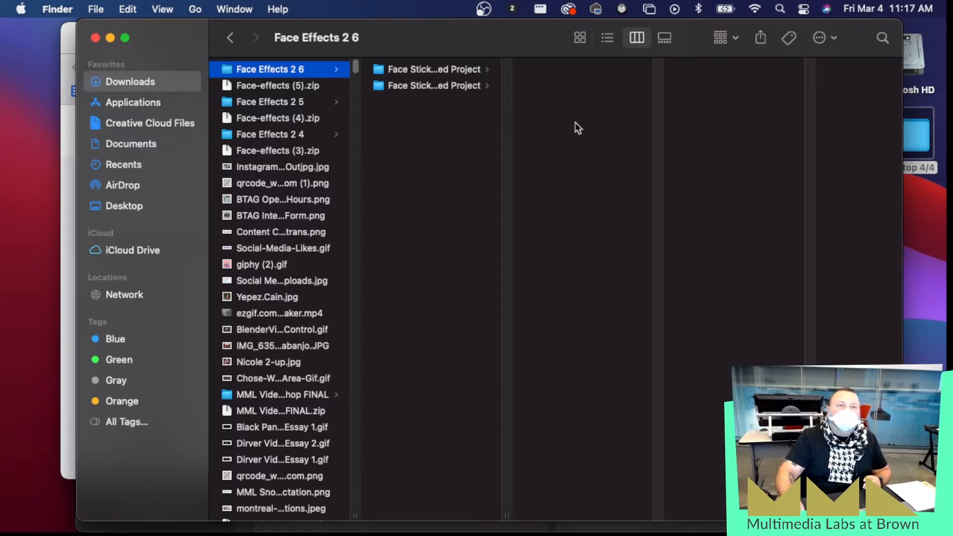
{"action": "left_click", "coordinate": [612, 39]}
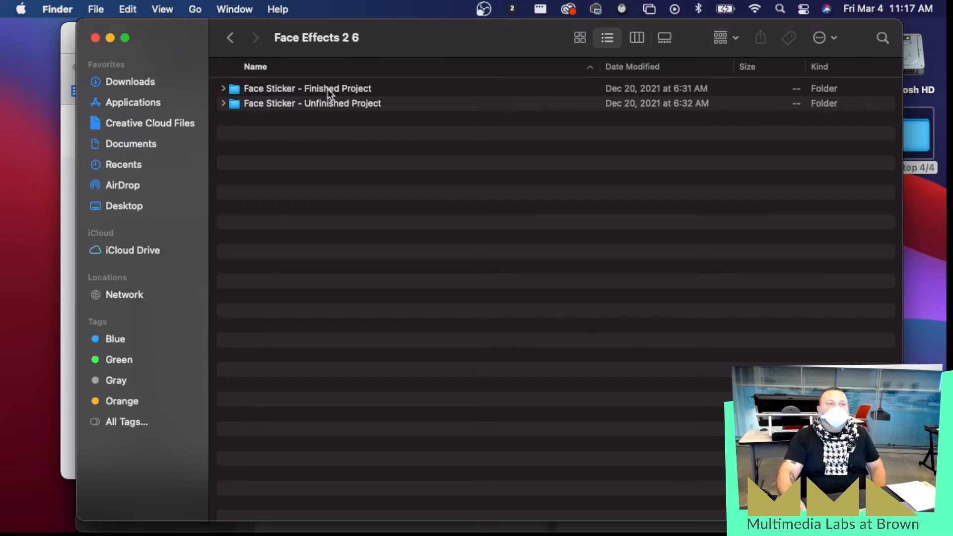
{"action": "left_click", "coordinate": [358, 92]}
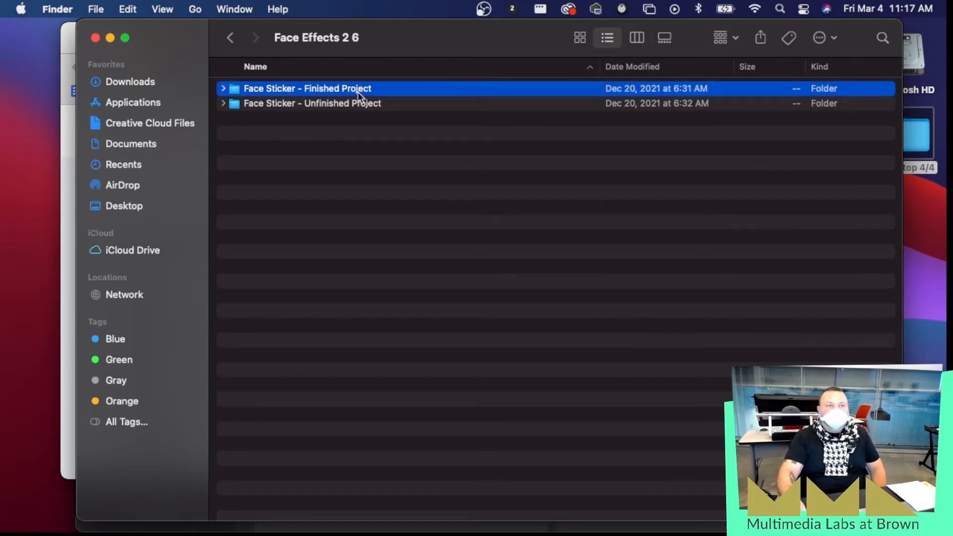
{"action": "left_click", "coordinate": [276, 104]}
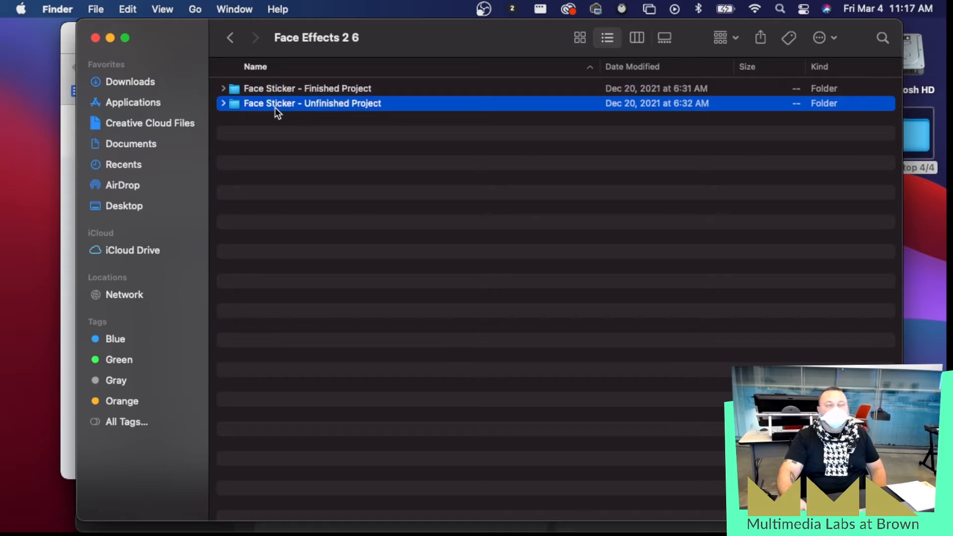
{"action": "left_click", "coordinate": [224, 103]}
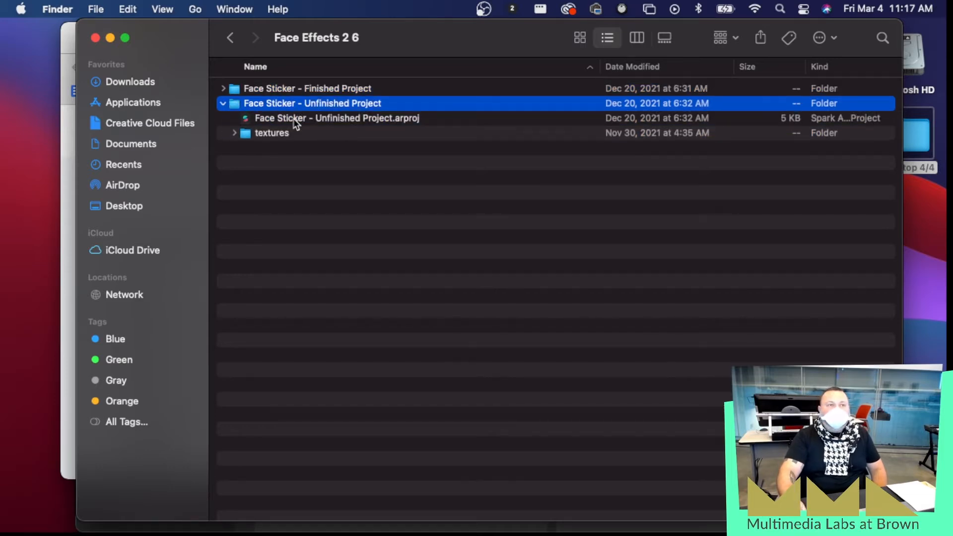
{"action": "left_click", "coordinate": [295, 122]}
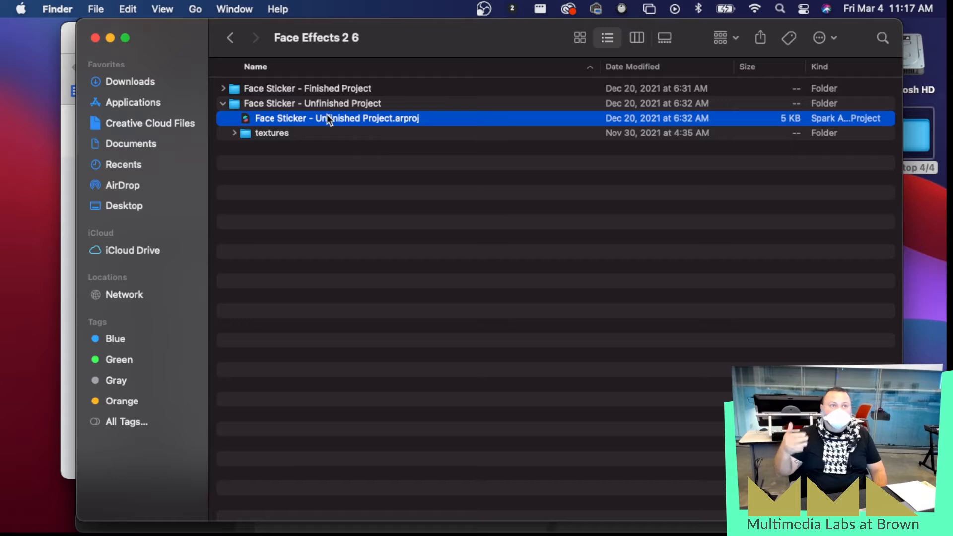
Step: Open Face Sticker - Finished Project.arproj from its folder in Spark AR Studio, continuing with the original rather than a copy
{"action": "left_click", "coordinate": [222, 89]}
{"action": "left_click", "coordinate": [287, 105]}
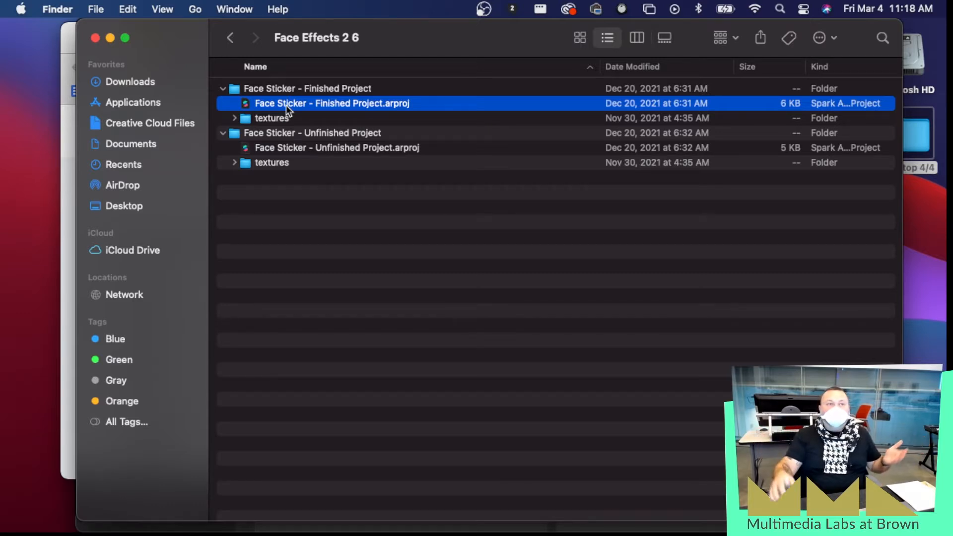
{"action": "double_click", "coordinate": [323, 105]}
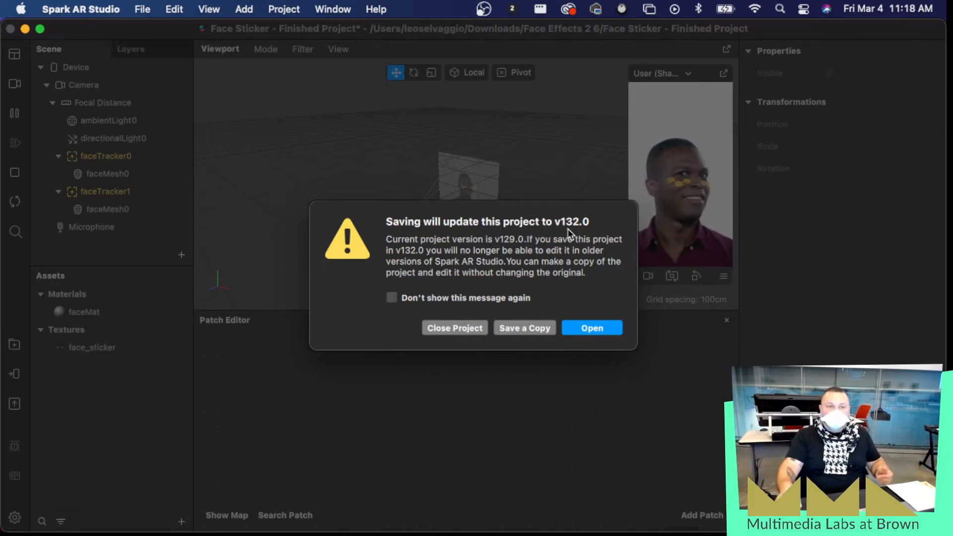
{"action": "left_click", "coordinate": [608, 333]}
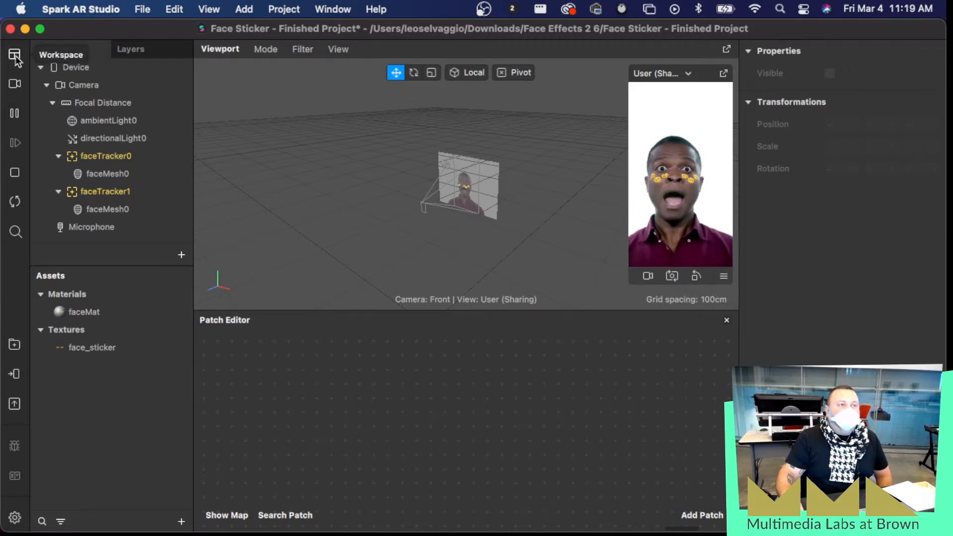
Step: Preview the face sticker effect on several real-time simulation people, finishing with the fourth person in the first row
{"action": "left_click", "coordinate": [15, 85]}
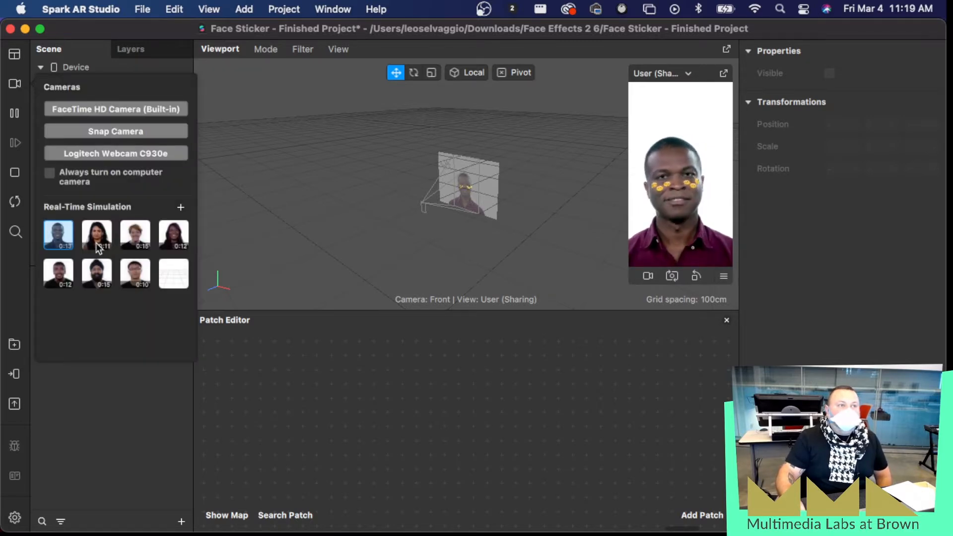
{"action": "left_click", "coordinate": [93, 241]}
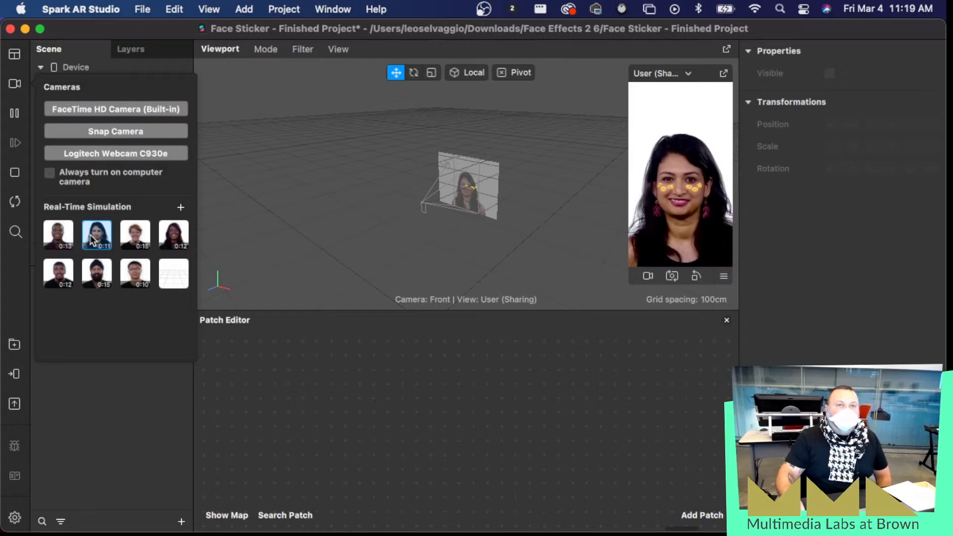
{"action": "left_click", "coordinate": [143, 242]}
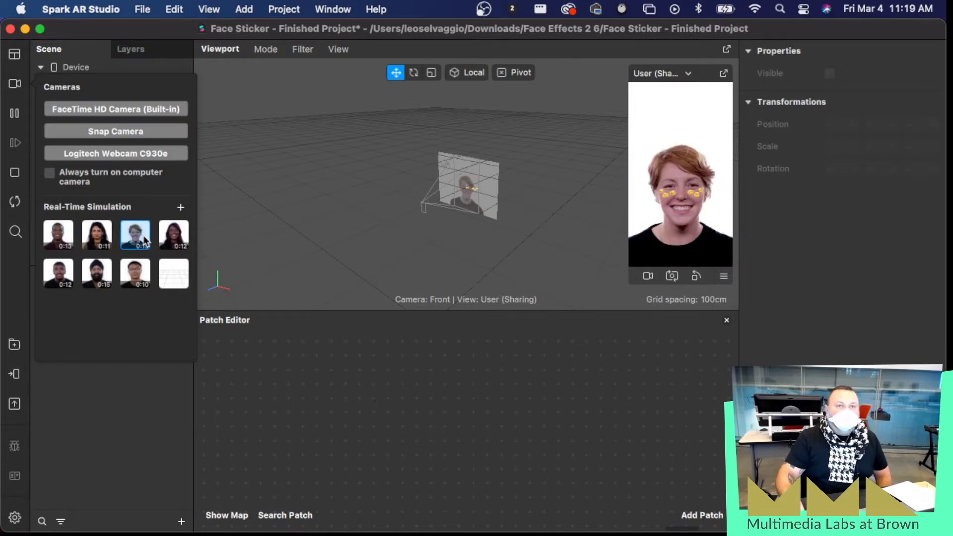
{"action": "left_click", "coordinate": [140, 274]}
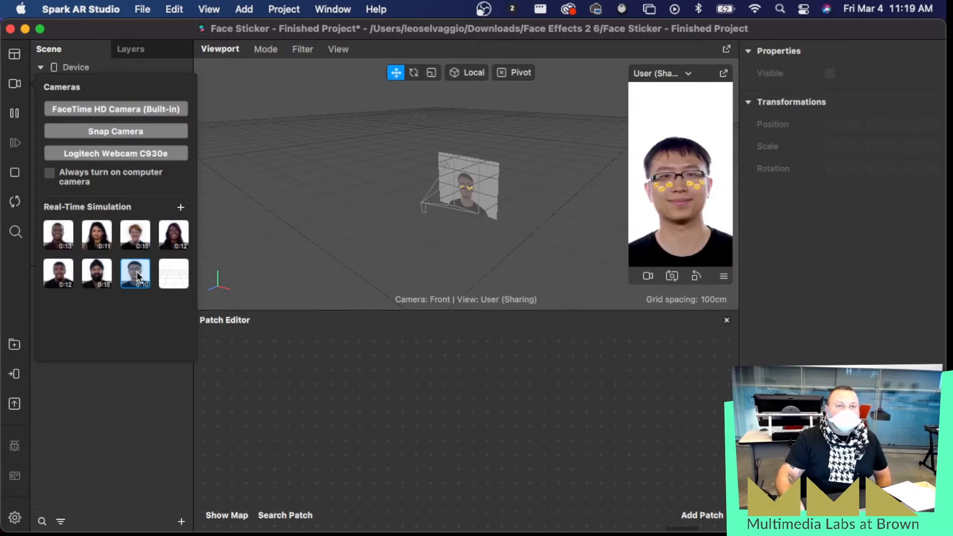
{"action": "left_click", "coordinate": [102, 273]}
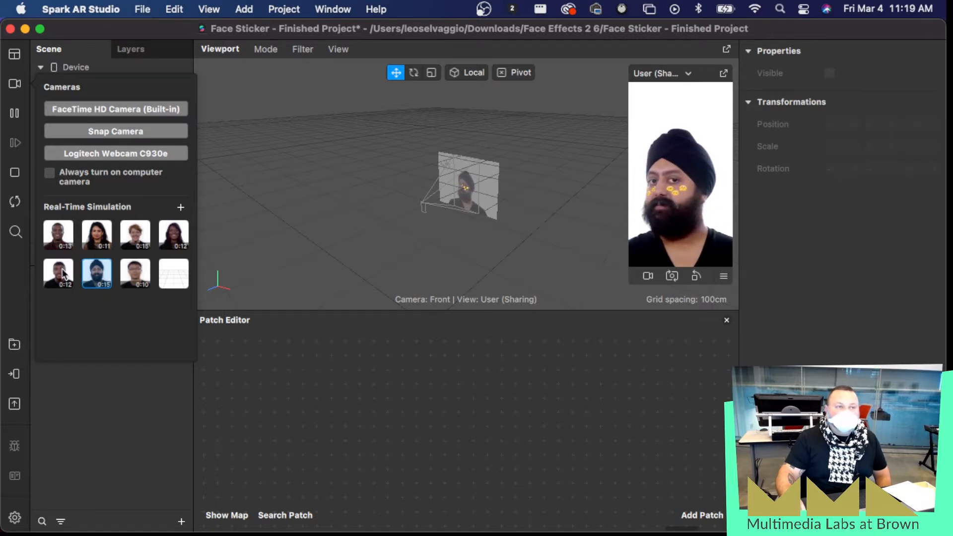
{"action": "left_click", "coordinate": [64, 274]}
{"action": "left_click", "coordinate": [178, 238]}
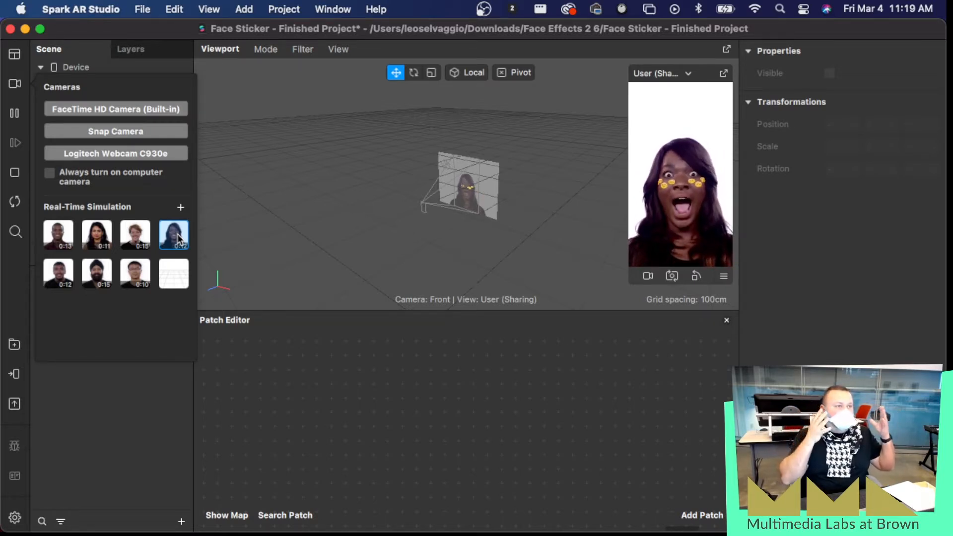
Step: Preview the effect on the second simulation person and the FaceTime HD Camera, and pause playback on the first simulation person
{"action": "left_click", "coordinate": [100, 236]}
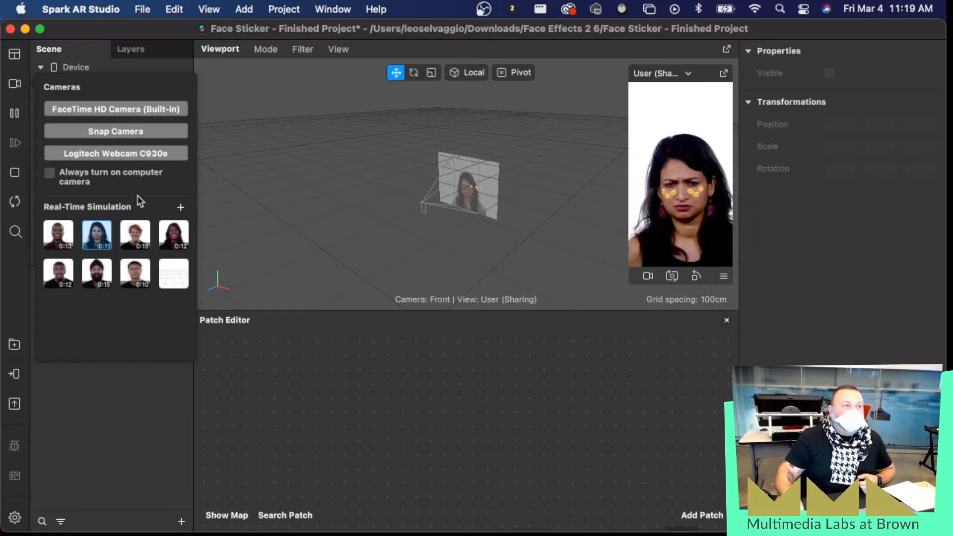
{"action": "left_click", "coordinate": [121, 111]}
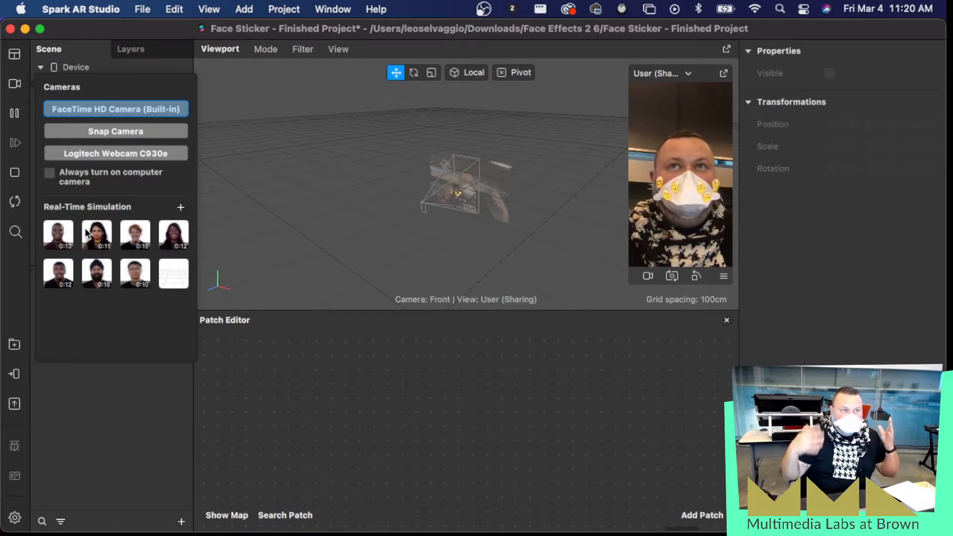
{"action": "left_click", "coordinate": [58, 237]}
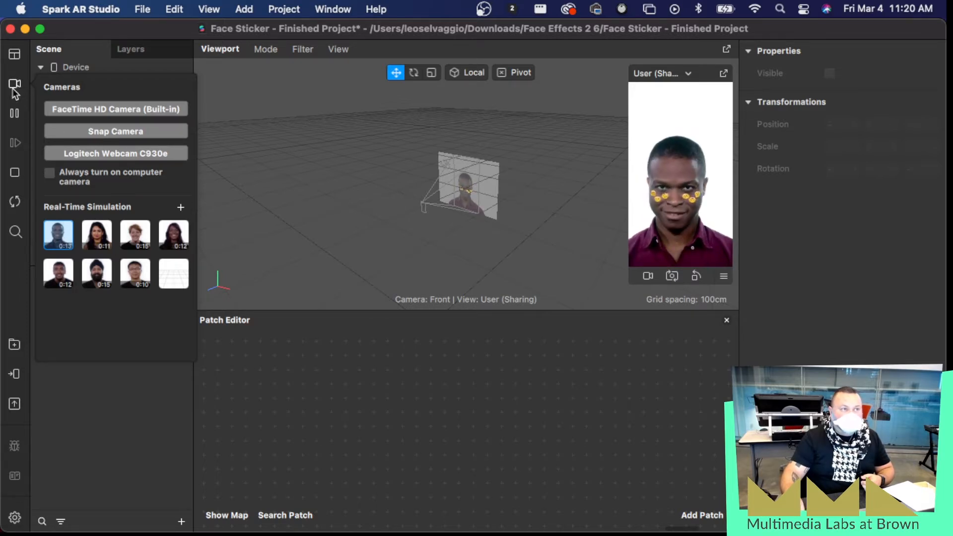
{"action": "left_click", "coordinate": [15, 114]}
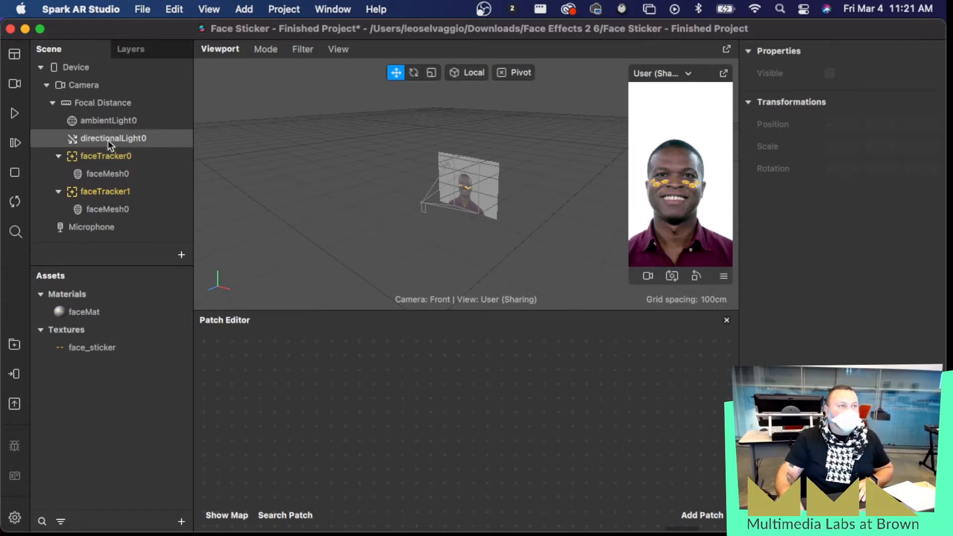
Step: Inspect the properties of the Device, Camera, faceTracker0 and its child faceMesh0 in the scene
{"action": "left_click", "coordinate": [52, 73]}
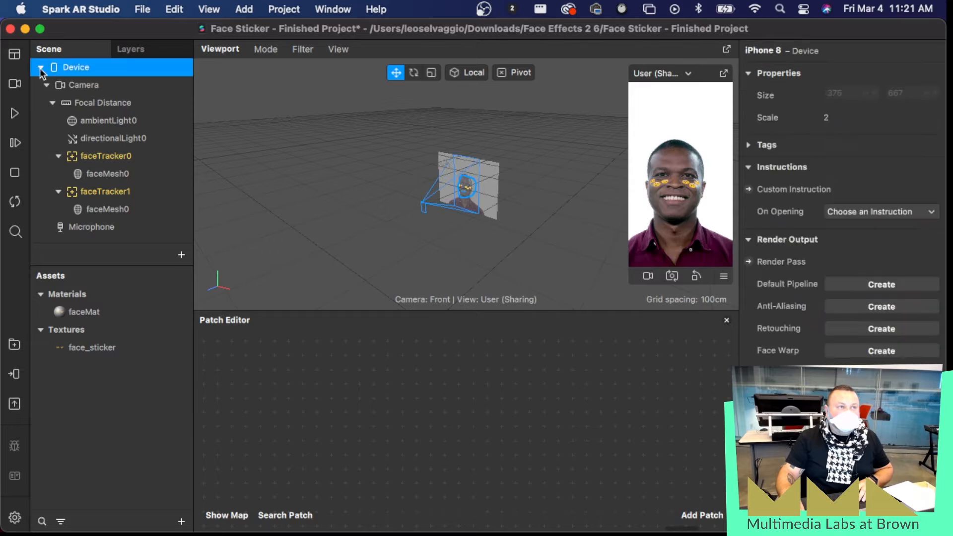
{"action": "left_click", "coordinate": [76, 86]}
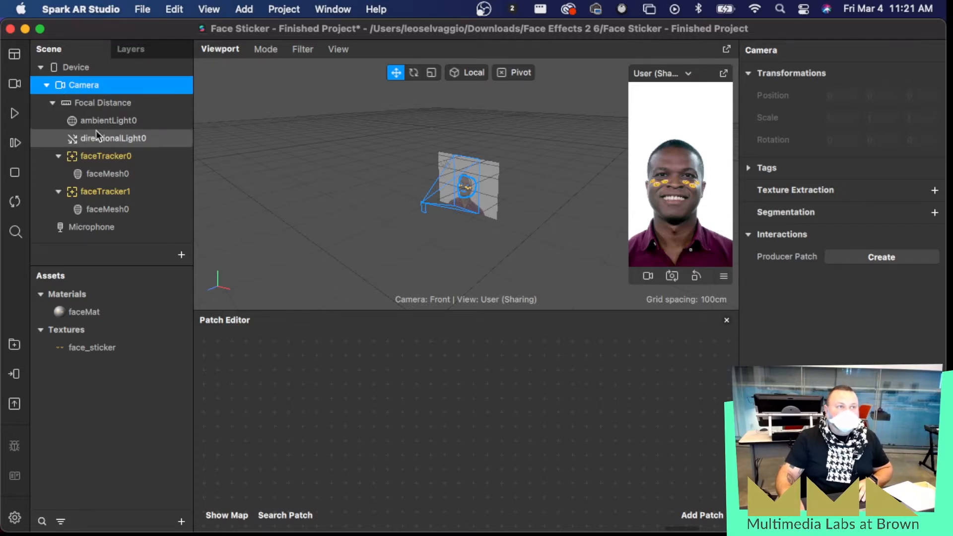
{"action": "left_click", "coordinate": [90, 156]}
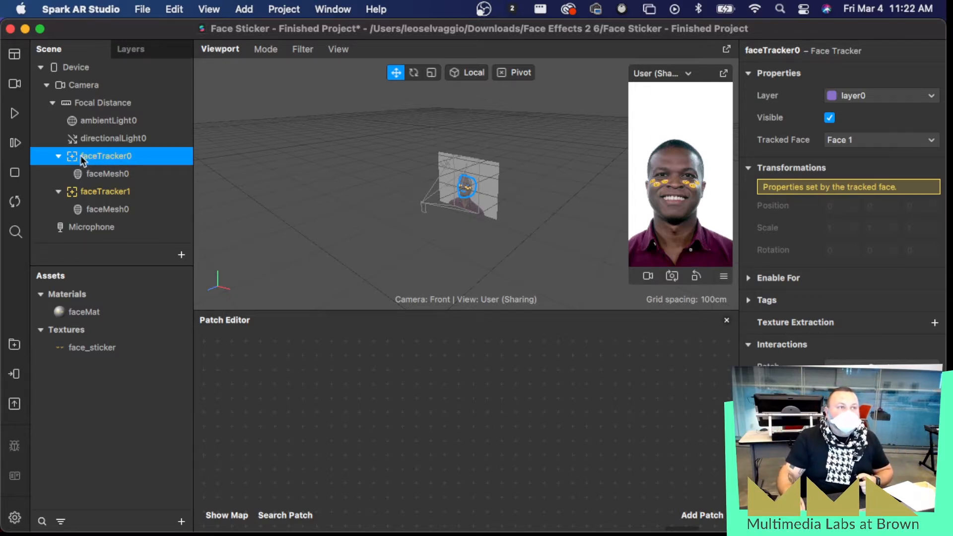
{"action": "left_click", "coordinate": [112, 173]}
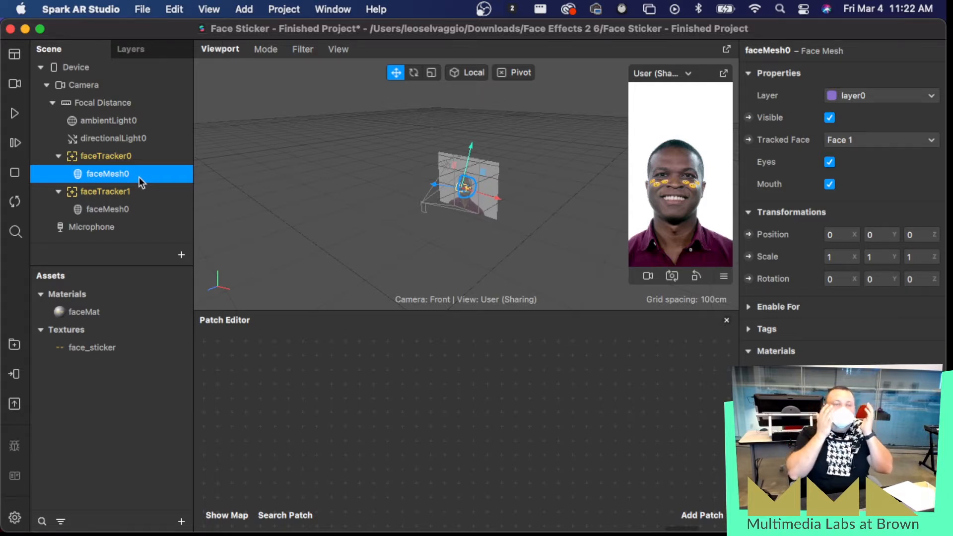
Step: Resume the simulation playback and examine the tracked face mesh up close in the 3D viewport
{"action": "left_click", "coordinate": [10, 114]}
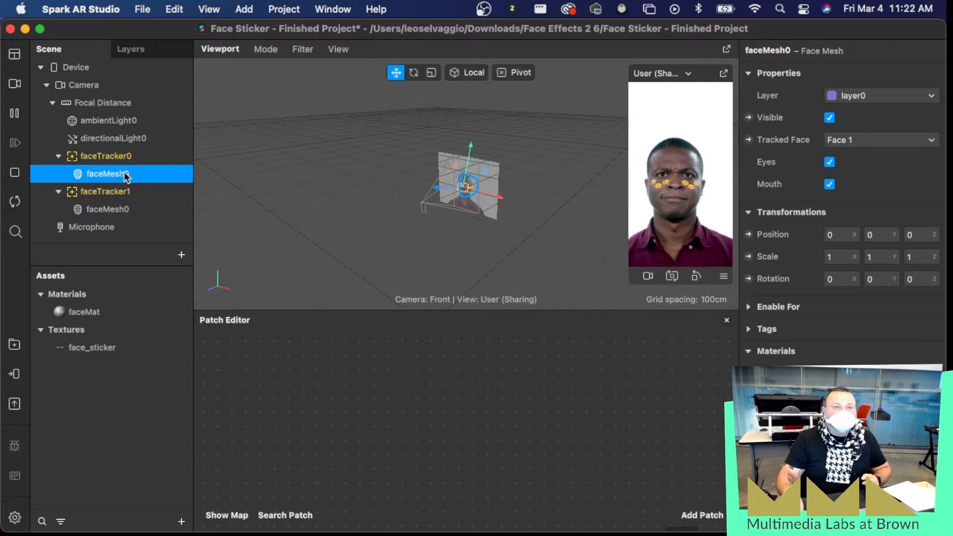
{"action": "scroll", "coordinate": [486, 190], "scroll_direction": "up", "scroll_amount": 5}
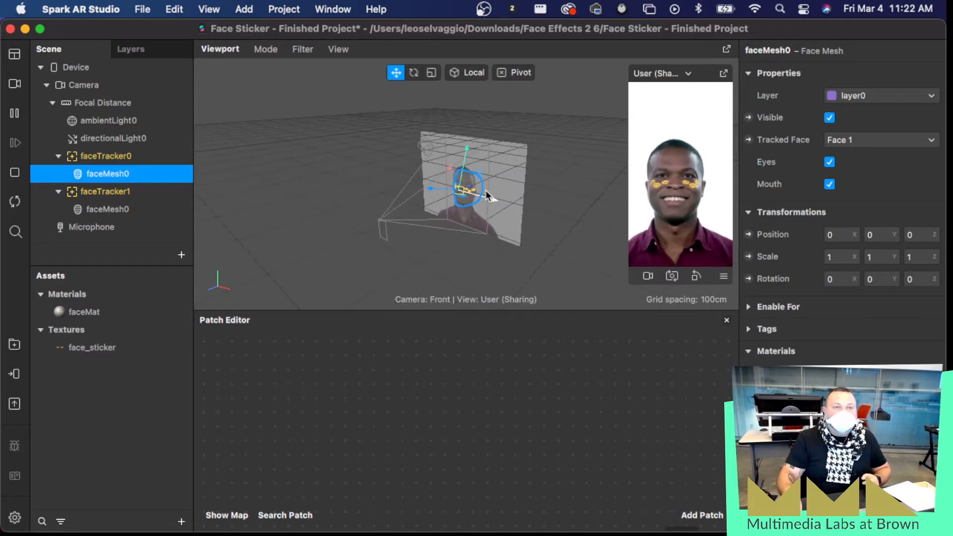
{"action": "scroll", "coordinate": [485, 191], "scroll_direction": "up", "scroll_amount": 3}
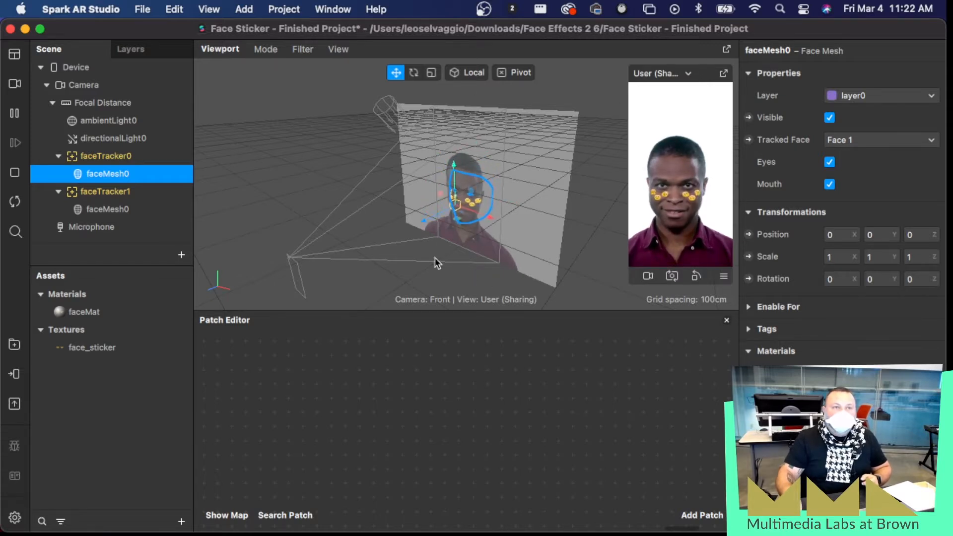
{"action": "scroll", "coordinate": [382, 264], "scroll_direction": "down", "scroll_amount": 3}
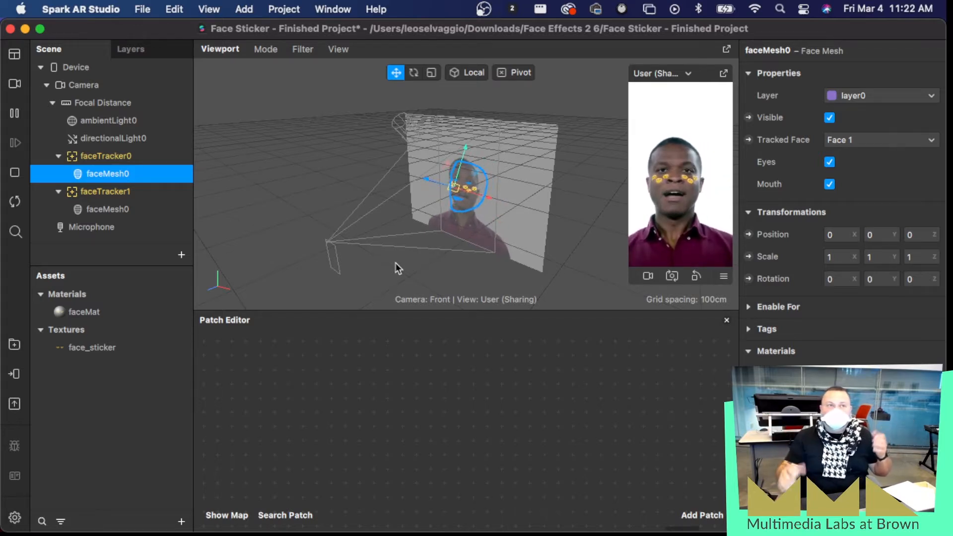
Step: Compare the viewport's Edit 2D Objects and Edit 3D Objects modes, finishing in Edit 3D Objects
{"action": "left_click", "coordinate": [281, 50]}
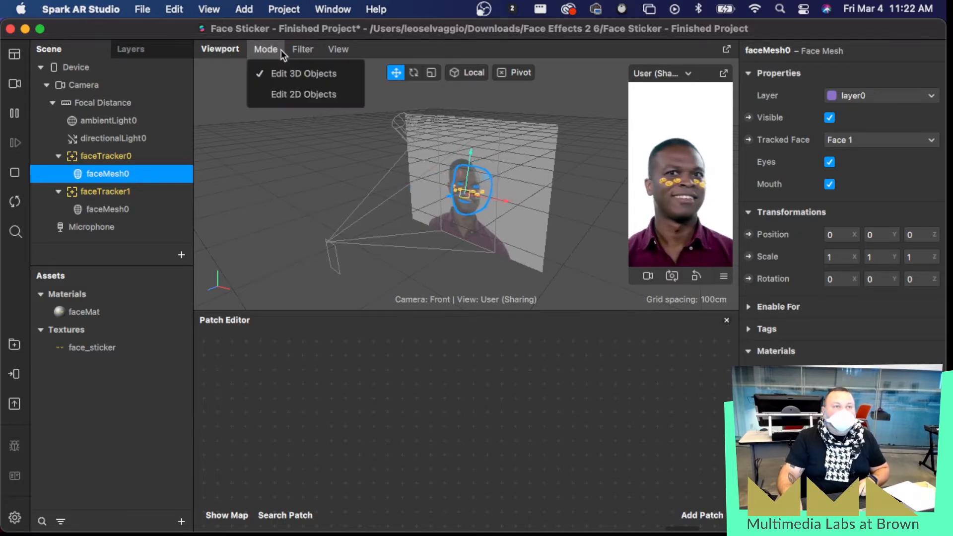
{"action": "left_click", "coordinate": [287, 93]}
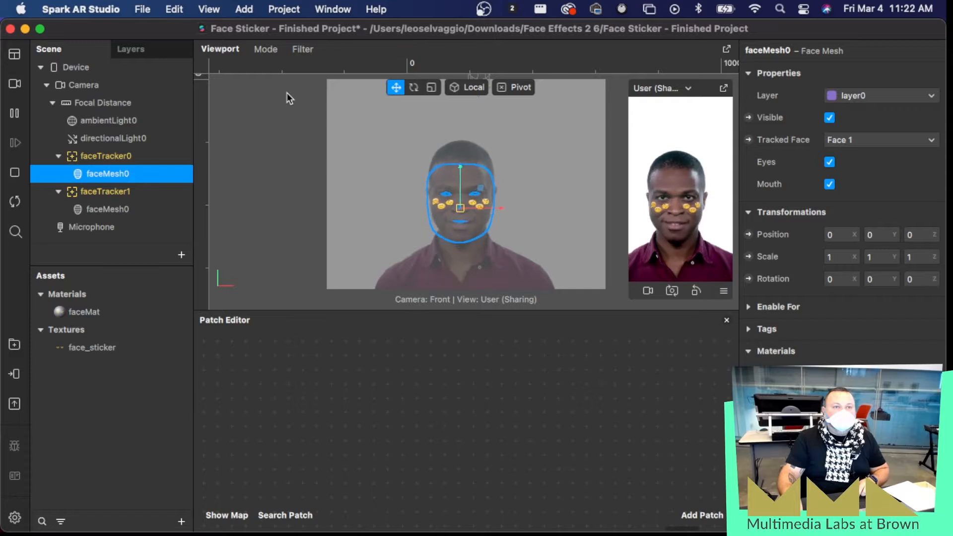
{"action": "left_click", "coordinate": [273, 49]}
{"action": "left_click", "coordinate": [281, 71]}
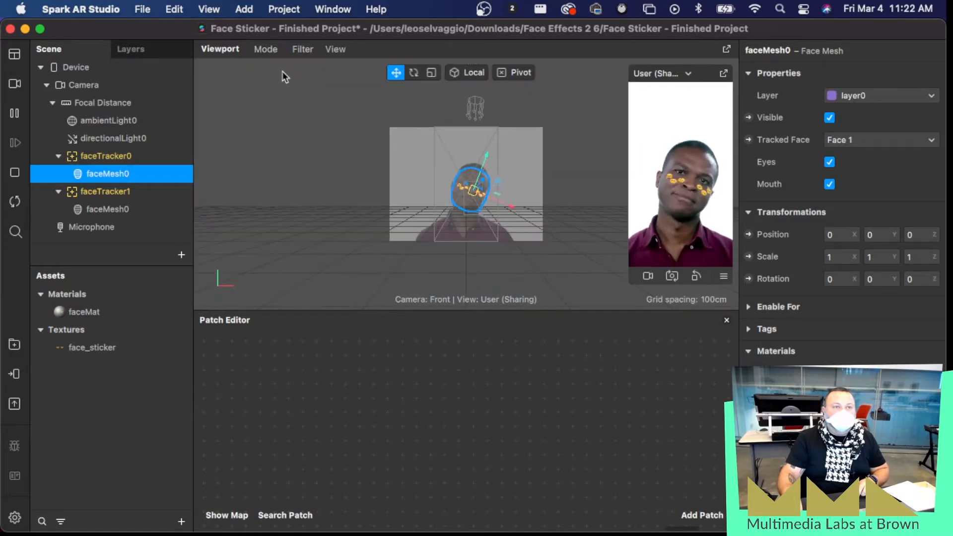
{"action": "left_click", "coordinate": [268, 50]}
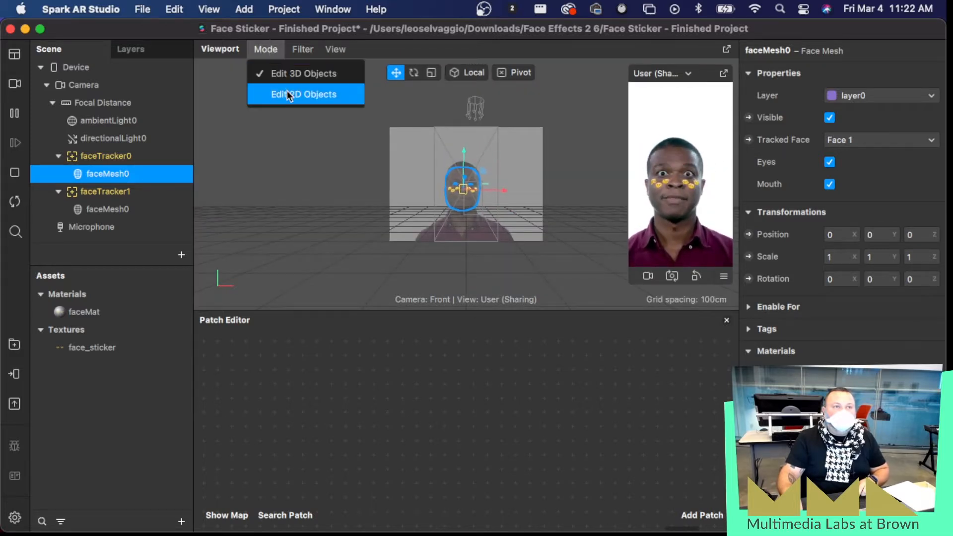
{"action": "left_click", "coordinate": [287, 90]}
{"action": "left_click", "coordinate": [265, 51]}
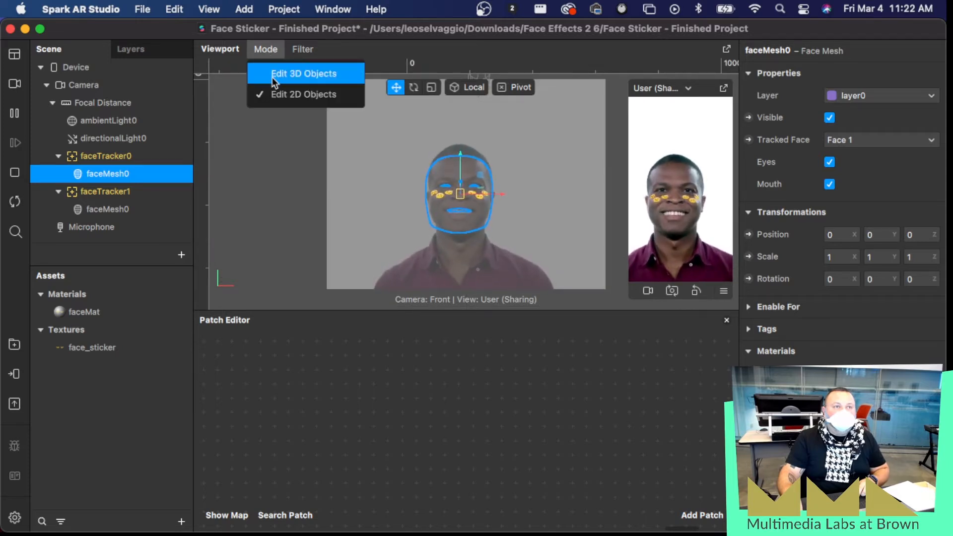
{"action": "left_click", "coordinate": [274, 73]}
Step: Inspect the properties of ambientLight0 and directionalLight0 with the 3D scene viewed at an angle
{"action": "left_click_drag", "start_coordinate": [481, 276], "coordinate": [340, 262]}
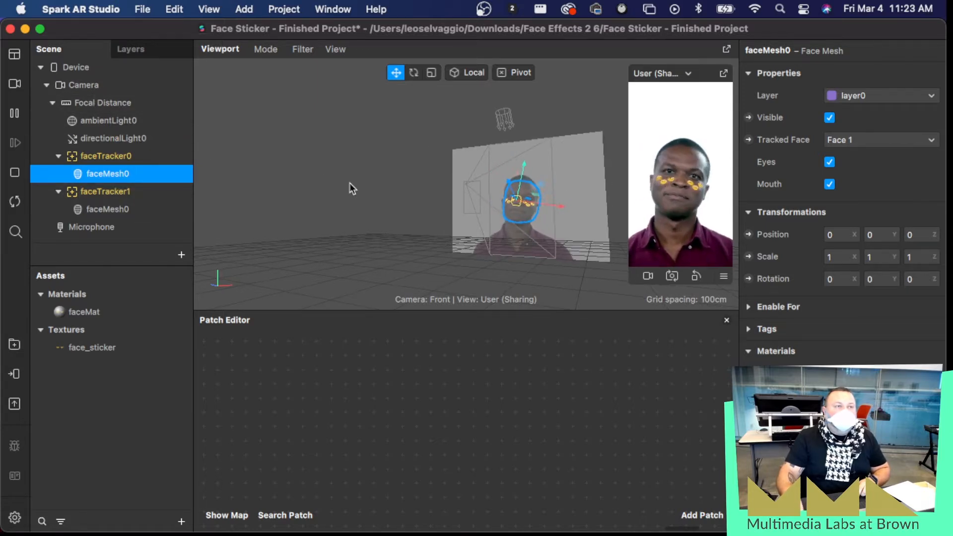
{"action": "left_click", "coordinate": [119, 120]}
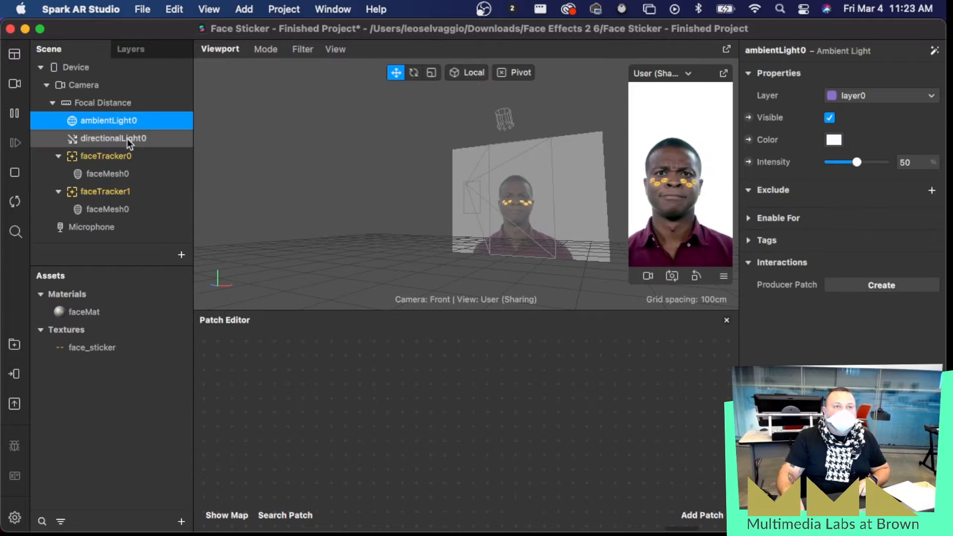
{"action": "left_click", "coordinate": [128, 139]}
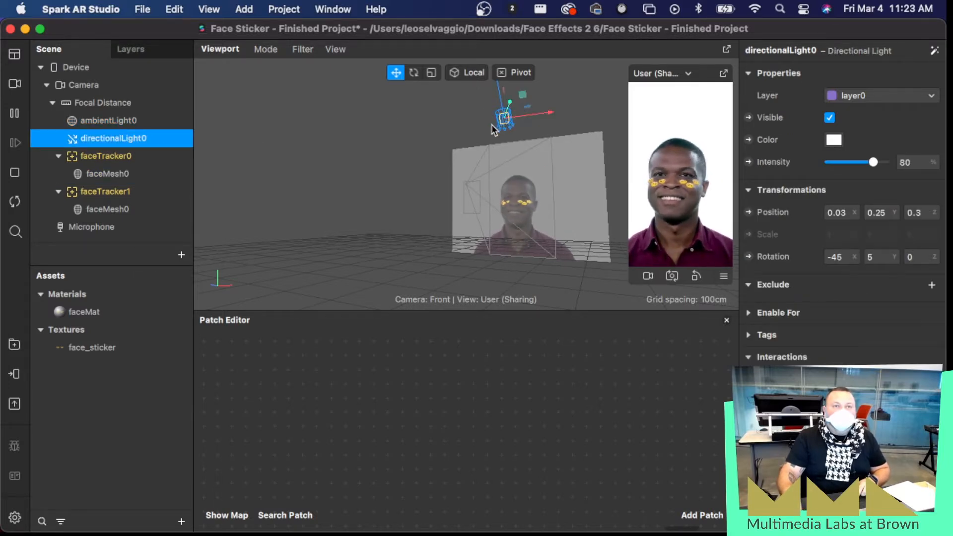
Step: Show the rotation manipulator on the directional light, and switch to the scale manipulator
{"action": "left_click_drag", "start_coordinate": [436, 143], "coordinate": [467, 139]}
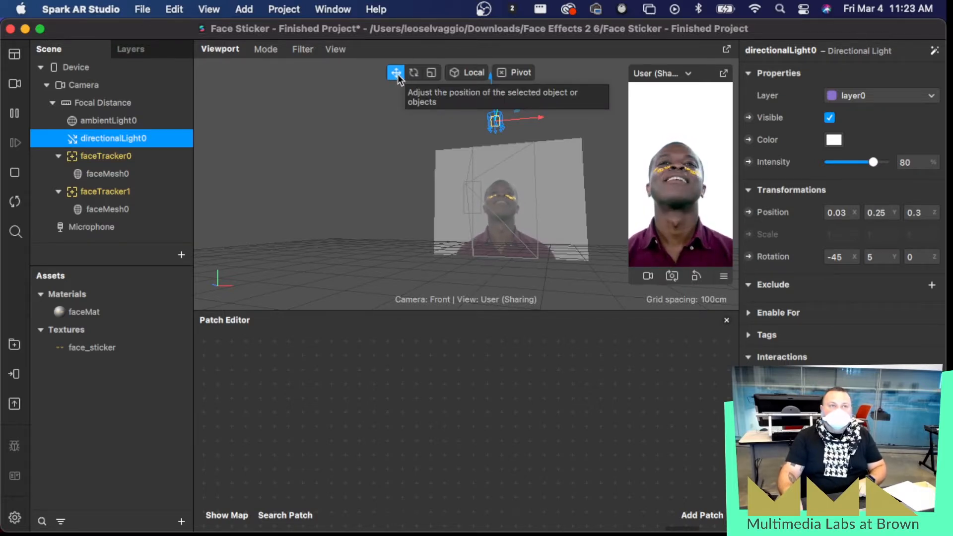
{"action": "left_click", "coordinate": [414, 74]}
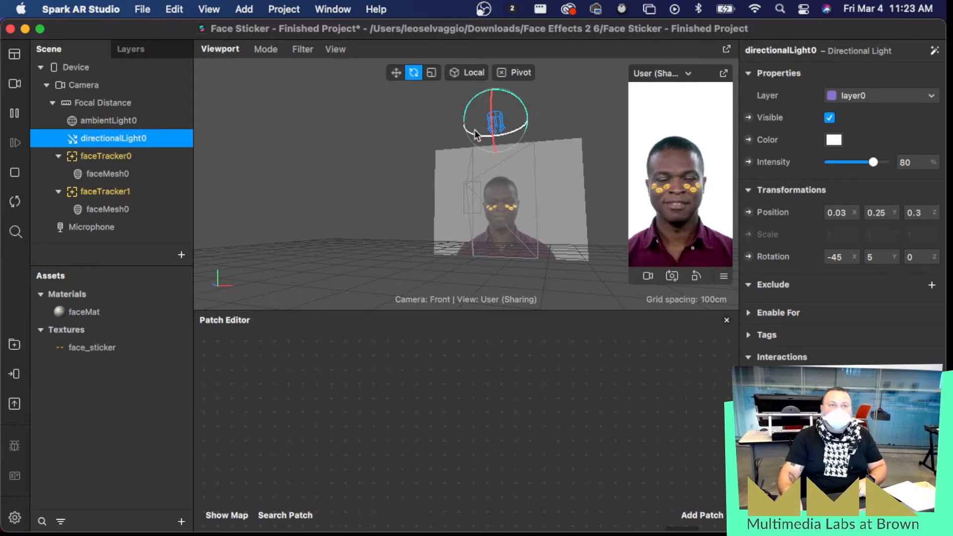
{"action": "left_click", "coordinate": [432, 74]}
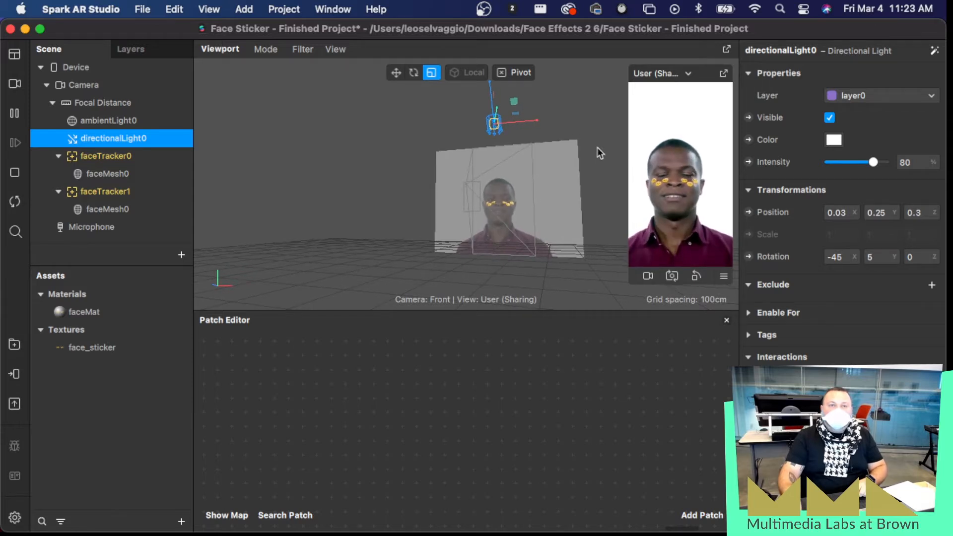
{"action": "left_click_drag", "start_coordinate": [597, 147], "coordinate": [483, 270]}
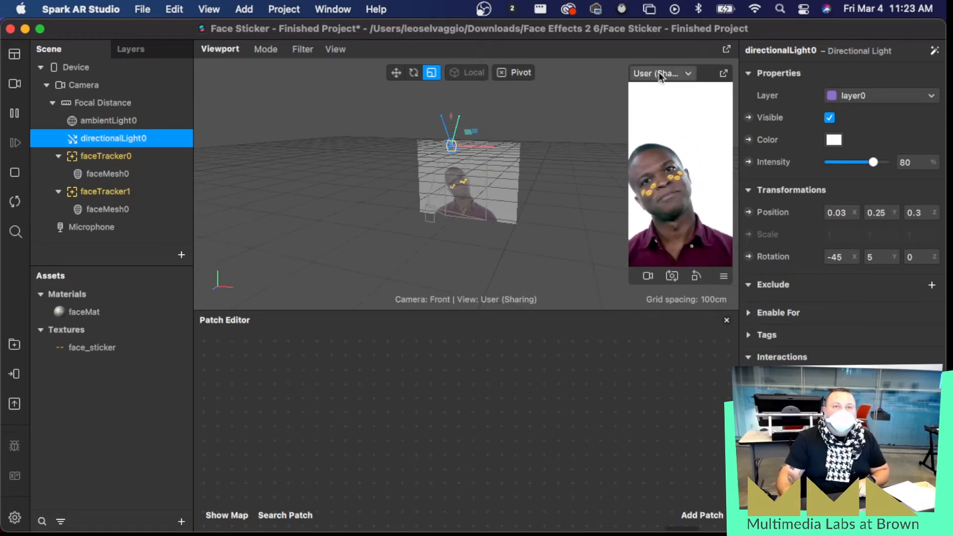
Step: Undock the simulator preview into its own window and set its device to iPhone X
{"action": "left_click", "coordinate": [723, 73]}
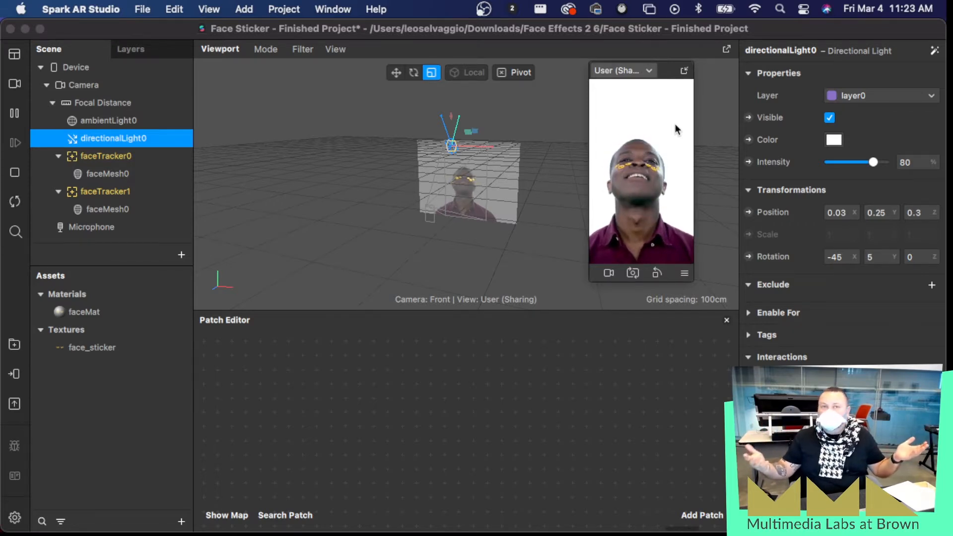
{"action": "left_click", "coordinate": [683, 274]}
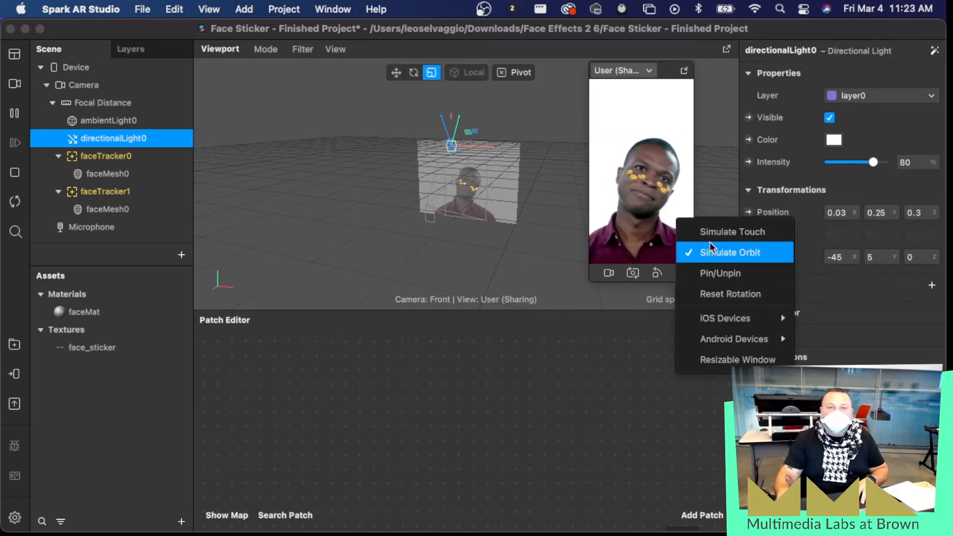
{"action": "mouse_move", "coordinate": [721, 317]}
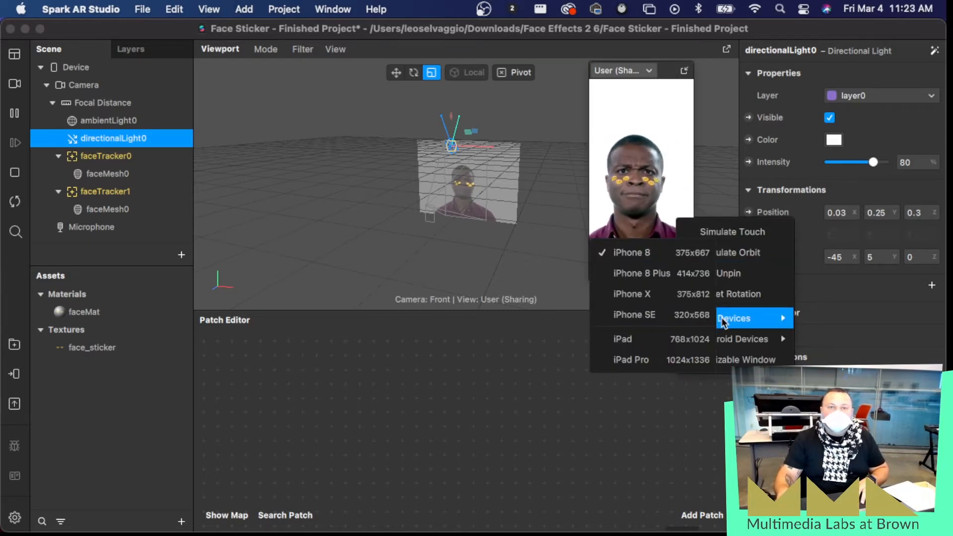
{"action": "left_click", "coordinate": [631, 294]}
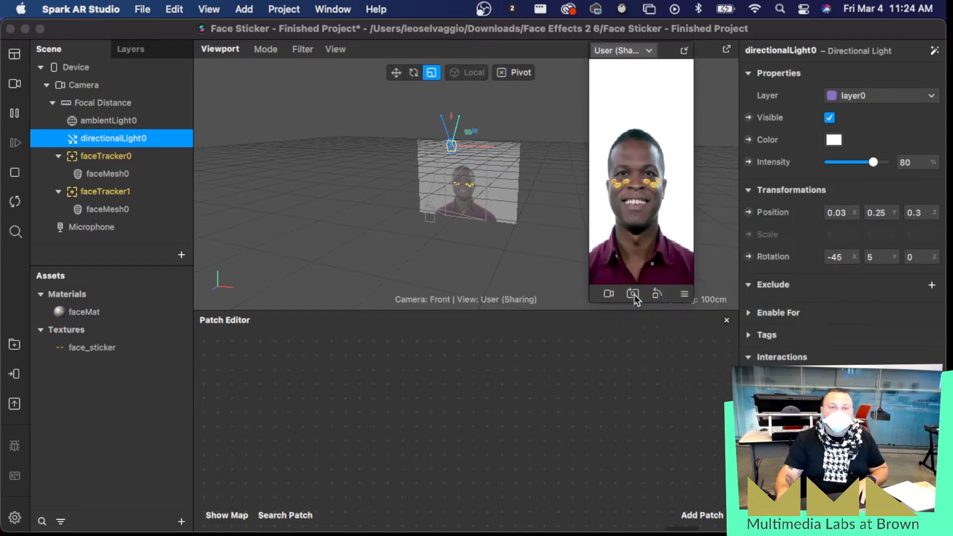
Step: Set the simulator's preview device to the Android model Google Pixel 2 XL
{"action": "left_click", "coordinate": [684, 294]}
{"action": "mouse_move", "coordinate": [717, 406]}
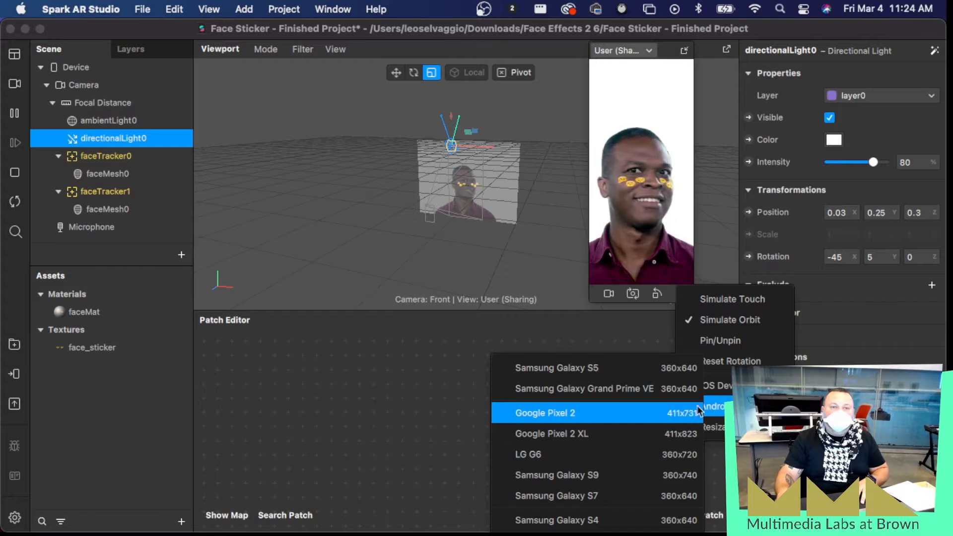
{"action": "left_click", "coordinate": [566, 434]}
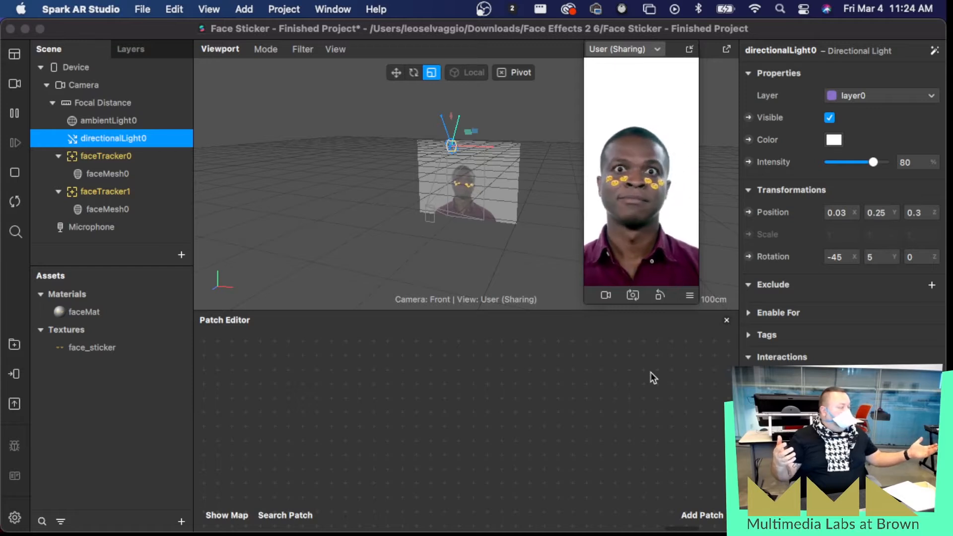
{"action": "left_click", "coordinate": [689, 296]}
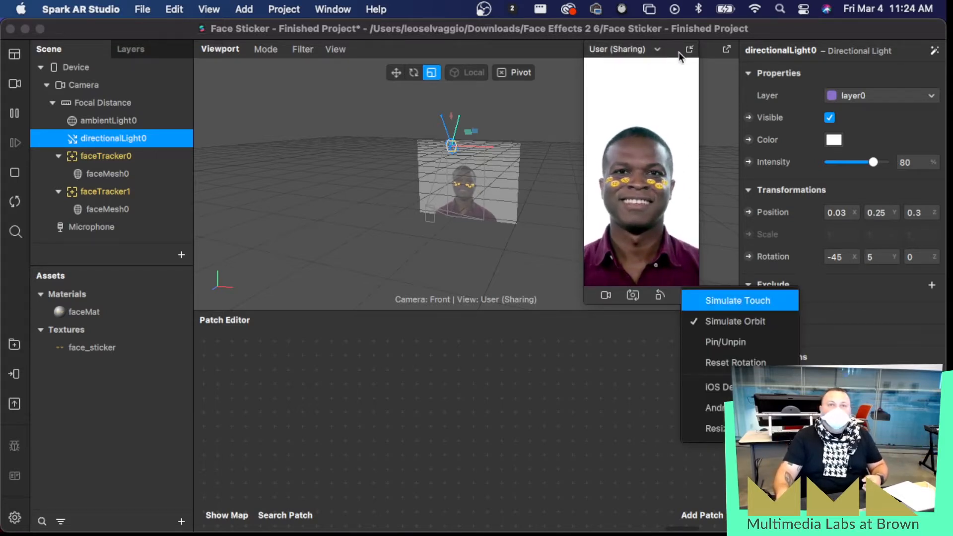
{"action": "left_click", "coordinate": [664, 53]}
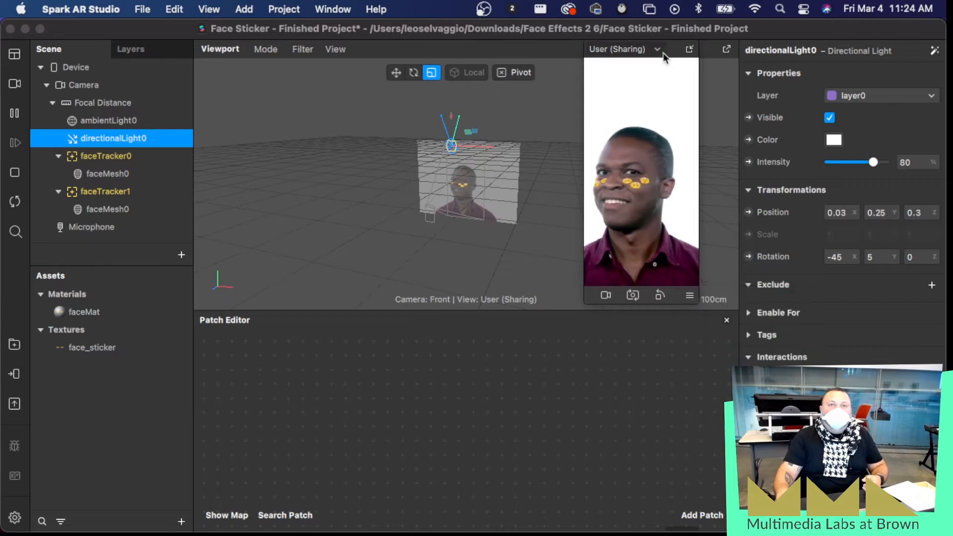
Step: Dock the simulator preview, undock it again, and place its window over the middle of the viewport
{"action": "left_click", "coordinate": [691, 50]}
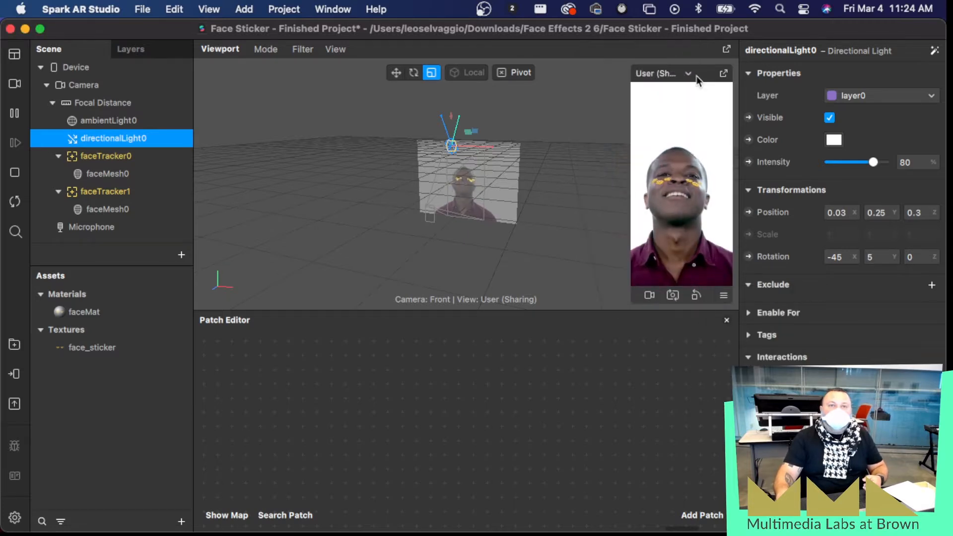
{"action": "left_click", "coordinate": [724, 73]}
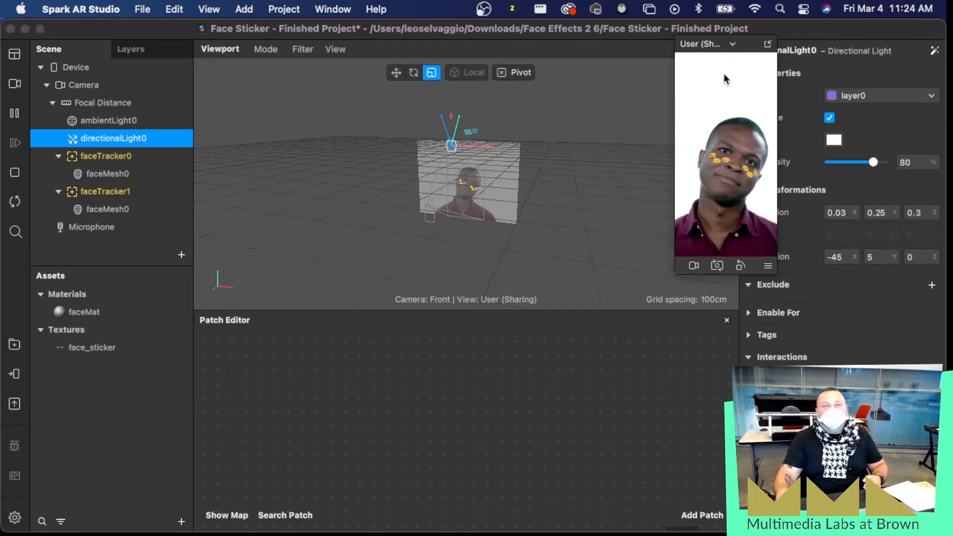
{"action": "left_click_drag", "start_coordinate": [748, 45], "coordinate": [570, 57]}
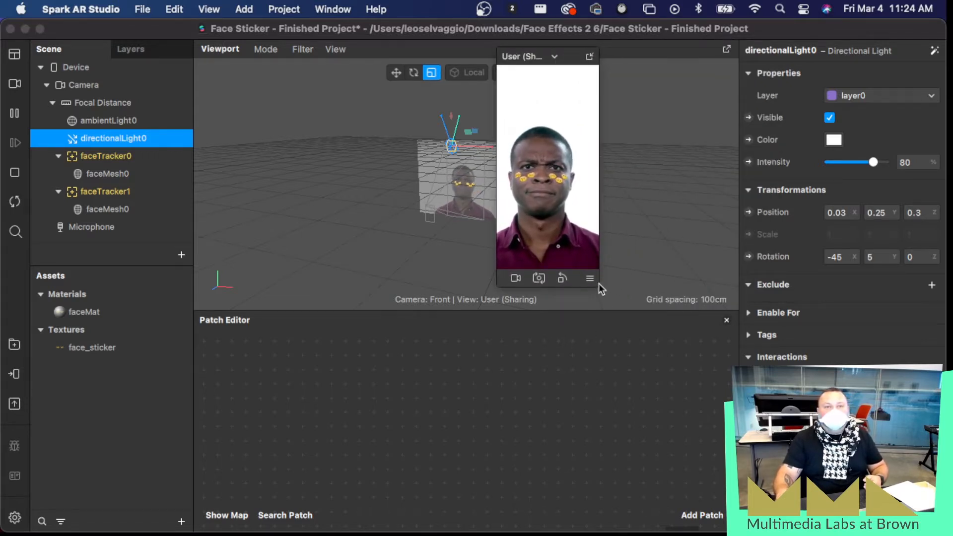
Step: Enlarge the undocked simulator preview window, and dock it back into the viewport
{"action": "left_click_drag", "start_coordinate": [594, 284], "coordinate": [688, 464]}
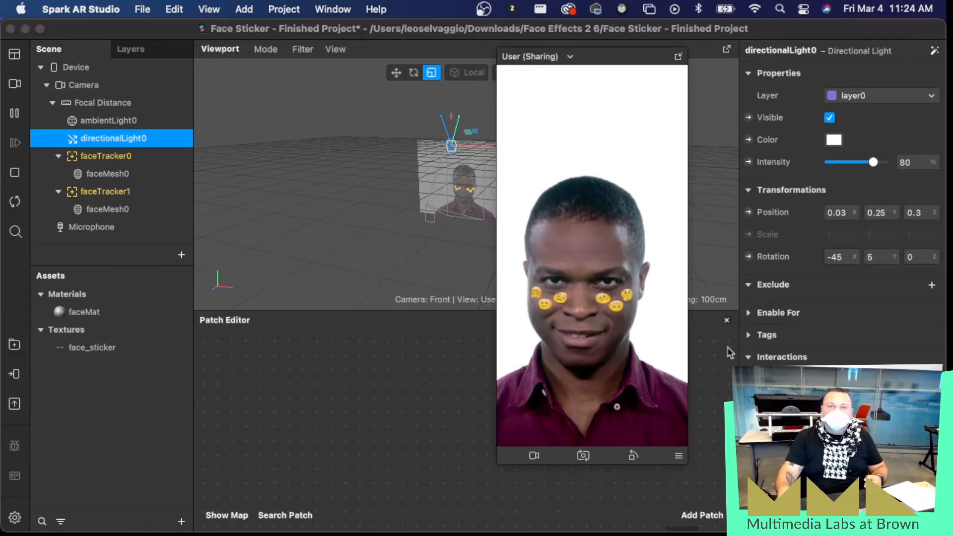
{"action": "left_click", "coordinate": [678, 57]}
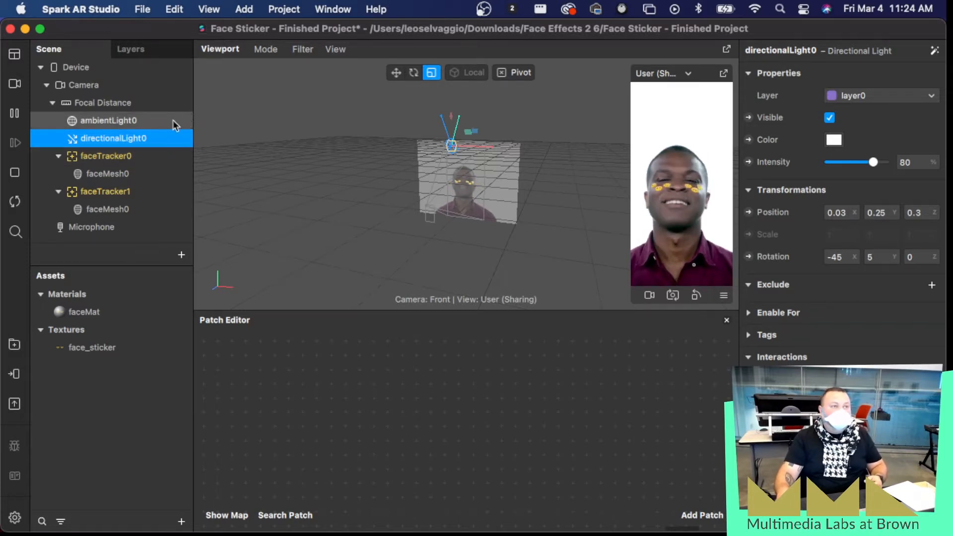
Step: Inspect faceTracker1 and the face mesh under faceTracker0, and turn that mesh's visibility off and on again
{"action": "left_click", "coordinate": [131, 173]}
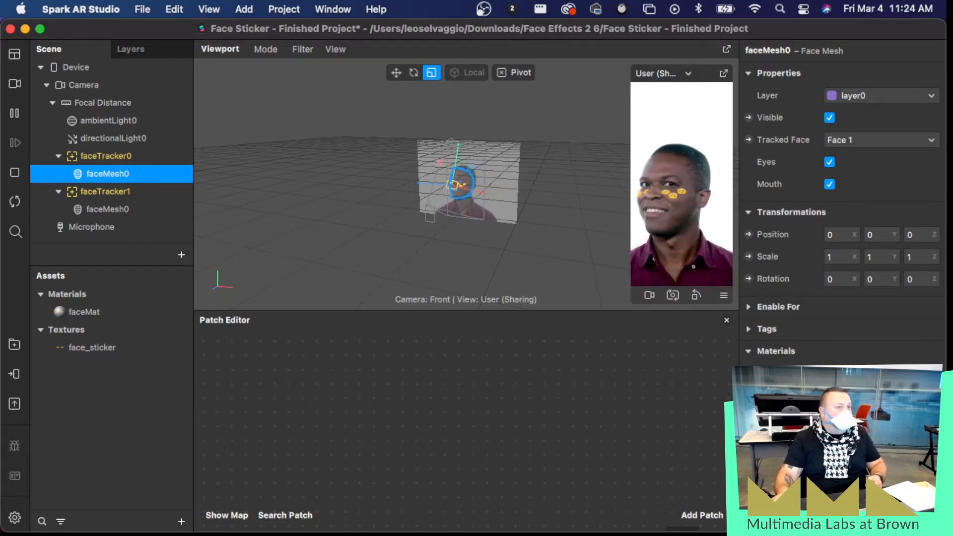
{"action": "left_click", "coordinate": [106, 192]}
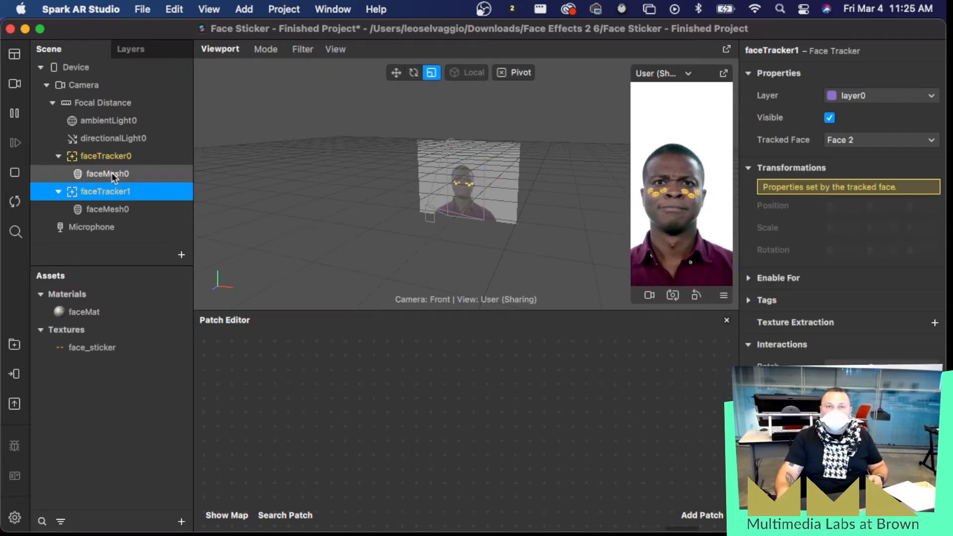
{"action": "left_click", "coordinate": [96, 178]}
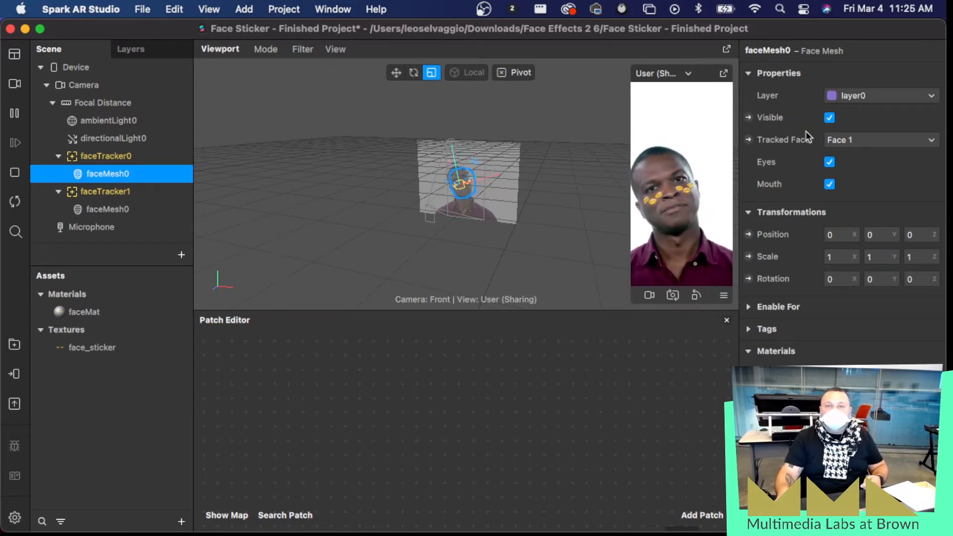
{"action": "left_click", "coordinate": [829, 118]}
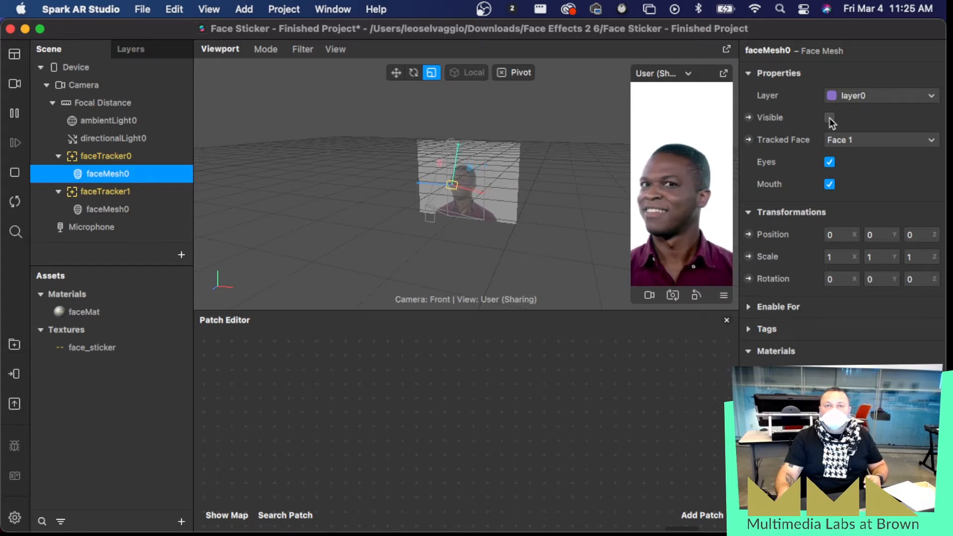
{"action": "left_click", "coordinate": [830, 119]}
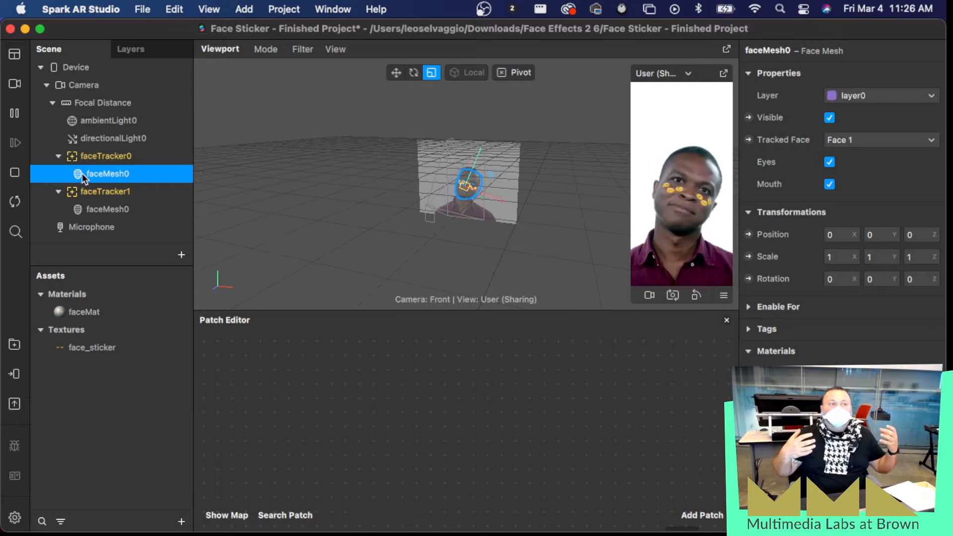
Step: Examine the properties of the faceMat material and the face_sticker texture
{"action": "left_click", "coordinate": [78, 316]}
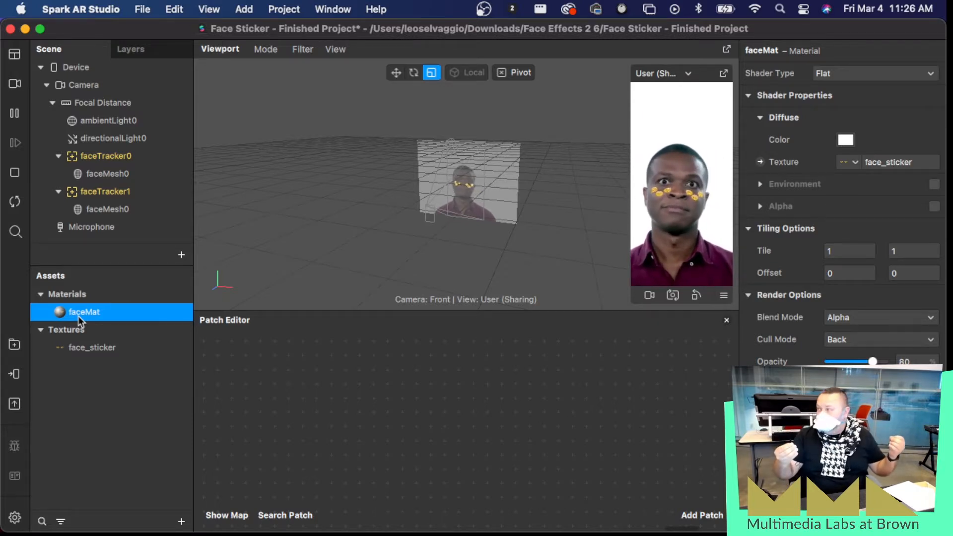
{"action": "left_click", "coordinate": [84, 350]}
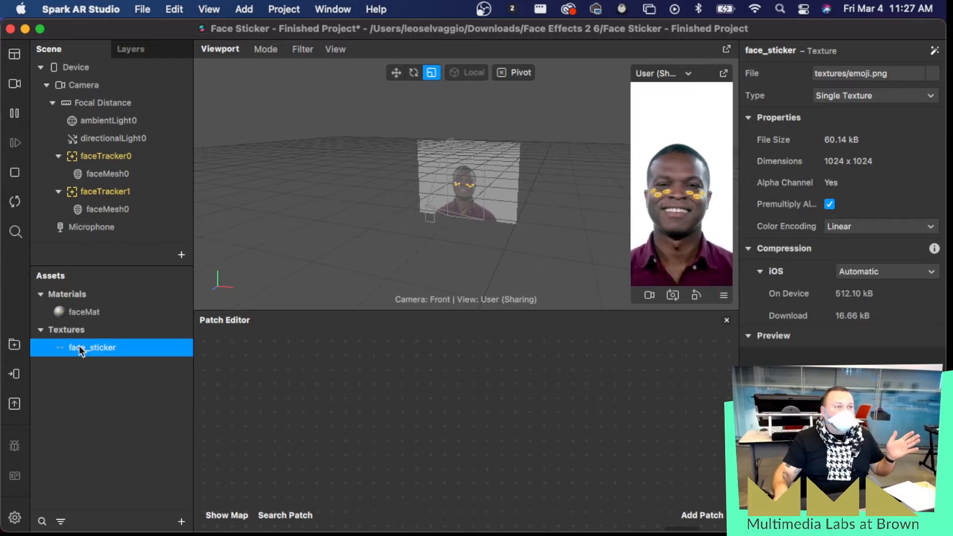
Step: Remove the face_sticker texture from the faceMat material's diffuse properties
{"action": "left_click", "coordinate": [97, 315]}
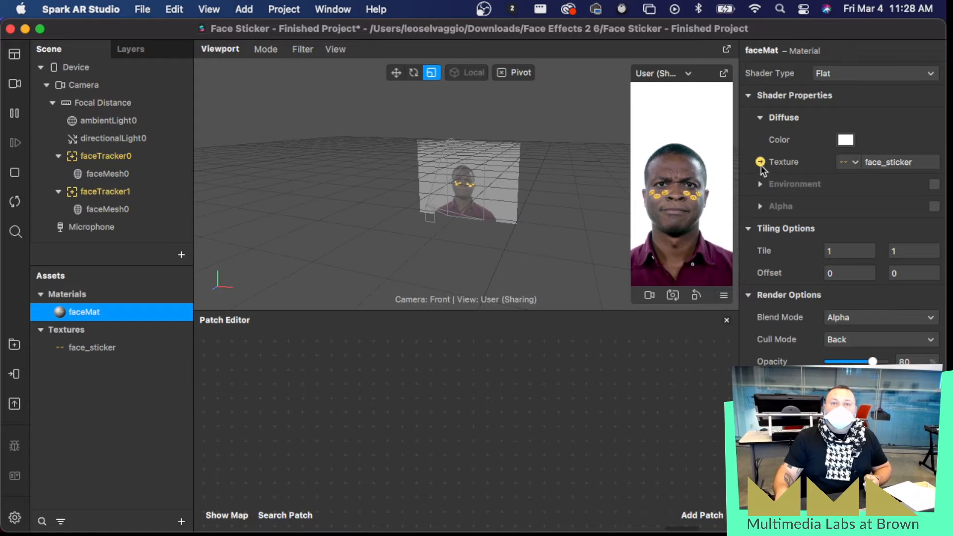
{"action": "left_click", "coordinate": [855, 163]}
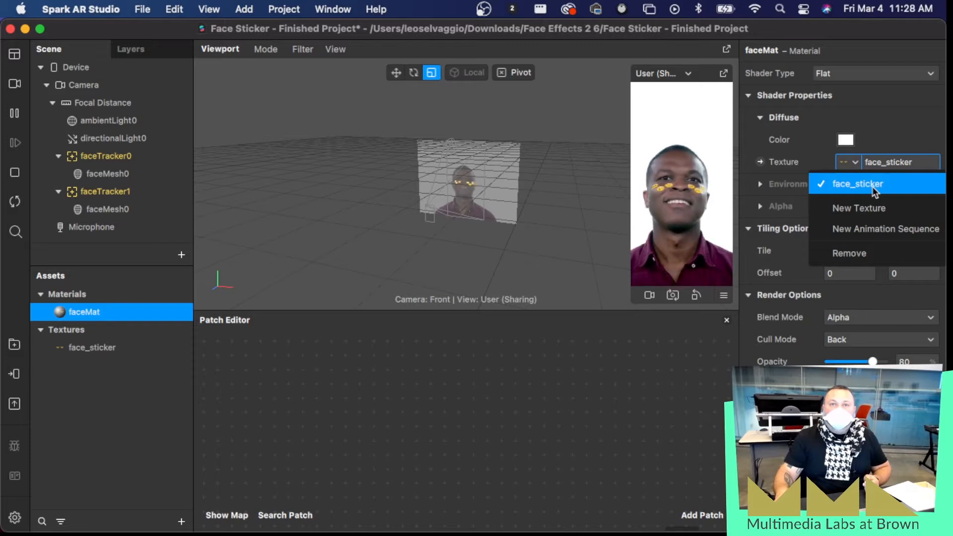
{"action": "left_click", "coordinate": [841, 156]}
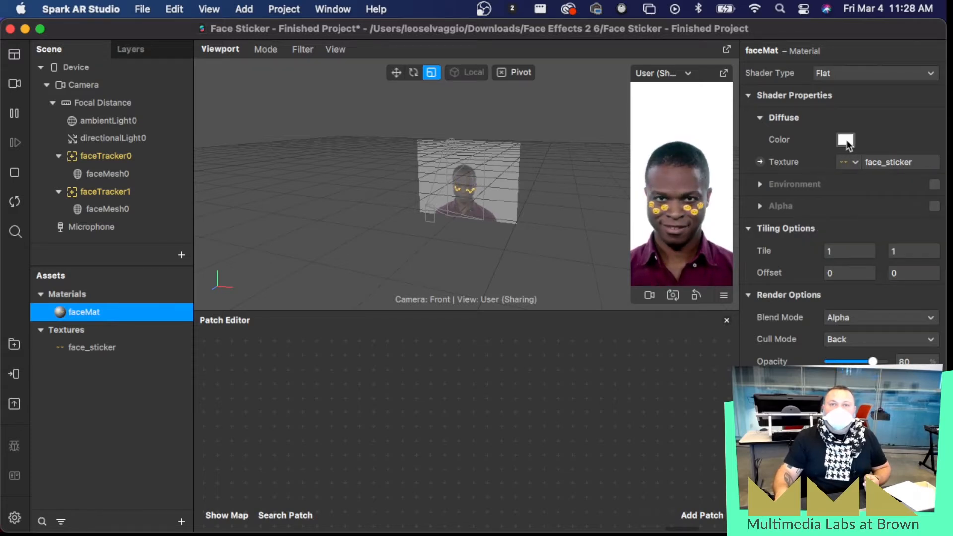
{"action": "left_click", "coordinate": [854, 165]}
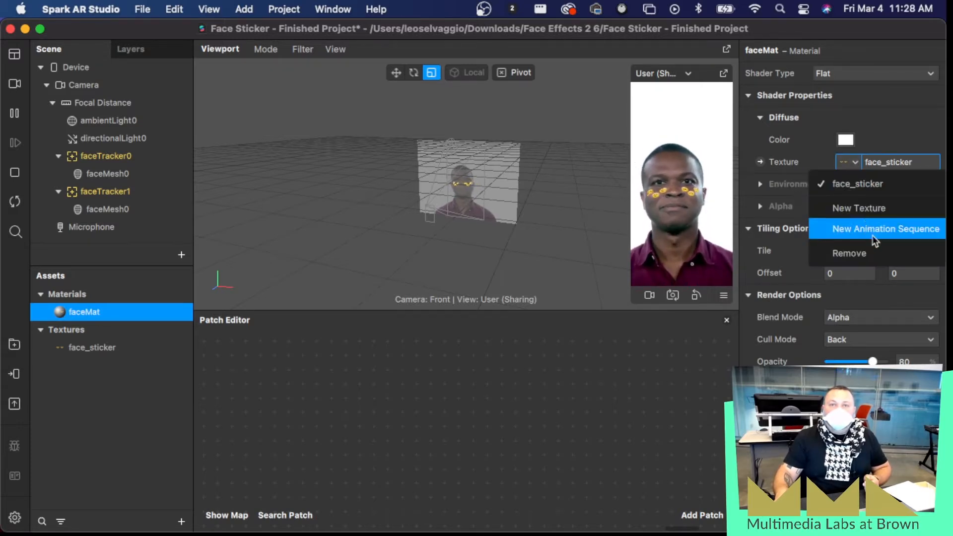
{"action": "left_click", "coordinate": [872, 253]}
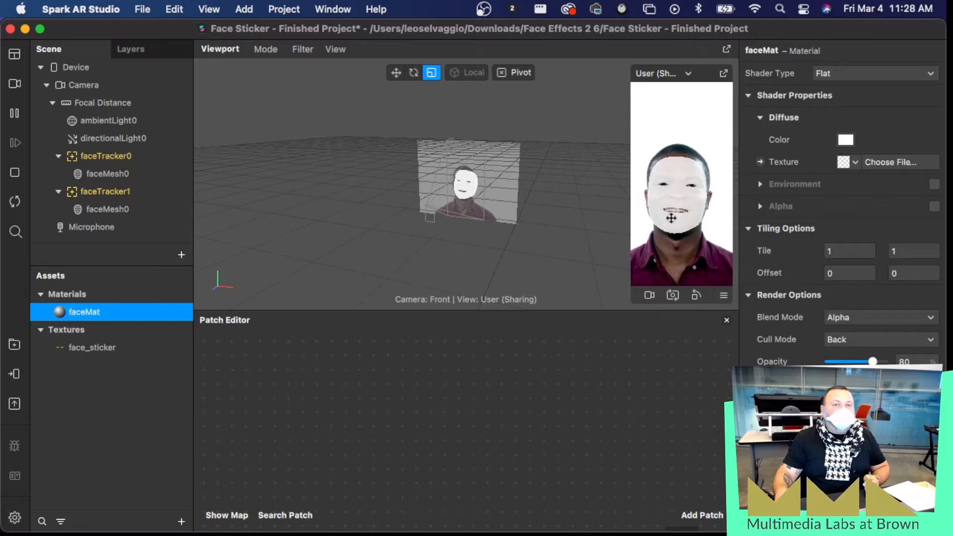
Step: Inspect the face mesh under faceTracker0, and set the faceMat material's diffuse color to red
{"action": "left_click", "coordinate": [105, 175]}
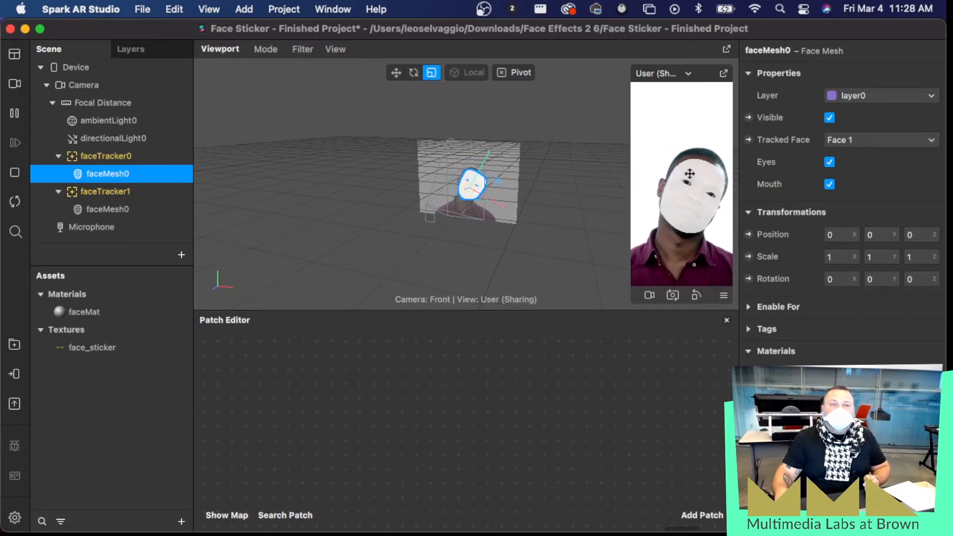
{"action": "left_click", "coordinate": [82, 313]}
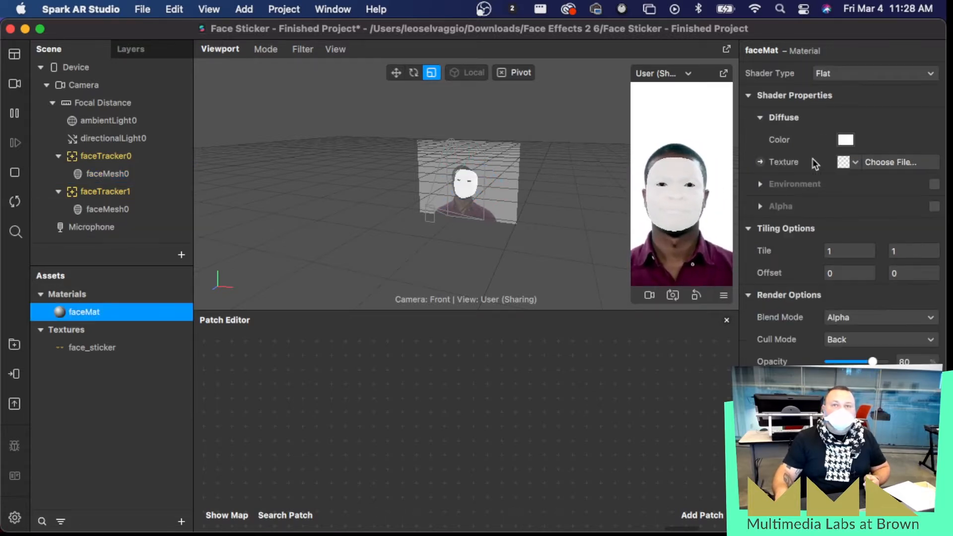
{"action": "left_click", "coordinate": [846, 140]}
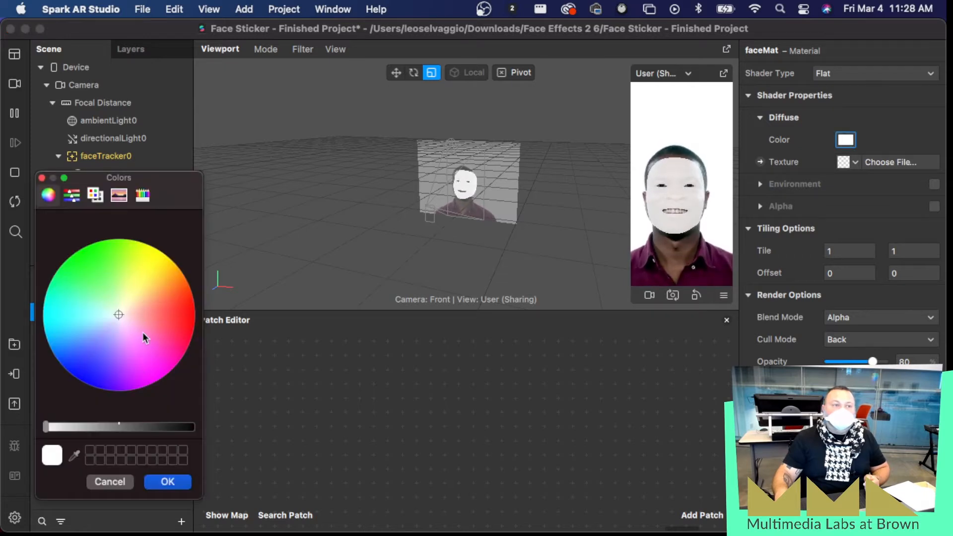
{"action": "left_click_drag", "start_coordinate": [144, 338], "coordinate": [196, 328]}
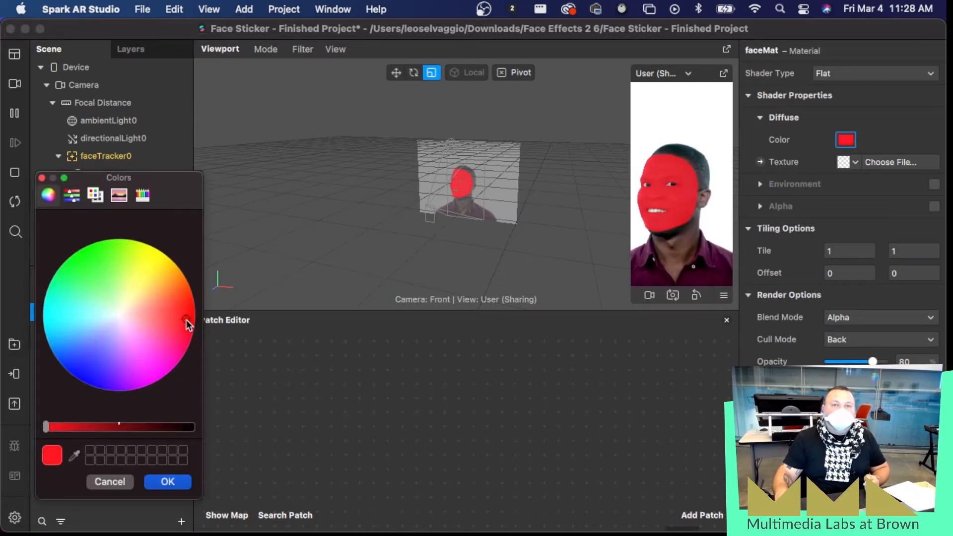
{"action": "left_click", "coordinate": [797, 83]}
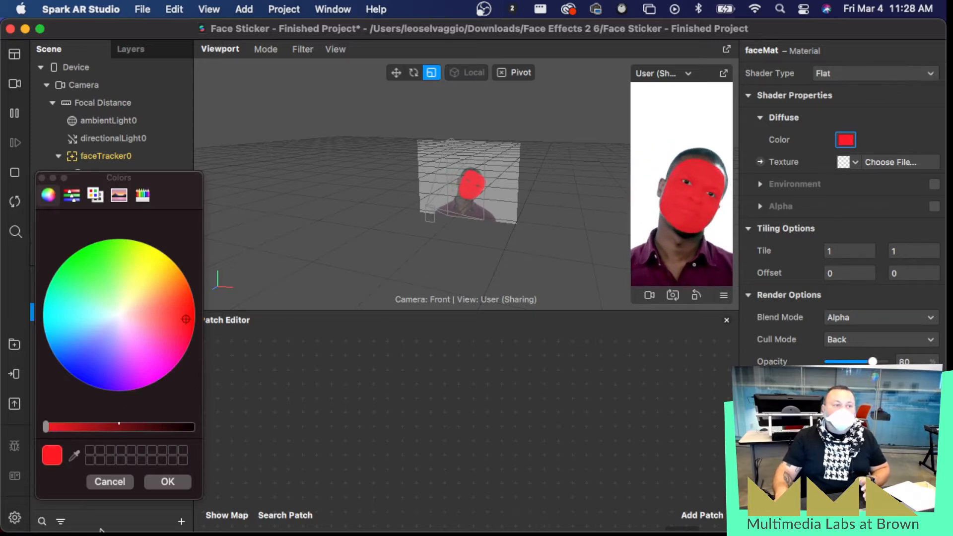
{"action": "left_click", "coordinate": [176, 485]}
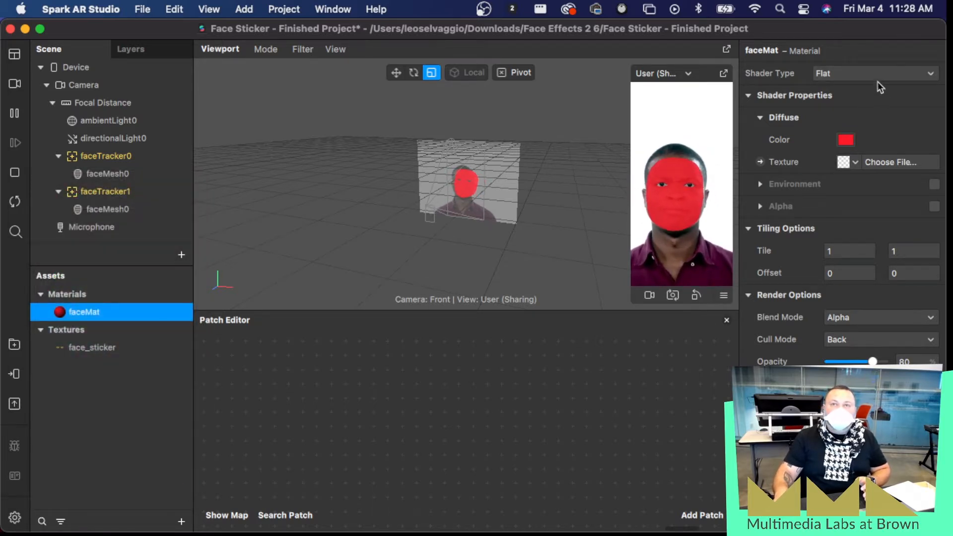
Step: Try the Standard shader type on the faceMat material, and return it to Flat
{"action": "left_click", "coordinate": [879, 75]}
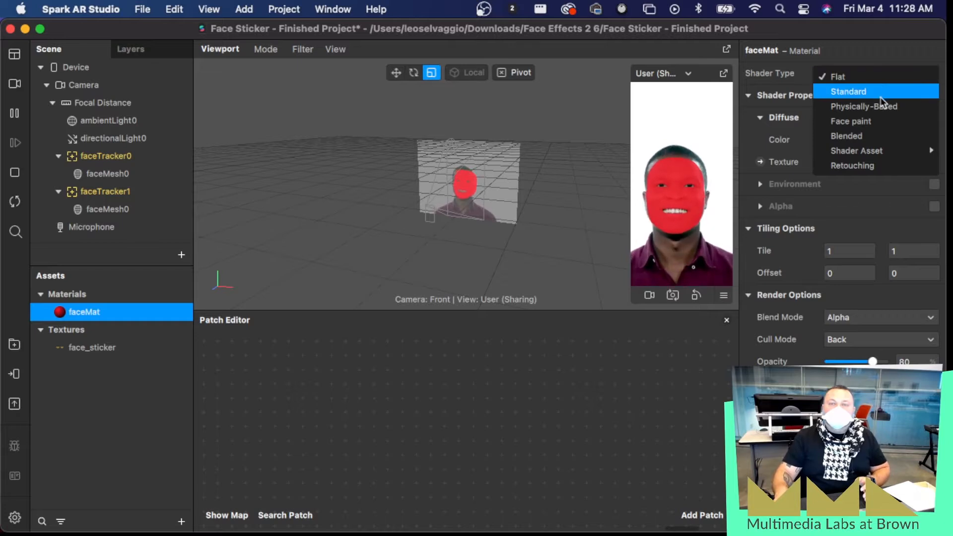
{"action": "left_click", "coordinate": [867, 93]}
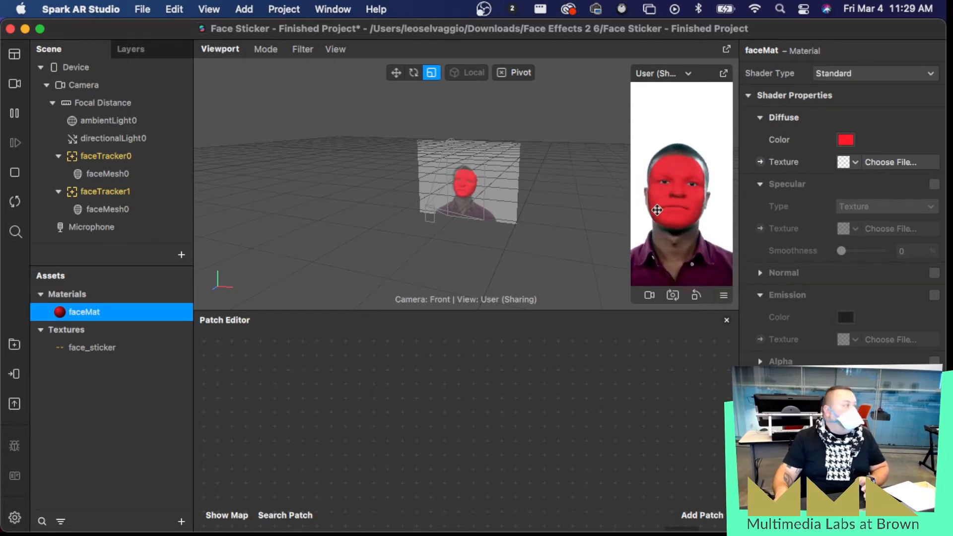
{"action": "left_click", "coordinate": [853, 74]}
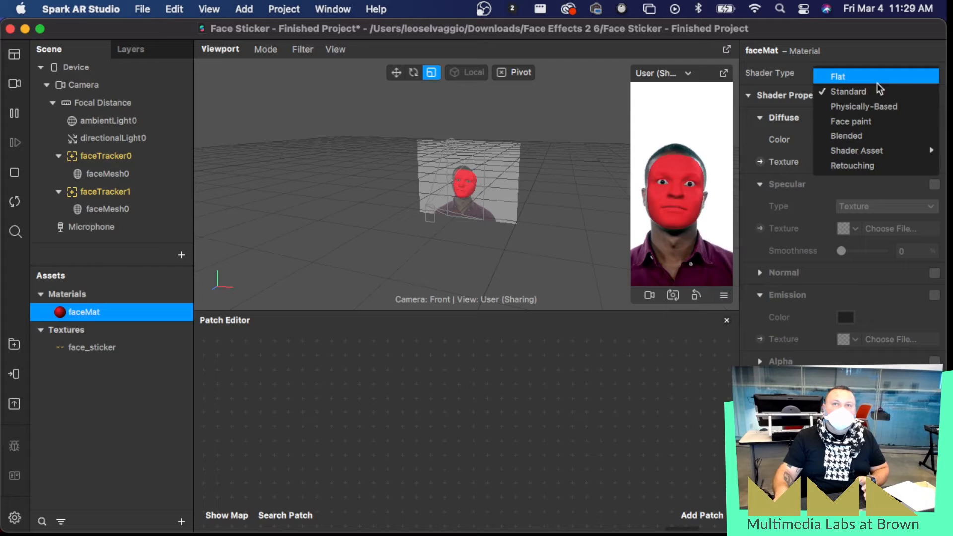
{"action": "left_click", "coordinate": [850, 75]}
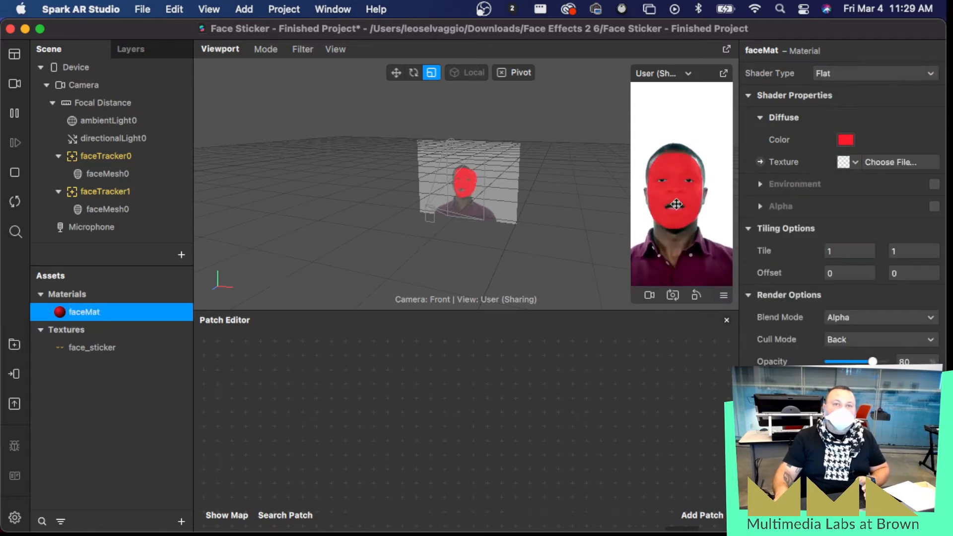
Step: Set the faceMat material's shader type to Face paint, and assign face_sticker as its texture
{"action": "left_click", "coordinate": [844, 73]}
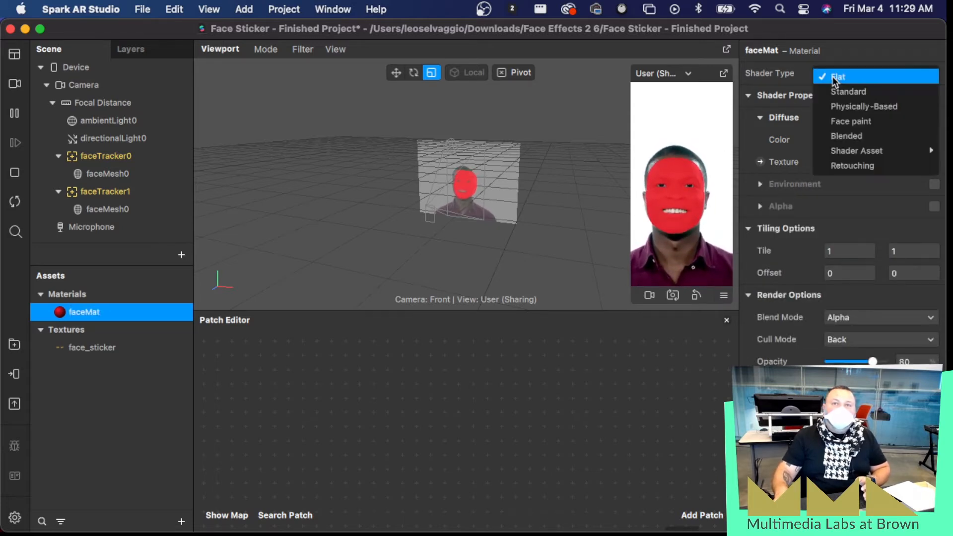
{"action": "left_click", "coordinate": [853, 122]}
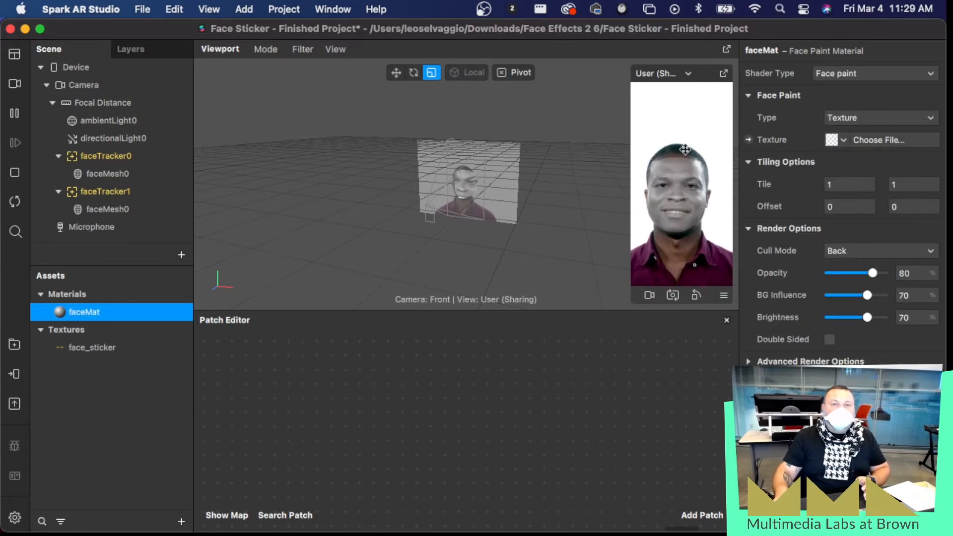
{"action": "left_click", "coordinate": [843, 141]}
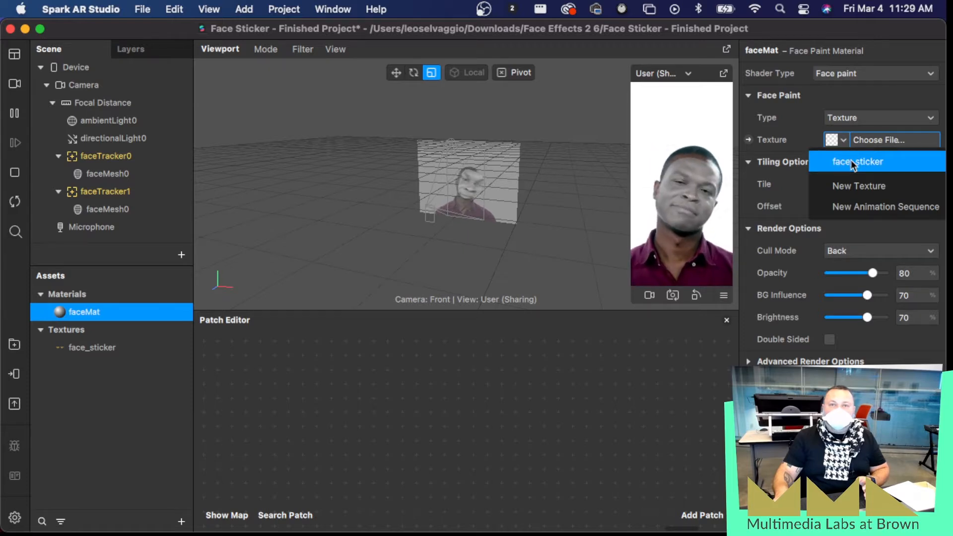
{"action": "left_click", "coordinate": [850, 160]}
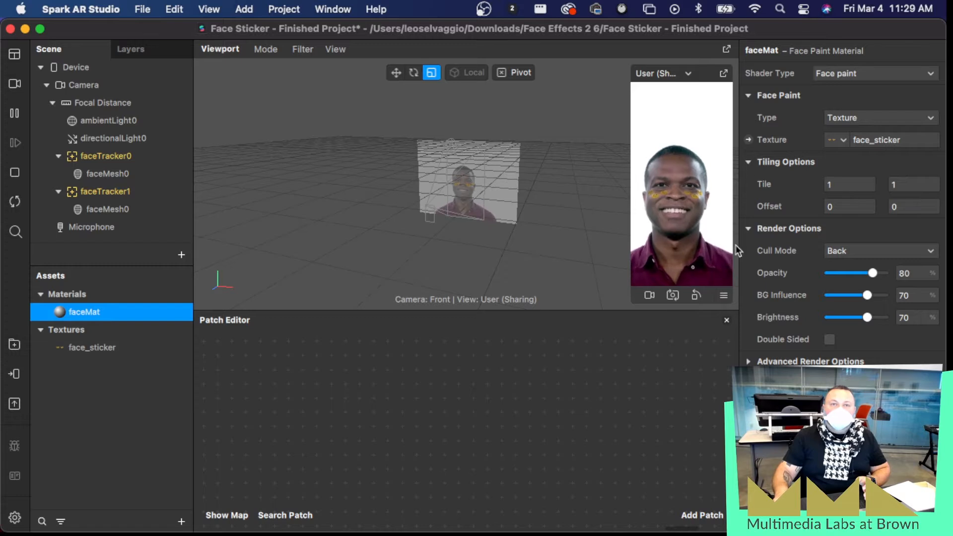
Step: Undock the simulator preview, enlarge its window, and move it so the whole face can be seen
{"action": "left_click", "coordinate": [723, 71]}
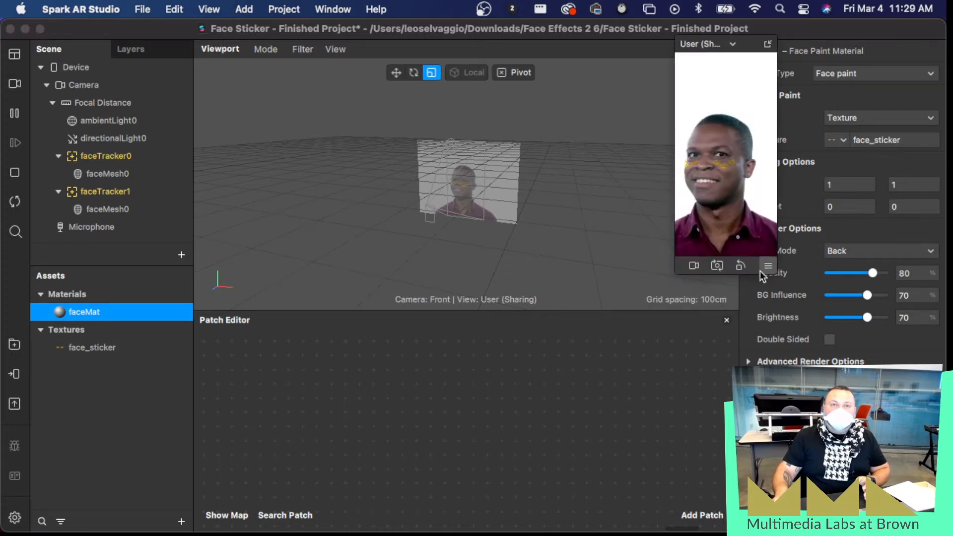
{"action": "left_click_drag", "start_coordinate": [778, 279], "coordinate": [945, 532]}
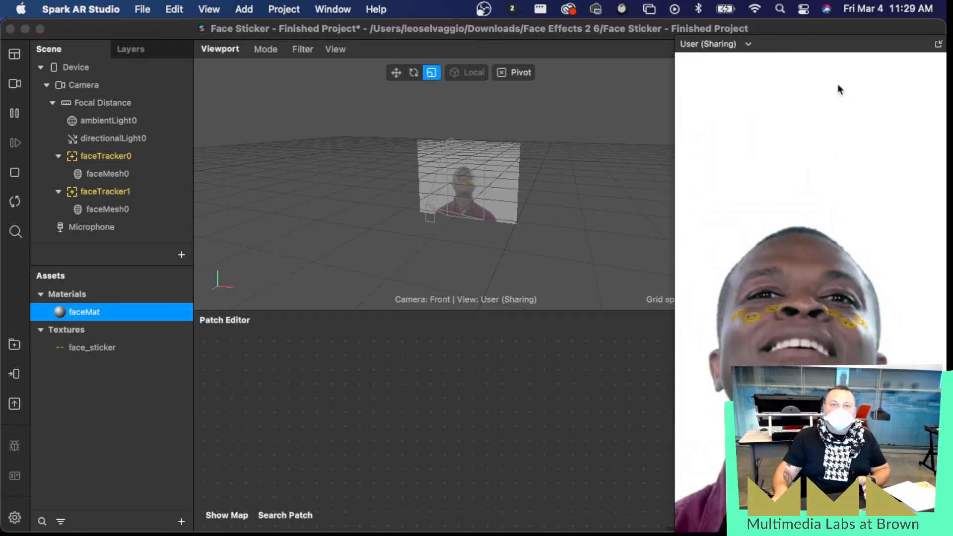
{"action": "left_click_drag", "start_coordinate": [842, 50], "coordinate": [665, 36]}
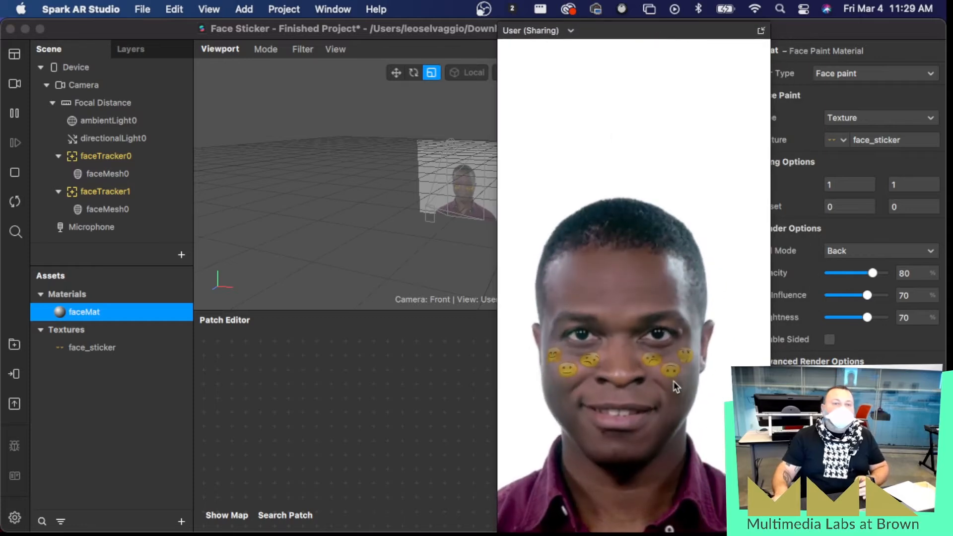
Step: Set the faceMat material's shader type to Flat, and move the simulator window clear of the material's properties
{"action": "left_click", "coordinate": [917, 74]}
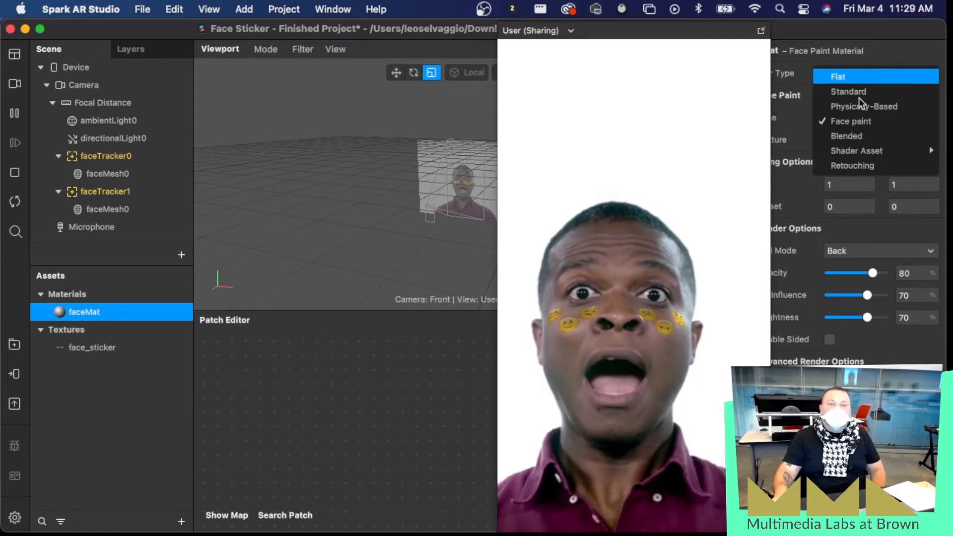
{"action": "left_click", "coordinate": [844, 74]}
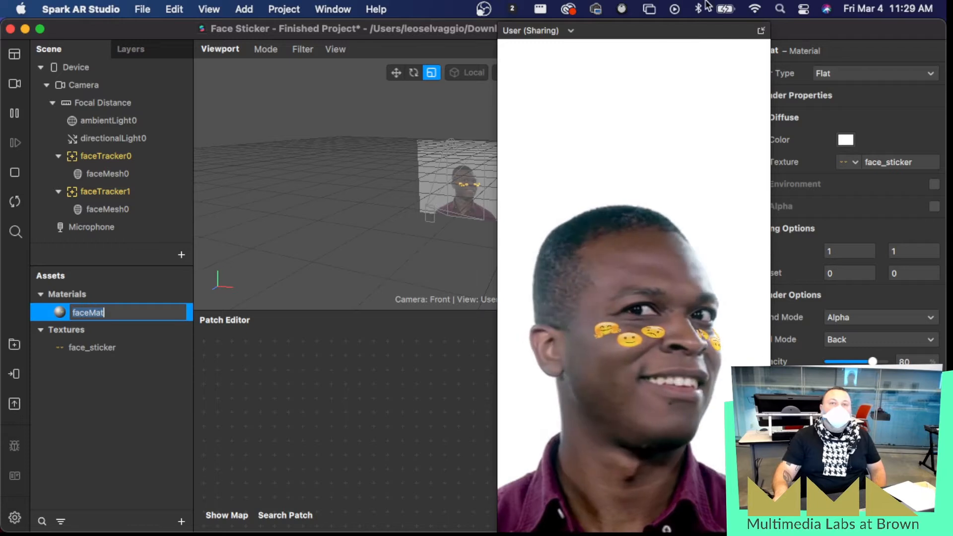
{"action": "left_click_drag", "start_coordinate": [709, 30], "coordinate": [668, 100]}
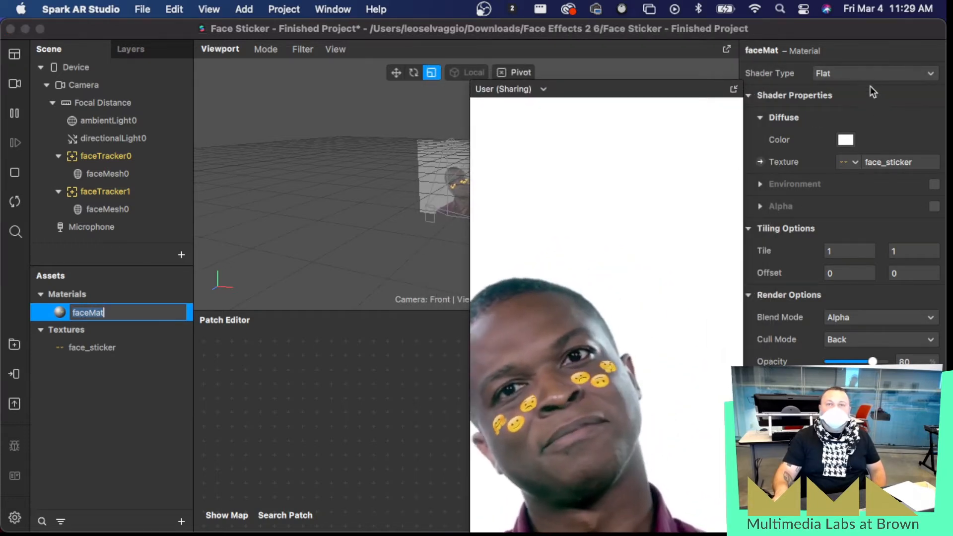
{"action": "left_click", "coordinate": [848, 142]}
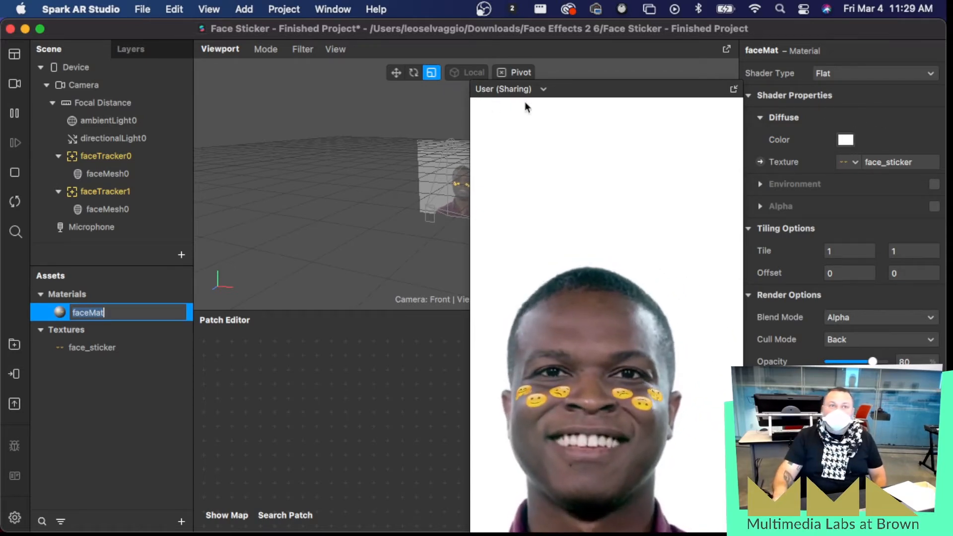
Step: Move the simulator window so the whole face shows, and load MML Square Partilce.jpg from the textures folder as faceMat's diffuse texture
{"action": "left_click", "coordinate": [587, 89]}
{"action": "left_click_drag", "start_coordinate": [588, 89], "coordinate": [574, 27]}
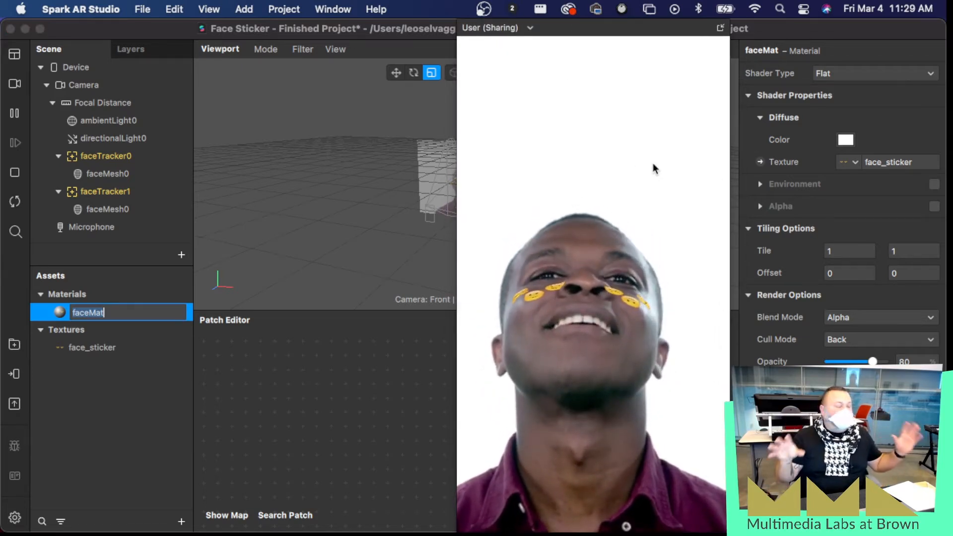
{"action": "left_click", "coordinate": [856, 164]}
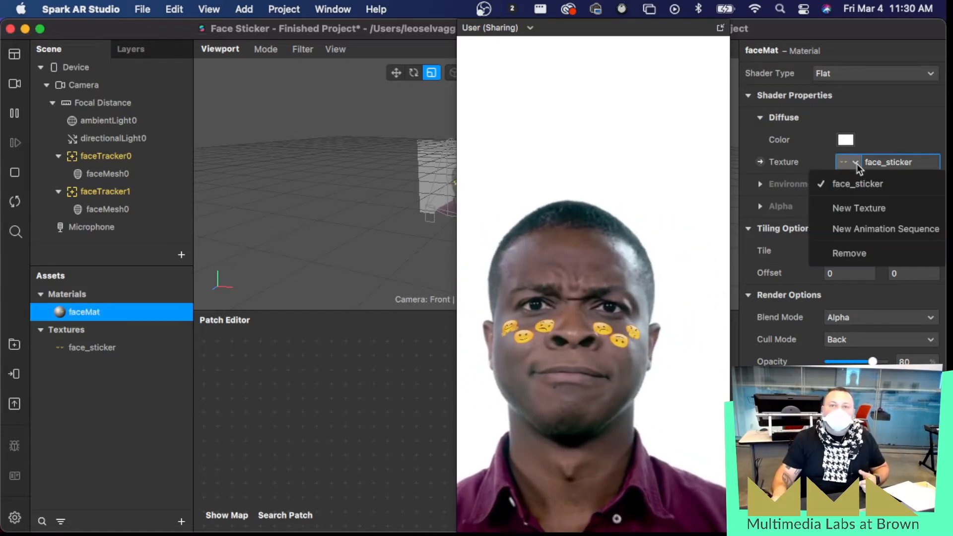
{"action": "left_click", "coordinate": [859, 209]}
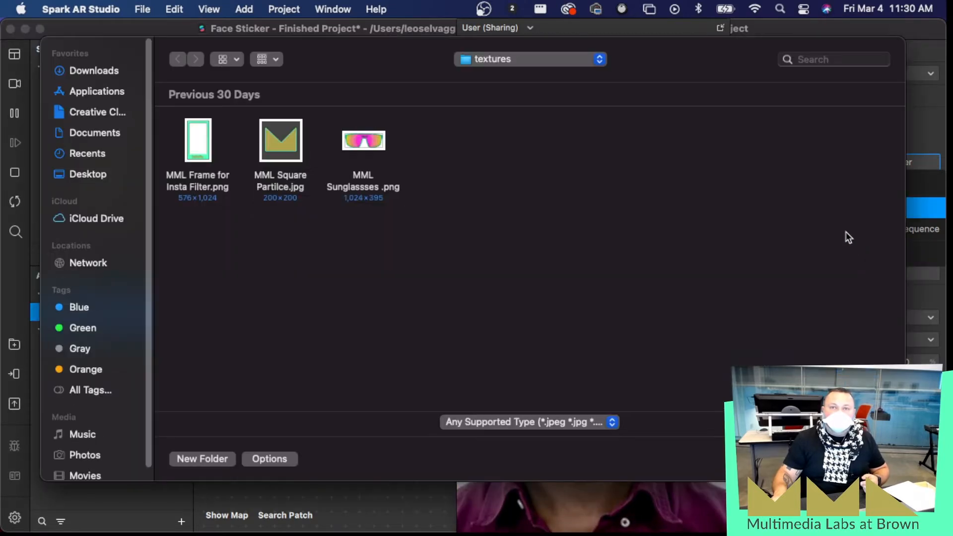
{"action": "left_click", "coordinate": [290, 148]}
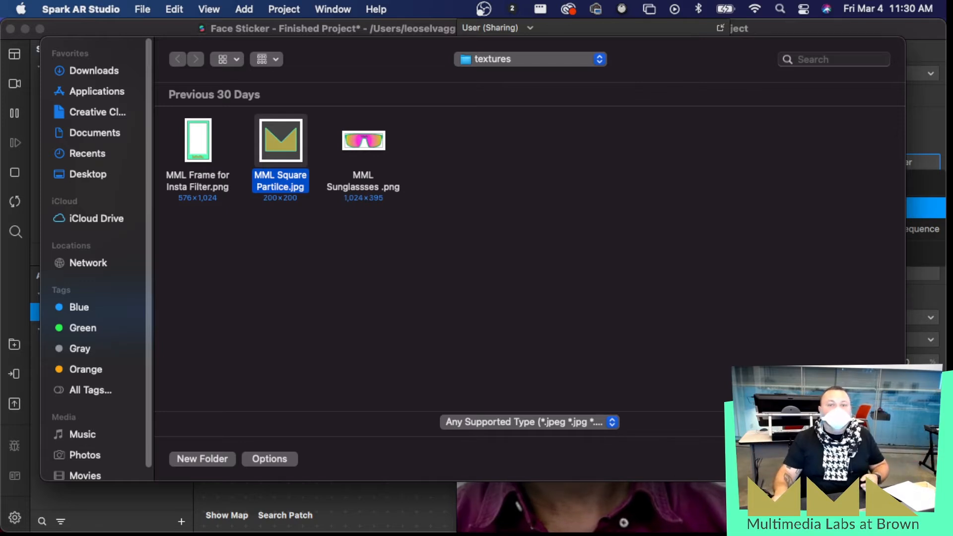
{"action": "key", "text": "Return"}
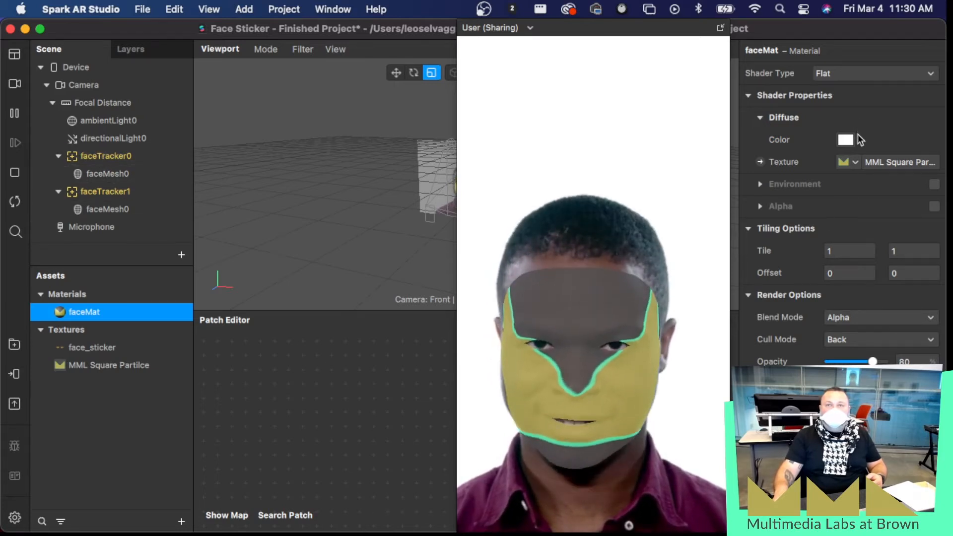
Step: Try the Physically-Based shader type on faceMat with Metallic at 36%, Roughness at 24% and Occlusion Strength at 71%
{"action": "left_click", "coordinate": [866, 74]}
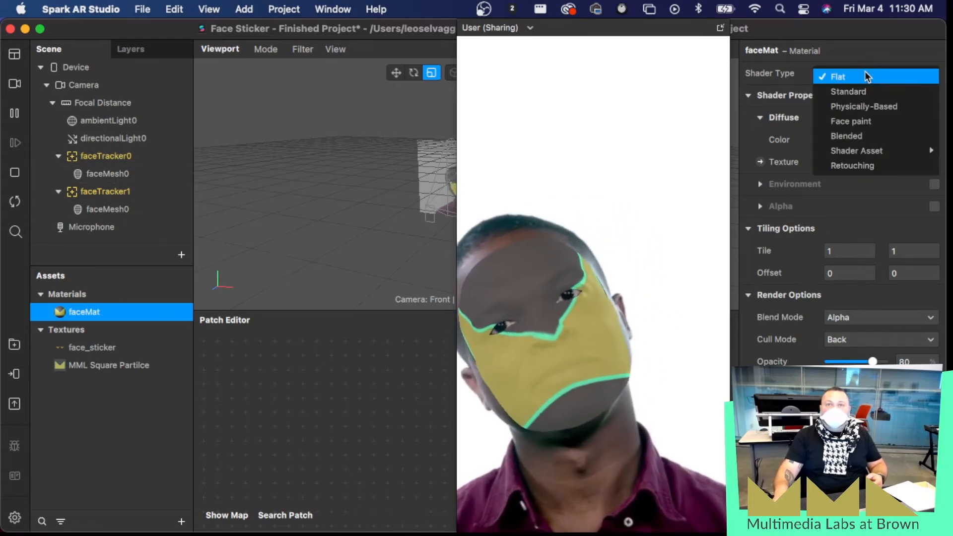
{"action": "left_click", "coordinate": [871, 105]}
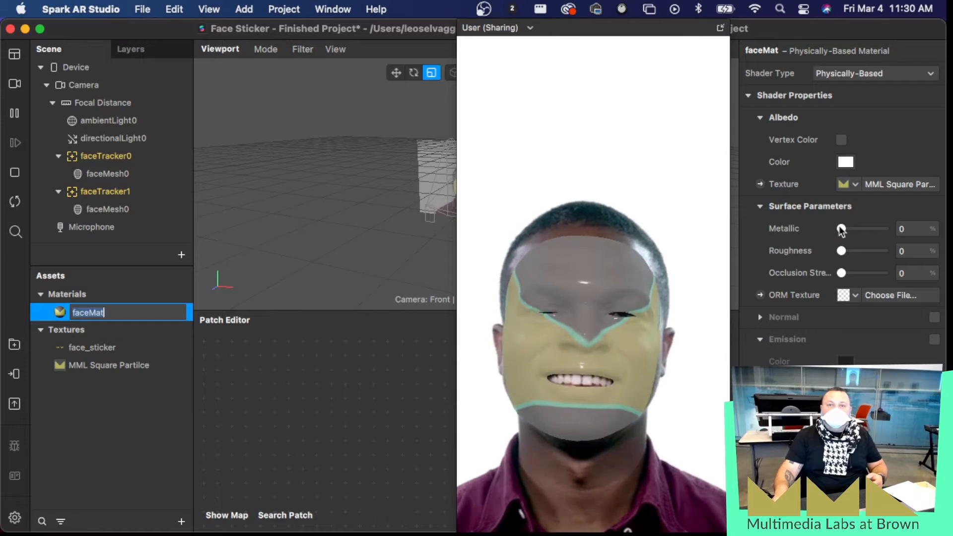
{"action": "left_click_drag", "start_coordinate": [841, 229], "coordinate": [857, 231]}
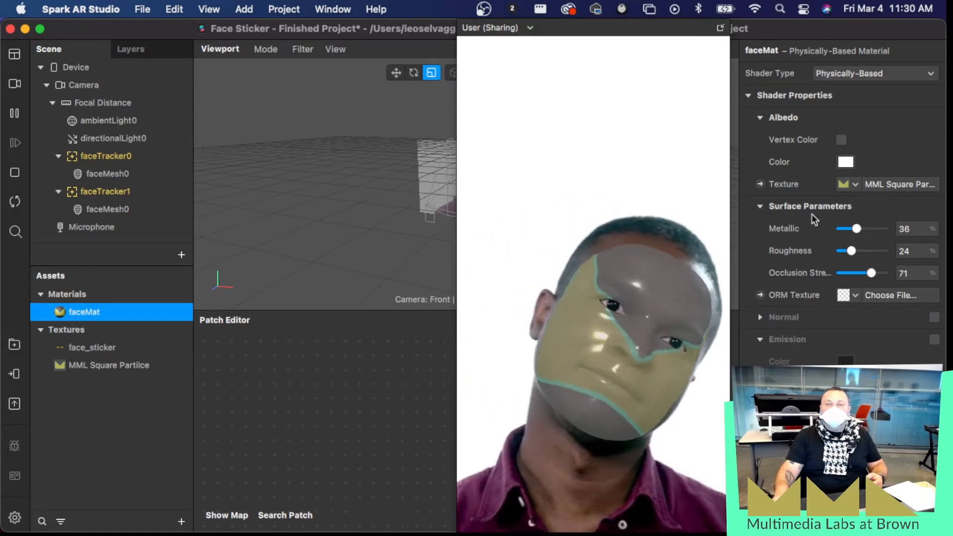
Step: Set the faceMat material's shader type to Face paint and lower its opacity to 69%
{"action": "left_click", "coordinate": [887, 74]}
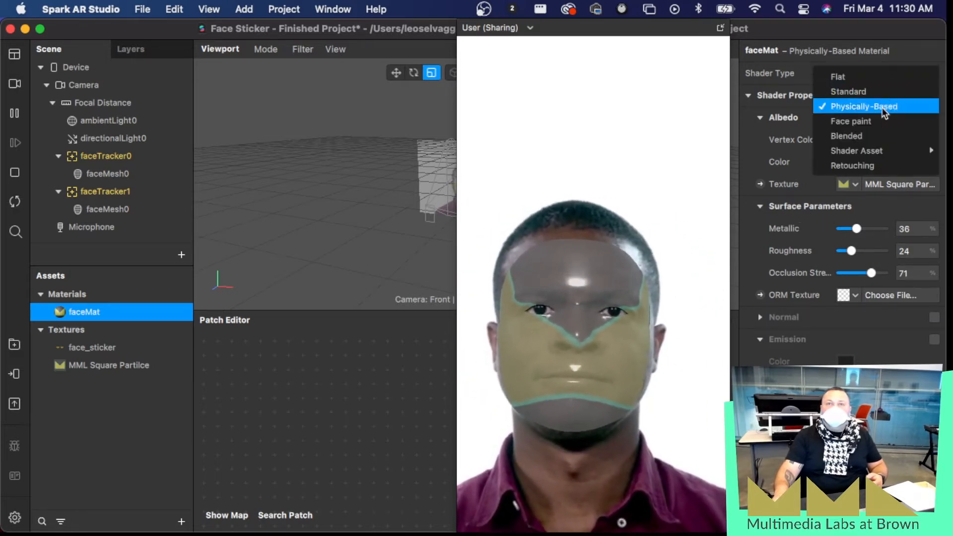
{"action": "left_click", "coordinate": [876, 121]}
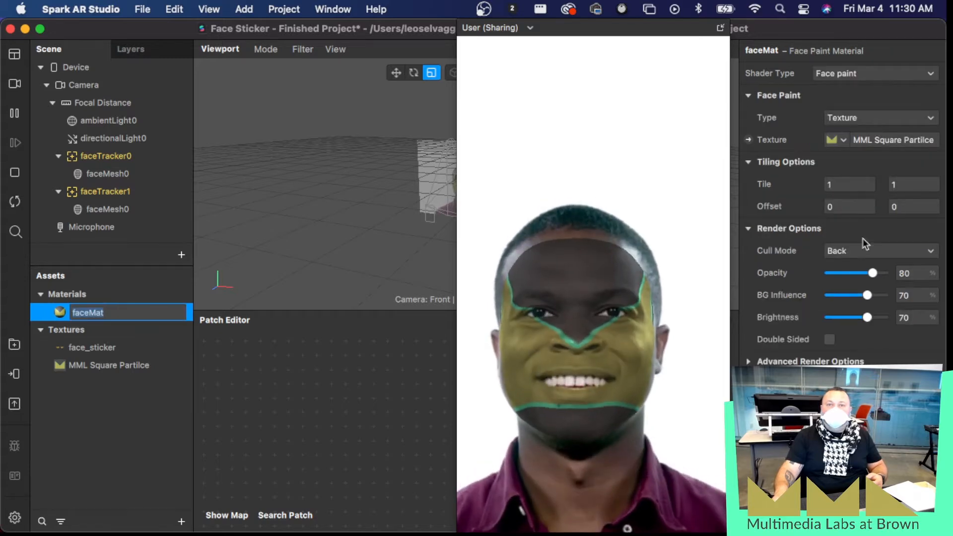
{"action": "left_click_drag", "start_coordinate": [872, 274], "coordinate": [861, 274]}
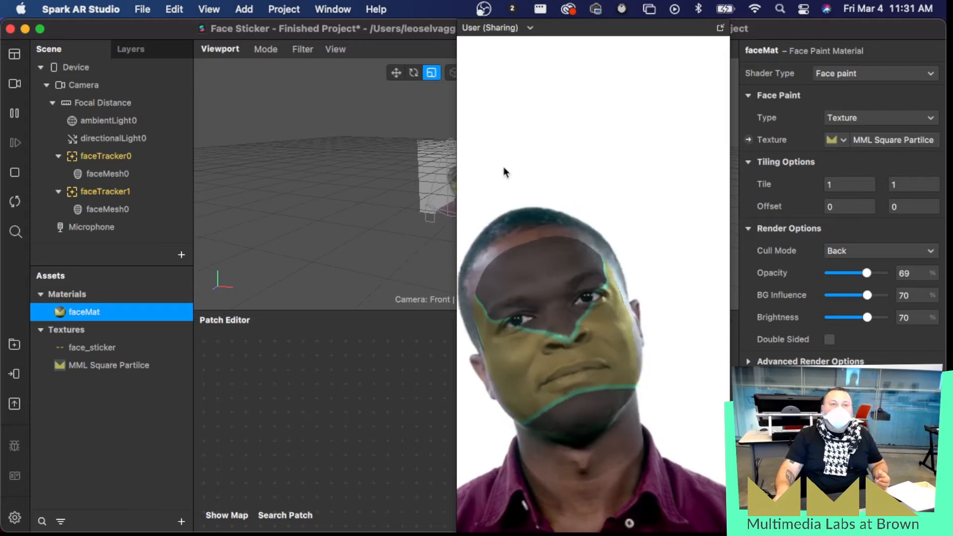
Step: Dock the simulator preview back into the viewport, and delete faceTracker1 from the scene
{"action": "left_click_drag", "start_coordinate": [585, 30], "coordinate": [488, 49]}
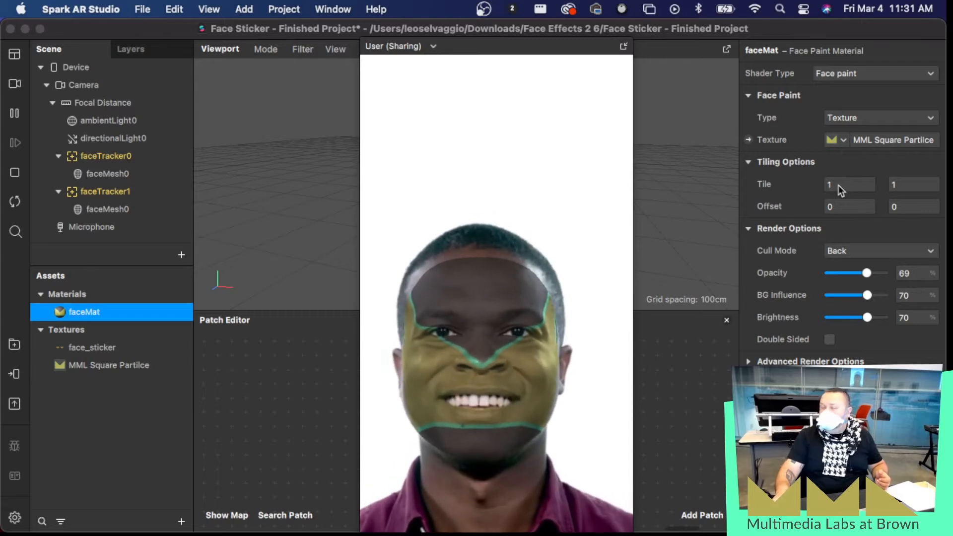
{"action": "left_click", "coordinate": [624, 46]}
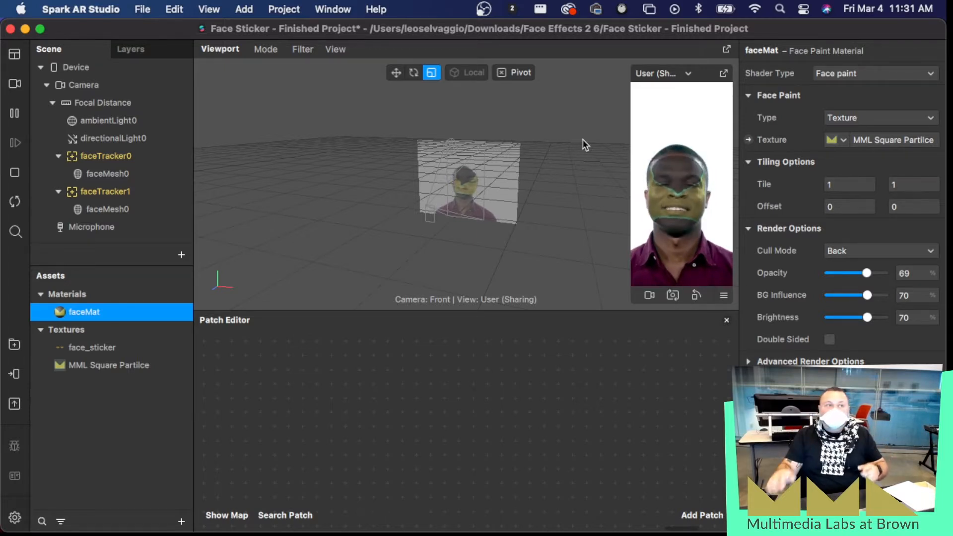
{"action": "left_click", "coordinate": [115, 192]}
{"action": "key", "text": "BackSpace"}
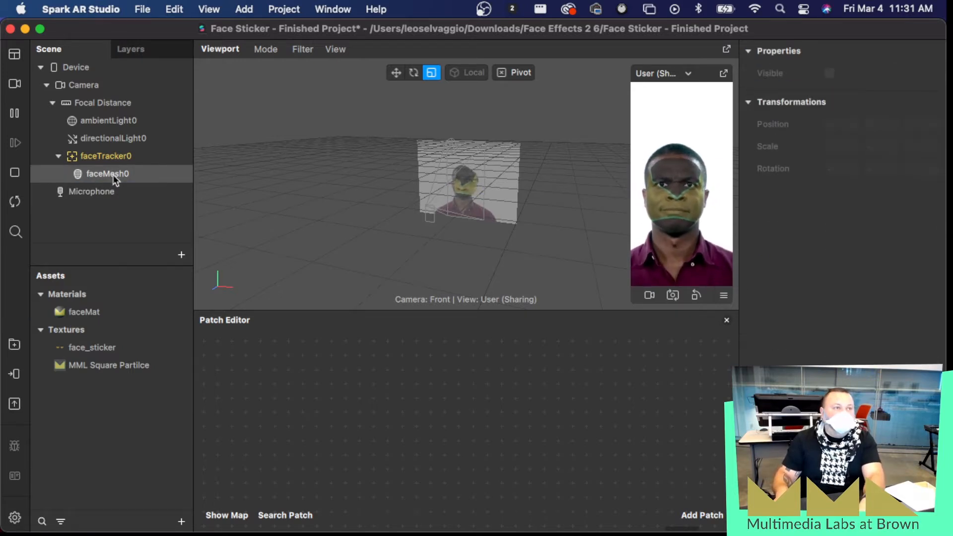
Step: Duplicate faceTracker0 together with its face mesh, and view the duplicated tracker's properties
{"action": "left_click", "coordinate": [84, 157]}
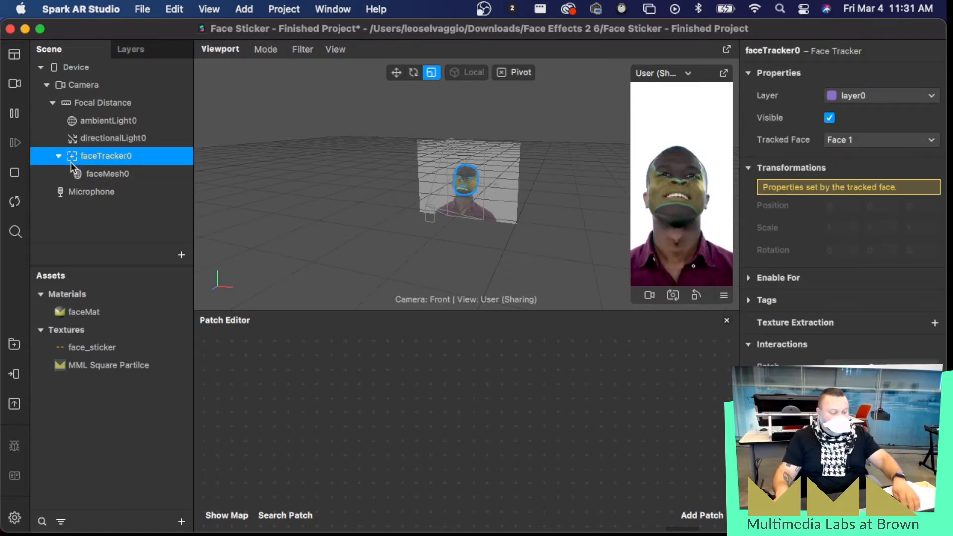
{"action": "key", "text": "super+d"}
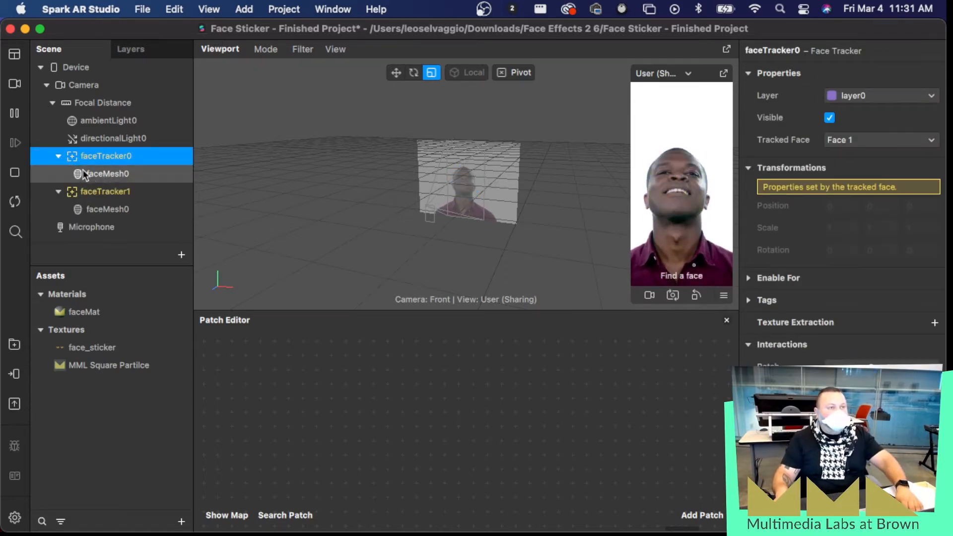
{"action": "left_click", "coordinate": [121, 193]}
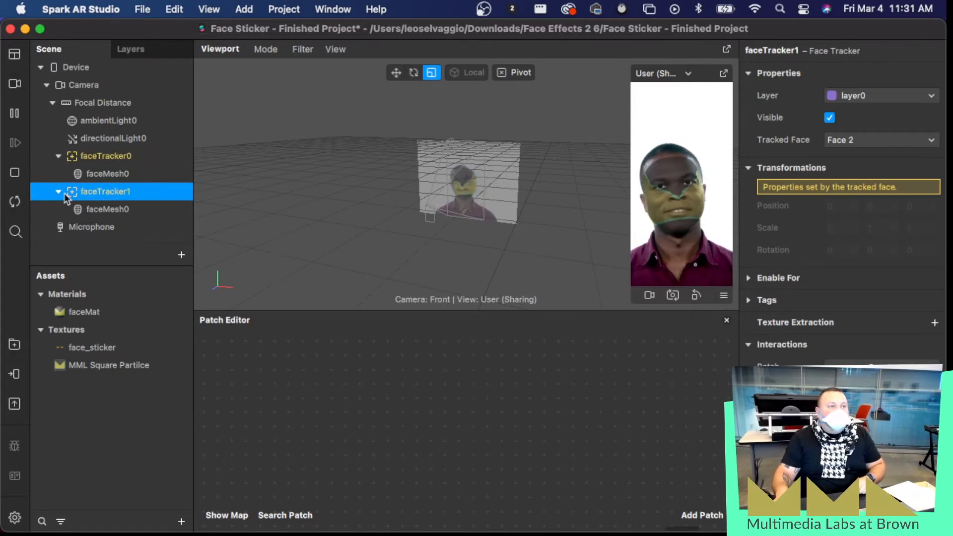
Step: Try deleting only the face mesh under faceTracker1, undo that deletion, and delete the whole faceTracker1 instead
{"action": "left_click", "coordinate": [106, 210]}
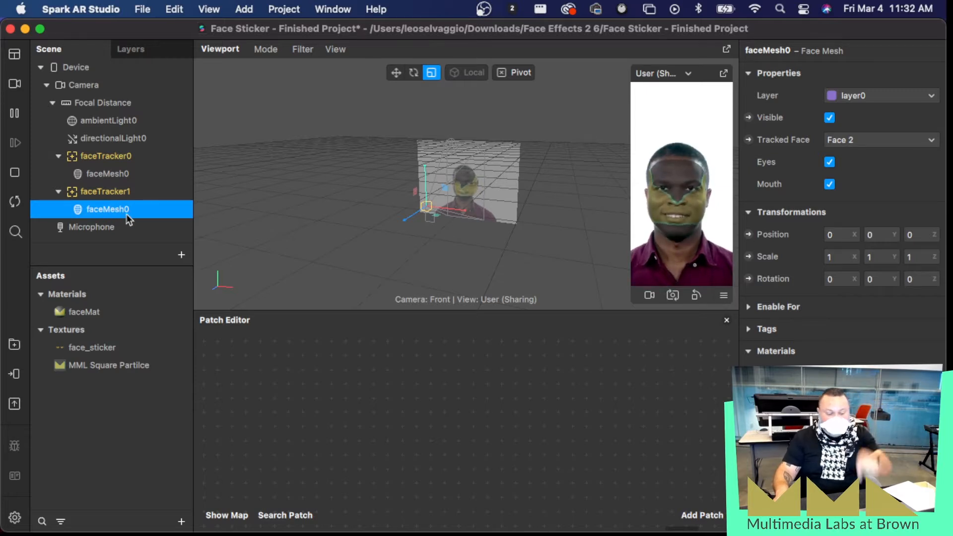
{"action": "key", "text": "Delete"}
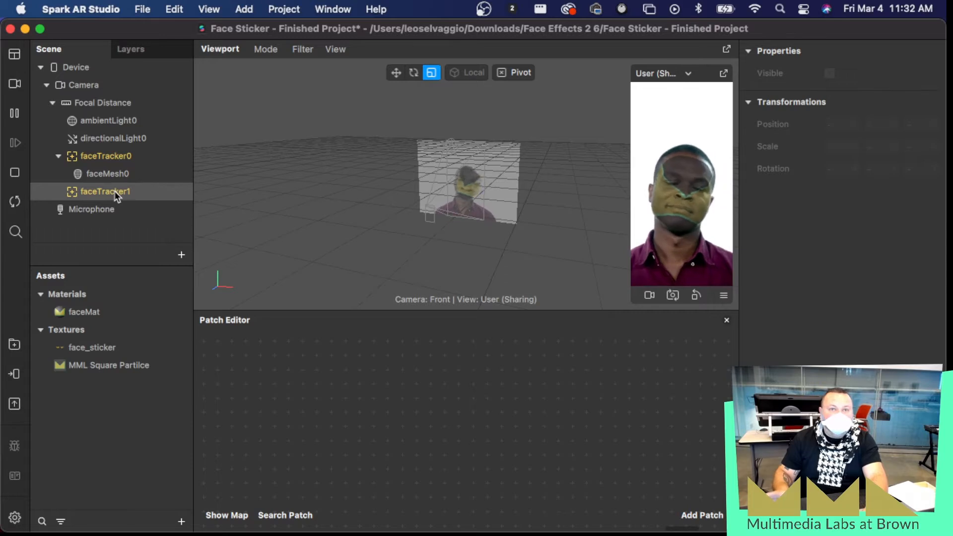
{"action": "key", "text": "super+z"}
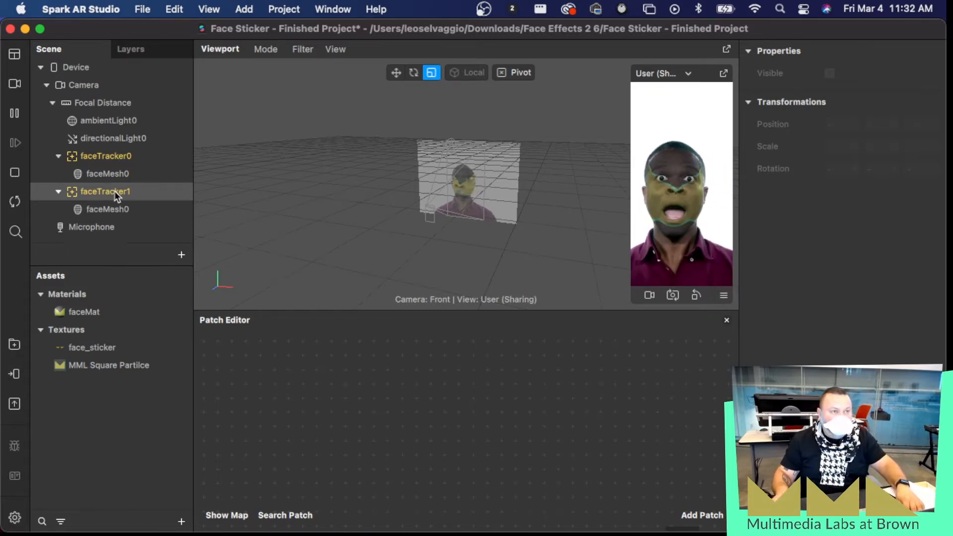
{"action": "left_click", "coordinate": [114, 191]}
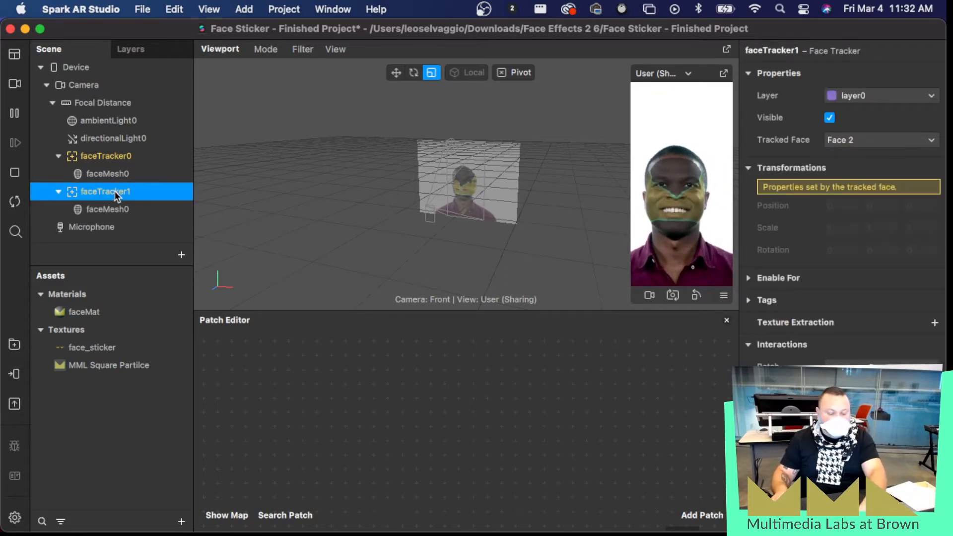
{"action": "key", "text": "Delete"}
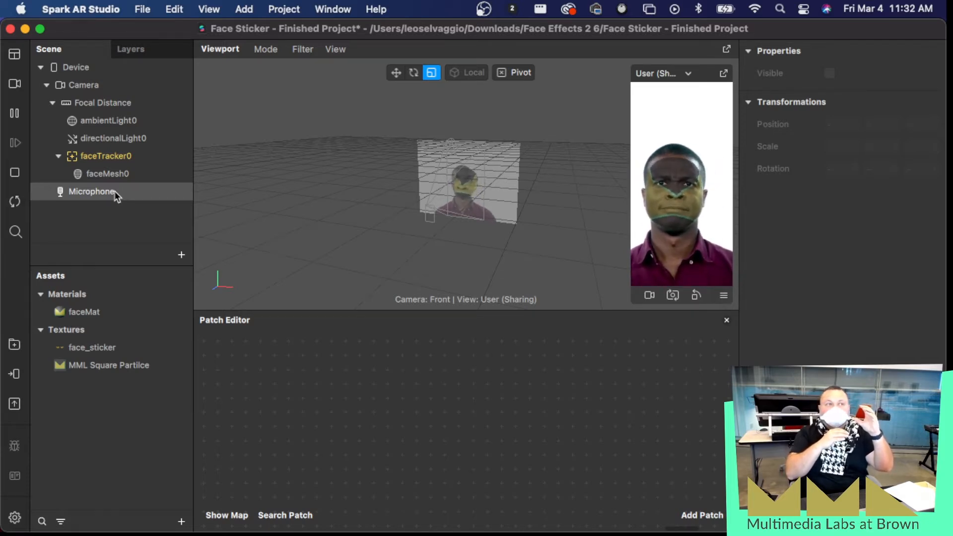
Step: Move faceMesh0 out of faceTracker0 to see it untracked, and nest it back under faceTracker0
{"action": "left_click", "coordinate": [109, 174]}
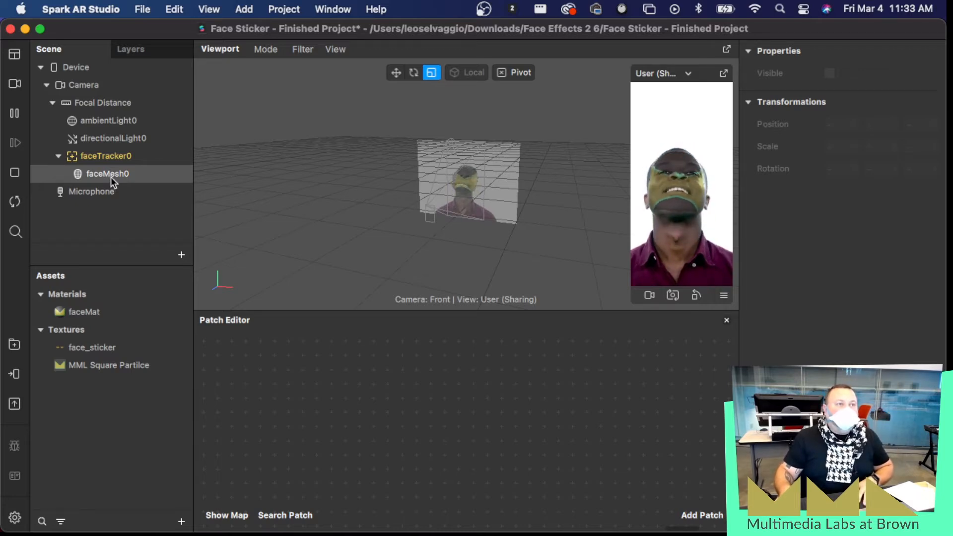
{"action": "left_click_drag", "start_coordinate": [112, 177], "coordinate": [138, 150]}
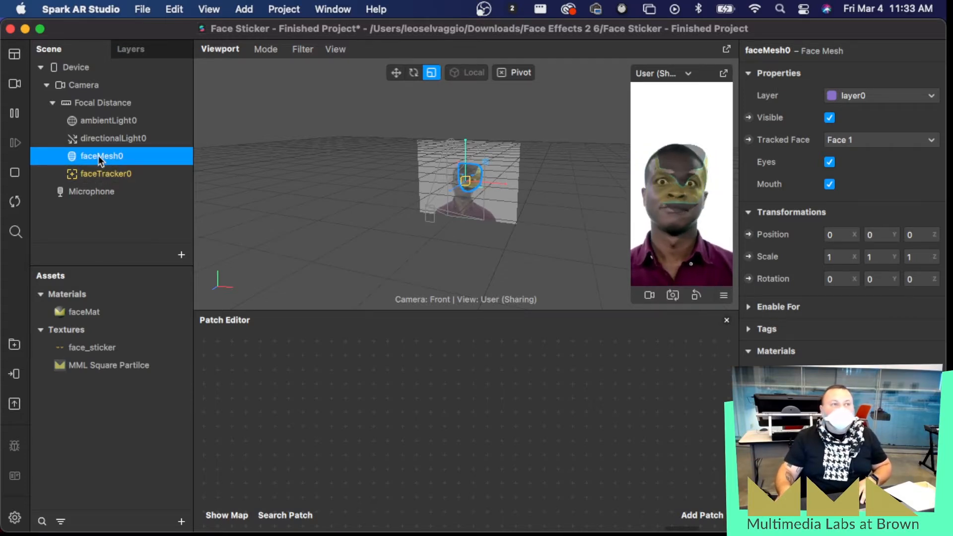
{"action": "left_click_drag", "start_coordinate": [93, 154], "coordinate": [125, 175]}
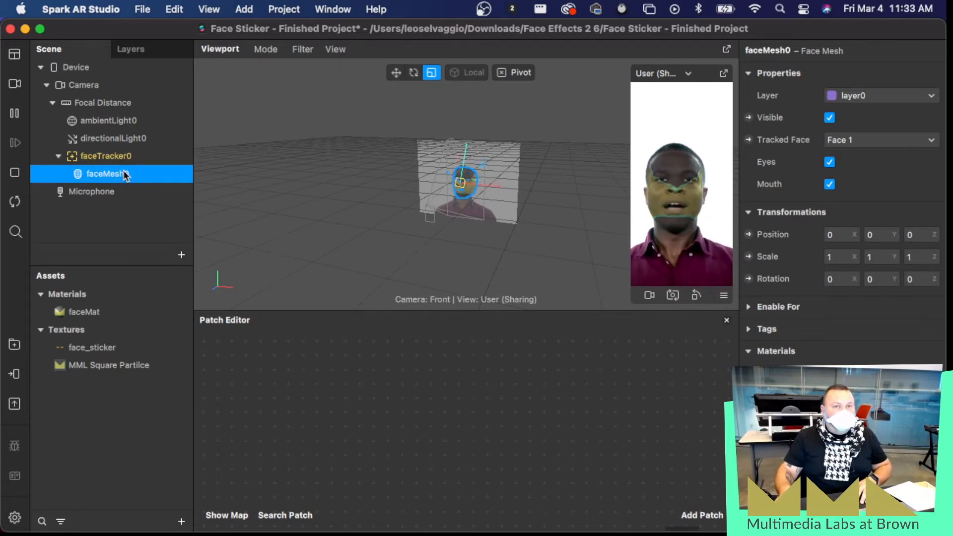
Step: Close the Patch Editor and enlarge the docked simulator preview
{"action": "left_click", "coordinate": [726, 321]}
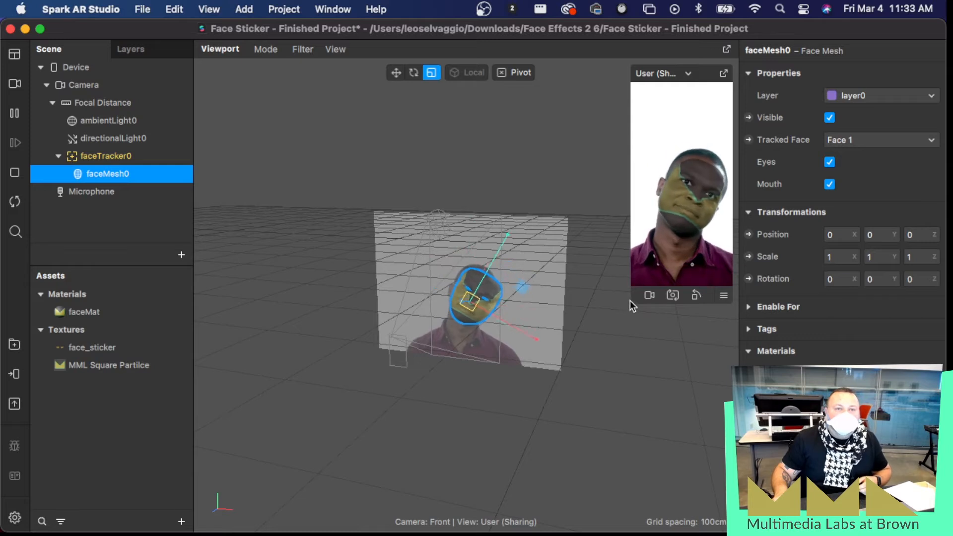
{"action": "left_click_drag", "start_coordinate": [629, 306], "coordinate": [573, 420]}
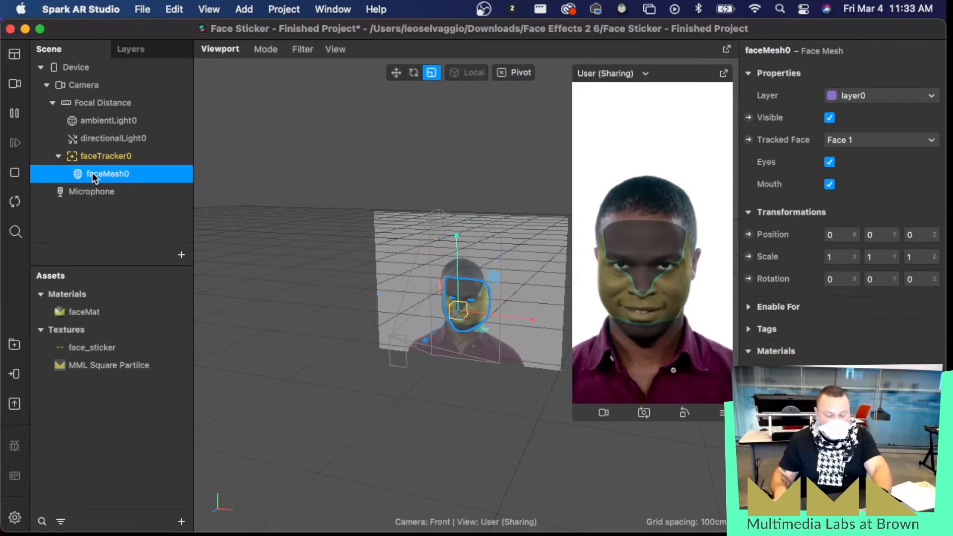
Step: Delete faceMesh0 and its parent faceTracker0 to clear the face objects from the scene
{"action": "key", "text": "Delete"}
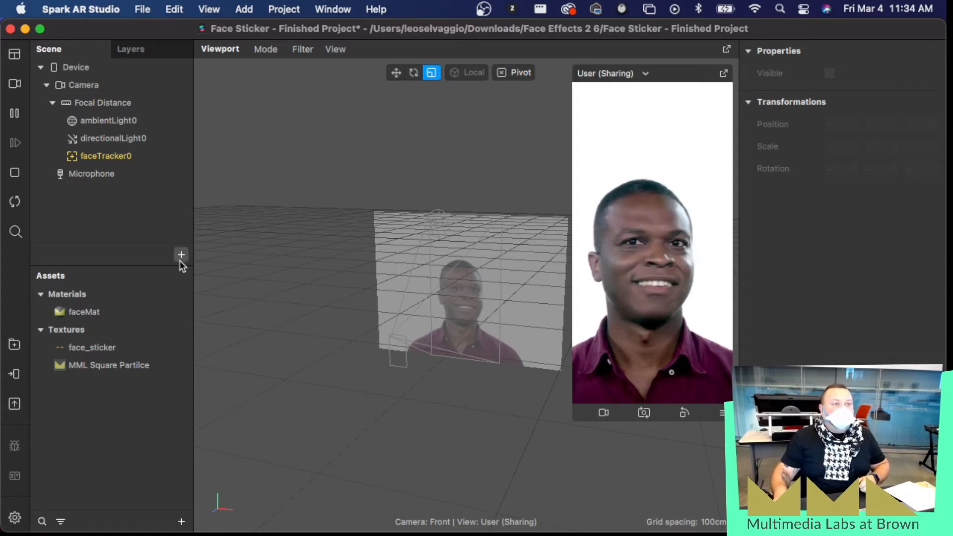
{"action": "left_click", "coordinate": [111, 156]}
{"action": "key", "text": "Delete"}
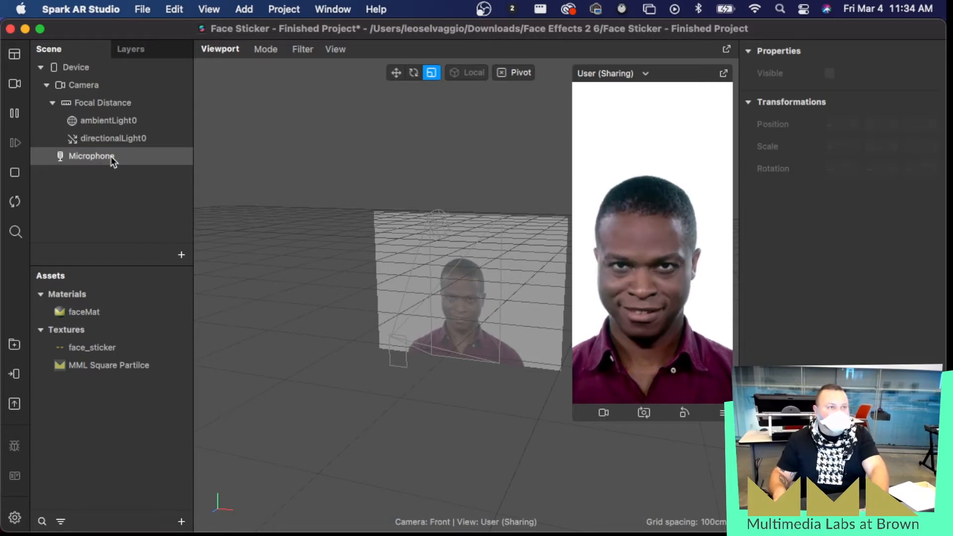
Step: Browse the available scene objects and insert a Face Tracker into the scene
{"action": "left_click", "coordinate": [182, 256]}
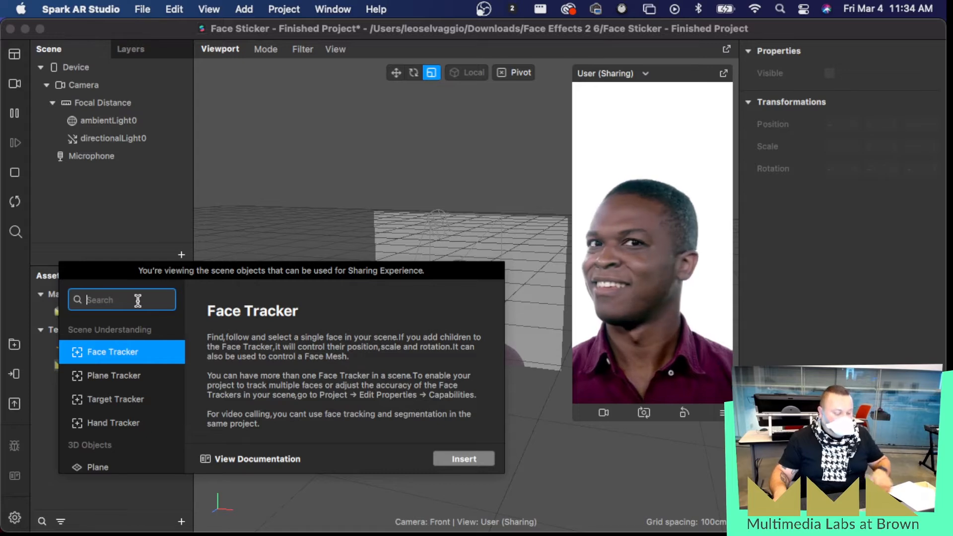
{"action": "scroll", "coordinate": [133, 386], "scroll_direction": "down", "scroll_amount": 5}
{"action": "scroll", "coordinate": [133, 386], "scroll_direction": "up", "scroll_amount": 5}
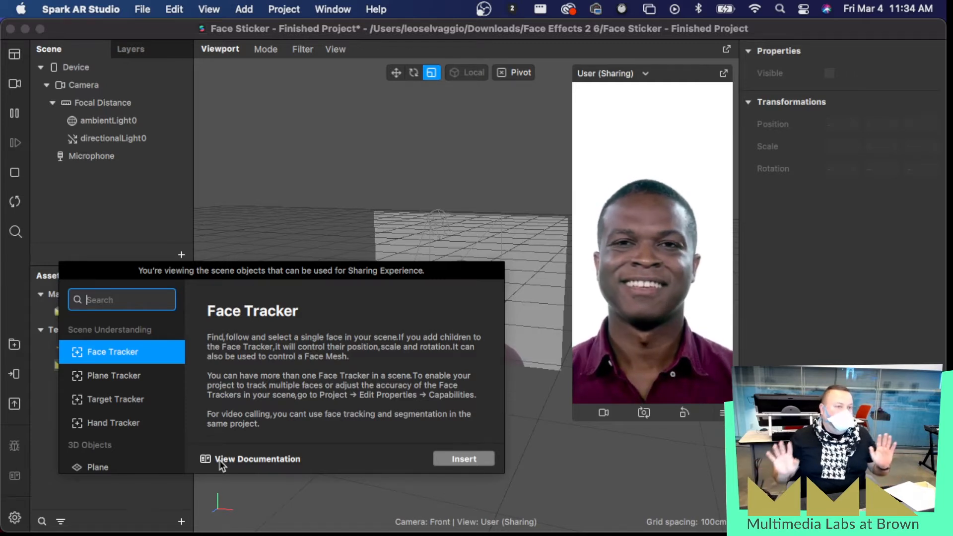
{"action": "left_click", "coordinate": [134, 357]}
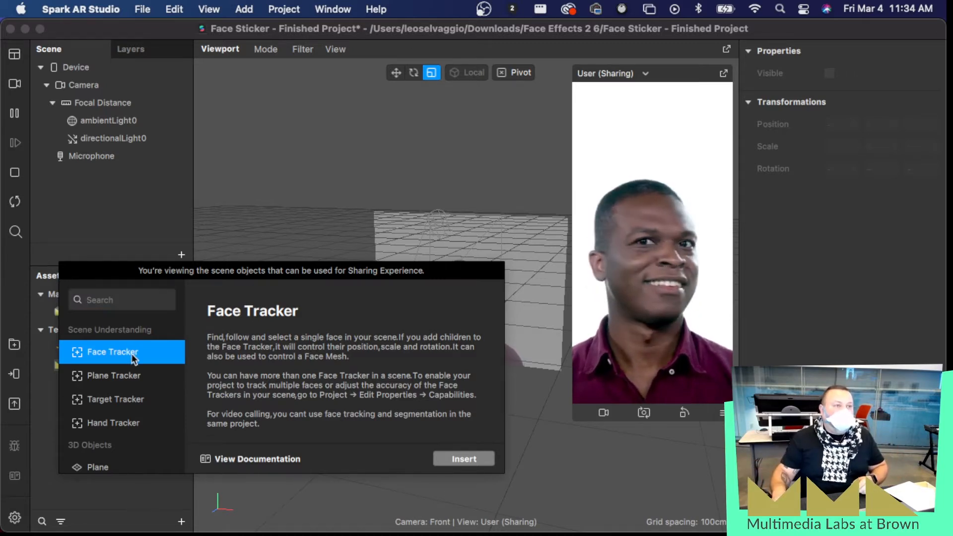
{"action": "left_click", "coordinate": [462, 460]}
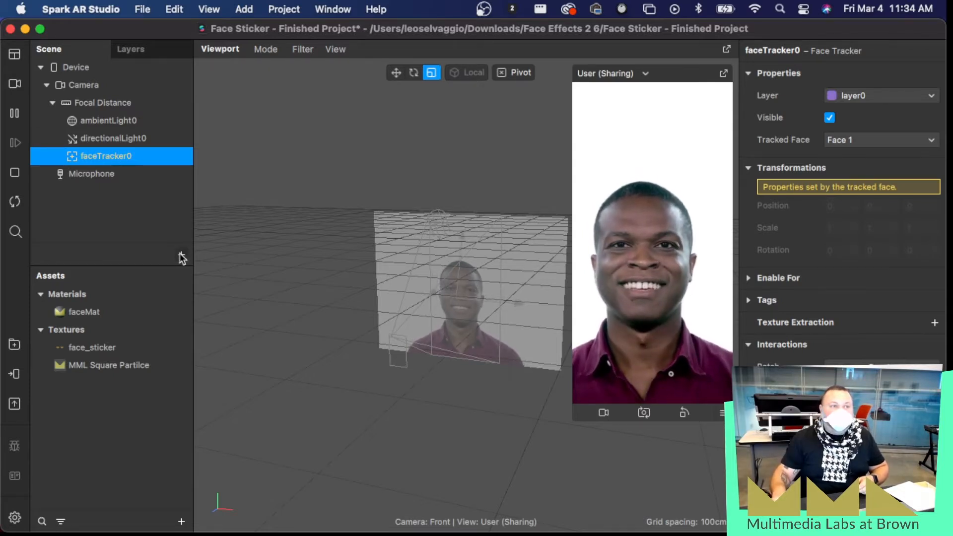
Step: Insert a Plane into the scene and nest it under faceTracker0
{"action": "left_click", "coordinate": [181, 256]}
{"action": "scroll", "coordinate": [141, 399], "scroll_direction": "down", "scroll_amount": 3}
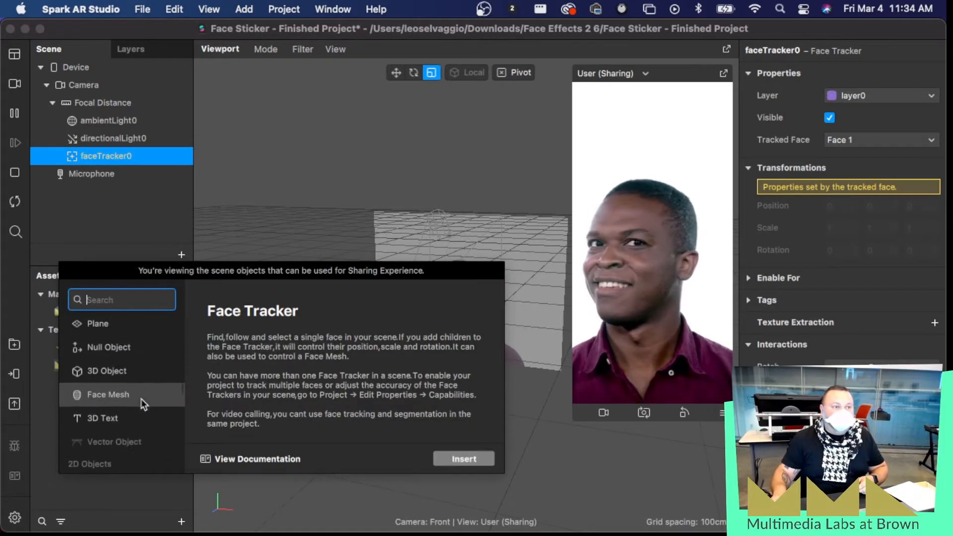
{"action": "scroll", "coordinate": [141, 398], "scroll_direction": "down", "scroll_amount": 1}
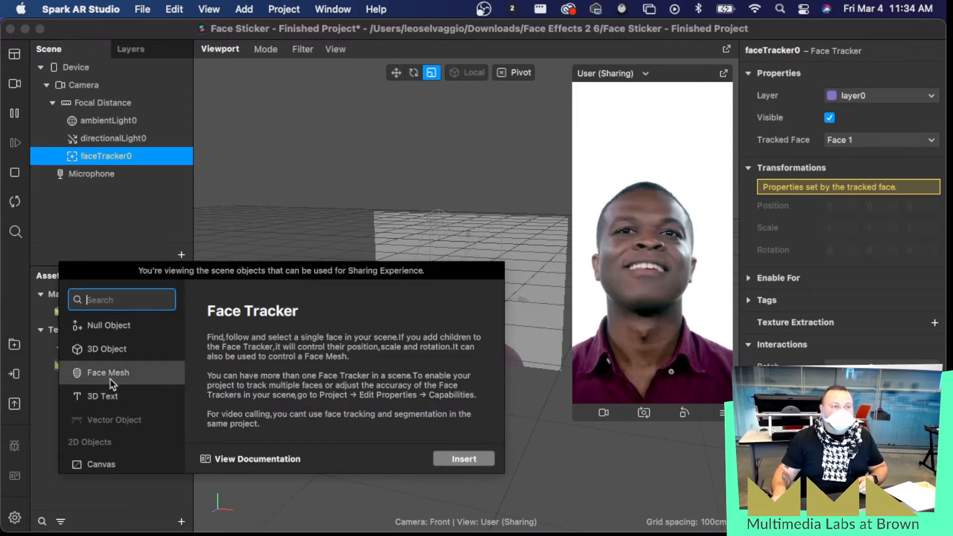
{"action": "scroll", "coordinate": [111, 385], "scroll_direction": "up", "scroll_amount": 4}
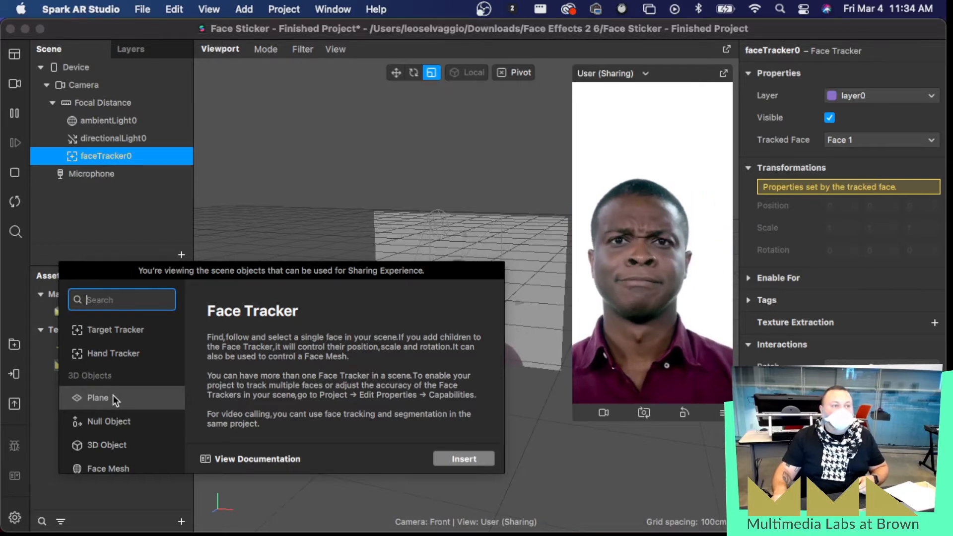
{"action": "left_click", "coordinate": [113, 398]}
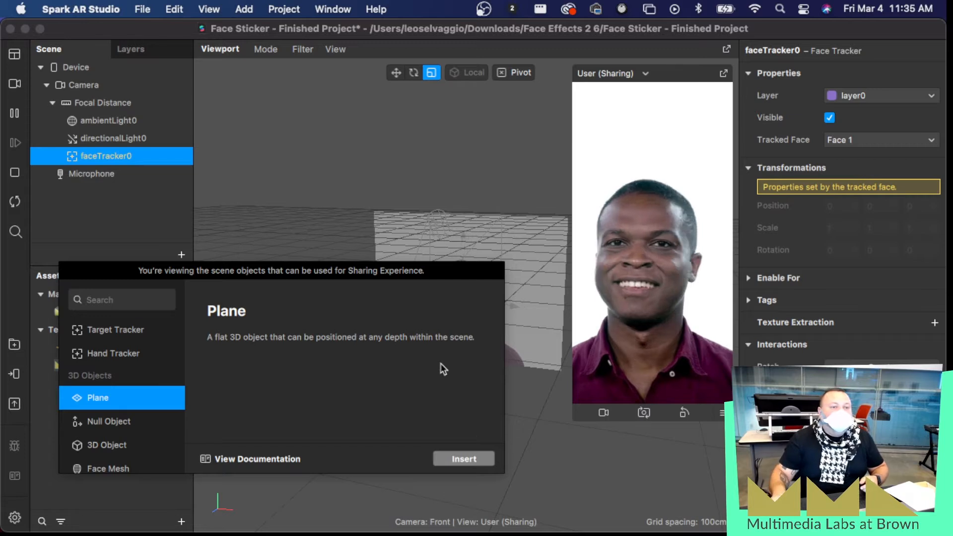
{"action": "left_click", "coordinate": [474, 454]}
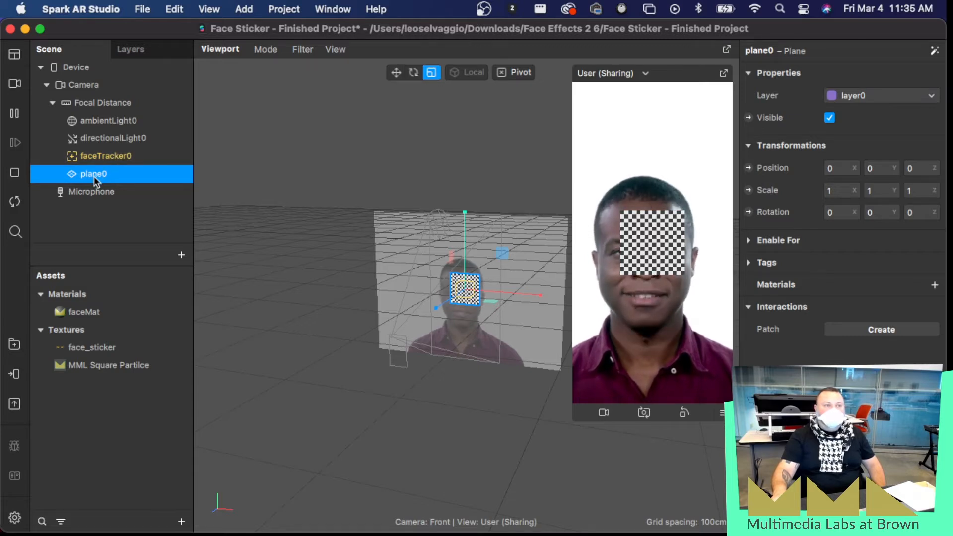
{"action": "left_click_drag", "start_coordinate": [94, 177], "coordinate": [102, 159]}
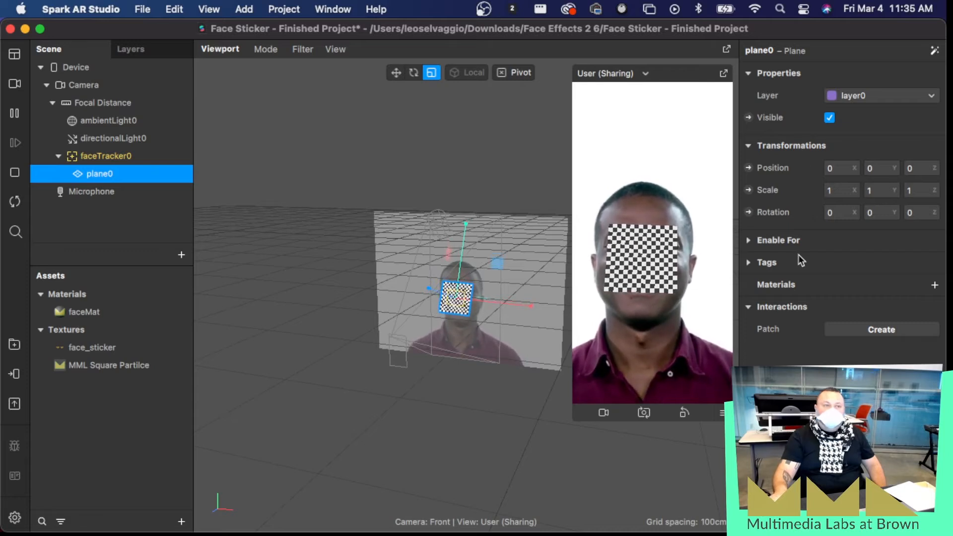
Step: Delete the faceMat material from the project assets
{"action": "double_click", "coordinate": [76, 312]}
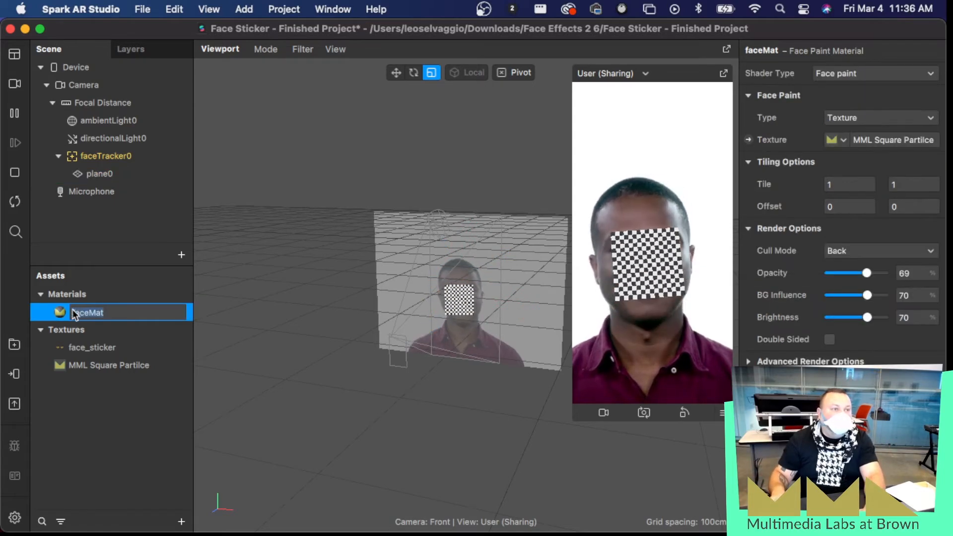
{"action": "left_click", "coordinate": [93, 406]}
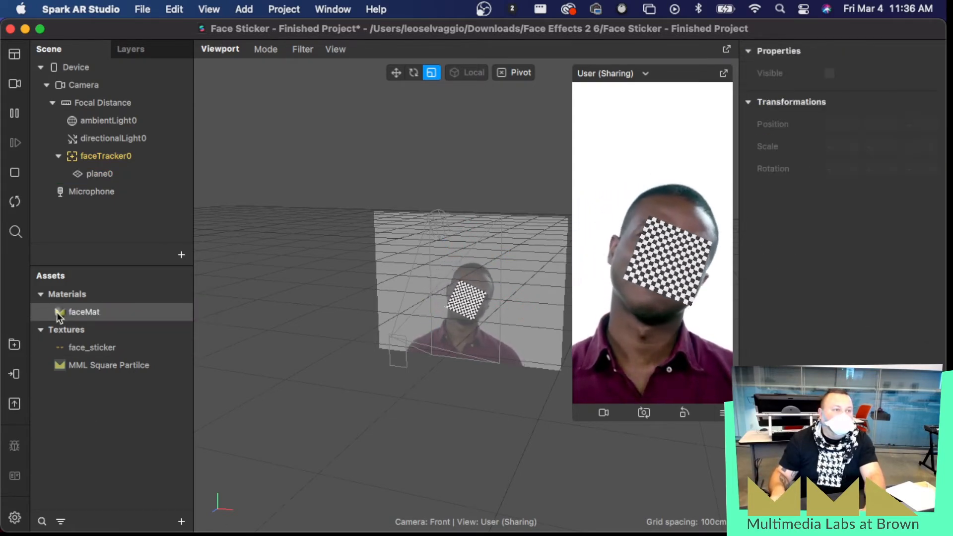
{"action": "left_click", "coordinate": [57, 311]}
{"action": "right_click", "coordinate": [58, 314]}
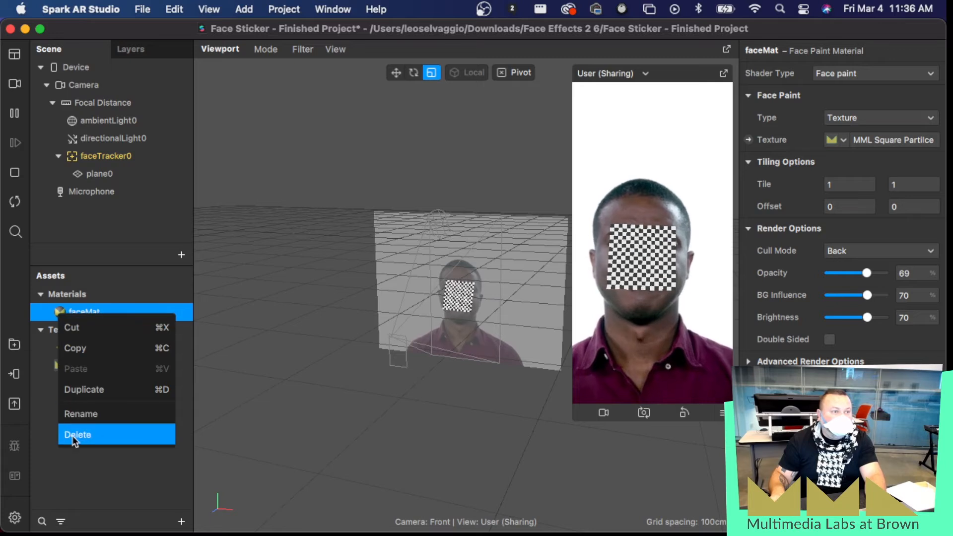
{"action": "left_click", "coordinate": [74, 435]}
Step: Delete the face_sticker and MML Square Partilce textures, removing their image files from the project folder as well
{"action": "left_click", "coordinate": [66, 316]}
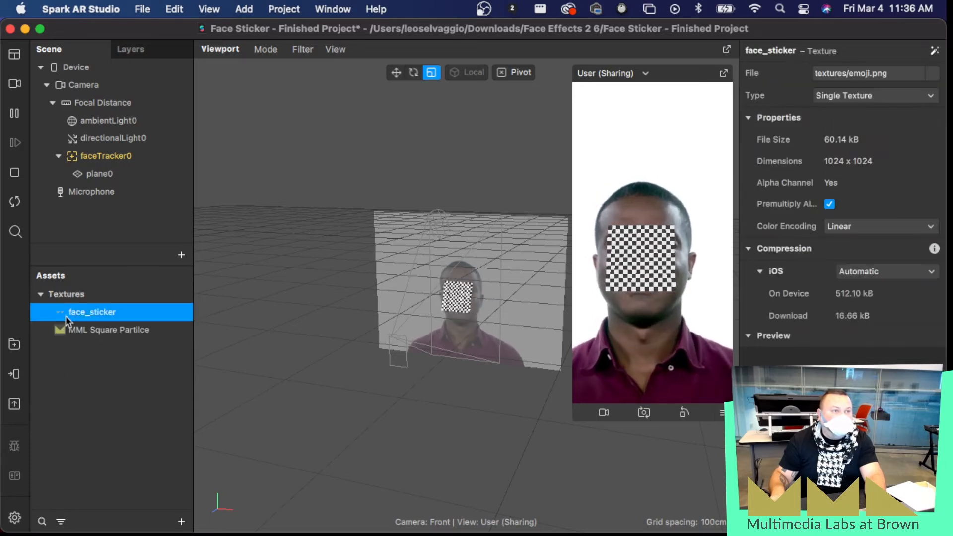
{"action": "right_click", "coordinate": [66, 317]}
{"action": "left_click", "coordinate": [81, 431]}
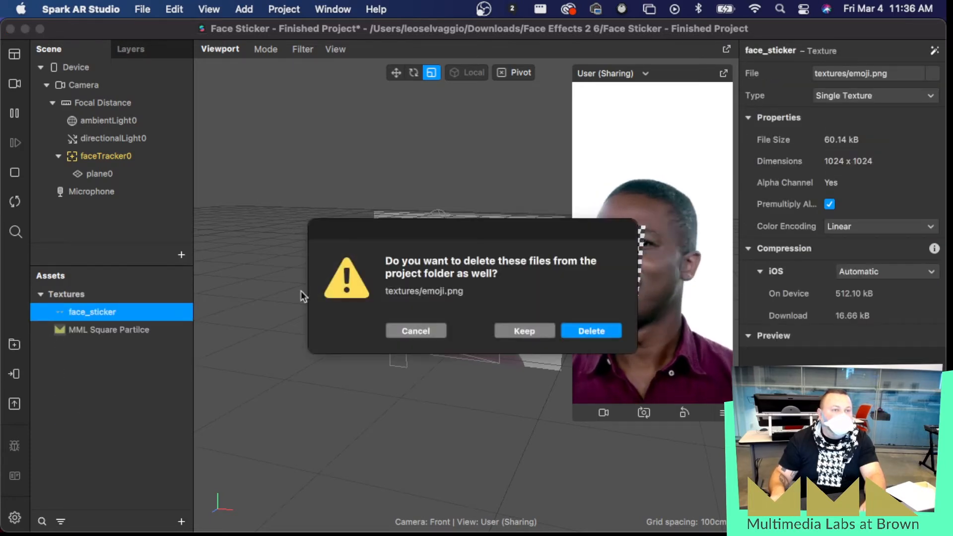
{"action": "left_click", "coordinate": [606, 329]}
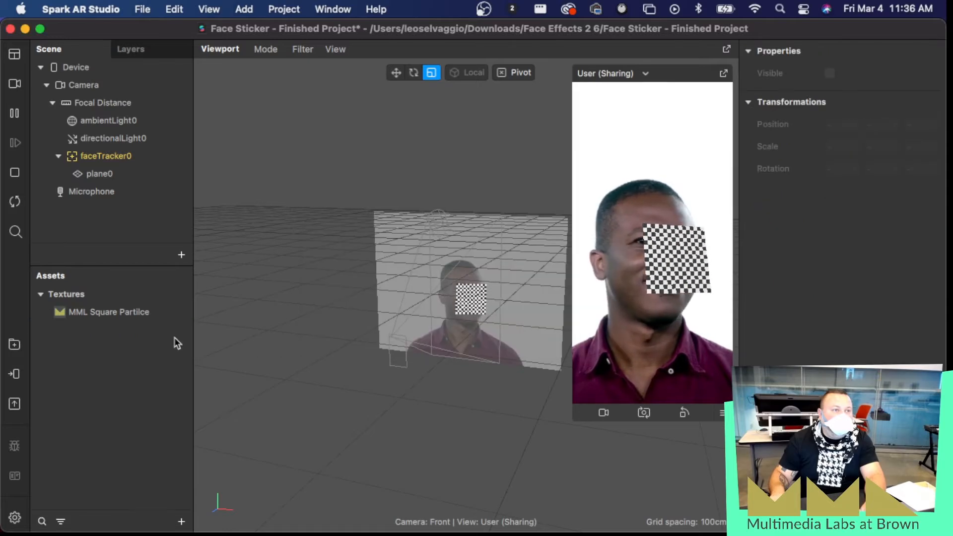
{"action": "left_click", "coordinate": [126, 314]}
{"action": "right_click", "coordinate": [126, 315]}
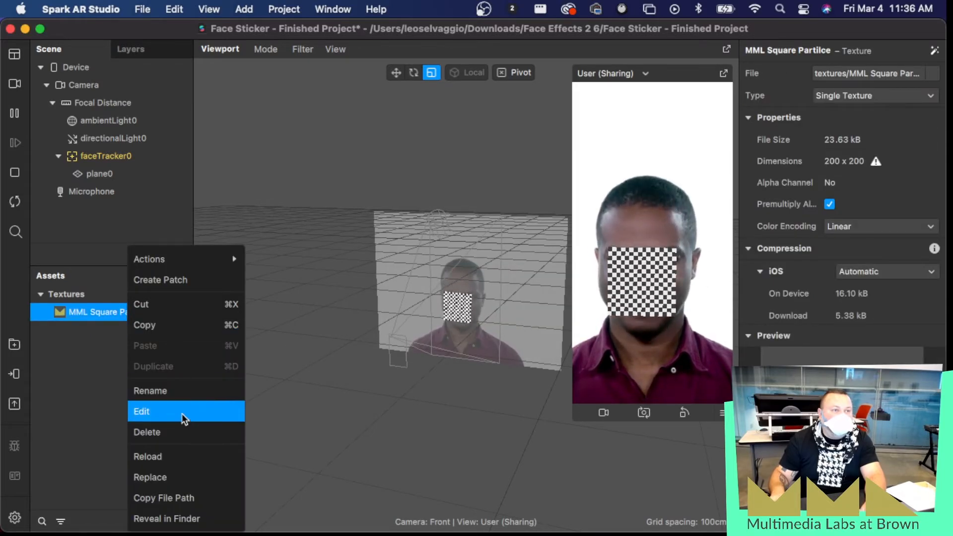
{"action": "left_click", "coordinate": [187, 432]}
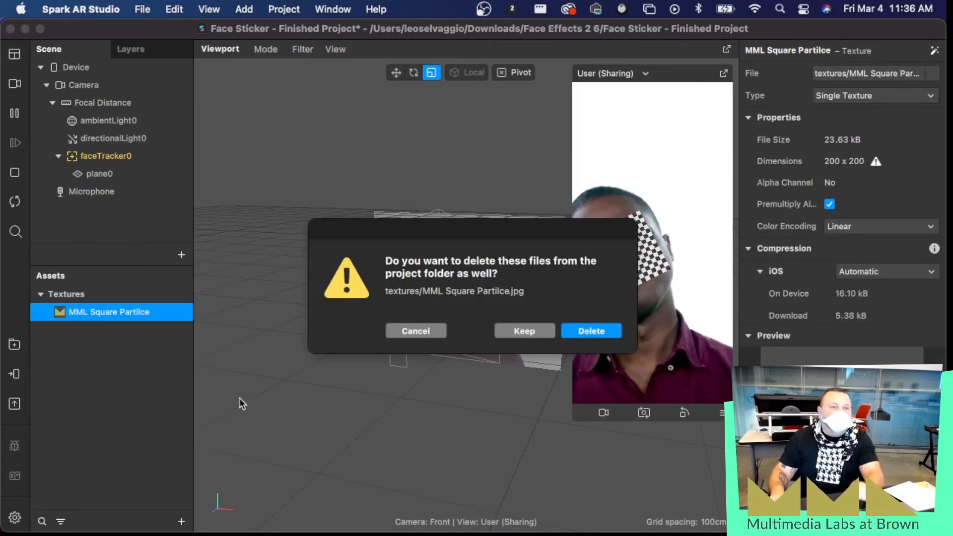
{"action": "left_click", "coordinate": [591, 330]}
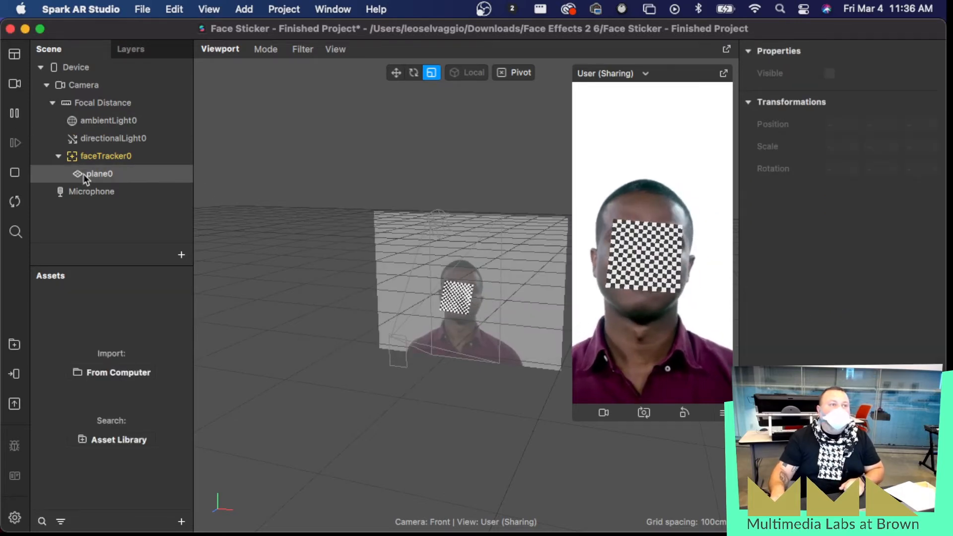
Step: Add a new material to plane0 and rename it Sunglasses Material
{"action": "left_click", "coordinate": [97, 177]}
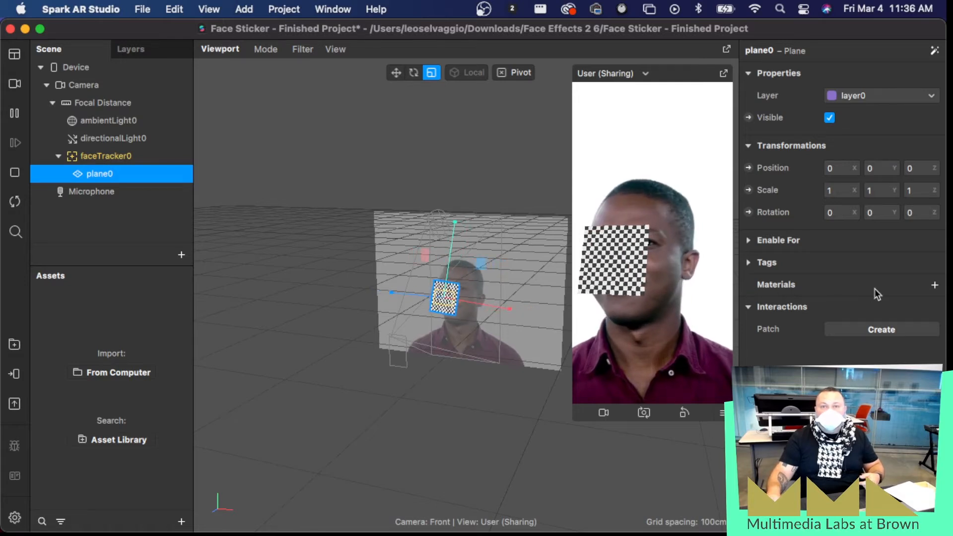
{"action": "left_click", "coordinate": [935, 285]}
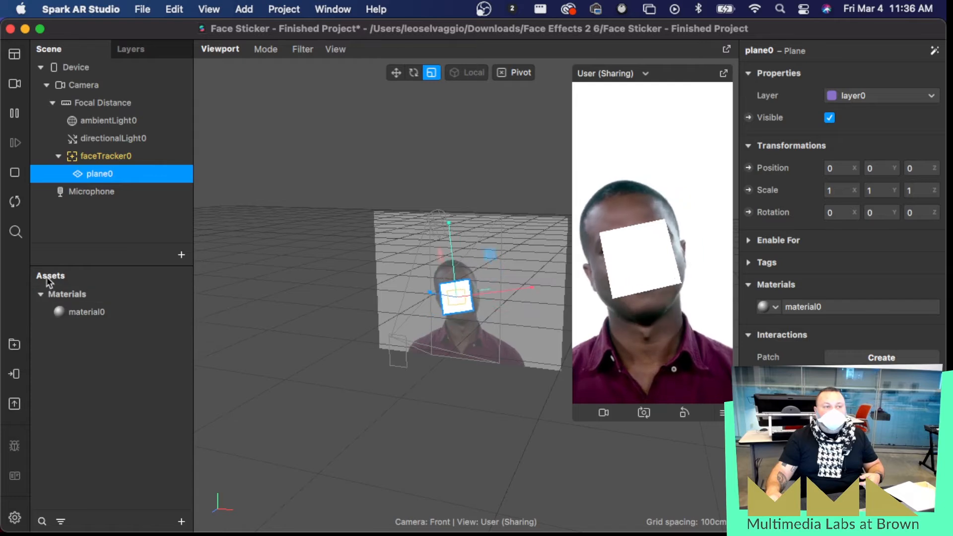
{"action": "left_click", "coordinate": [89, 313]}
{"action": "left_click", "coordinate": [91, 313]}
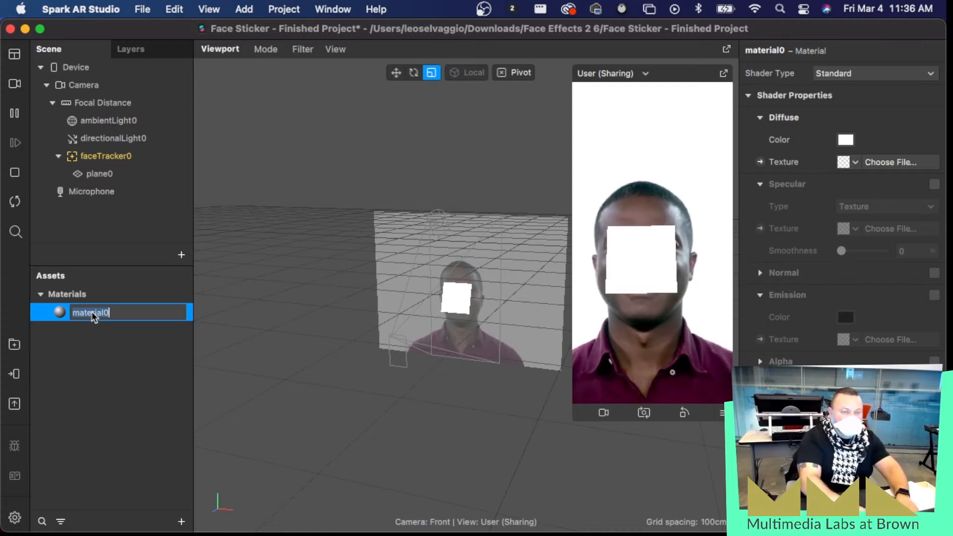
{"action": "type", "text": "Sun"}
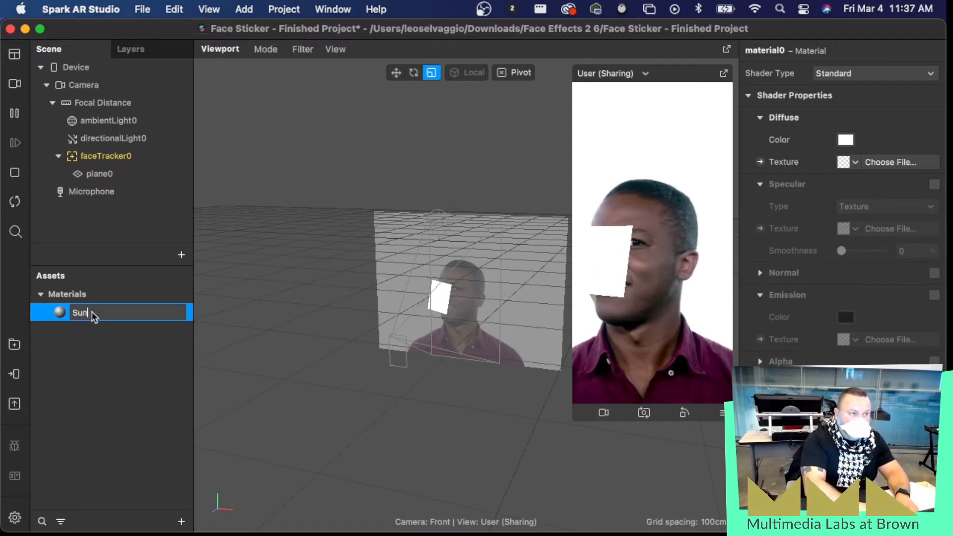
{"action": "type", "text": "glasses Material"}
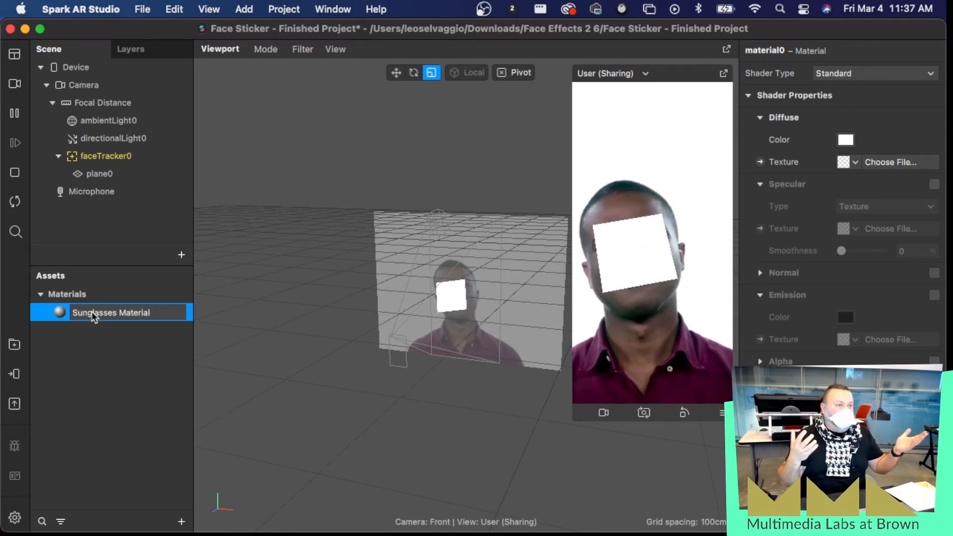
{"action": "left_click", "coordinate": [134, 358]}
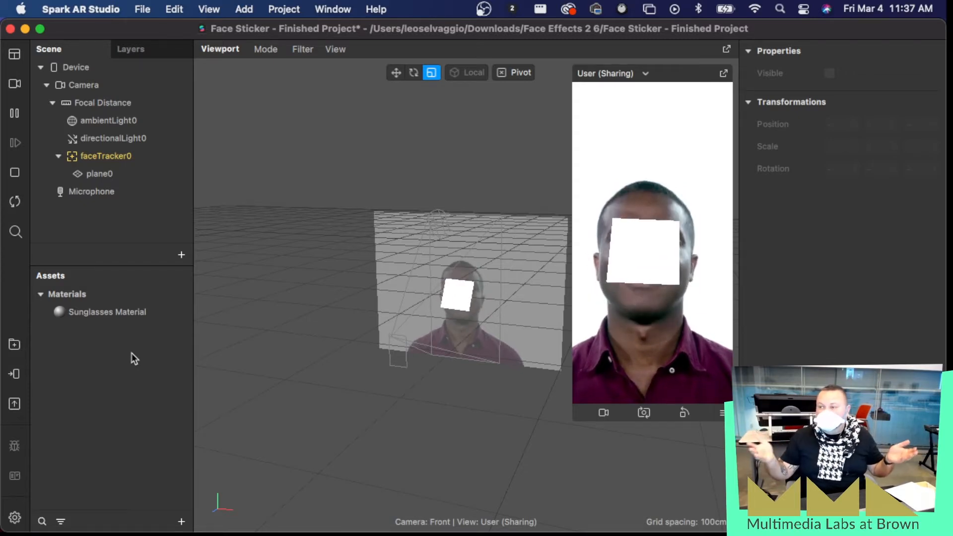
Step: Load MML Sunglassses .png from the textures folder as the diffuse texture of Sunglasses Material
{"action": "left_click", "coordinate": [126, 310]}
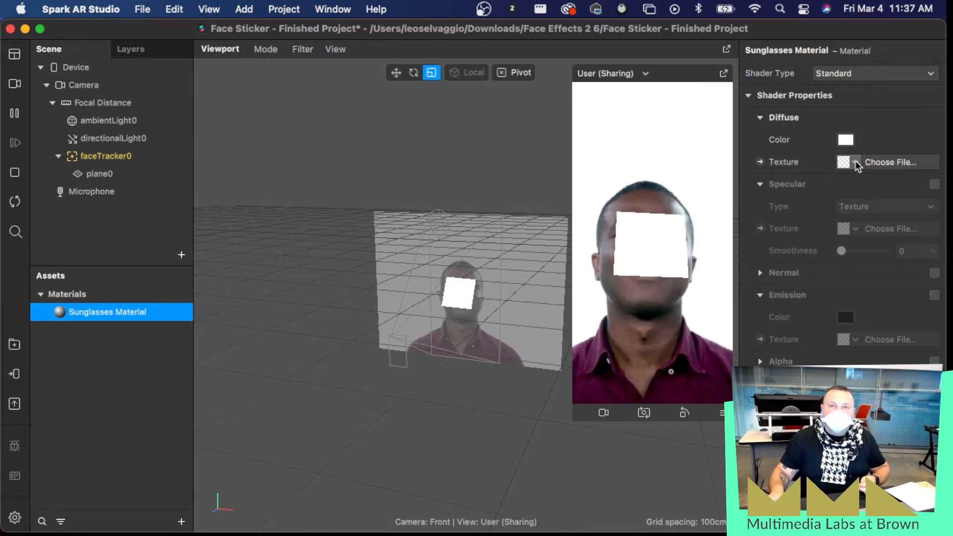
{"action": "left_click", "coordinate": [886, 166]}
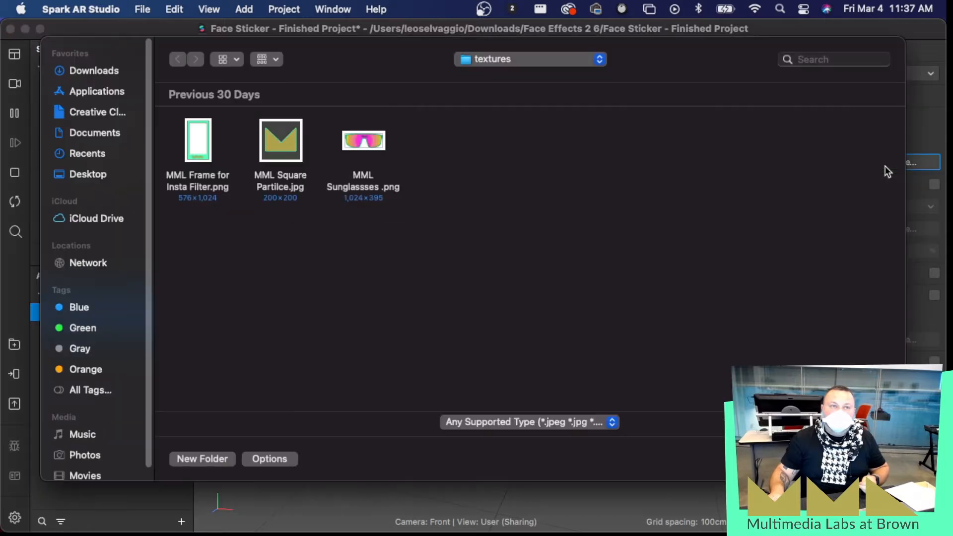
{"action": "left_click", "coordinate": [380, 145]}
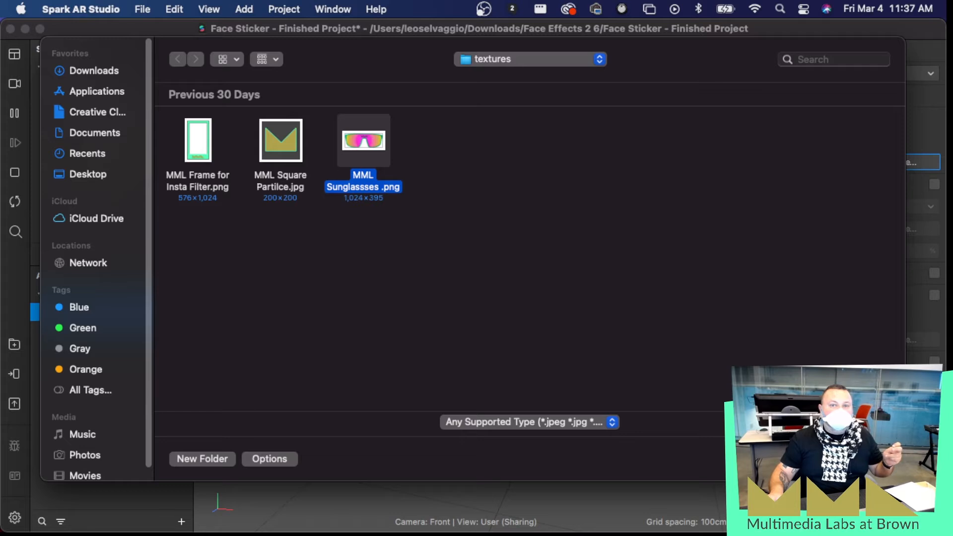
{"action": "key", "text": "Return"}
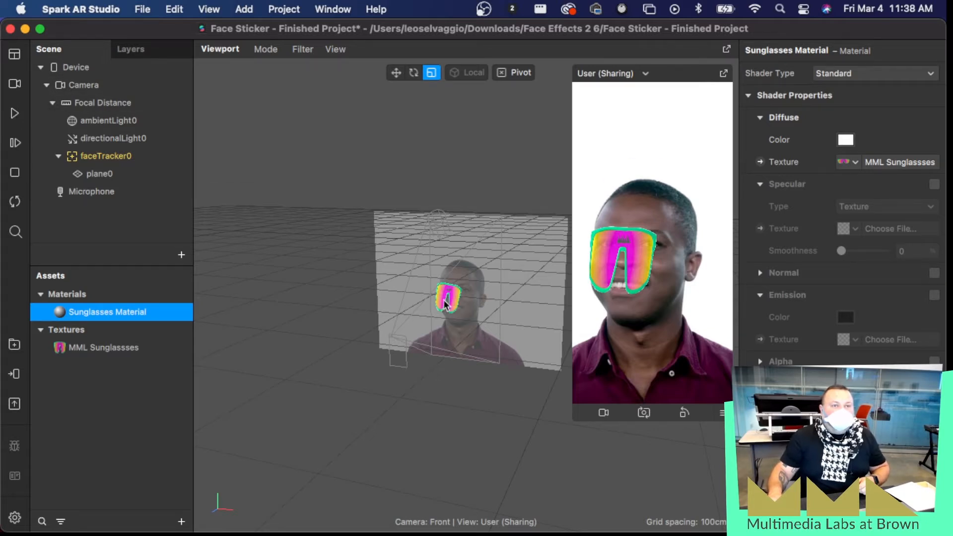
Step: Raise plane0 along its Y axis to a position of about 0.015 using the Move tool
{"action": "left_click", "coordinate": [99, 175]}
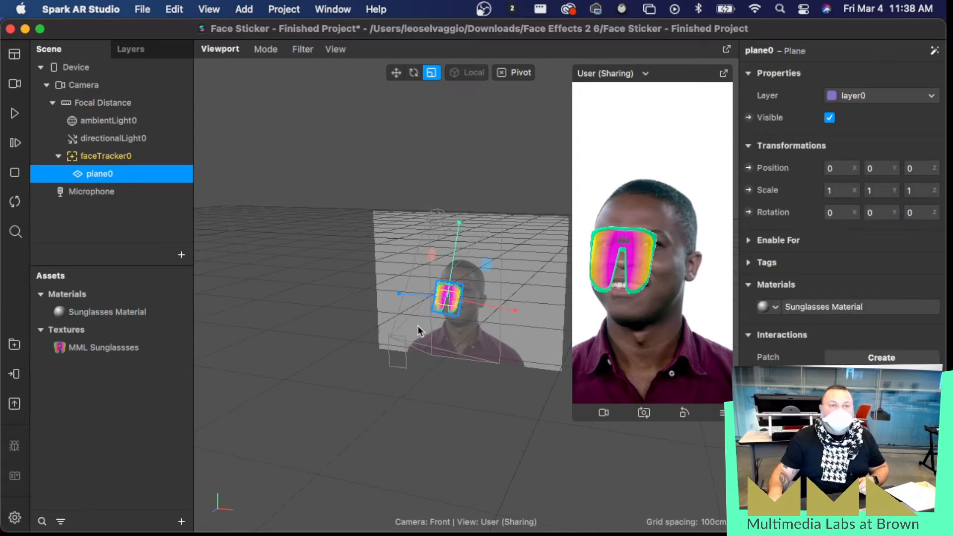
{"action": "scroll", "coordinate": [418, 328], "scroll_direction": "up", "scroll_amount": 2}
{"action": "scroll", "coordinate": [418, 326], "scroll_direction": "up", "scroll_amount": 2}
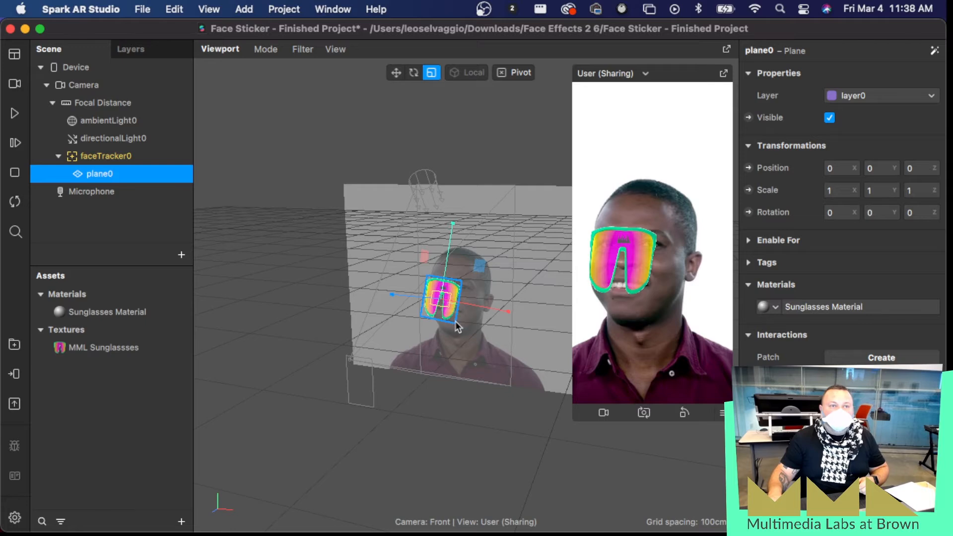
{"action": "left_click", "coordinate": [395, 73]}
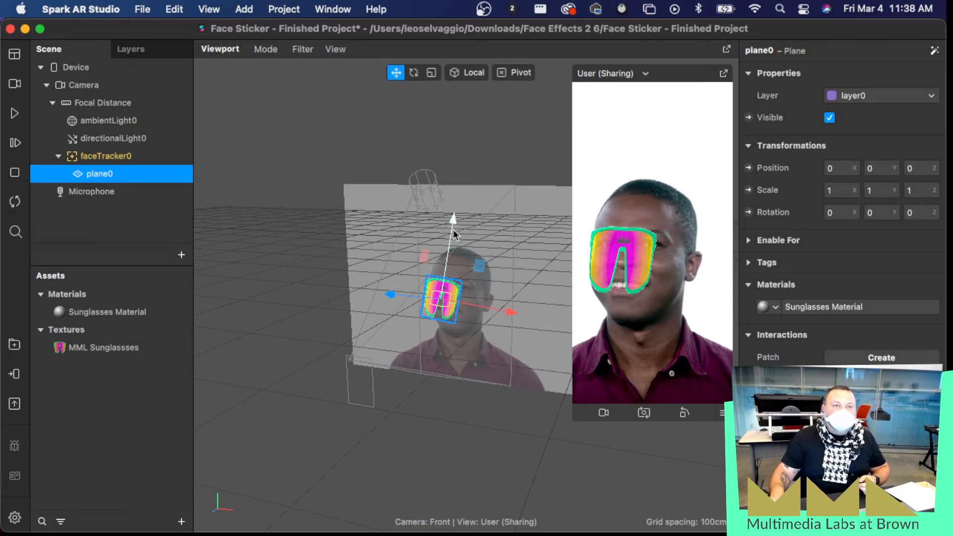
{"action": "left_click_drag", "start_coordinate": [453, 226], "coordinate": [454, 226]}
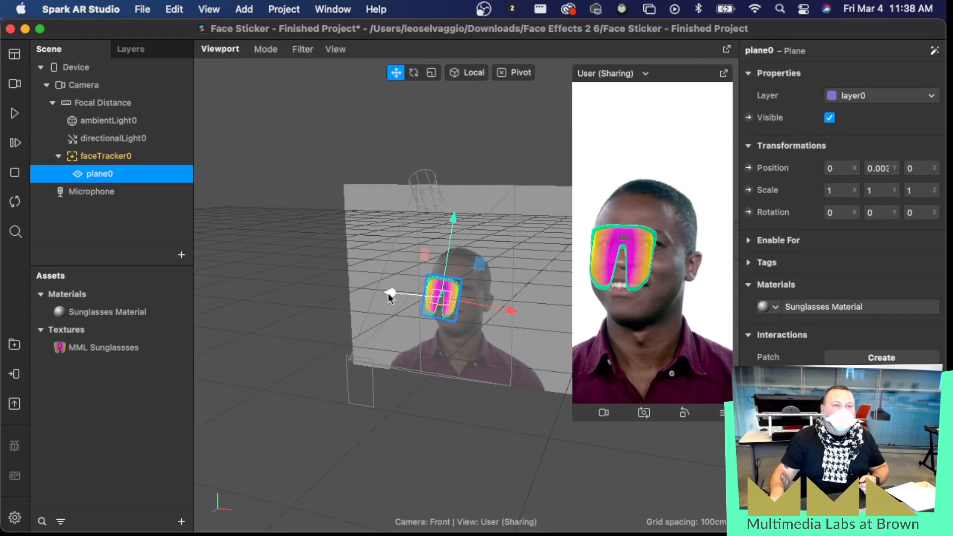
{"action": "left_click_drag", "start_coordinate": [325, 395], "coordinate": [268, 343]}
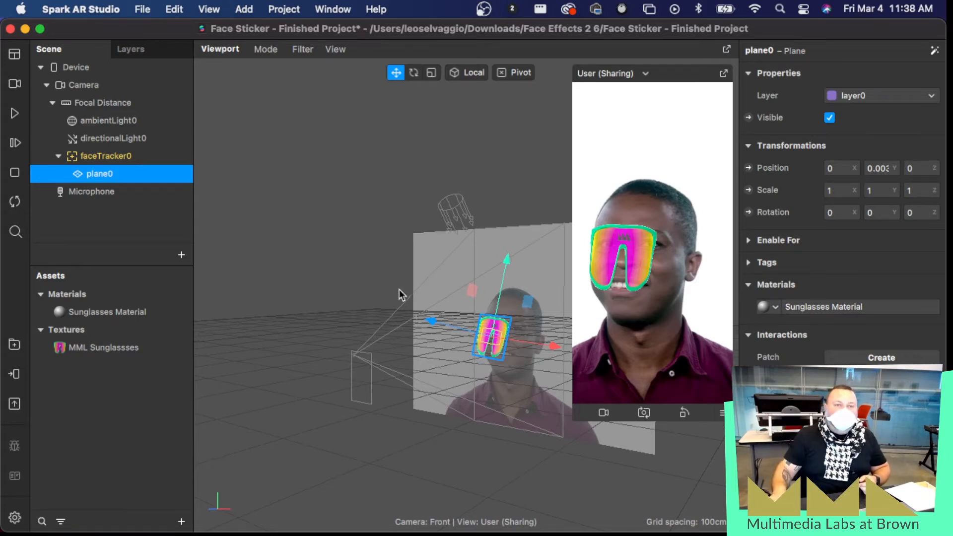
{"action": "left_click_drag", "start_coordinate": [401, 295], "coordinate": [473, 421]}
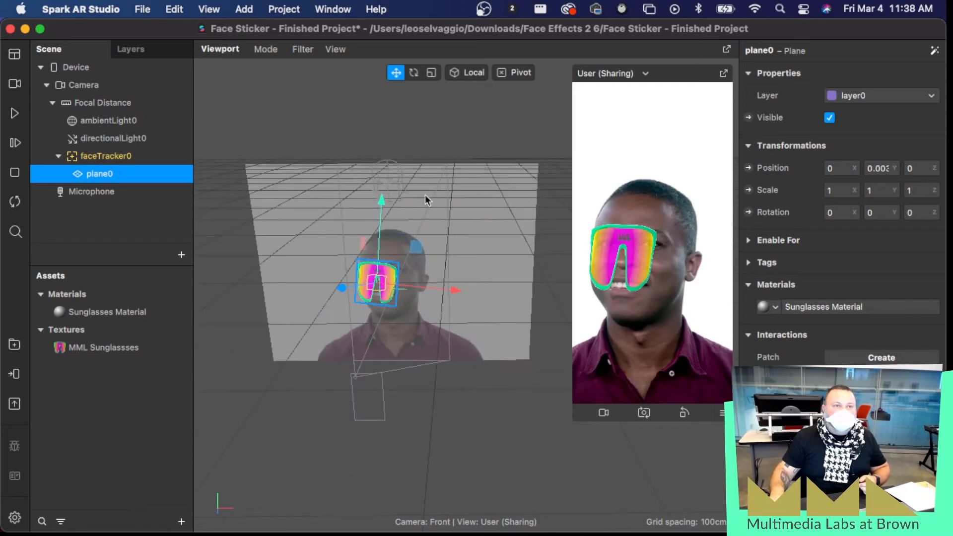
{"action": "left_click_drag", "start_coordinate": [385, 202], "coordinate": [384, 199]}
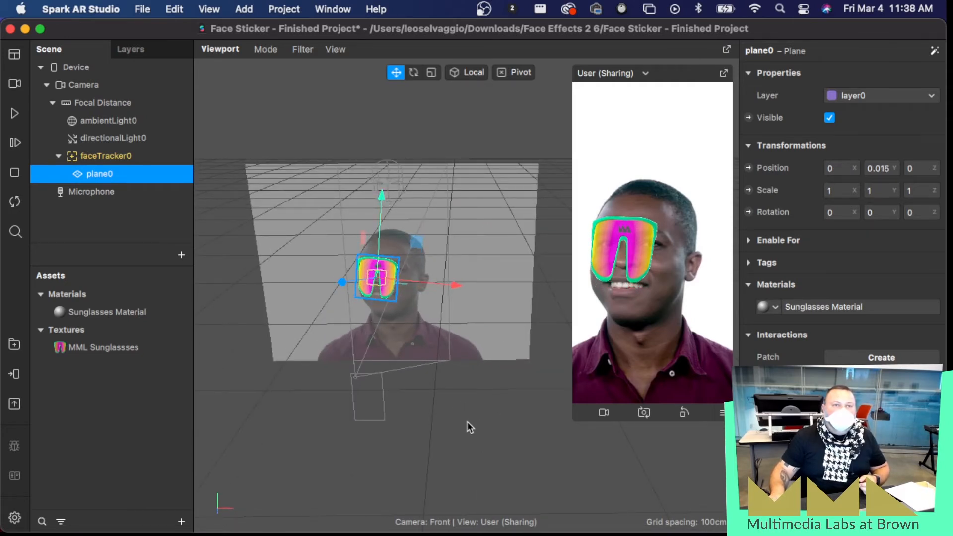
Step: Resume the simulated face video and pause it on a frame where the face looks nearly straight ahead
{"action": "left_click_drag", "start_coordinate": [466, 421], "coordinate": [454, 422]}
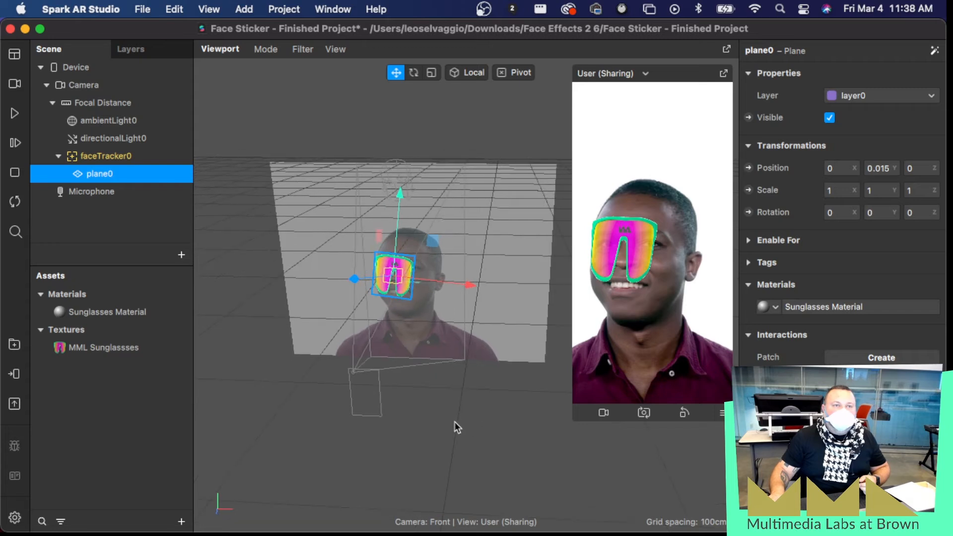
{"action": "left_click", "coordinate": [14, 117]}
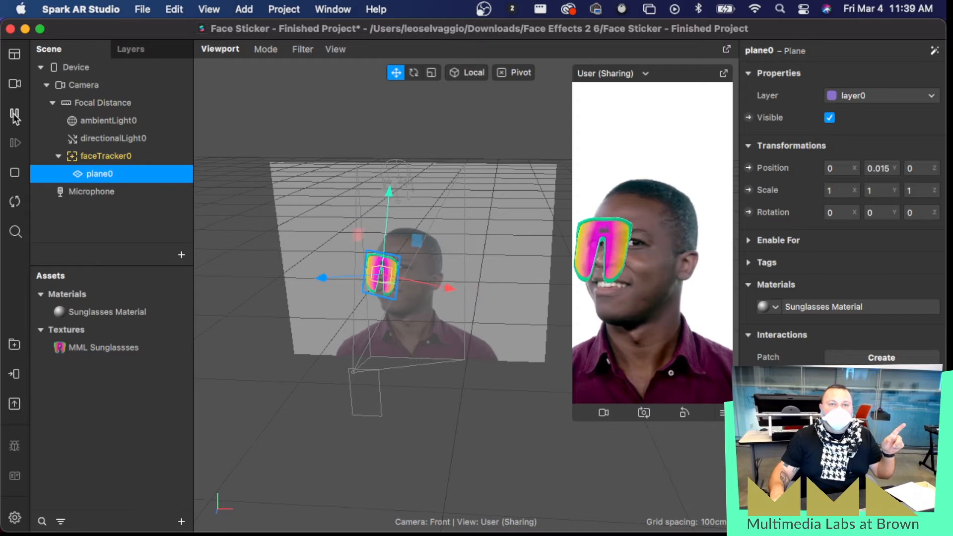
{"action": "left_click", "coordinate": [14, 117]}
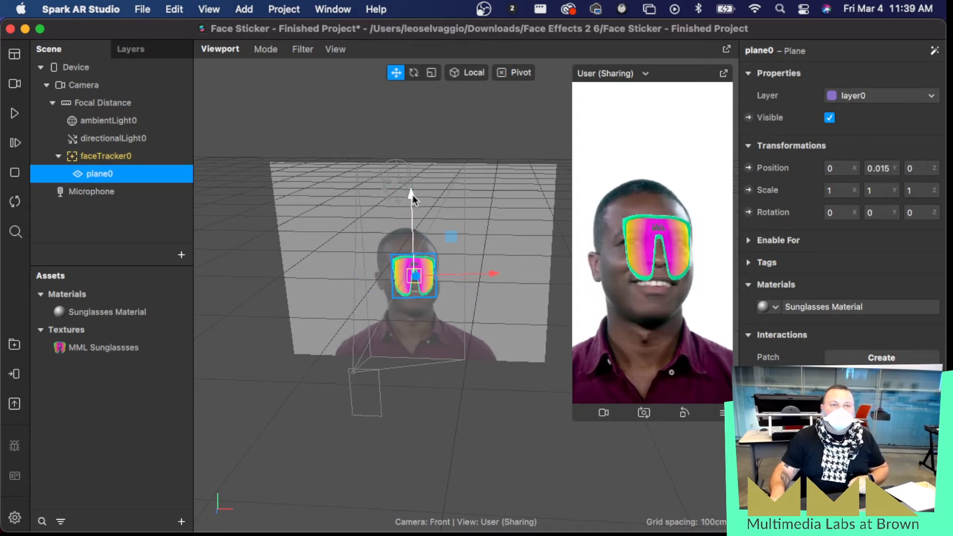
Step: Lower plane0 to about 0.008 on its Y axis and scale it to about 1.308 on X and 0.554 on Y
{"action": "left_click_drag", "start_coordinate": [412, 194], "coordinate": [413, 201]}
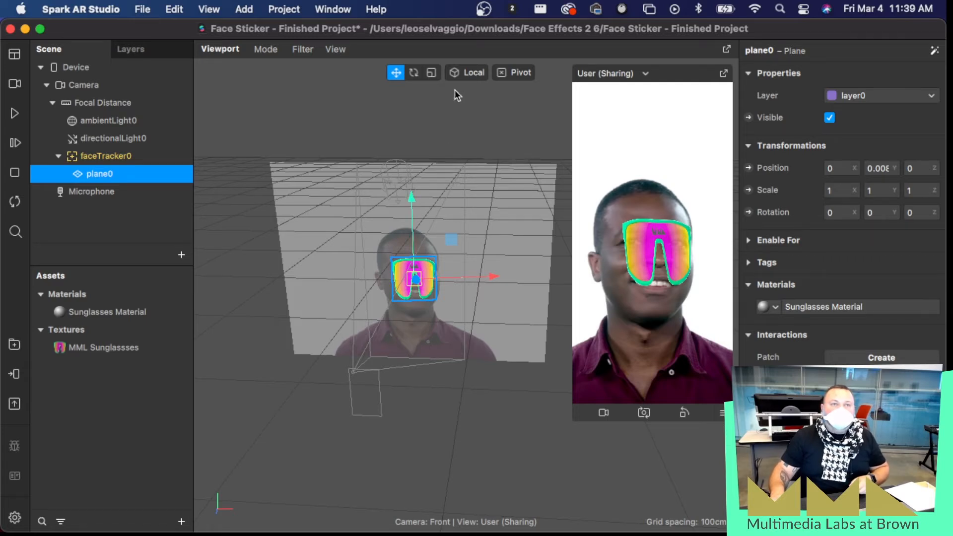
{"action": "left_click", "coordinate": [432, 73]}
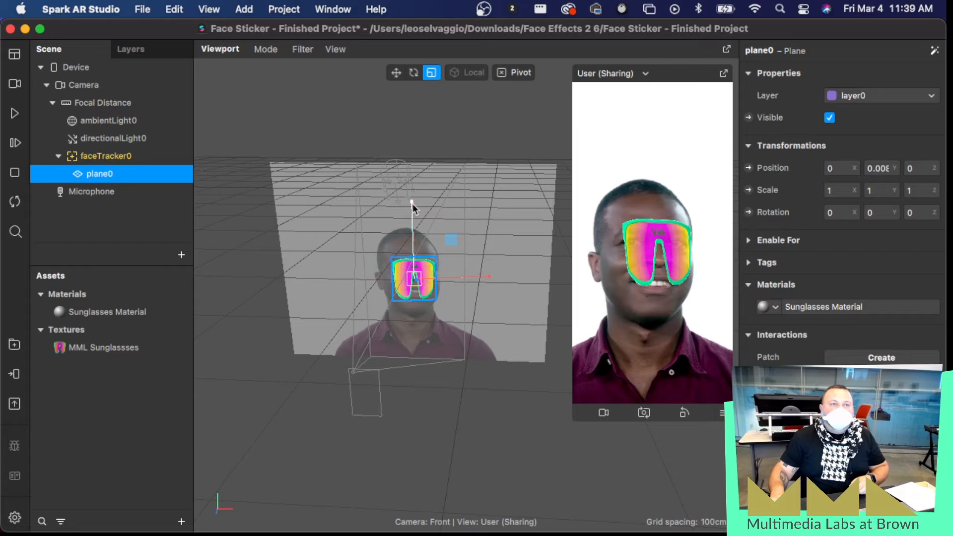
{"action": "left_click_drag", "start_coordinate": [412, 201], "coordinate": [412, 236]}
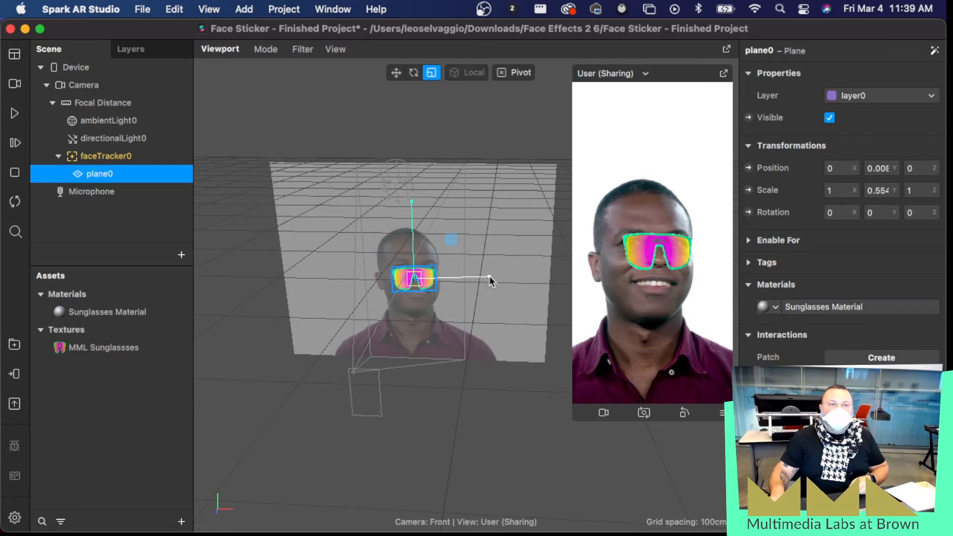
{"action": "left_click_drag", "start_coordinate": [490, 276], "coordinate": [513, 276]}
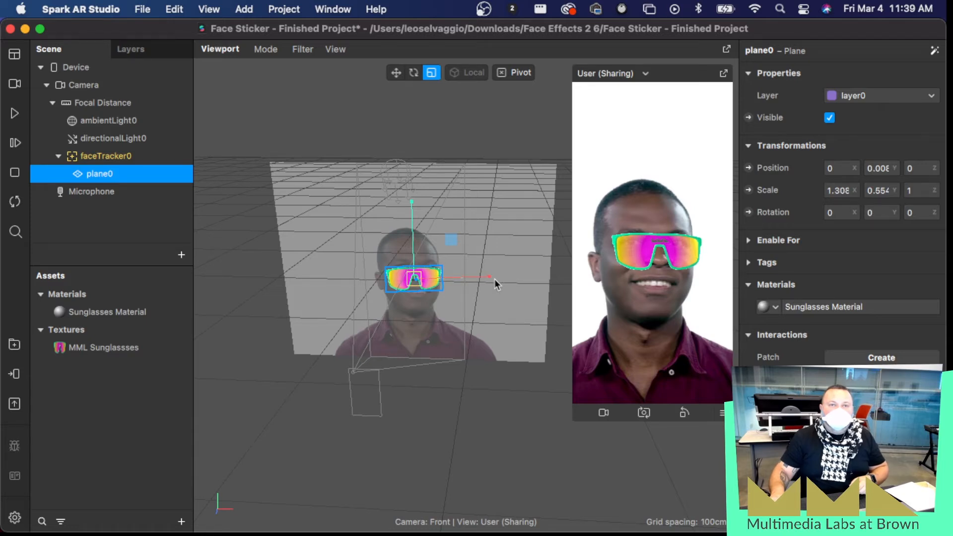
Step: Advance the simulated face video to a frame with the head lowered and raise plane0 to about 0.024 on its Y axis
{"action": "left_click", "coordinate": [14, 114]}
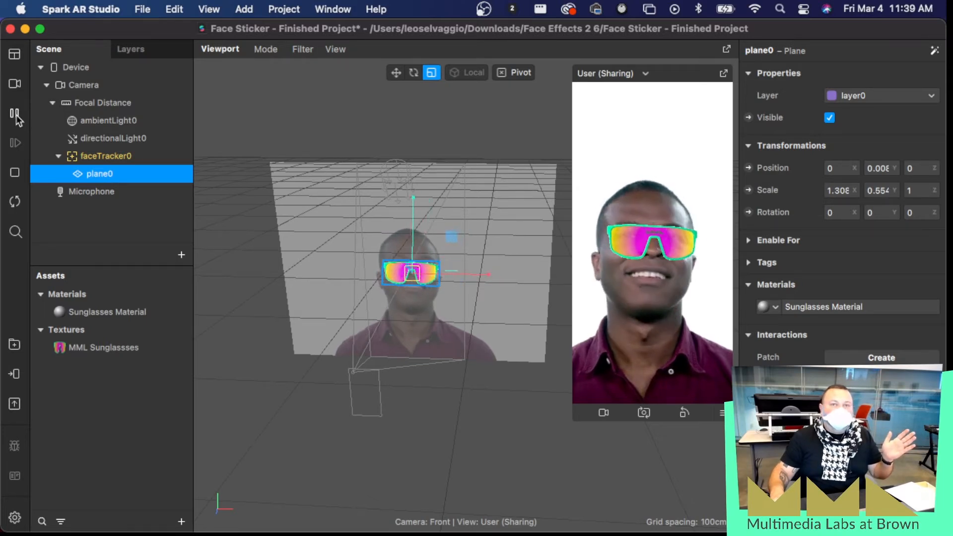
{"action": "left_click", "coordinate": [15, 114]}
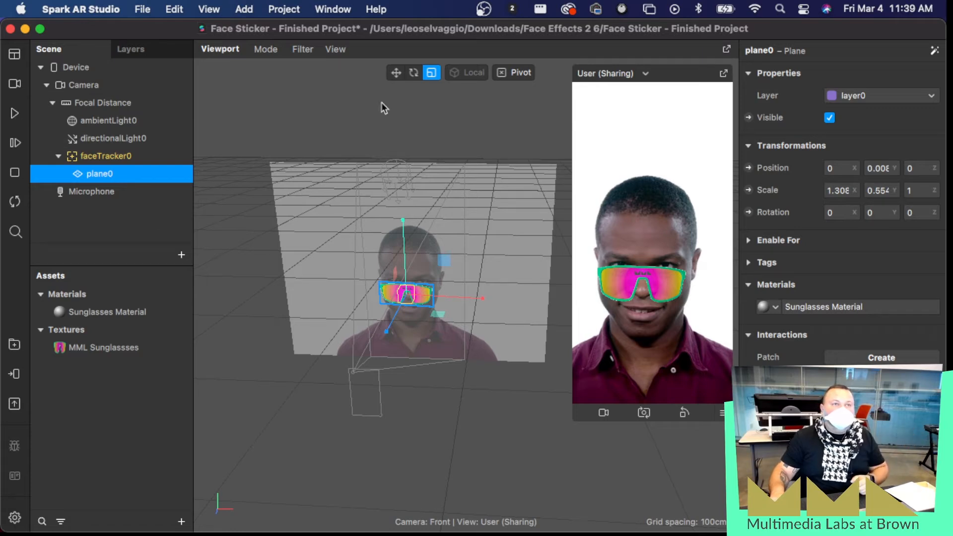
{"action": "left_click", "coordinate": [396, 73]}
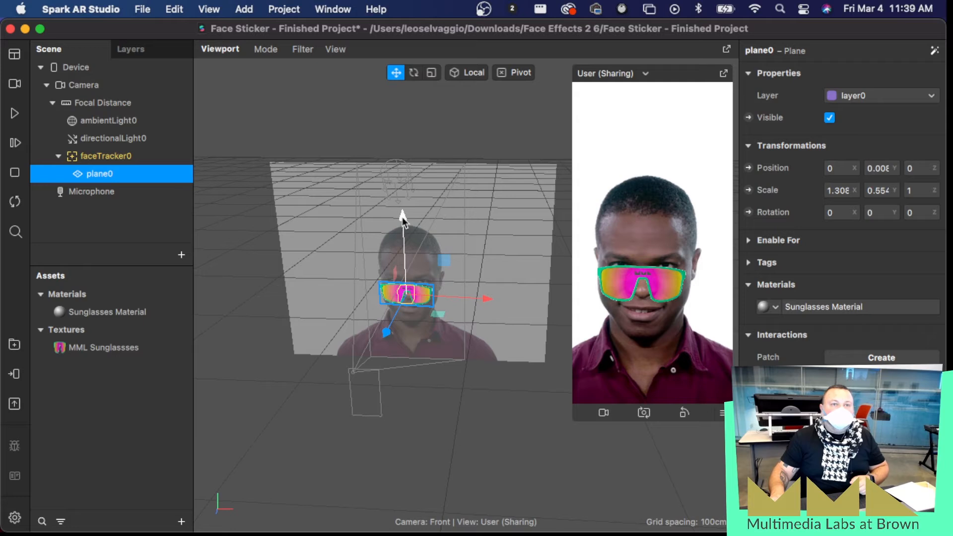
{"action": "left_click_drag", "start_coordinate": [402, 216], "coordinate": [401, 211]}
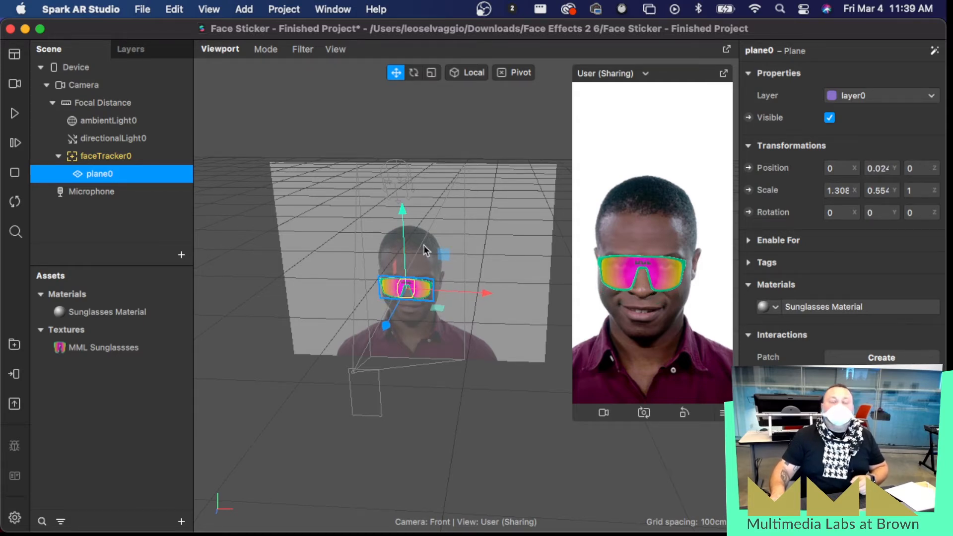
Step: Advance the face video to a frame with the head turned sideways and move plane0 back along Z to about -0.02
{"action": "left_click", "coordinate": [14, 114]}
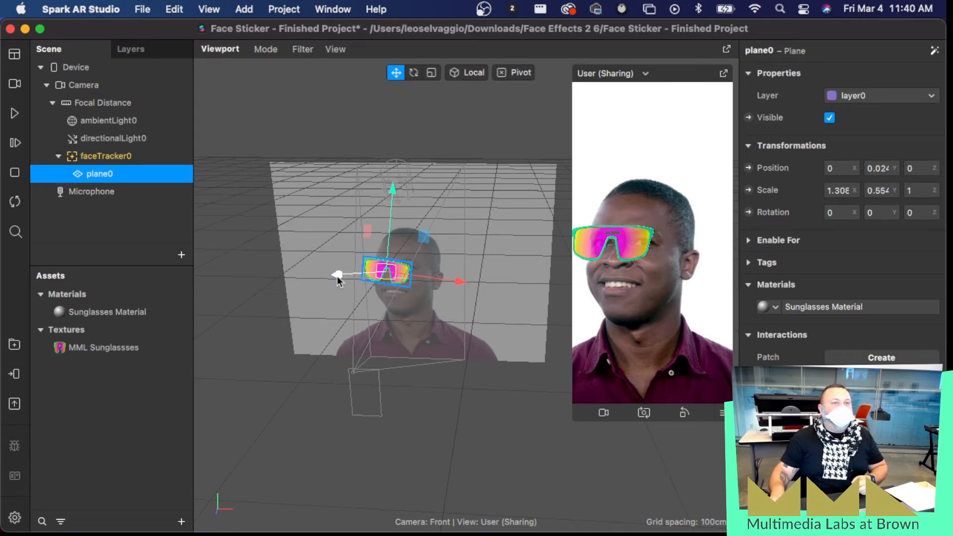
{"action": "left_click_drag", "start_coordinate": [338, 278], "coordinate": [344, 278]}
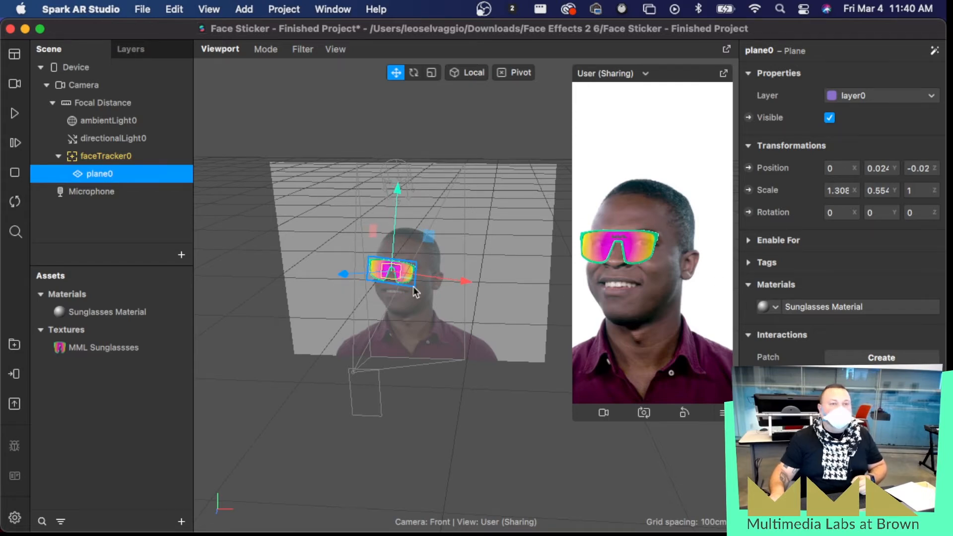
{"action": "mouse_move", "coordinate": [341, 276]}
{"action": "left_mouse_down"}
{"action": "mouse_move", "coordinate": [314, 278]}
{"action": "mouse_move", "coordinate": [349, 275]}
{"action": "mouse_move", "coordinate": [343, 281]}
{"action": "left_mouse_up"}
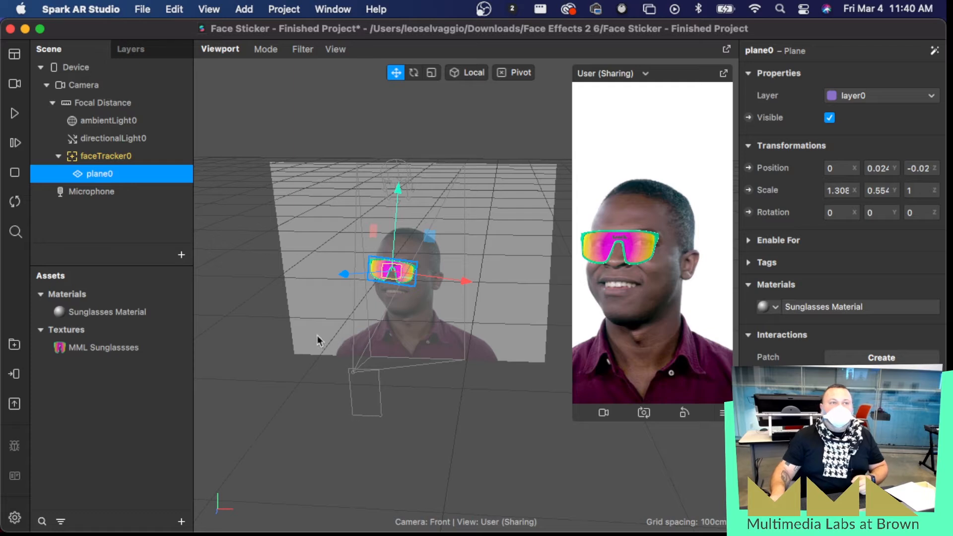
Step: Advance the face video to a frame with the head tilted and widen plane0 to an X scale of about 1.372
{"action": "left_click", "coordinate": [15, 114]}
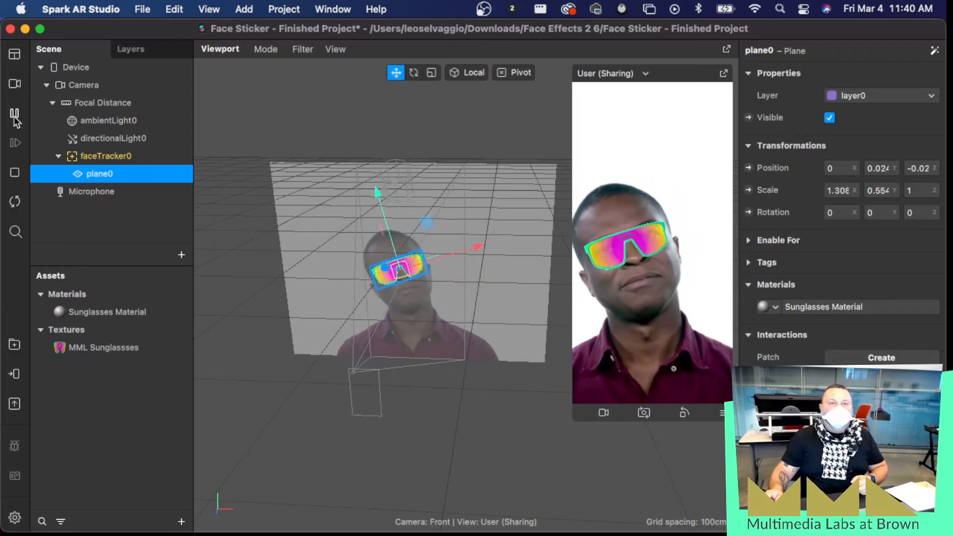
{"action": "left_click", "coordinate": [14, 115]}
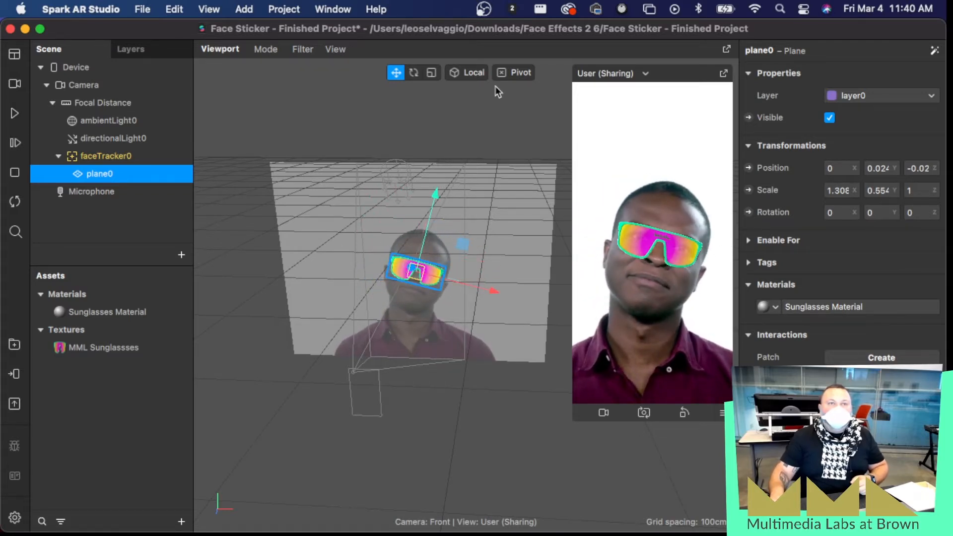
{"action": "left_click", "coordinate": [430, 73]}
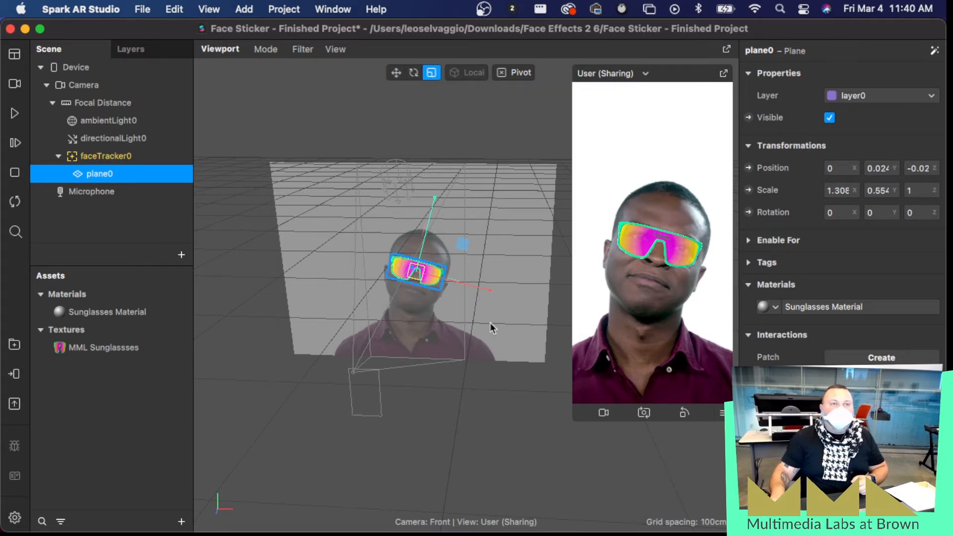
{"action": "left_click_drag", "start_coordinate": [491, 294], "coordinate": [494, 295]}
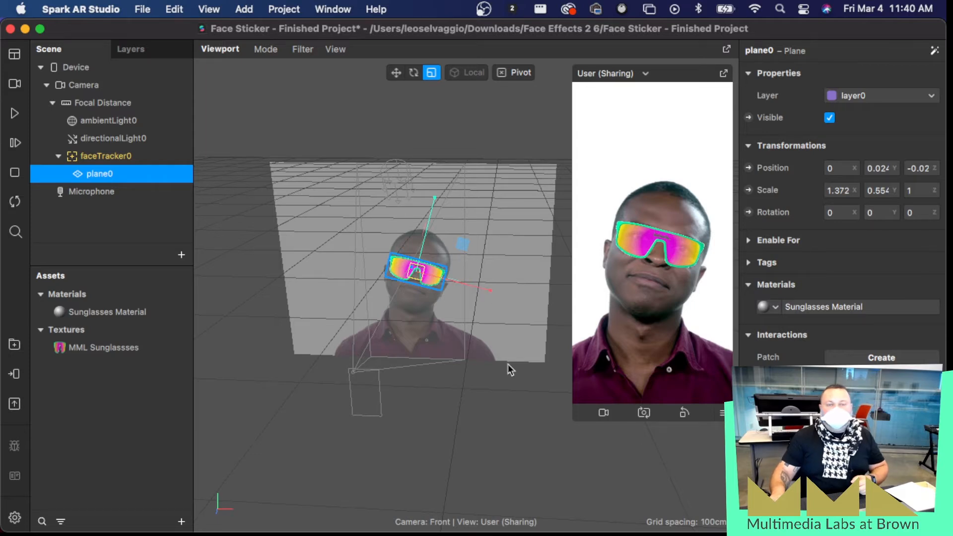
Step: Resume the face video, preview the sunglasses on the second and third simulated faces, and return to the first face
{"action": "left_click", "coordinate": [15, 113]}
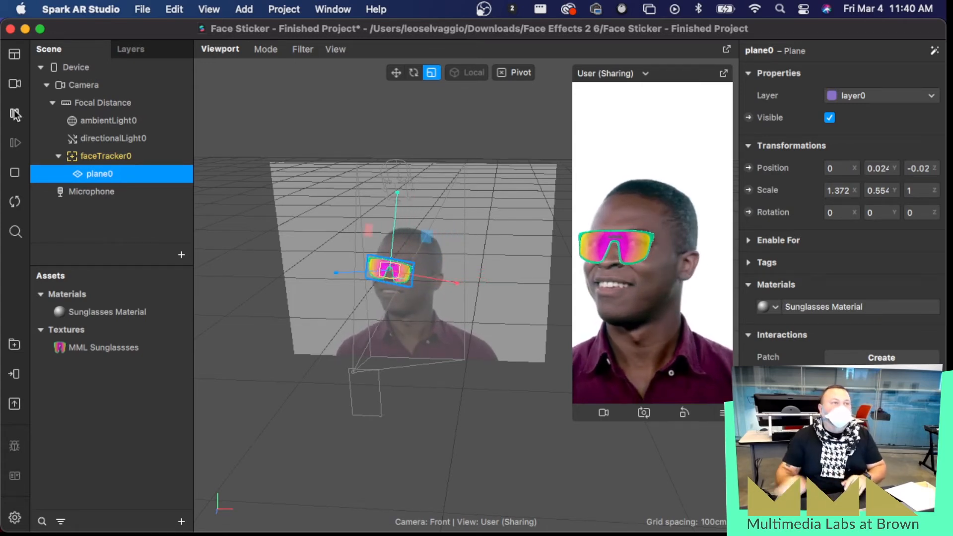
{"action": "left_click", "coordinate": [15, 84]}
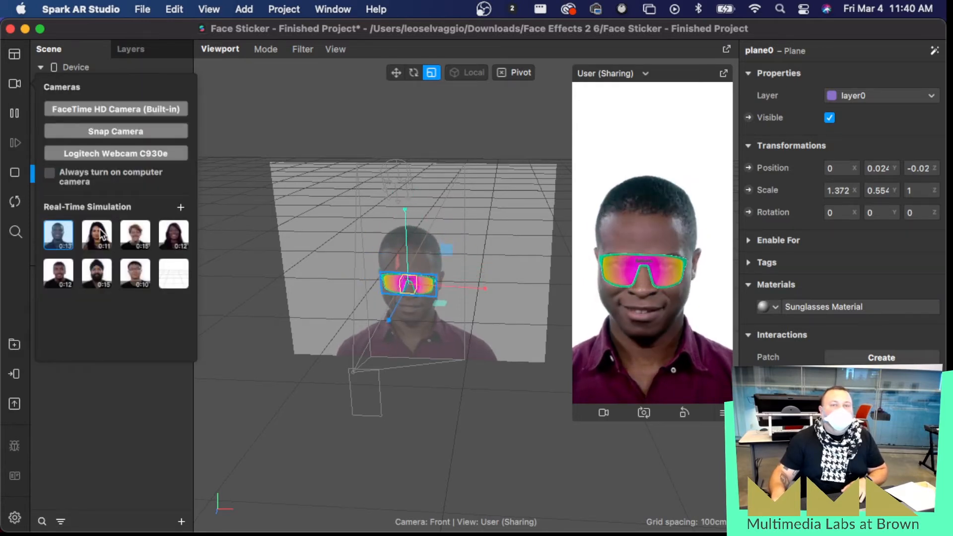
{"action": "left_click", "coordinate": [104, 247]}
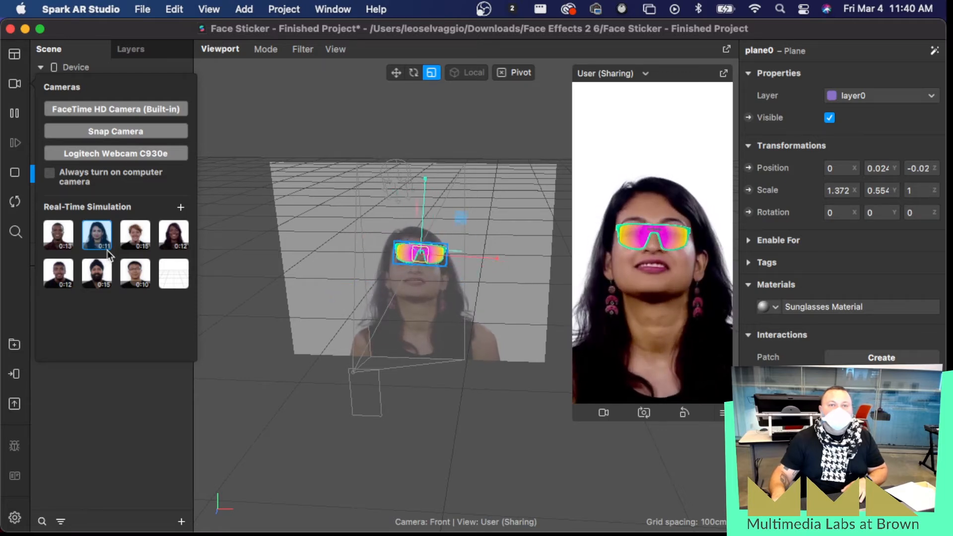
{"action": "left_click", "coordinate": [143, 239]}
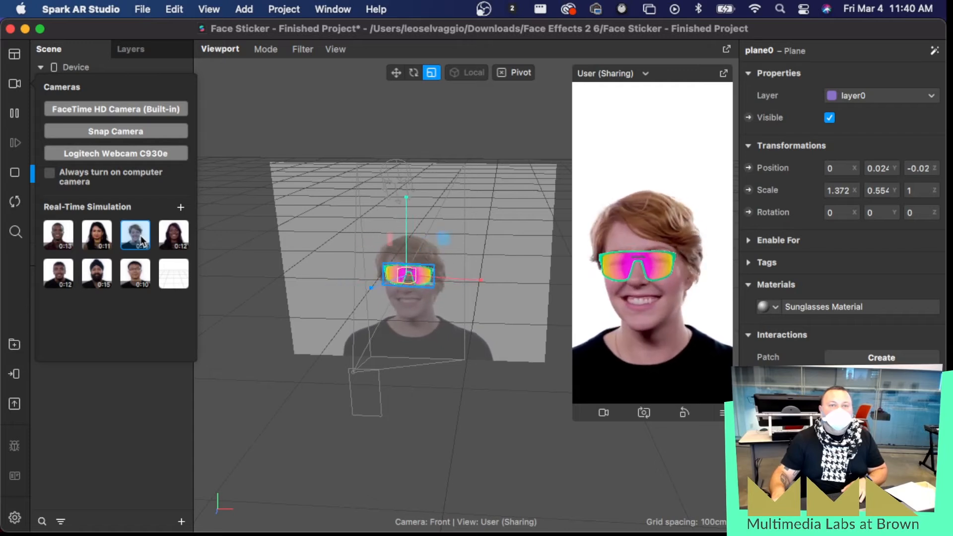
{"action": "left_click", "coordinate": [63, 247]}
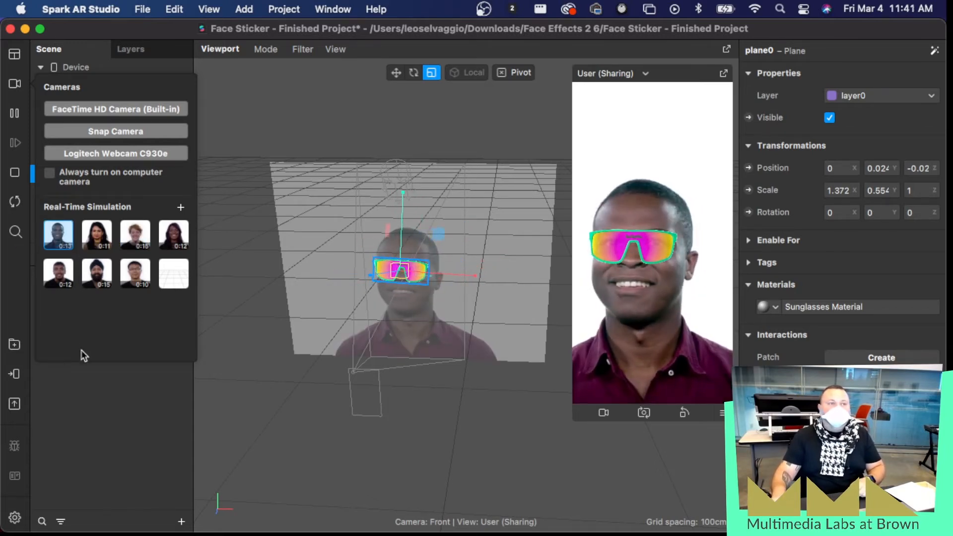
{"action": "left_click", "coordinate": [162, 385]}
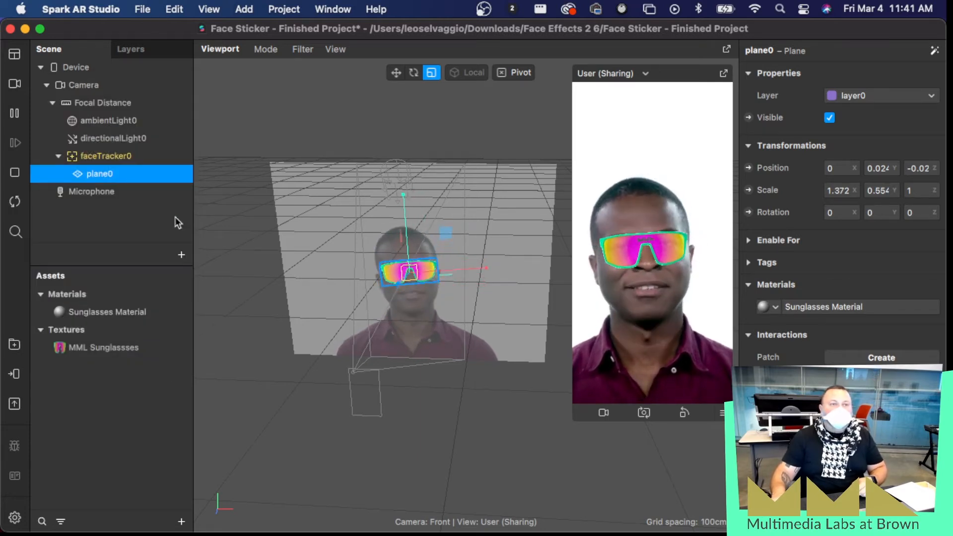
Step: Change the shader type of Sunglasses Material to Face paint, keeping the material's name
{"action": "left_click", "coordinate": [120, 313]}
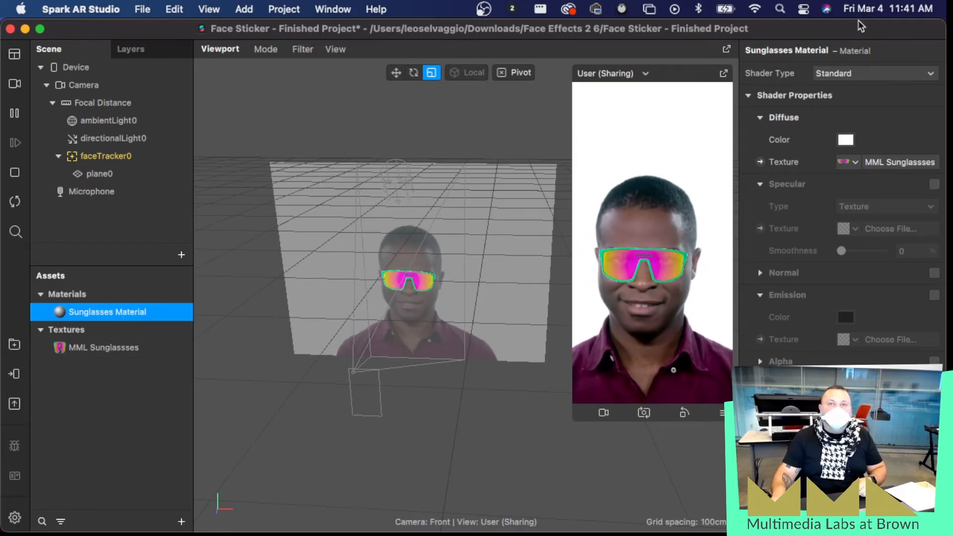
{"action": "left_click", "coordinate": [844, 74]}
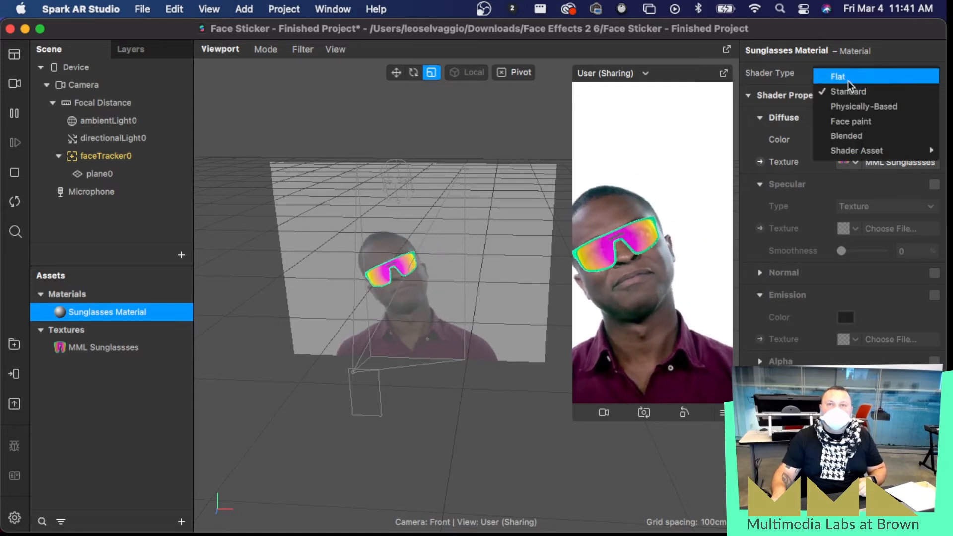
{"action": "left_click", "coordinate": [858, 122]}
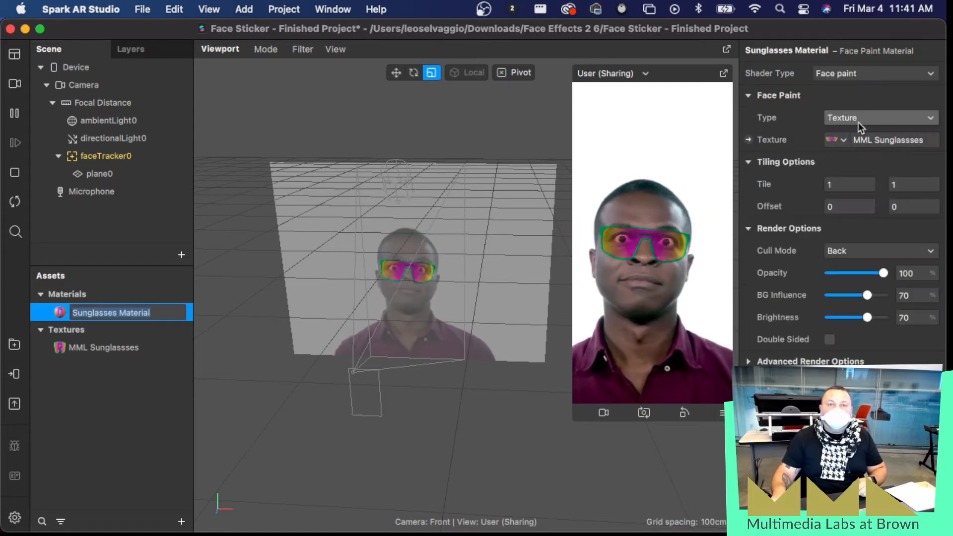
{"action": "key", "text": "Return"}
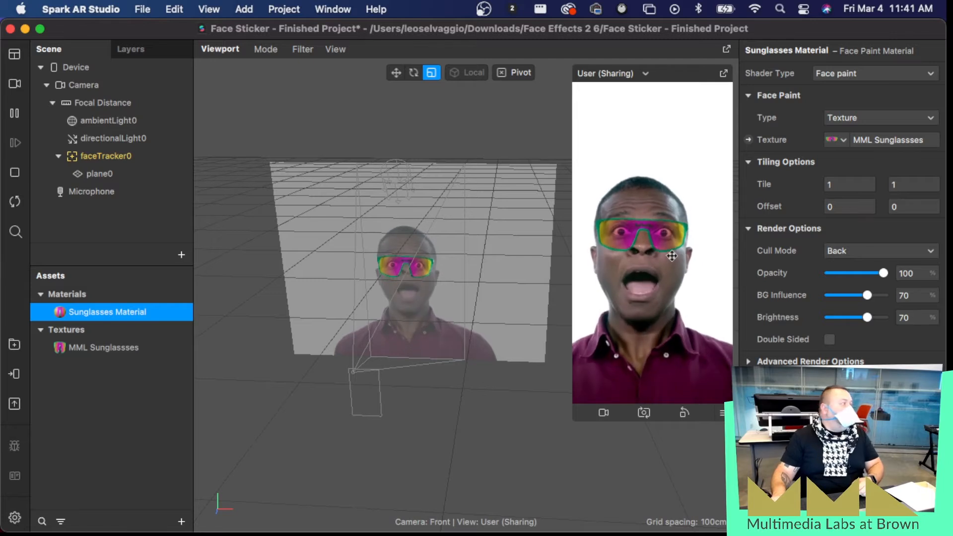
Step: Return Sunglasses Material to the Standard shader type and change it to Flat
{"action": "left_click", "coordinate": [844, 73]}
{"action": "left_click", "coordinate": [848, 92]}
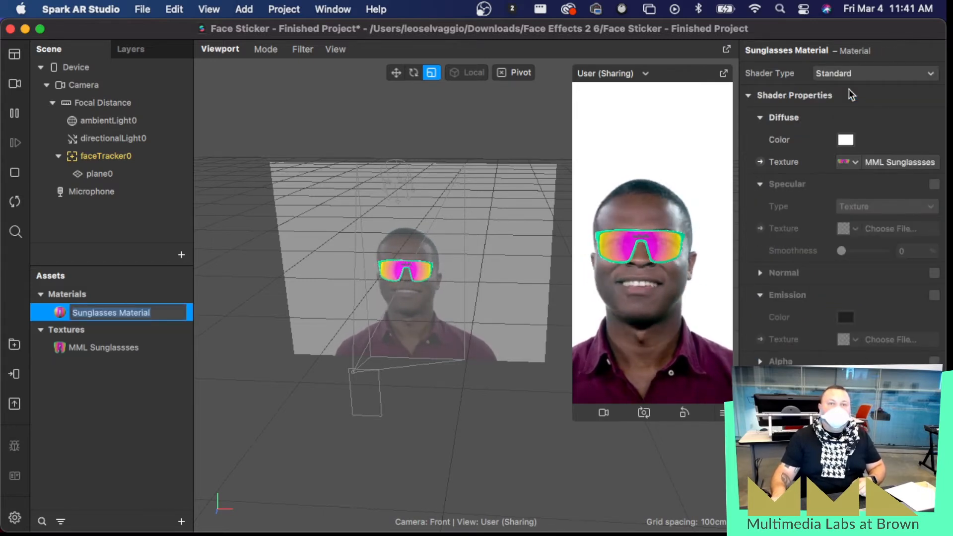
{"action": "left_click", "coordinate": [842, 74]}
{"action": "left_click", "coordinate": [841, 78]}
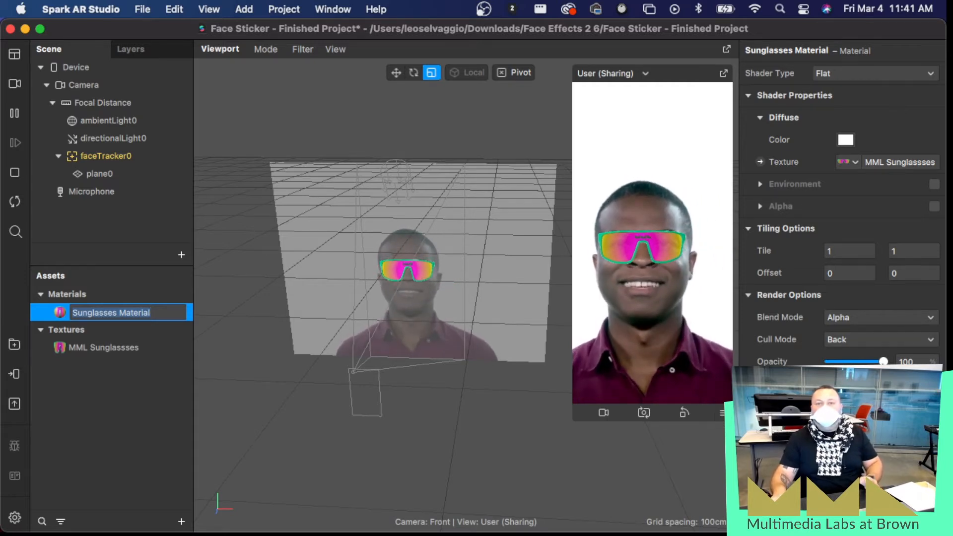
Step: Lower the opacity of Sunglasses Material to 0 and restore it to 100
{"action": "left_click_drag", "start_coordinate": [883, 362], "coordinate": [881, 362]}
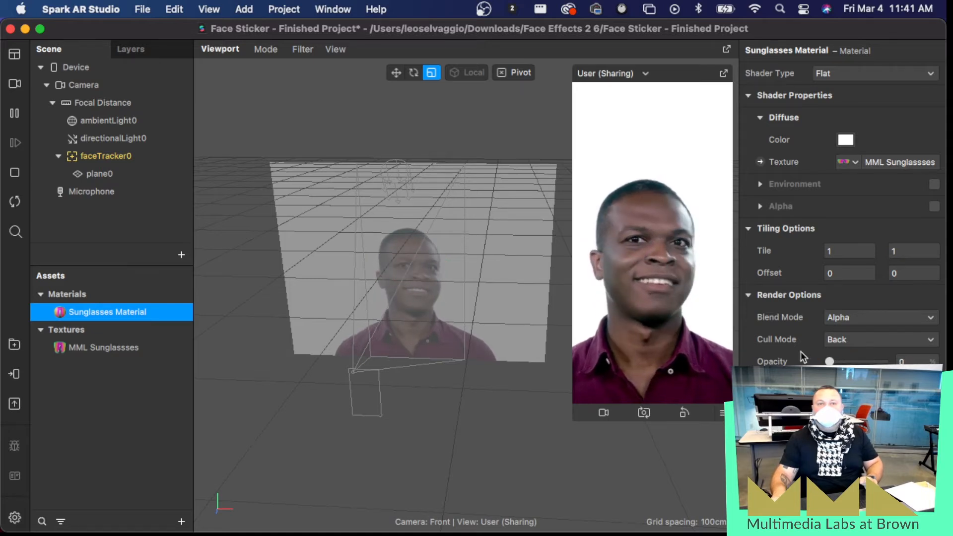
{"action": "left_click_drag", "start_coordinate": [878, 362], "coordinate": [883, 361]}
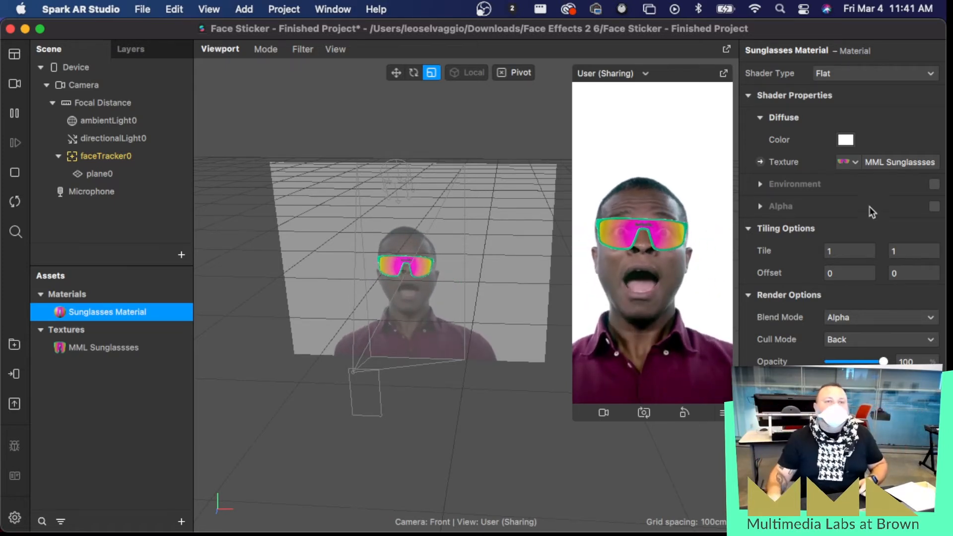
Step: Examine the properties of the MML Sunglassses texture and browse the types of scene objects that can be added
{"action": "left_click", "coordinate": [115, 350]}
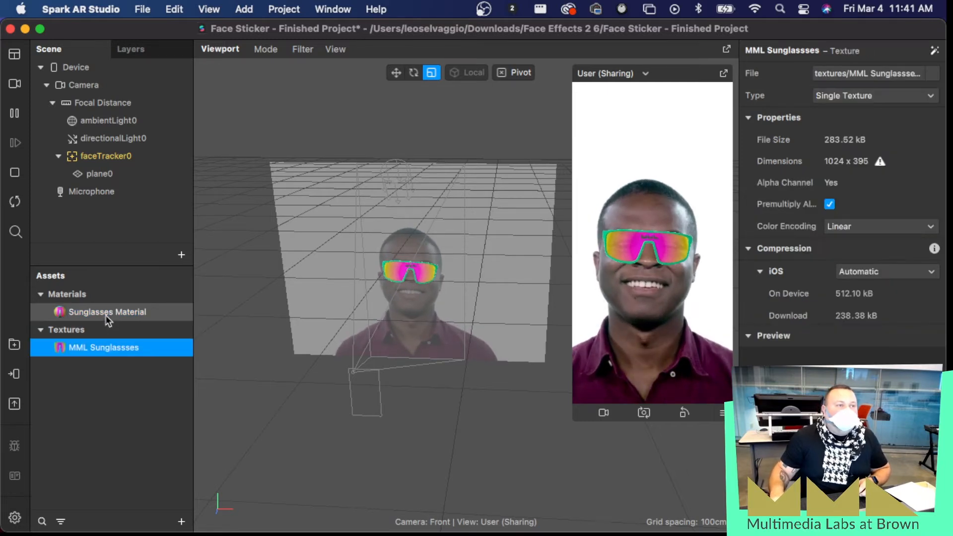
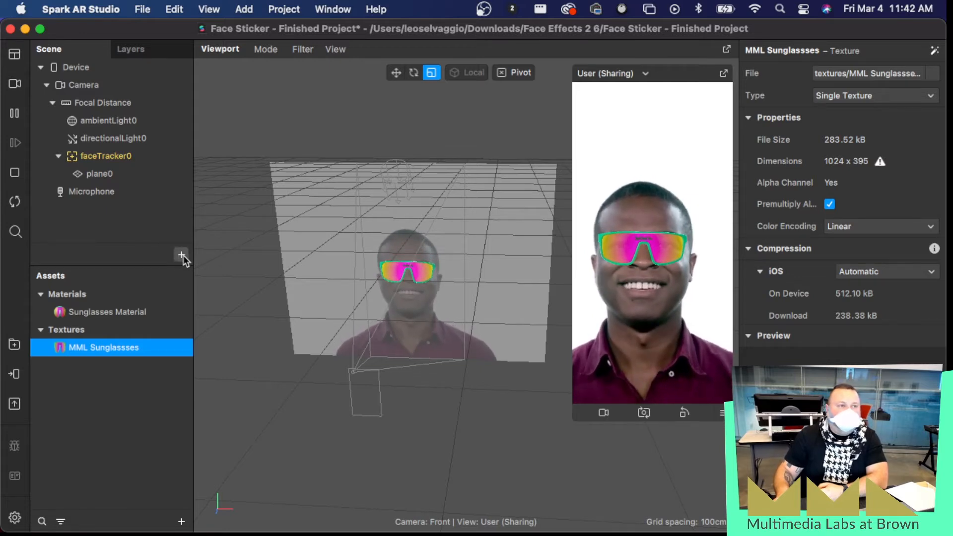
{"action": "left_click", "coordinate": [182, 255]}
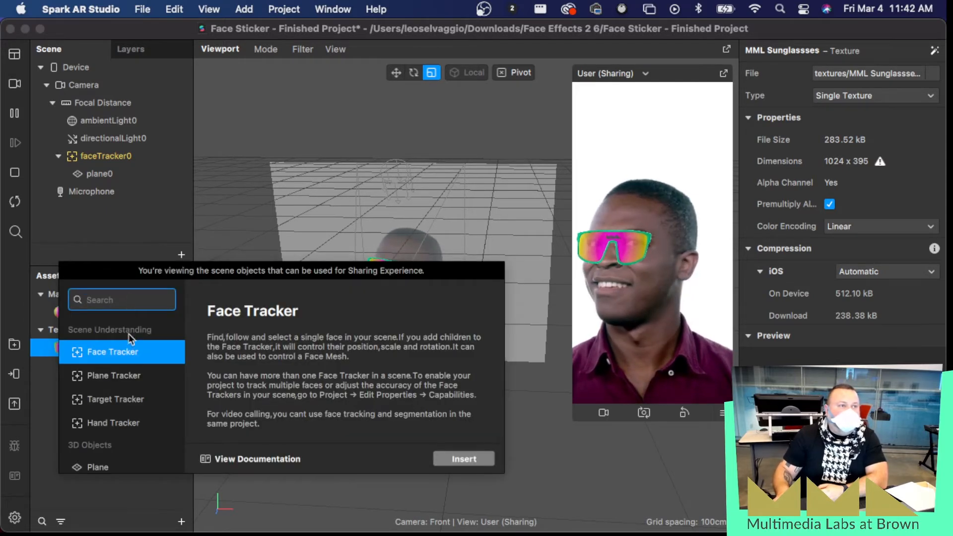
{"action": "scroll", "coordinate": [130, 357], "scroll_direction": "down", "scroll_amount": 8}
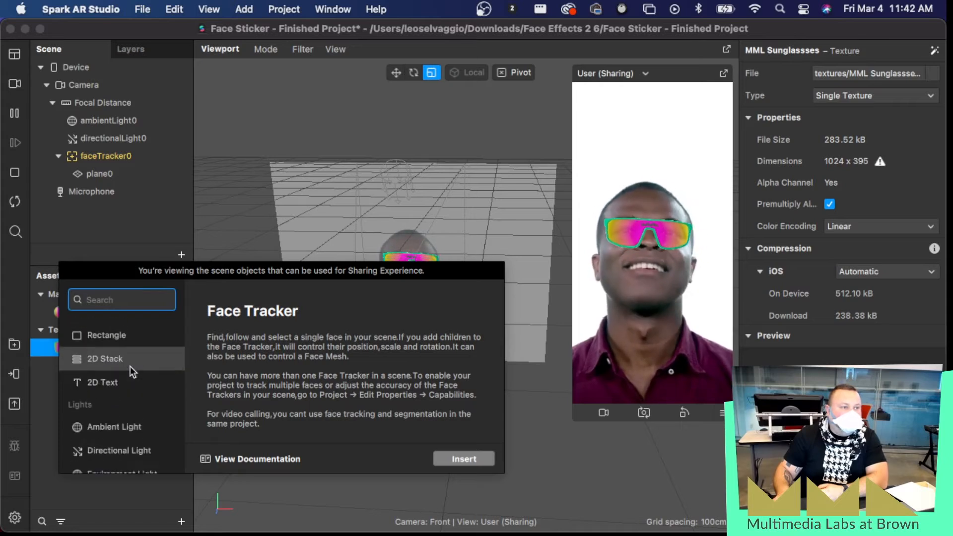
{"action": "scroll", "coordinate": [130, 367], "scroll_direction": "down", "scroll_amount": 6}
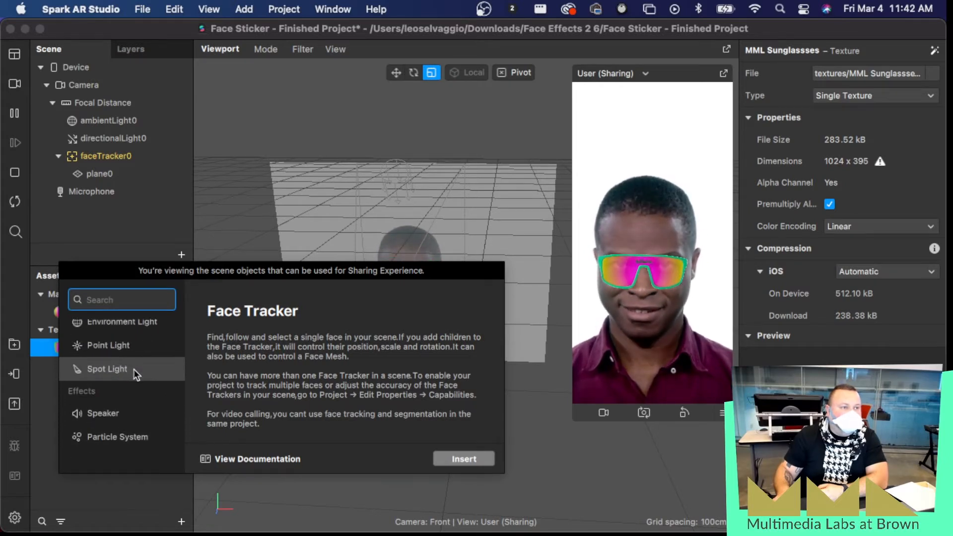
{"action": "scroll", "coordinate": [133, 370], "scroll_direction": "up", "scroll_amount": 4}
{"action": "scroll", "coordinate": [134, 371], "scroll_direction": "up", "scroll_amount": 8}
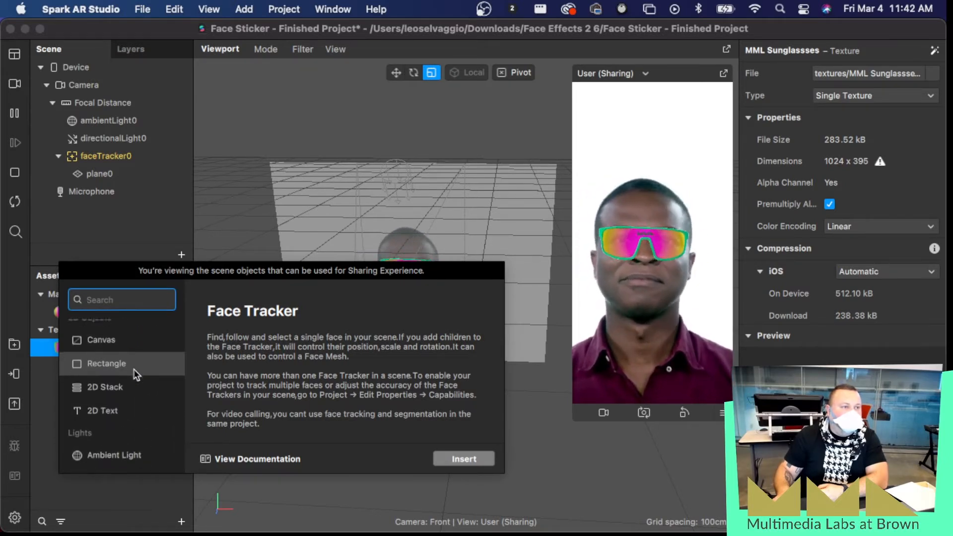
{"action": "scroll", "coordinate": [133, 368], "scroll_direction": "up", "scroll_amount": 6}
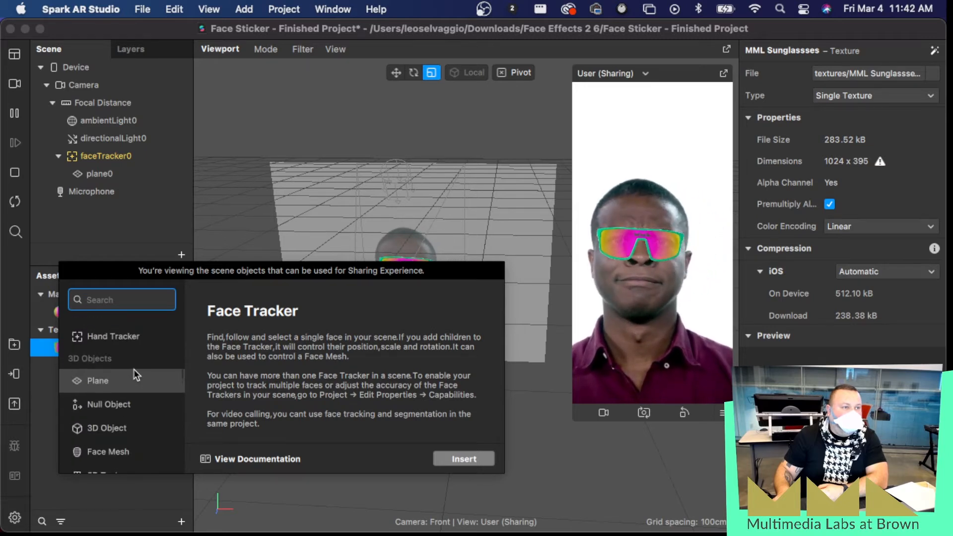
{"action": "scroll", "coordinate": [133, 368], "scroll_direction": "down", "scroll_amount": 15}
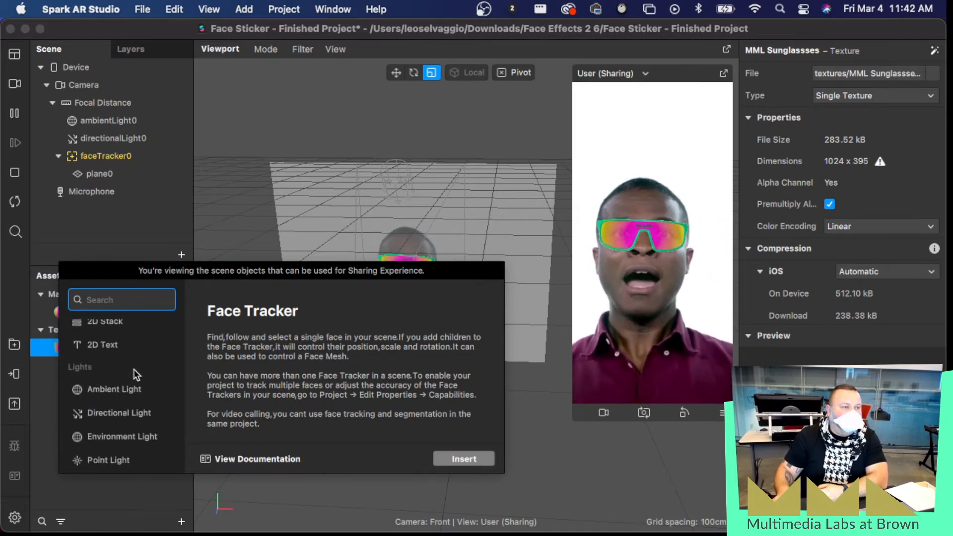
{"action": "scroll", "coordinate": [133, 388], "scroll_direction": "down", "scroll_amount": 2}
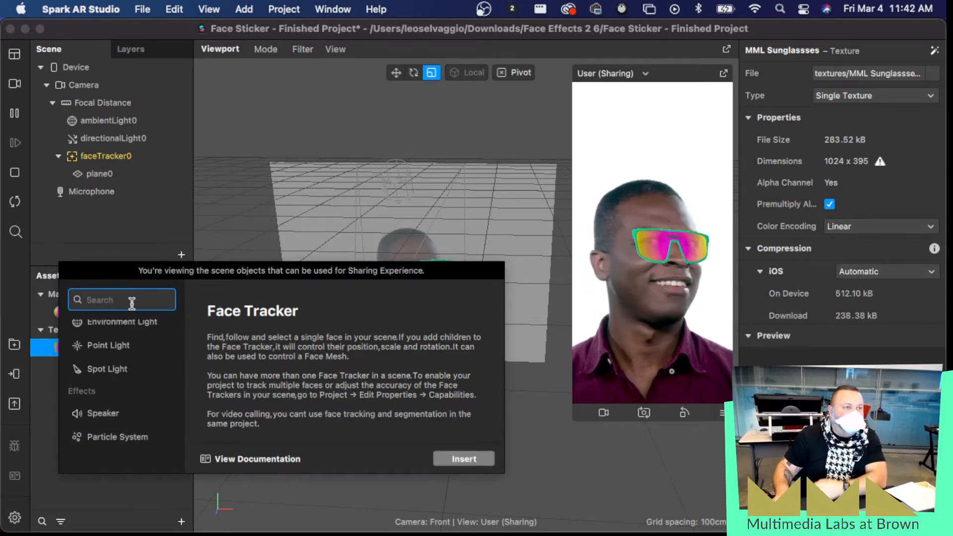
{"action": "type", "text": "enutt"}
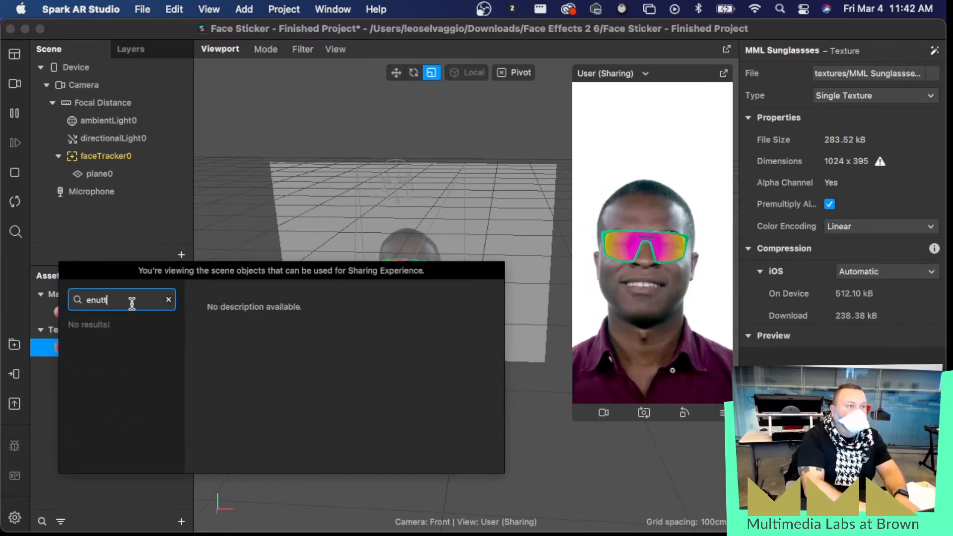
{"action": "key", "text": "BackSpace"}
{"action": "key", "text": "BackSpace"}
{"action": "key", "text": "BackSpace"}
{"action": "type", "text": "m"}
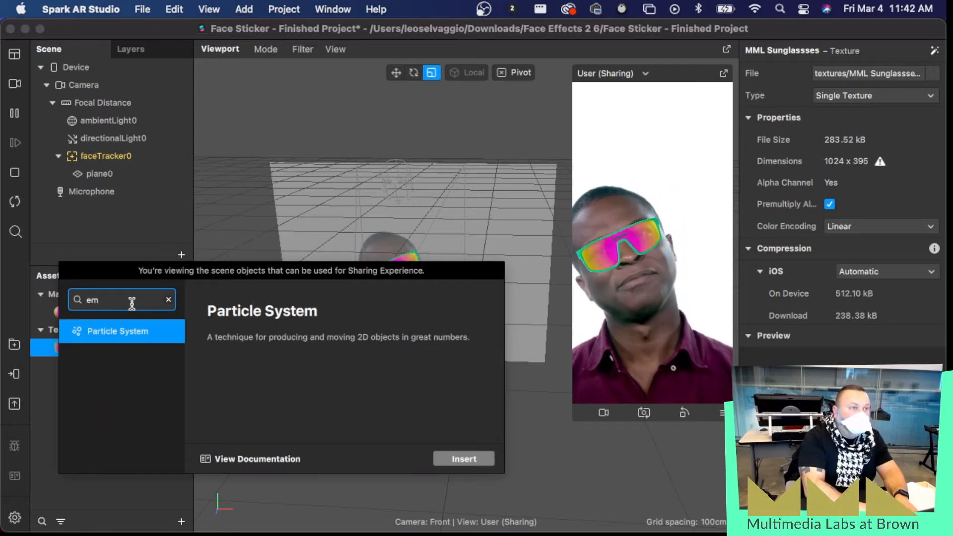
{"action": "type", "text": "itt"}
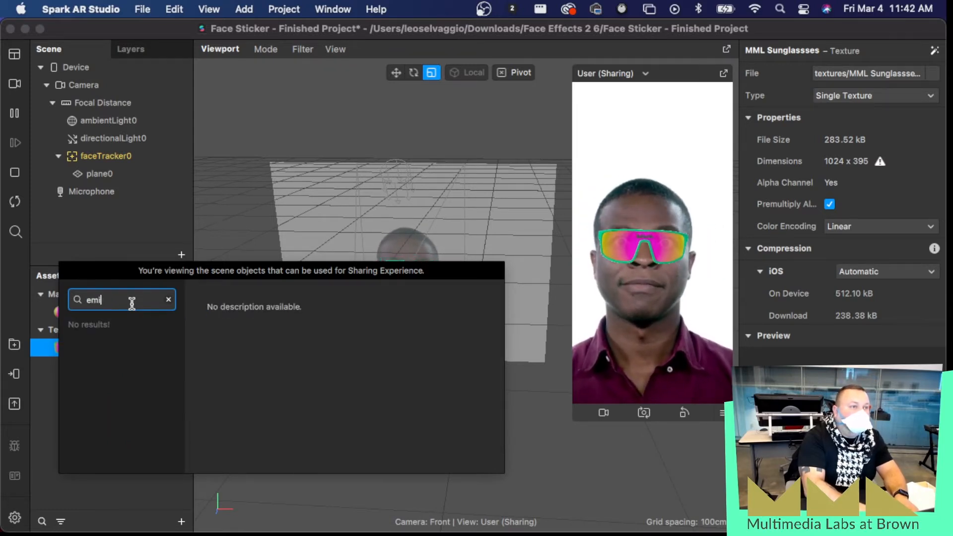
{"action": "key", "text": "BackSpace"}
{"action": "type", "text": "i"}
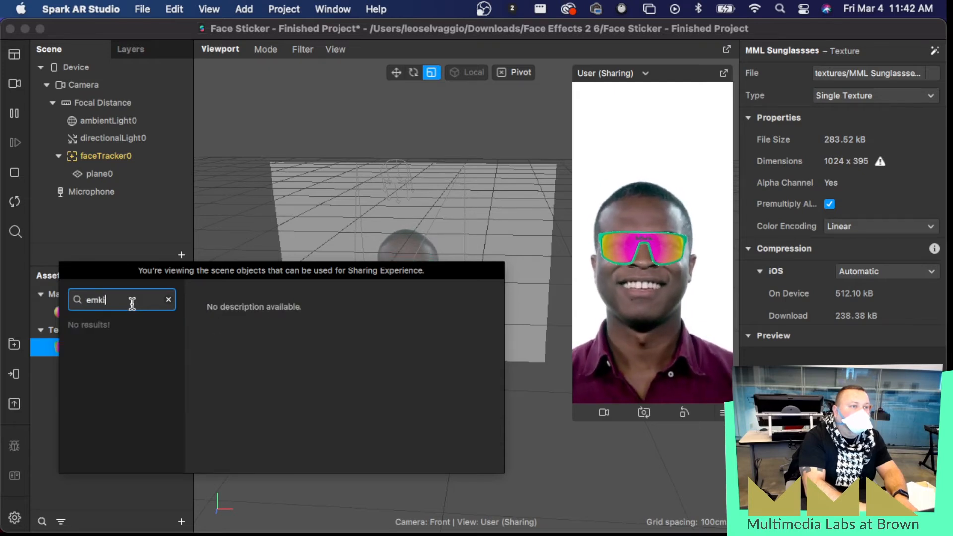
{"action": "key", "text": "BackSpace"}
{"action": "type", "text": "i"}
{"action": "key", "text": "BackSpace"}
{"action": "key", "text": "BackSpace"}
{"action": "key", "text": "BackSpace"}
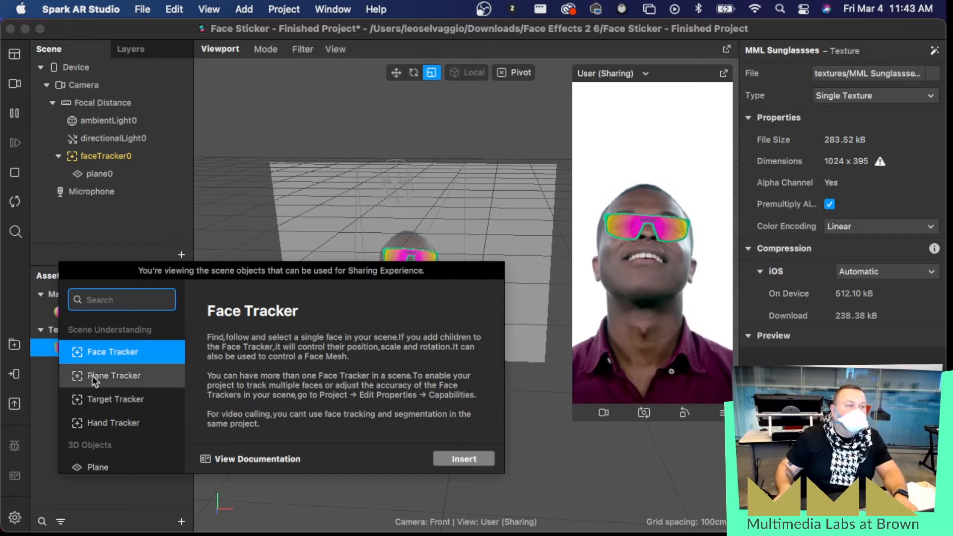
Step: Insert a Particle System from the Effects category into the scene
{"action": "scroll", "coordinate": [109, 399], "scroll_direction": "down", "scroll_amount": 3}
{"action": "scroll", "coordinate": [114, 405], "scroll_direction": "down", "scroll_amount": 5}
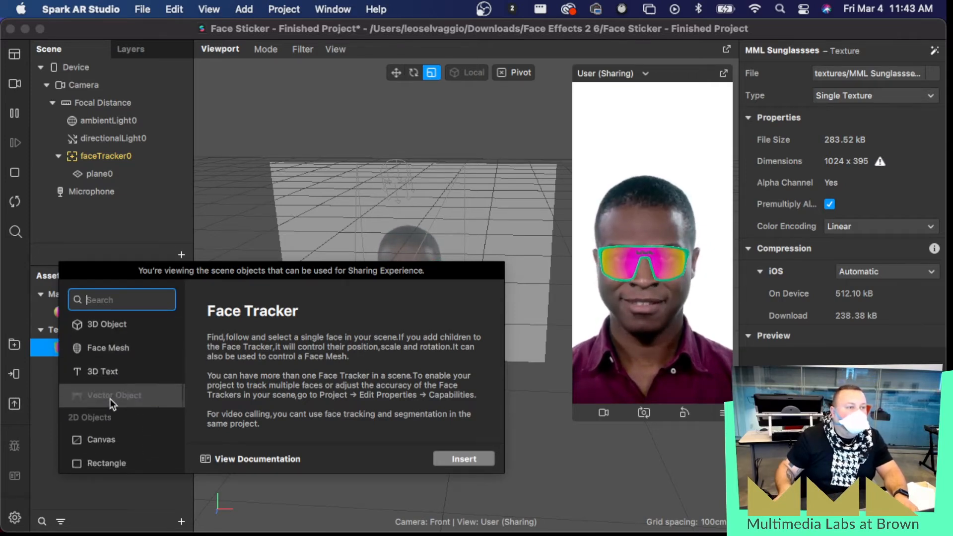
{"action": "scroll", "coordinate": [110, 402], "scroll_direction": "down", "scroll_amount": 5}
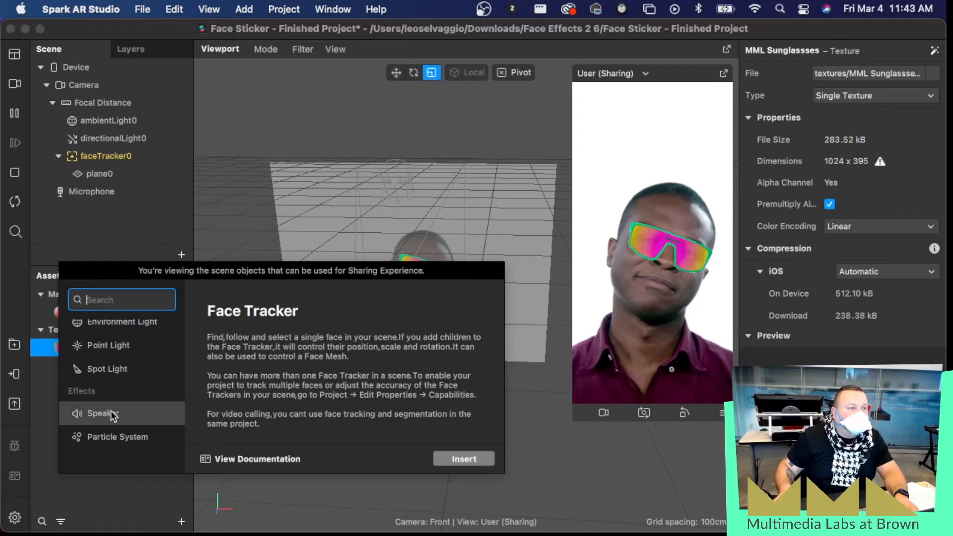
{"action": "left_click", "coordinate": [129, 442]}
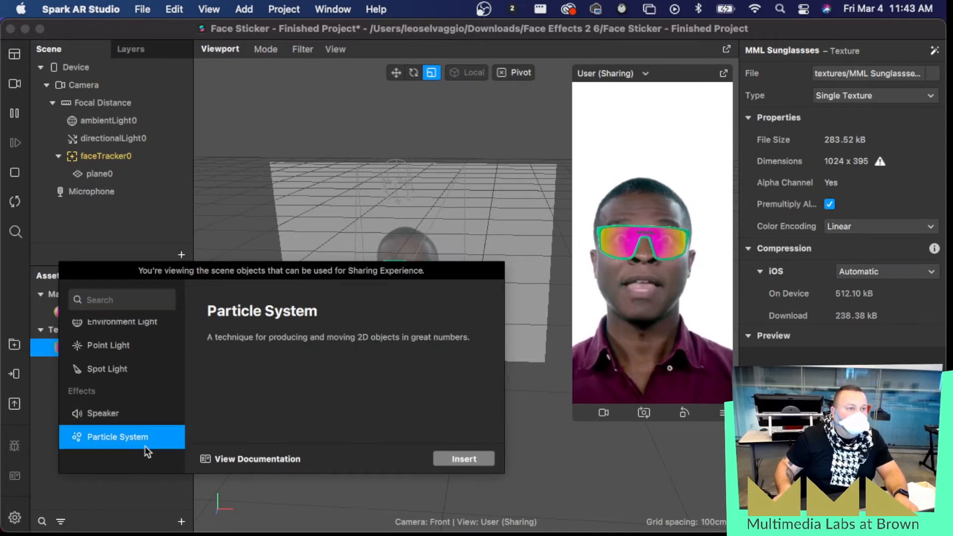
{"action": "left_click", "coordinate": [482, 457]}
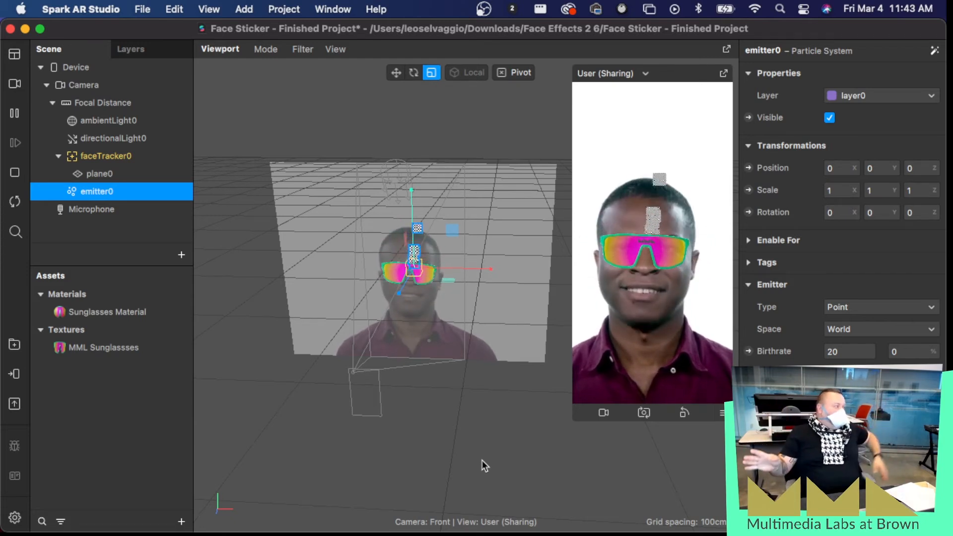
Step: Review the Particle System entry among the addable scene objects, close the list without inserting anything and deselect the emitter
{"action": "left_click", "coordinate": [182, 254]}
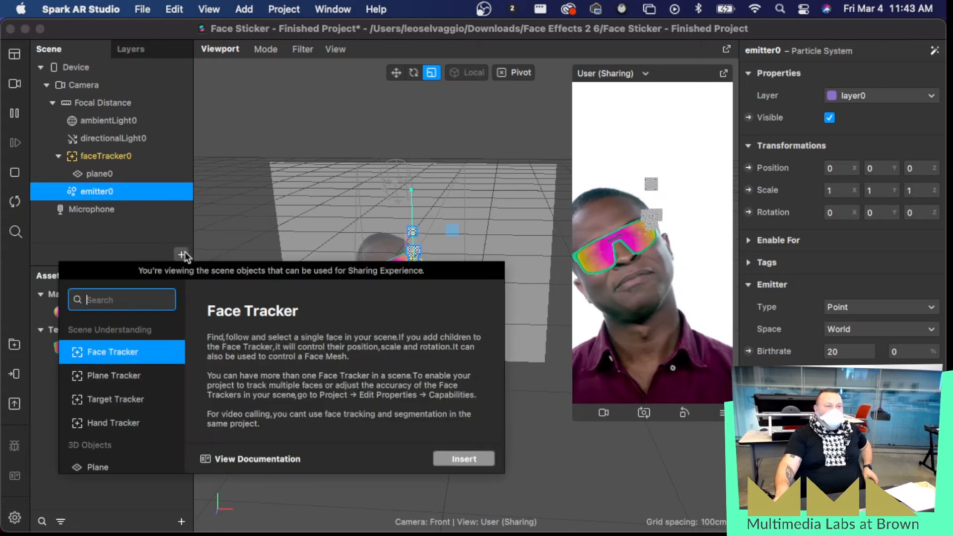
{"action": "scroll", "coordinate": [169, 422], "scroll_direction": "down", "scroll_amount": 5}
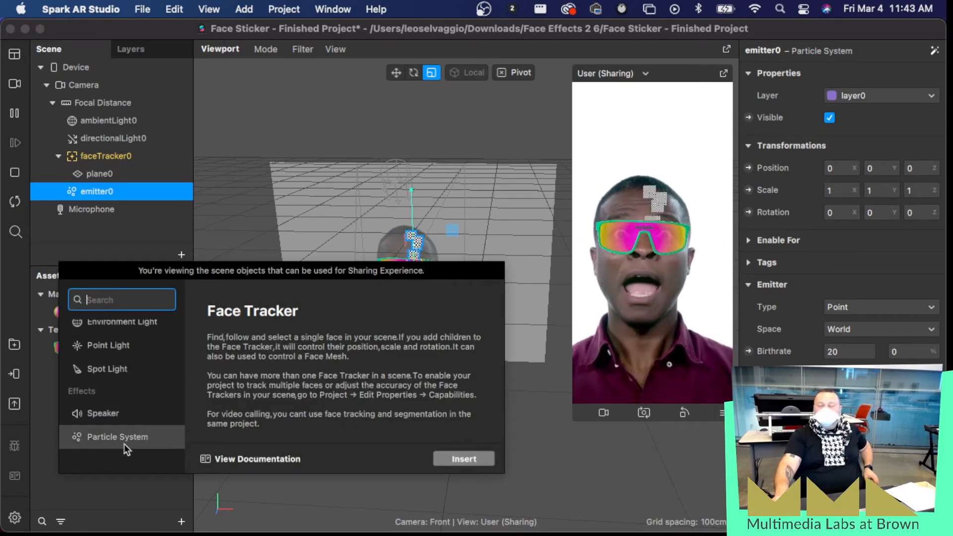
{"action": "left_click", "coordinate": [117, 222]}
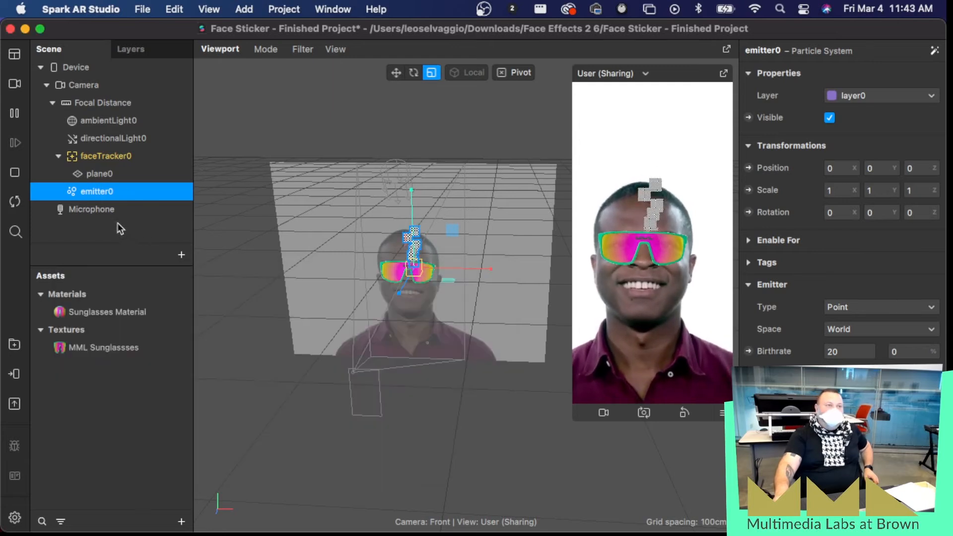
{"action": "left_click", "coordinate": [117, 222]}
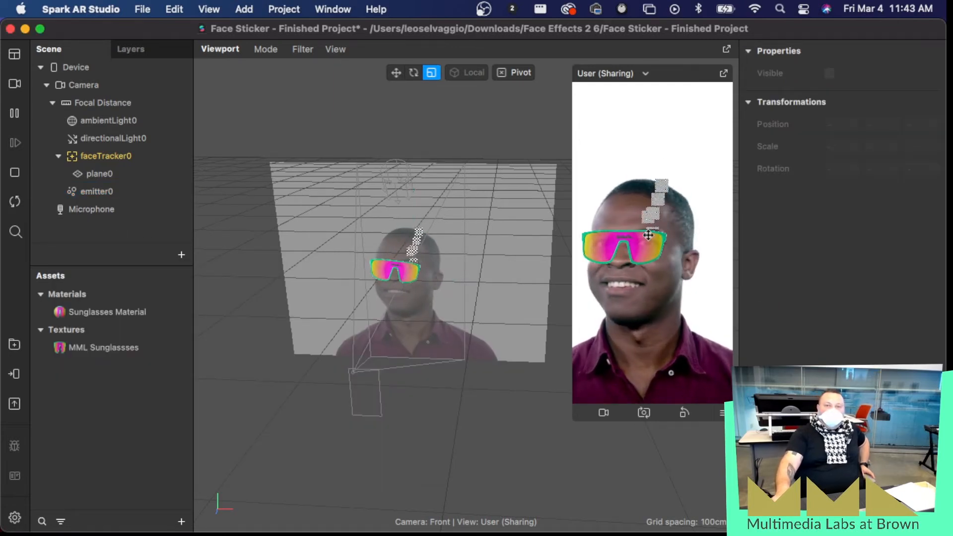
Step: Move emitter0 above faceTracker0 in the scene hierarchy, keeping it a child of Focal Distance
{"action": "left_click", "coordinate": [87, 198]}
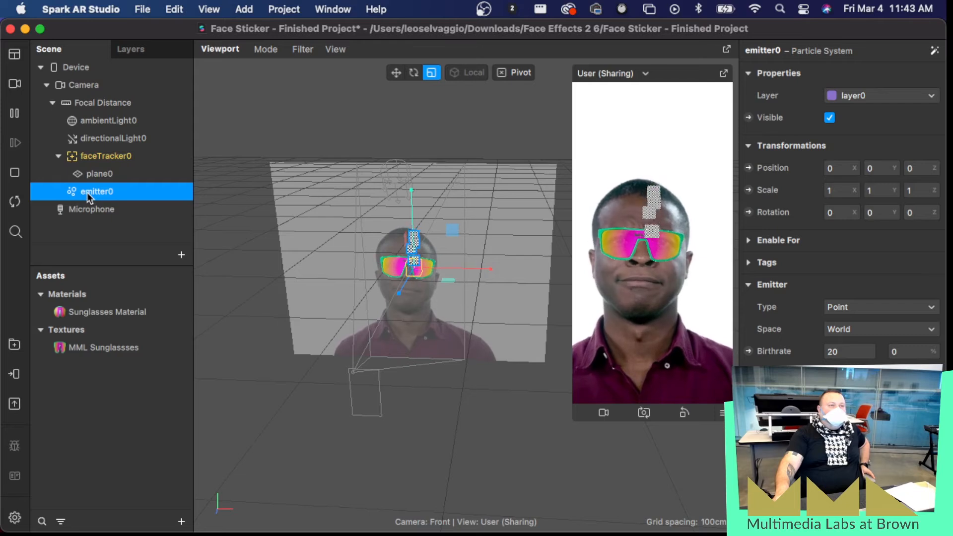
{"action": "left_click_drag", "start_coordinate": [87, 192], "coordinate": [116, 152]}
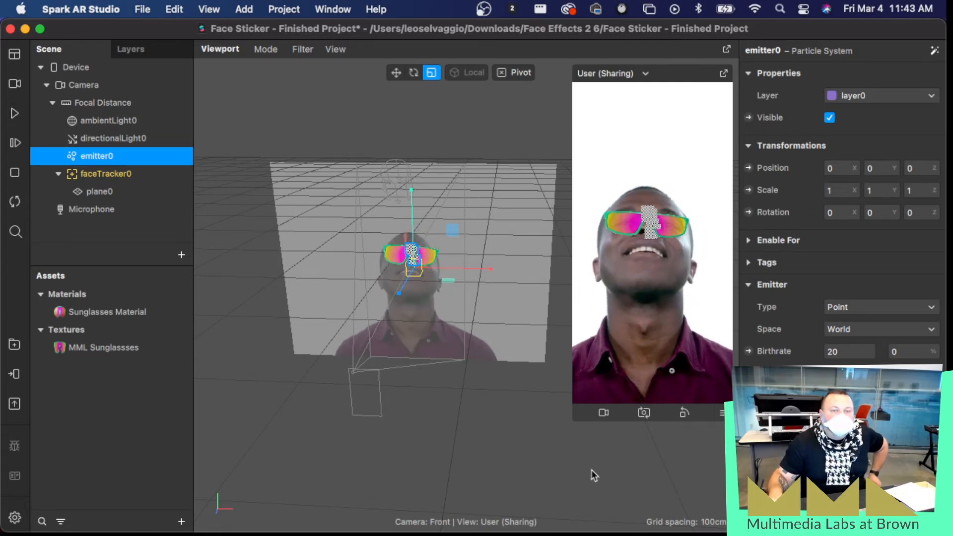
Step: Enlarge the simulator preview, view it as a larger floating window and dock it back in the viewport
{"action": "left_click_drag", "start_coordinate": [575, 421], "coordinate": [462, 523]}
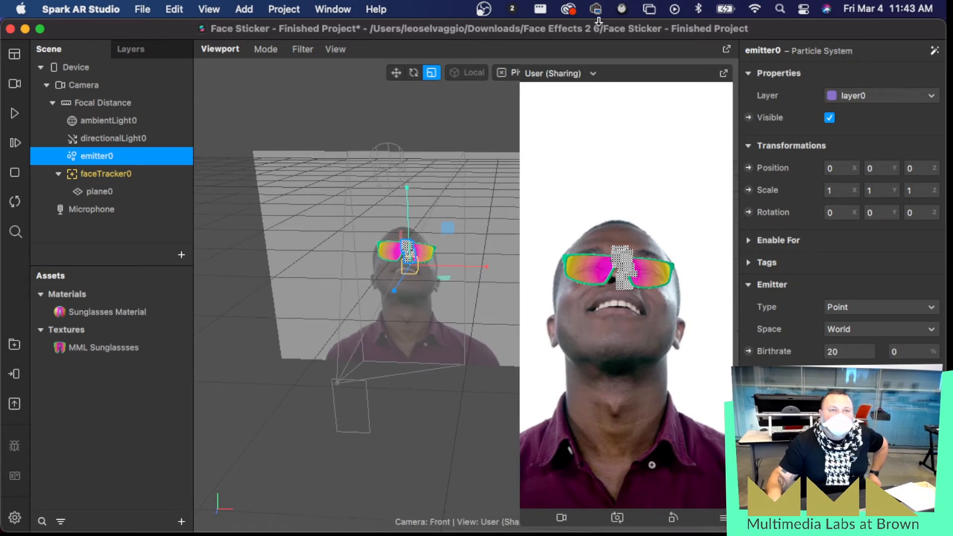
{"action": "left_click_drag", "start_coordinate": [663, 76], "coordinate": [609, 29]}
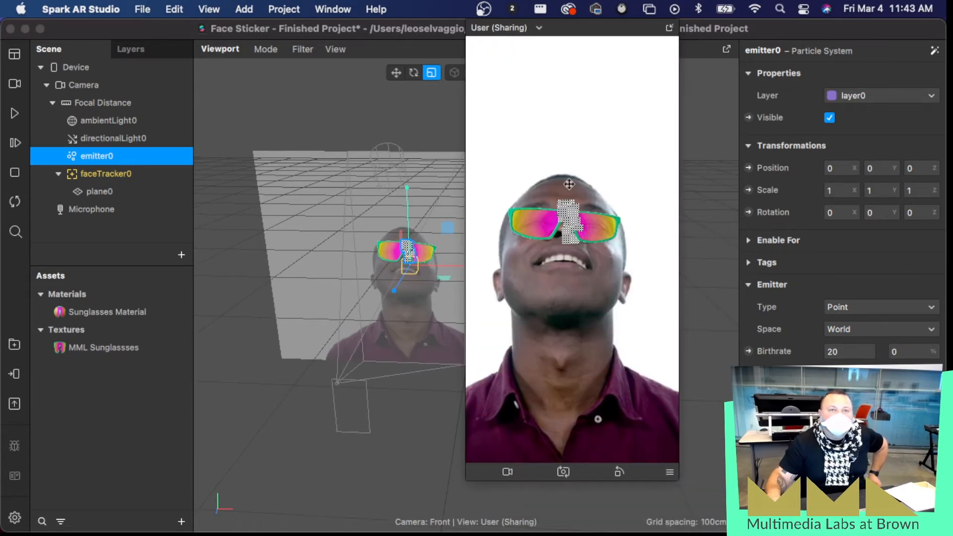
{"action": "left_click", "coordinate": [470, 484]}
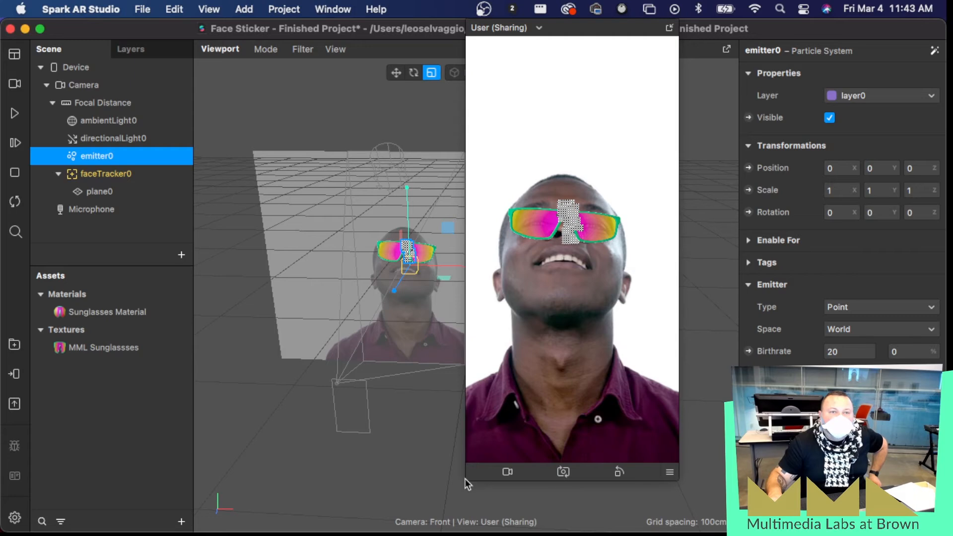
{"action": "left_click_drag", "start_coordinate": [470, 483], "coordinate": [402, 532]}
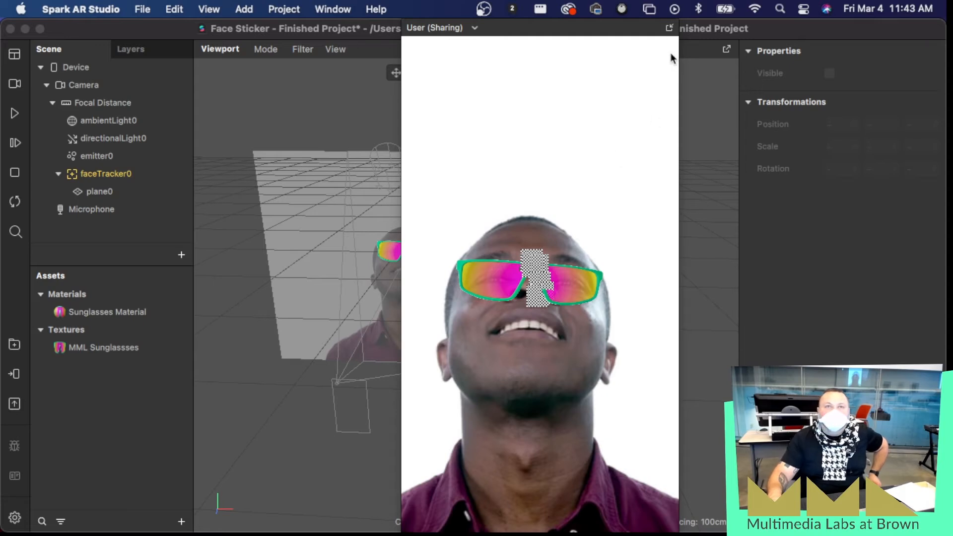
{"action": "left_click", "coordinate": [669, 28]}
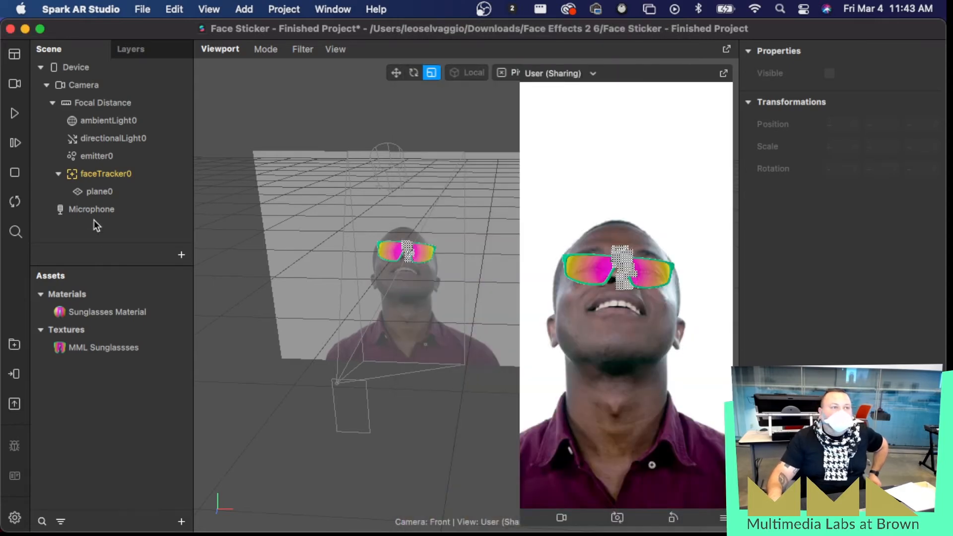
Step: Examine the Emitter and Particle properties of emitter0, and resume the face video to watch the particles
{"action": "left_click", "coordinate": [92, 157]}
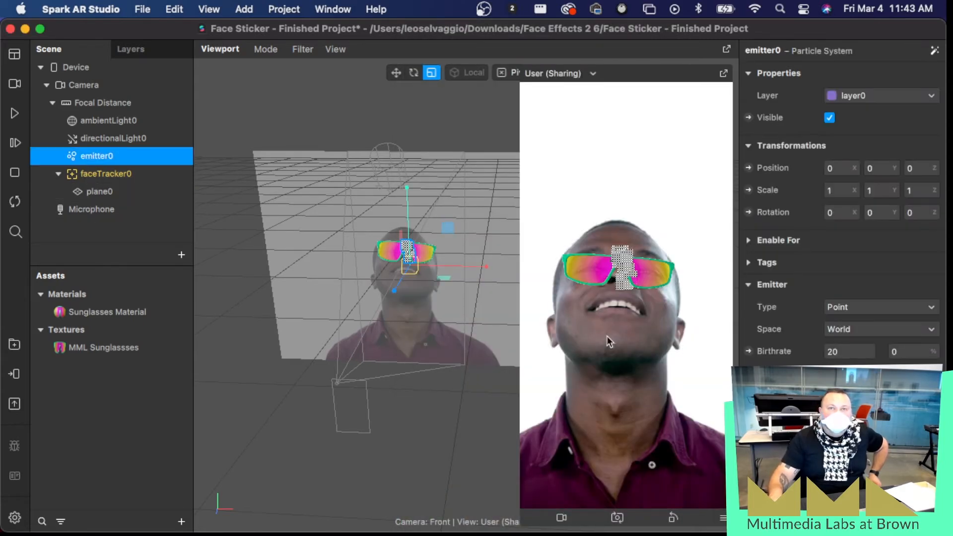
{"action": "scroll", "coordinate": [763, 261], "scroll_direction": "down", "scroll_amount": 5}
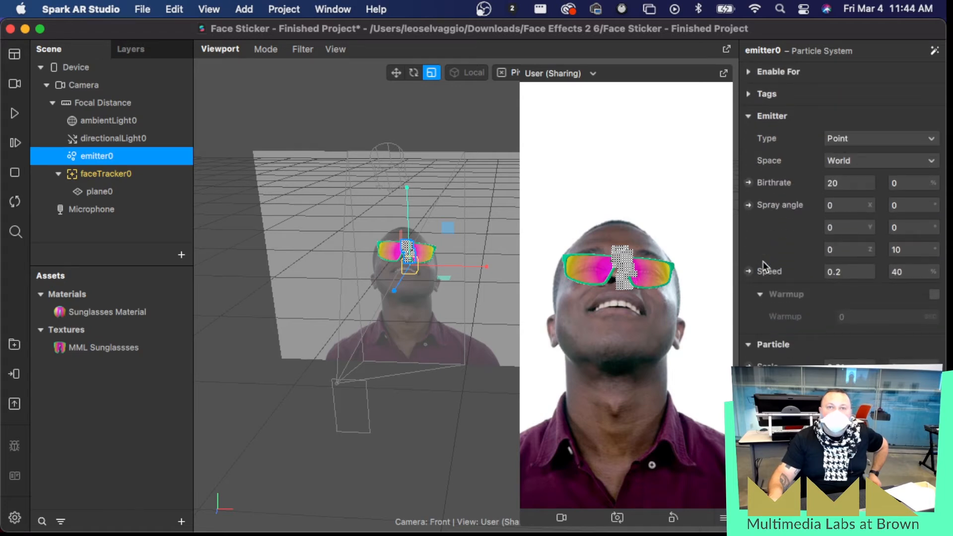
{"action": "scroll", "coordinate": [763, 262], "scroll_direction": "up", "scroll_amount": 5}
{"action": "scroll", "coordinate": [764, 261], "scroll_direction": "up", "scroll_amount": 1}
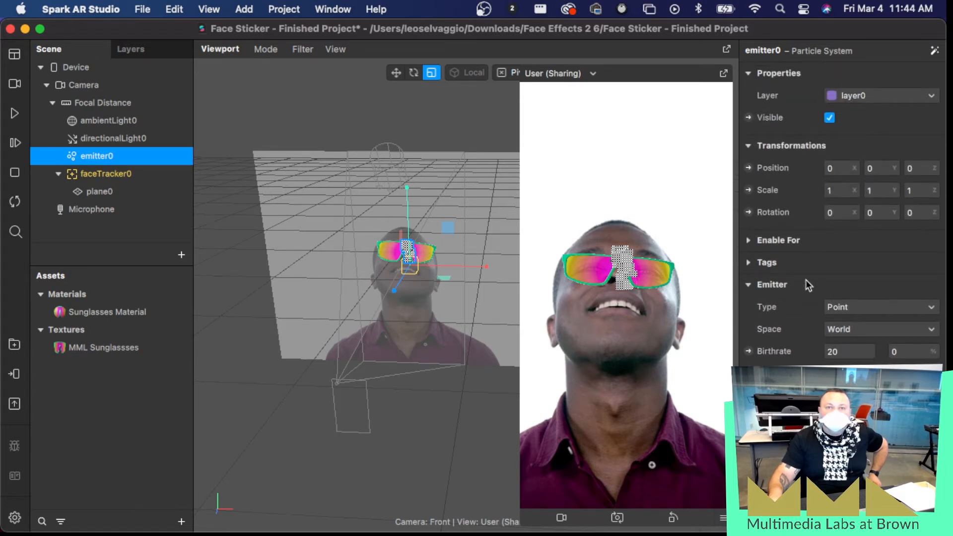
{"action": "scroll", "coordinate": [769, 341], "scroll_direction": "down", "scroll_amount": 5}
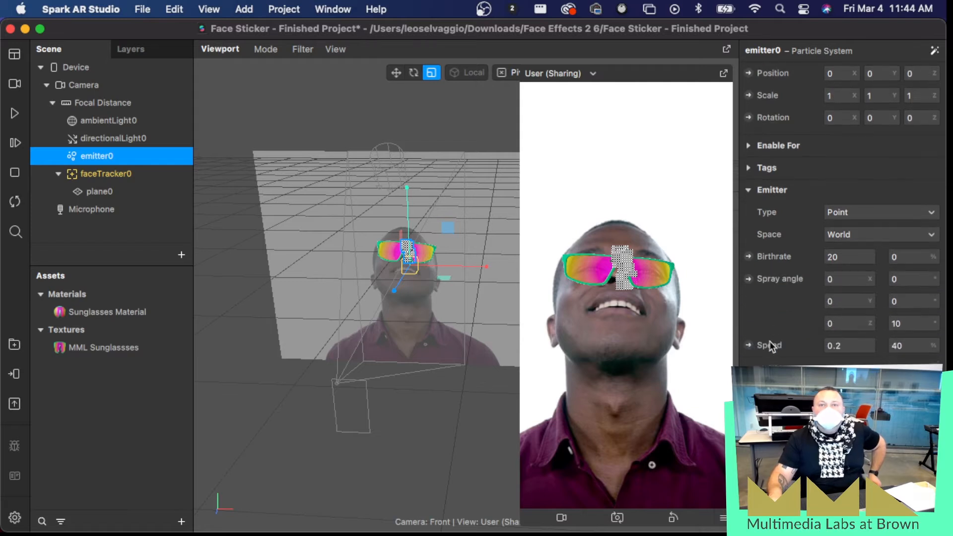
{"action": "scroll", "coordinate": [769, 341], "scroll_direction": "up", "scroll_amount": 5}
{"action": "scroll", "coordinate": [769, 341], "scroll_direction": "down", "scroll_amount": 7}
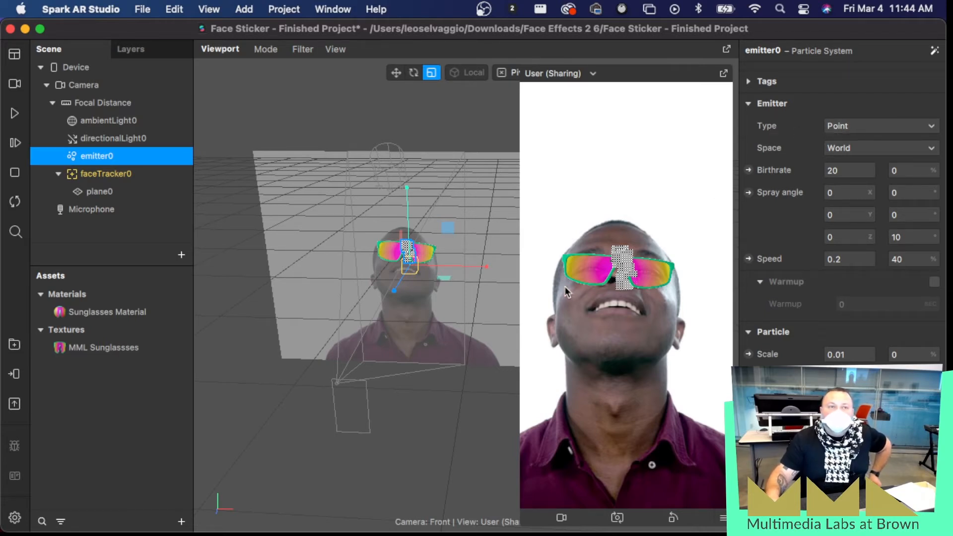
{"action": "left_click", "coordinate": [15, 113]}
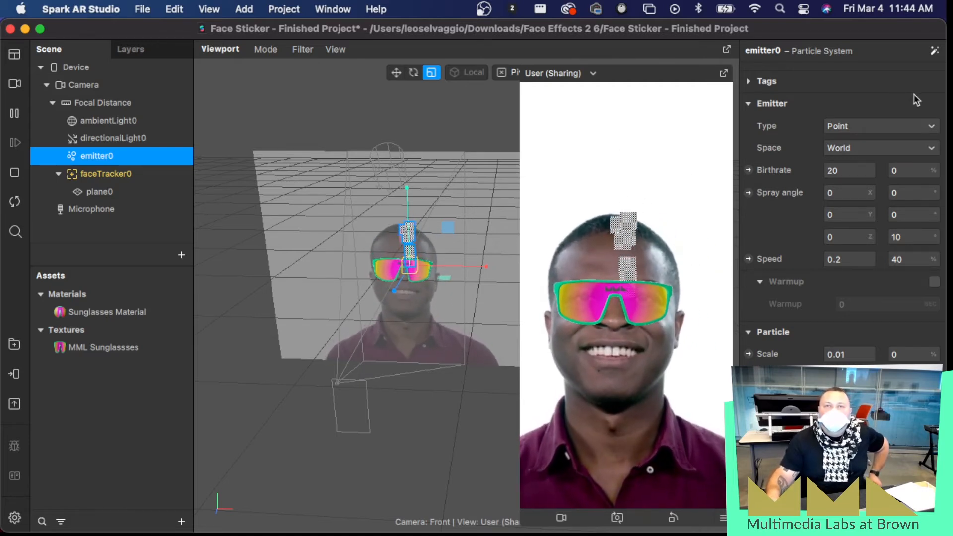
Step: Switch emitter0's emitter type to Line and set its length to 0.5
{"action": "left_click", "coordinate": [901, 126]}
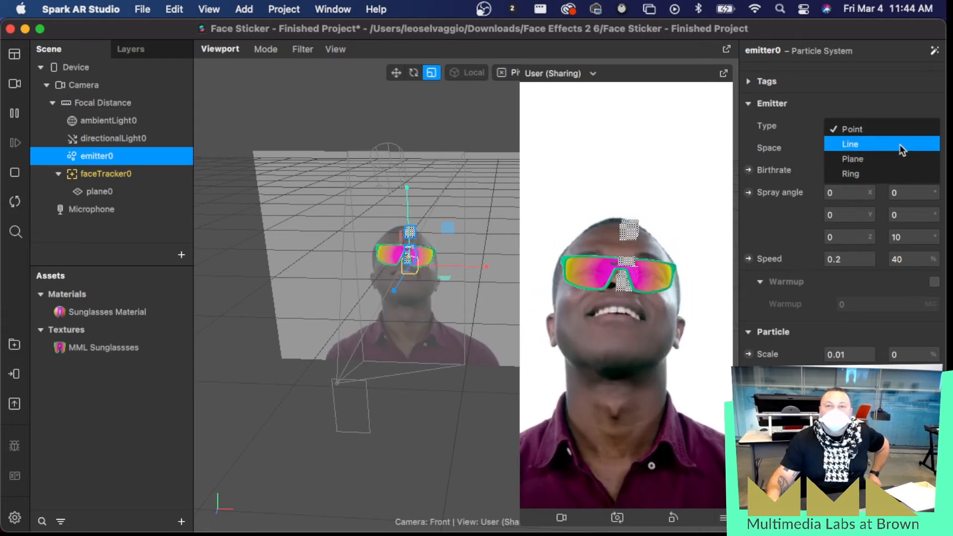
{"action": "left_click", "coordinate": [899, 144]}
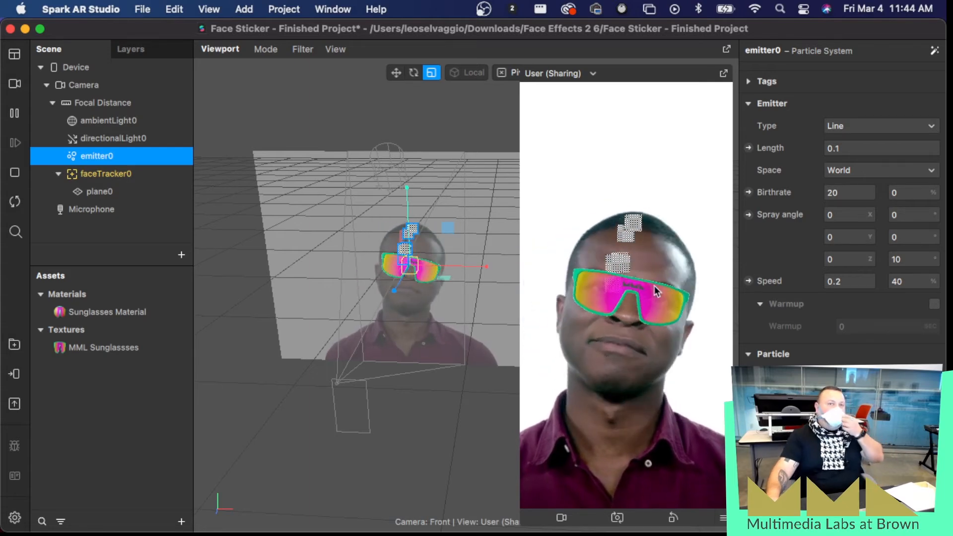
{"action": "left_click", "coordinate": [853, 148]}
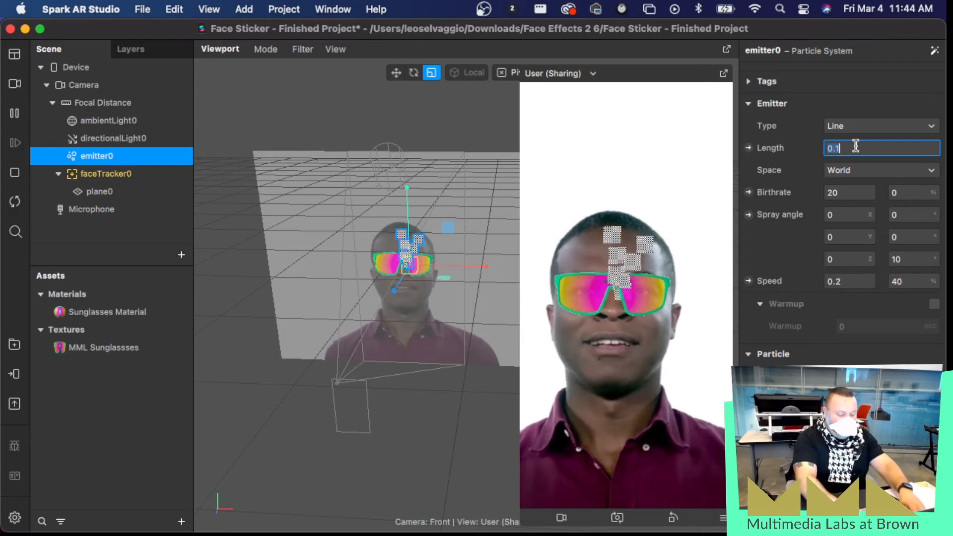
{"action": "type", "text": "0.5"}
{"action": "key", "text": "Return"}
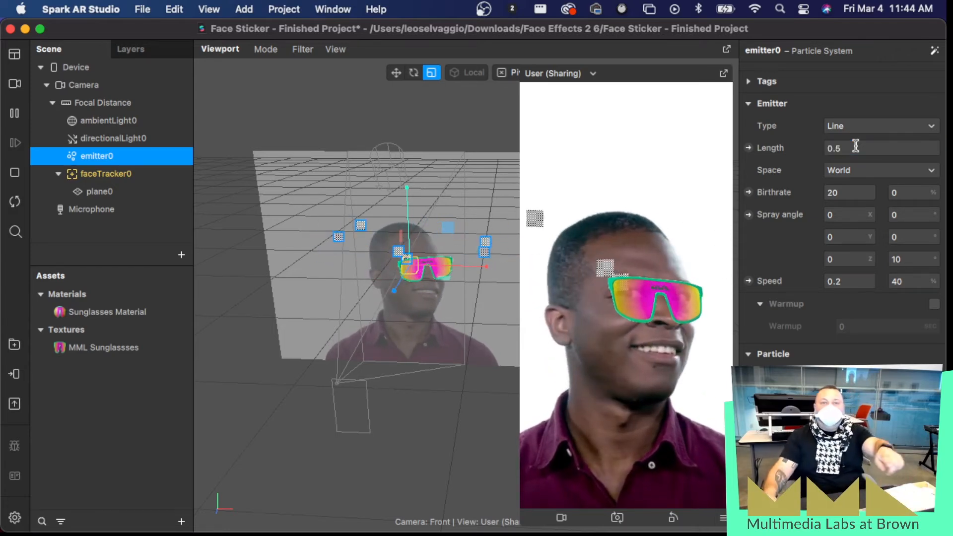
Step: Try a length of 2 for the line emitter, and set it to 0.2 instead
{"action": "left_click", "coordinate": [859, 147]}
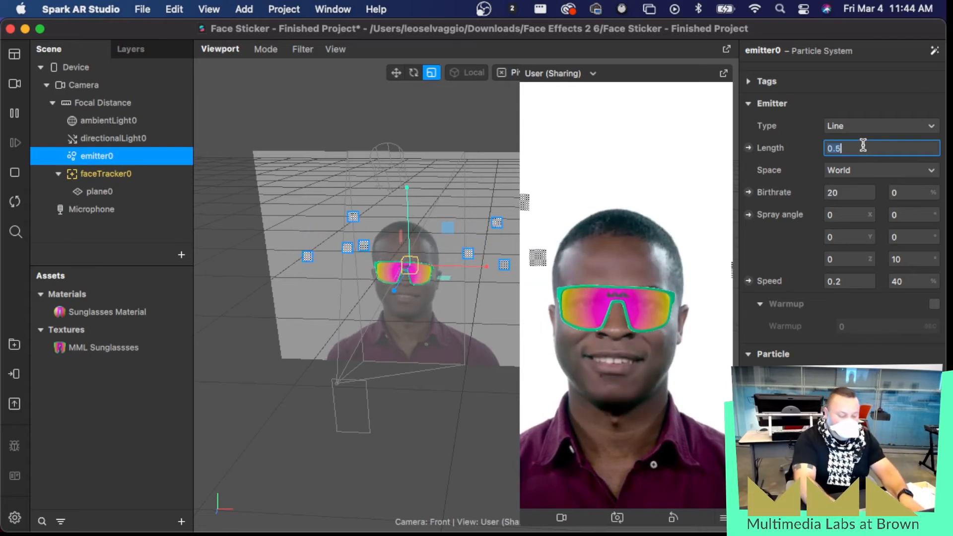
{"action": "type", "text": "2"}
{"action": "key", "text": "Return"}
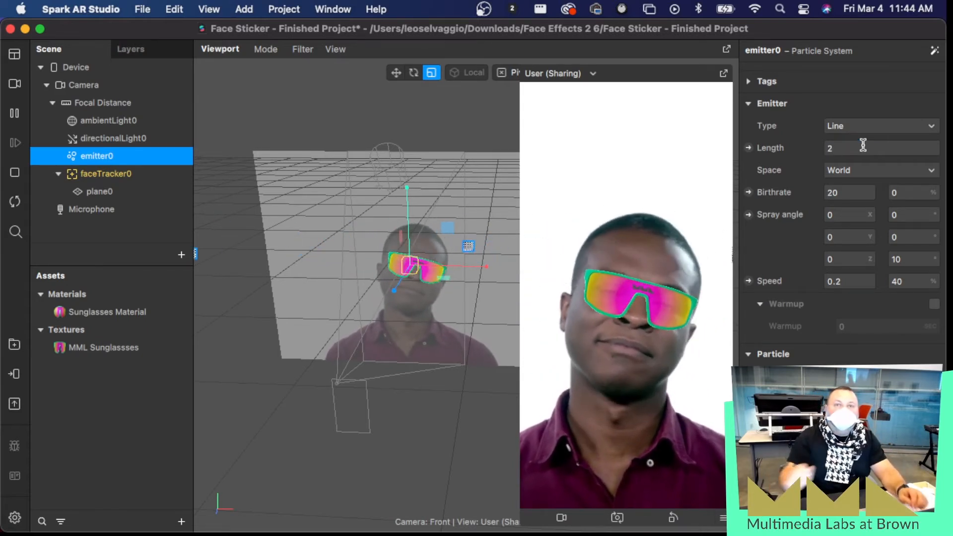
{"action": "left_click", "coordinate": [866, 146]}
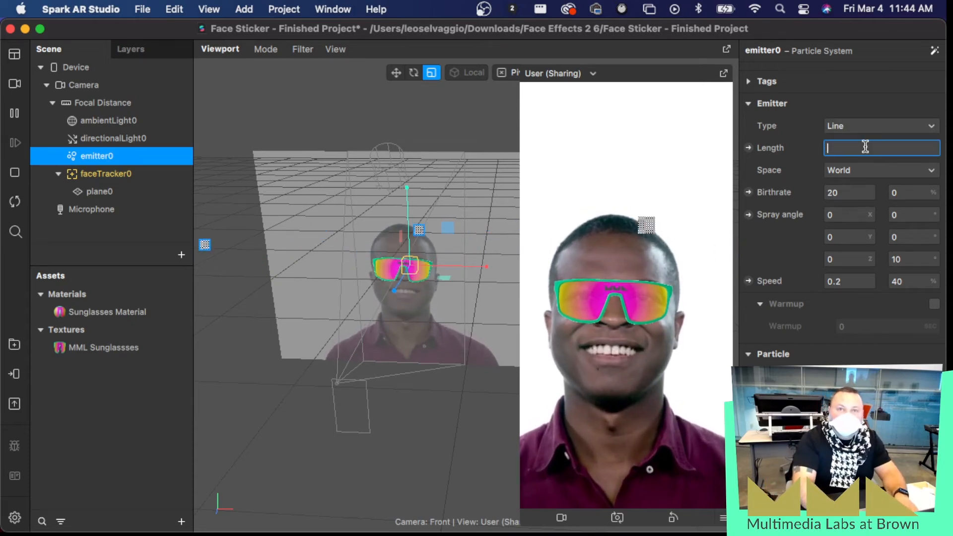
{"action": "type", "text": ".2"}
{"action": "key", "text": "Return"}
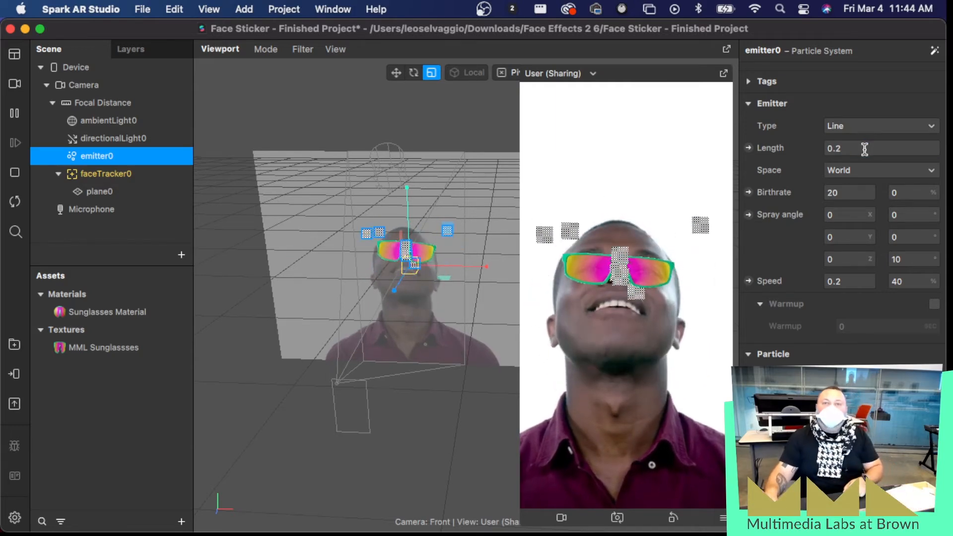
Step: Change emitter0's emitter type to Plane and set its second size value to 0.3
{"action": "left_click", "coordinate": [907, 127]}
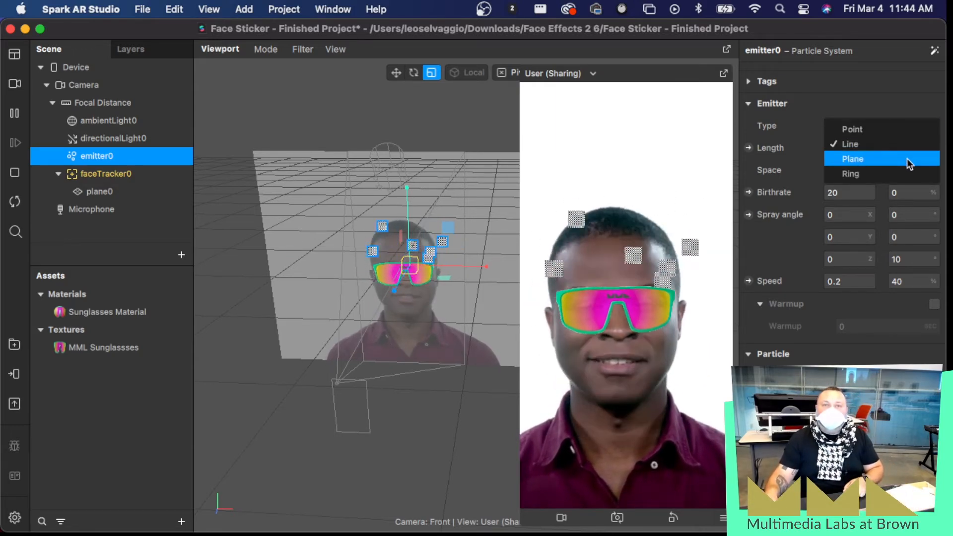
{"action": "left_click", "coordinate": [907, 158]}
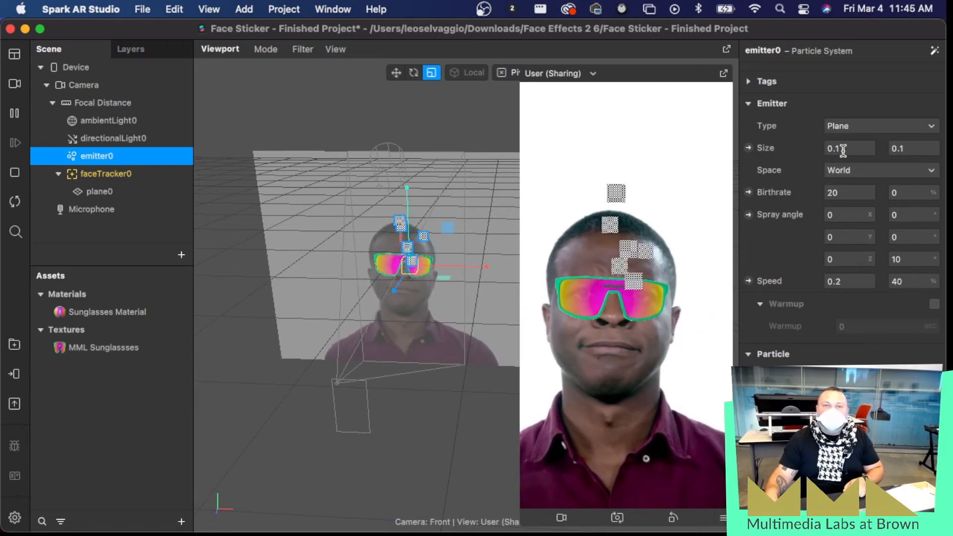
{"action": "left_click", "coordinate": [938, 149]}
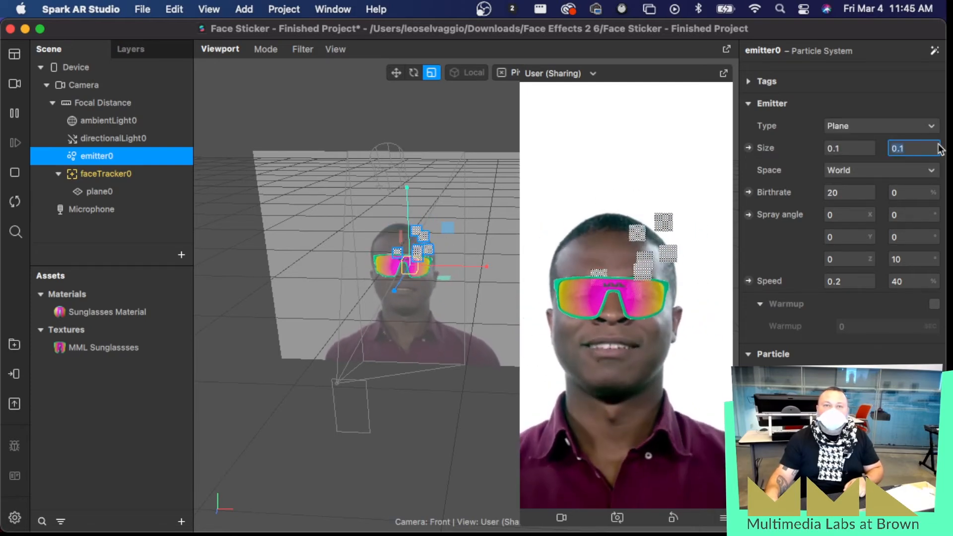
{"action": "type", "text": "3"}
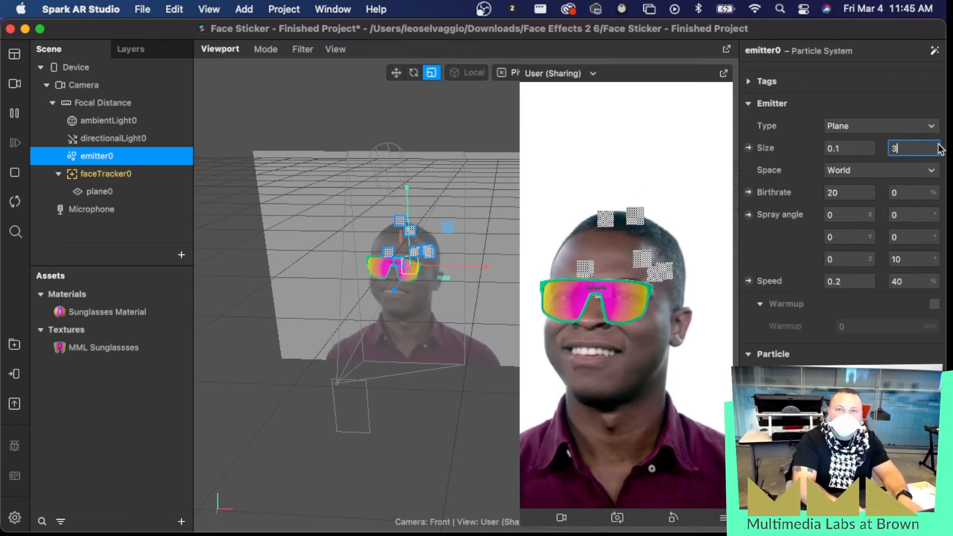
{"action": "key", "text": "BackSpace"}
{"action": "type", "text": ".3"}
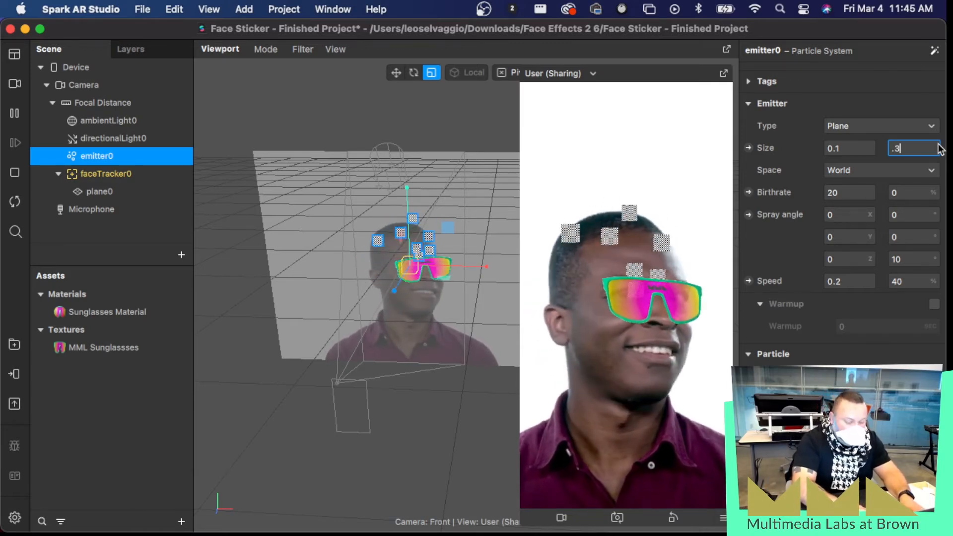
{"action": "key", "text": "Return"}
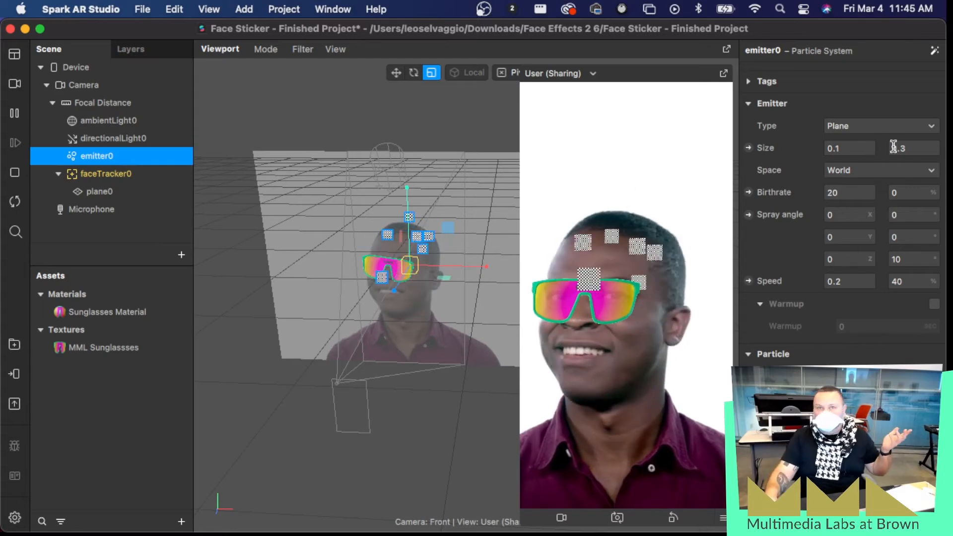
Step: Try 0.6 as the plane emitter's second size value and restore it to 0.3
{"action": "left_click", "coordinate": [913, 148]}
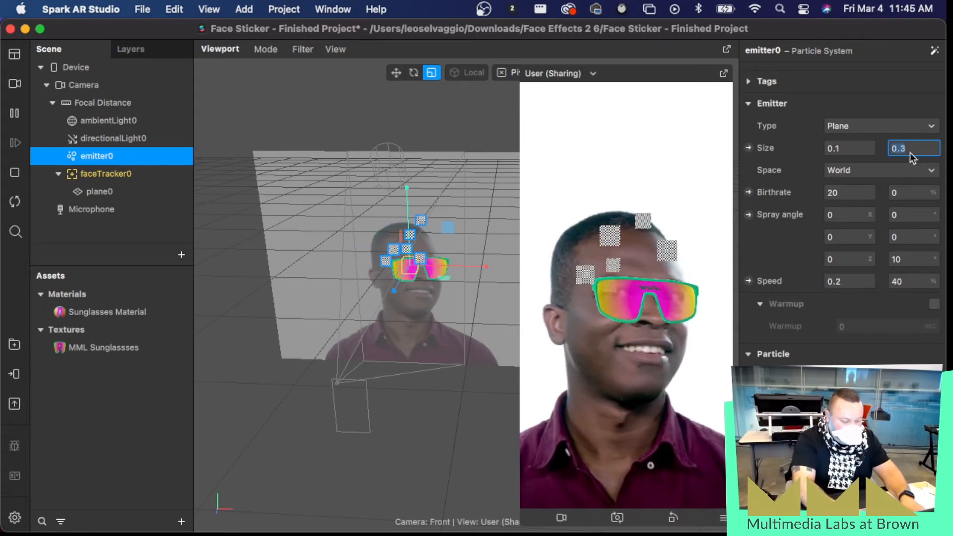
{"action": "key", "text": "BackSpace"}
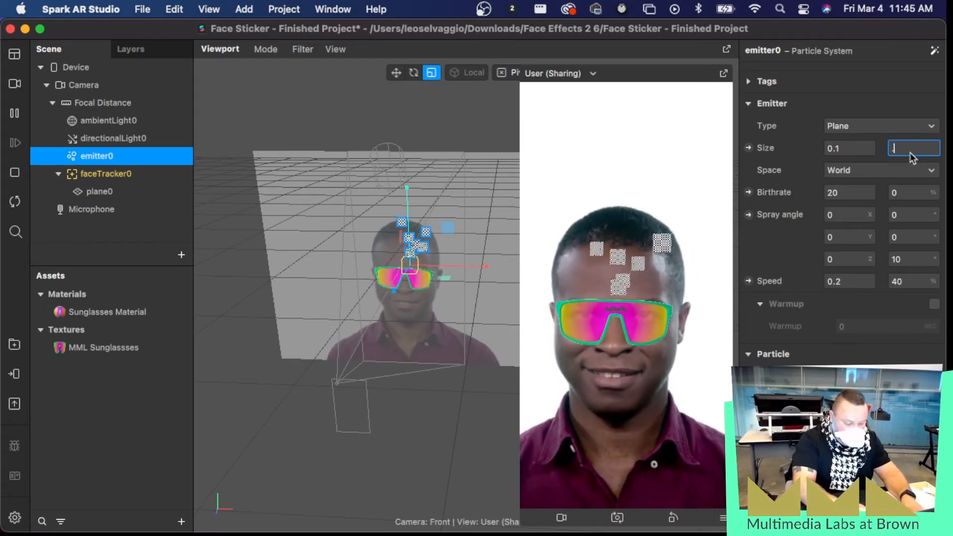
{"action": "type", "text": ".6"}
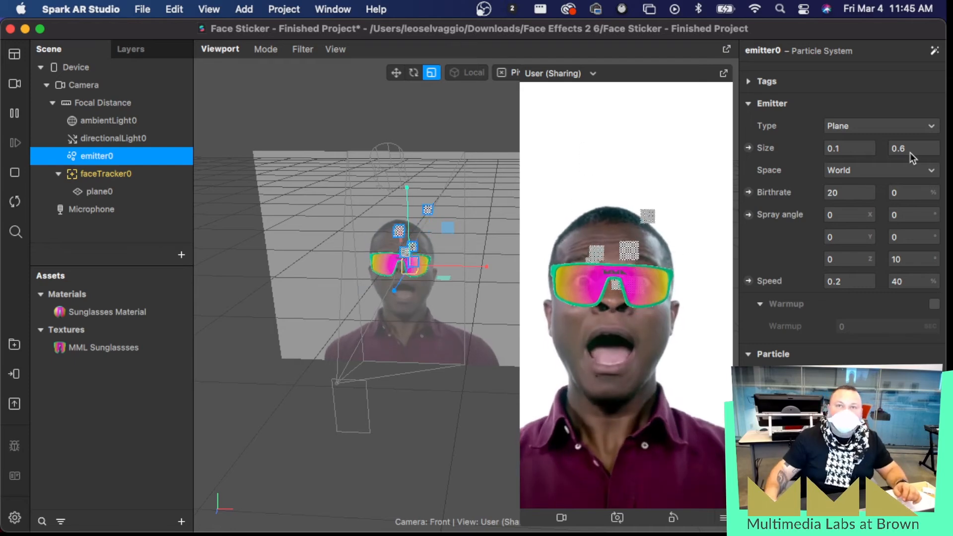
{"action": "left_click", "coordinate": [910, 148]}
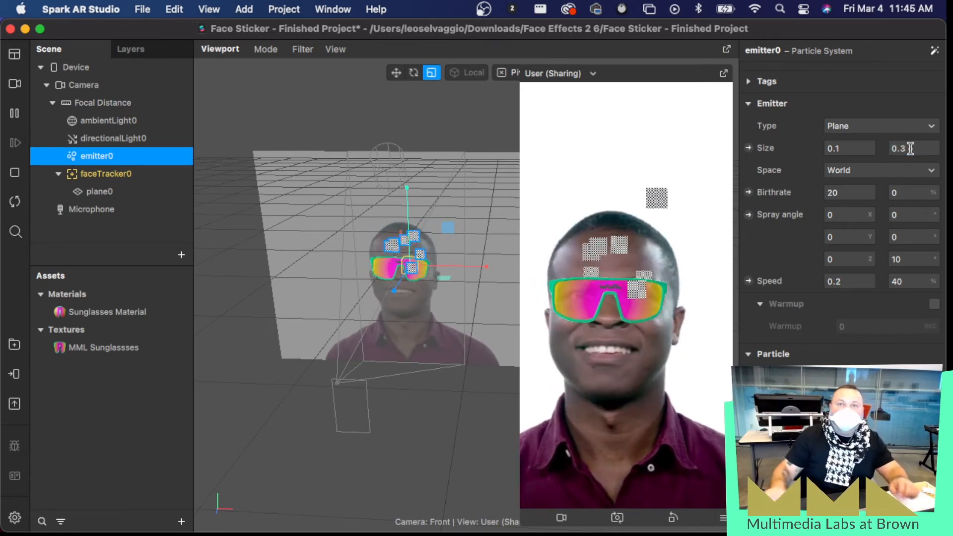
Step: Pause the face video, rotate emitter0 upside down so its particles stream downward, and resume playback
{"action": "scroll", "coordinate": [796, 265], "scroll_direction": "down", "scroll_amount": 3}
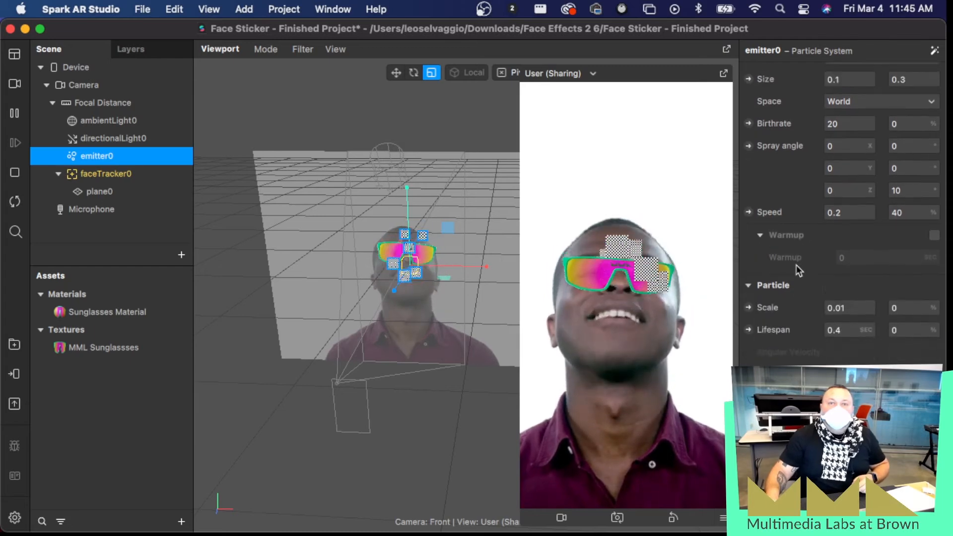
{"action": "scroll", "coordinate": [796, 265], "scroll_direction": "up", "scroll_amount": 3}
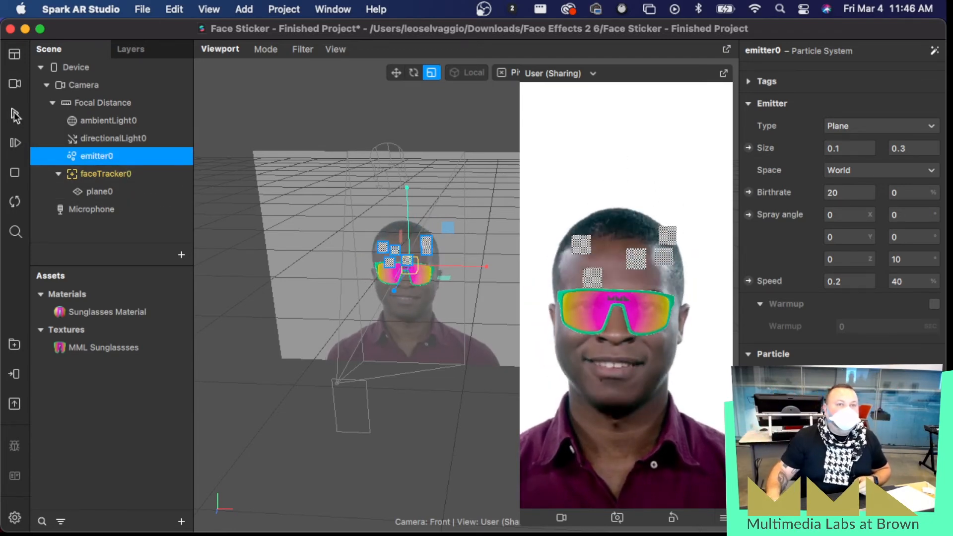
{"action": "left_click", "coordinate": [414, 73]}
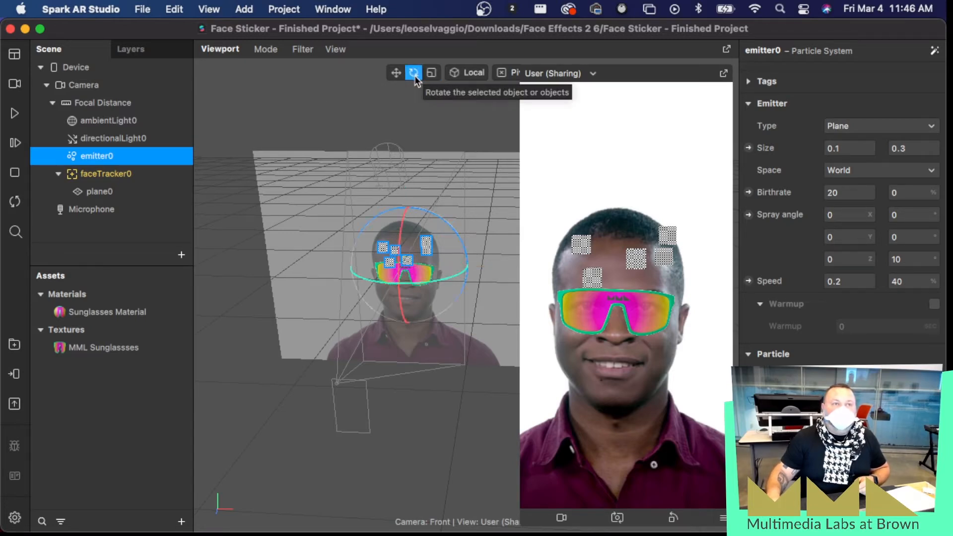
{"action": "left_click_drag", "start_coordinate": [277, 339], "coordinate": [416, 247]}
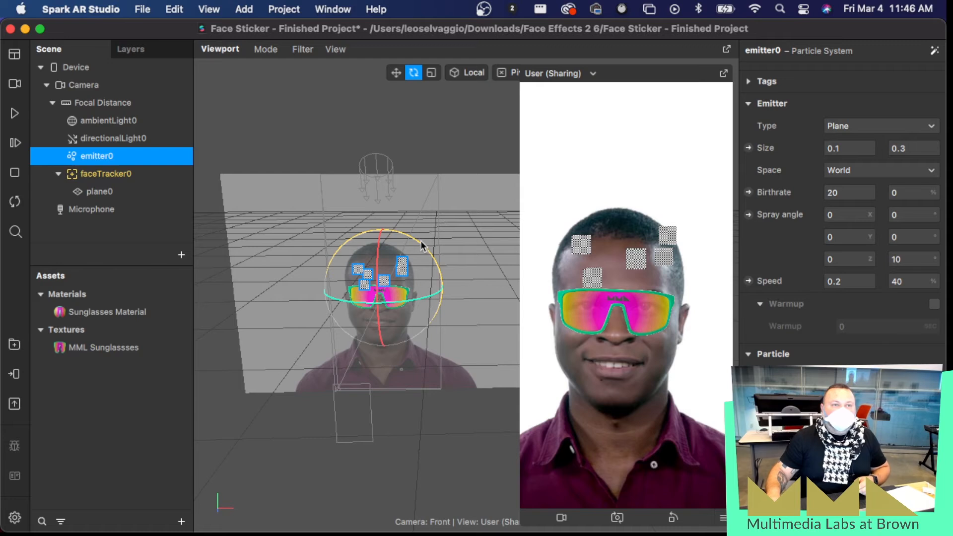
{"action": "left_click_drag", "start_coordinate": [421, 245], "coordinate": [353, 243]}
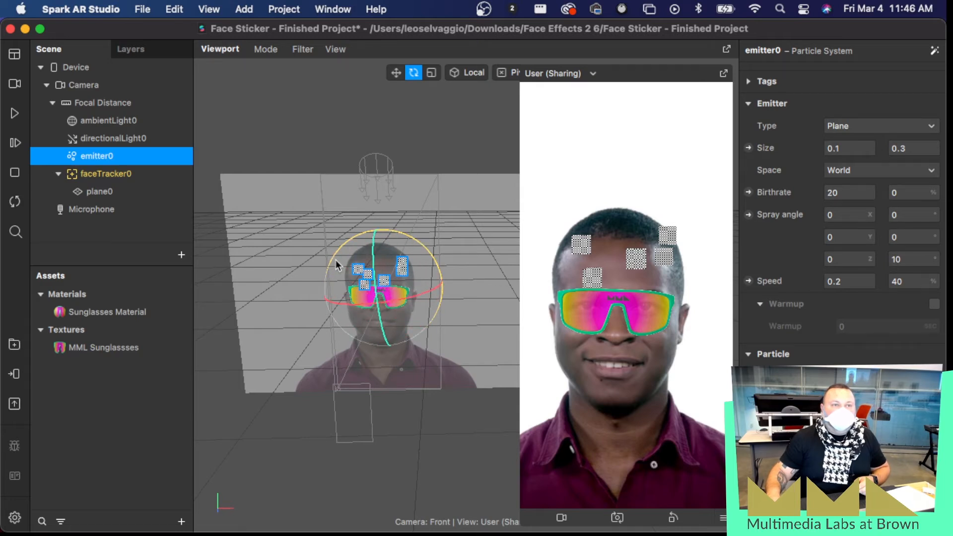
{"action": "left_click_drag", "start_coordinate": [342, 333], "coordinate": [345, 337]}
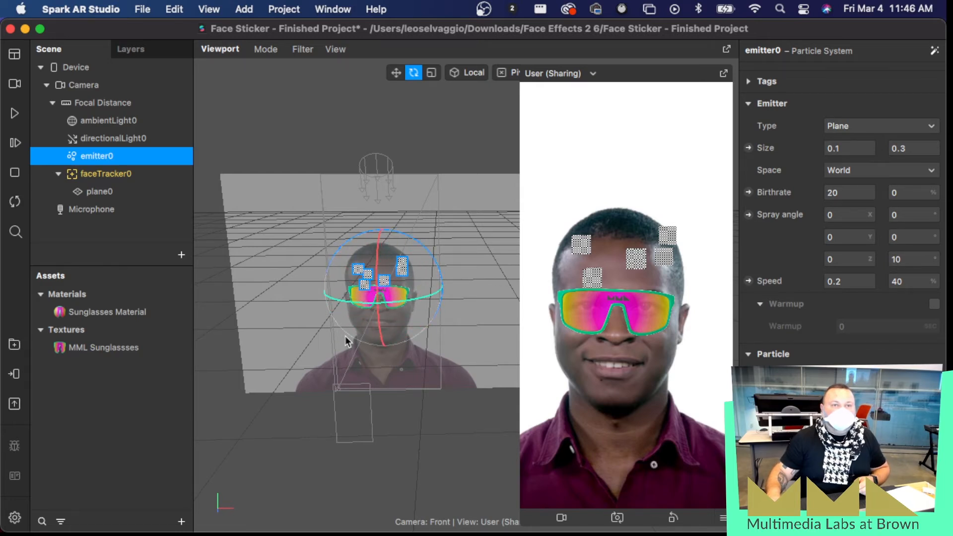
{"action": "left_click", "coordinate": [14, 116]}
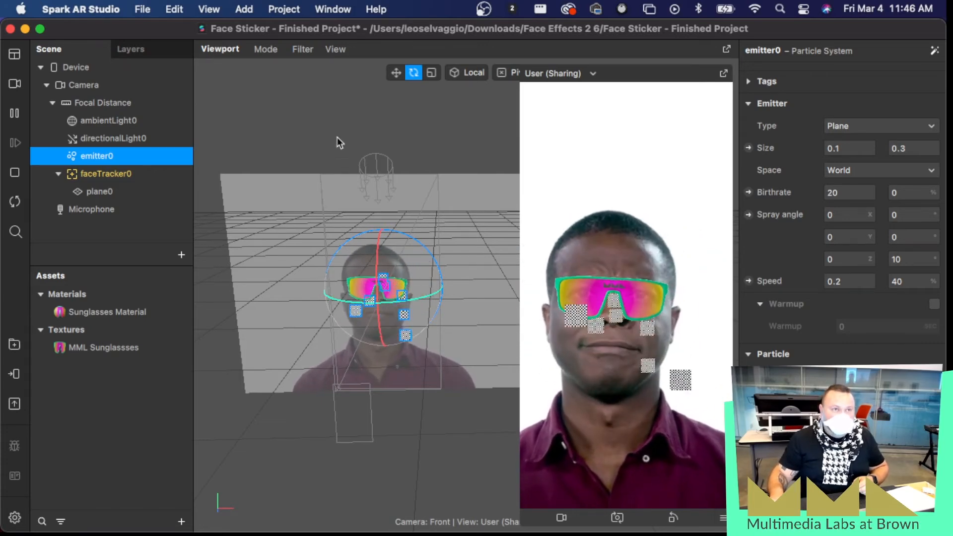
Step: Move emitter0 up to above the head and set its particle lifespan to 3 seconds
{"action": "left_click", "coordinate": [395, 73]}
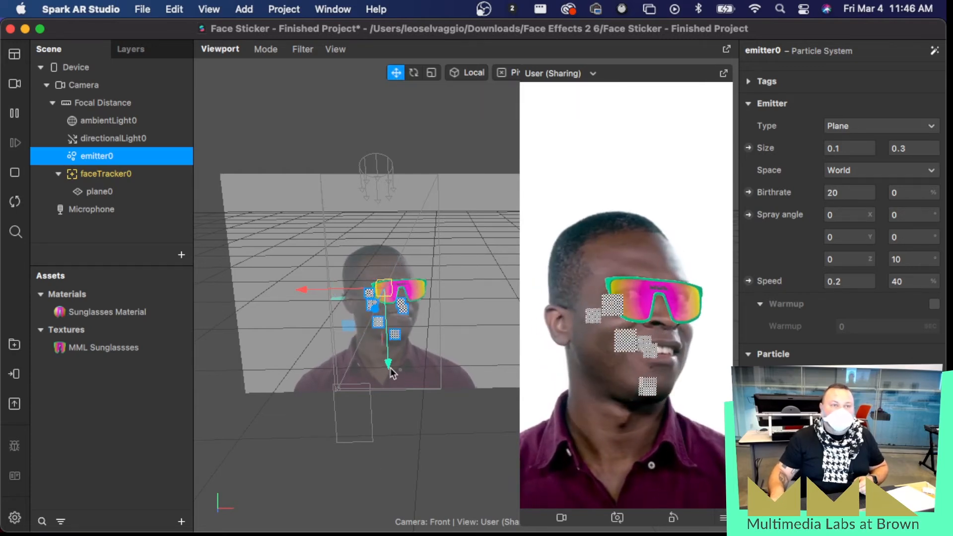
{"action": "left_click_drag", "start_coordinate": [393, 374], "coordinate": [386, 253]}
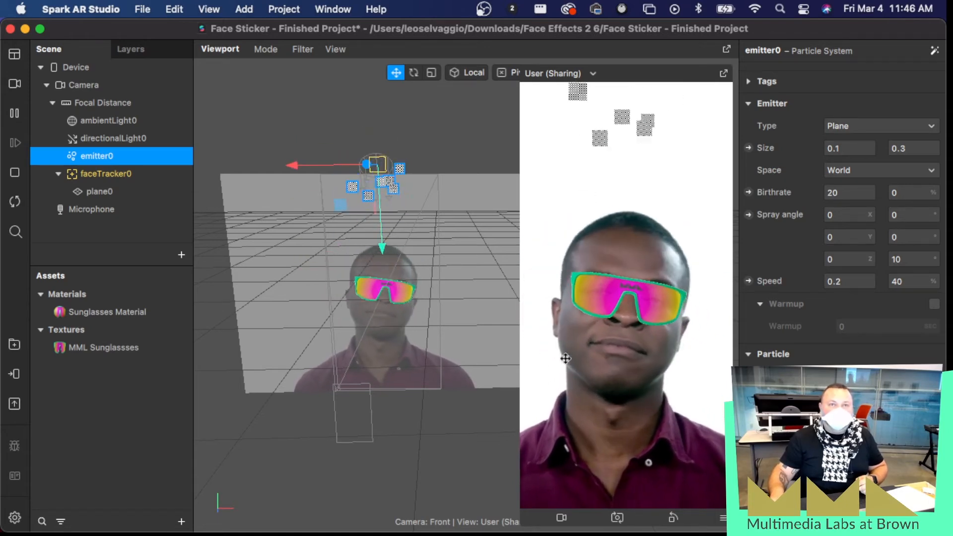
{"action": "scroll", "coordinate": [775, 339], "scroll_direction": "down", "scroll_amount": 3}
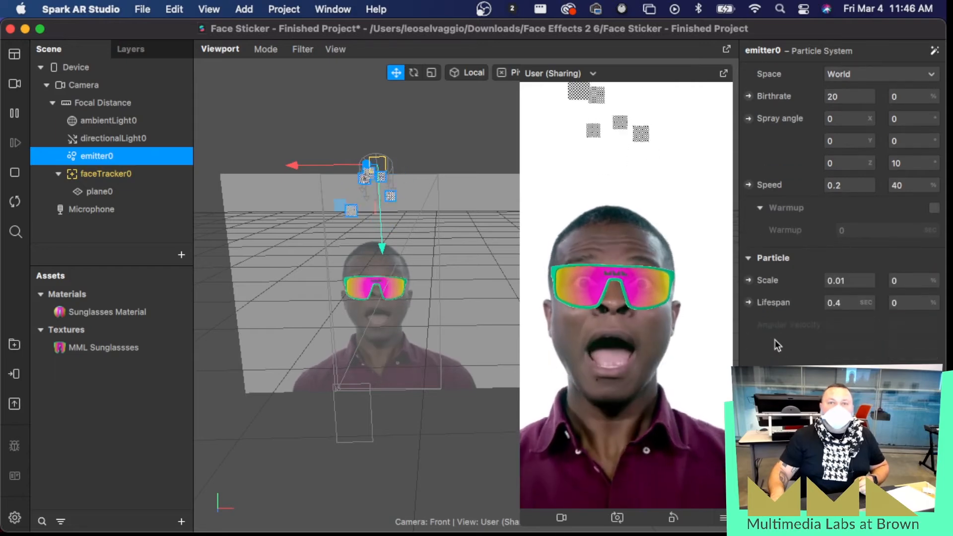
{"action": "scroll", "coordinate": [776, 340], "scroll_direction": "up", "scroll_amount": 3}
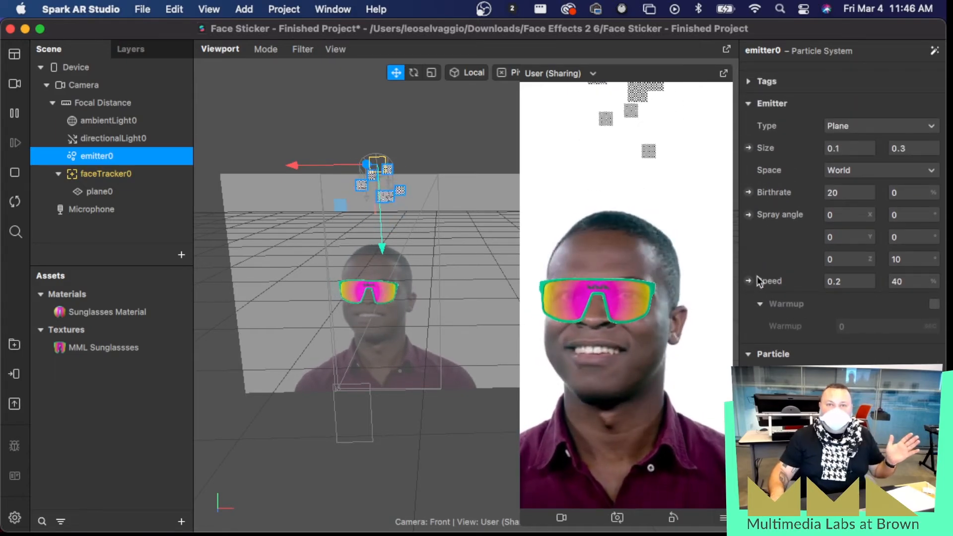
{"action": "scroll", "coordinate": [765, 251], "scroll_direction": "down", "scroll_amount": 2}
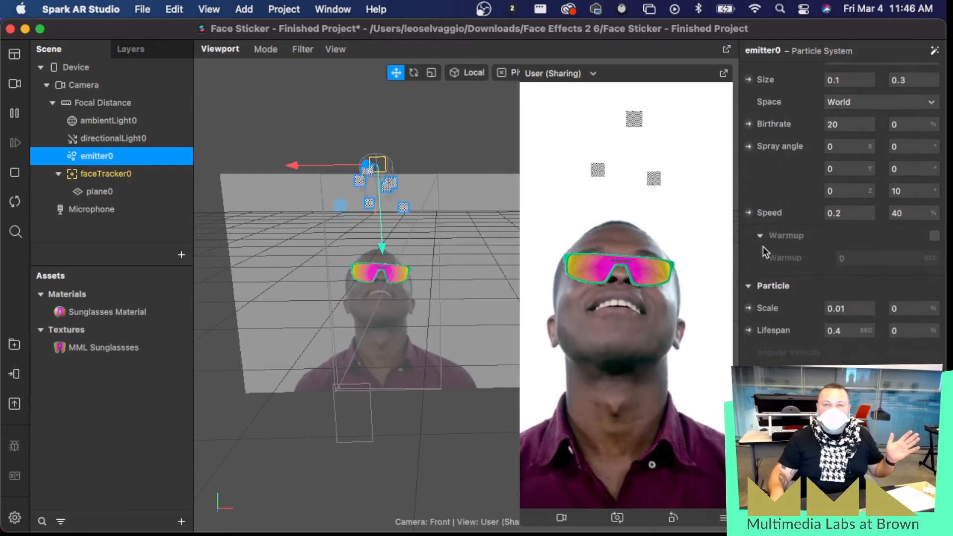
{"action": "scroll", "coordinate": [764, 249], "scroll_direction": "down", "scroll_amount": 1}
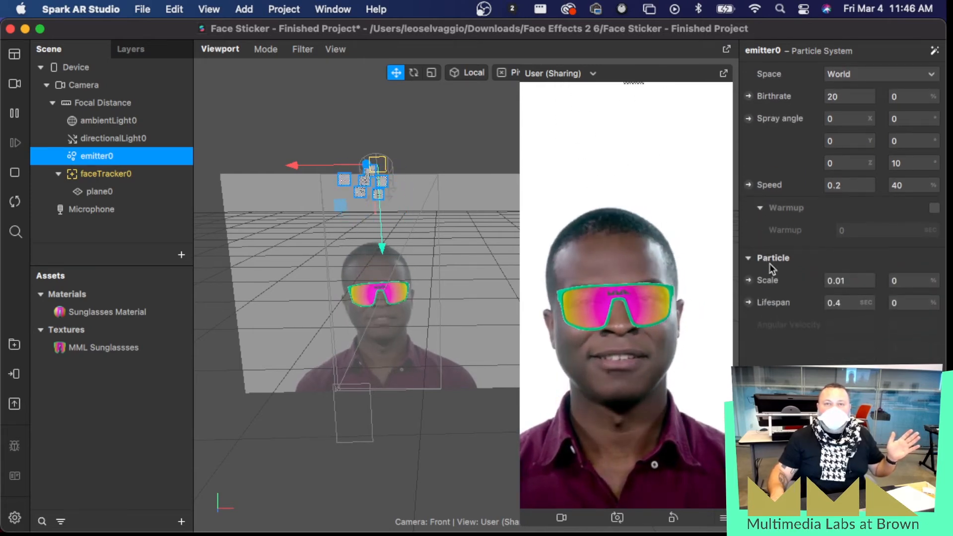
{"action": "left_click", "coordinate": [840, 303]}
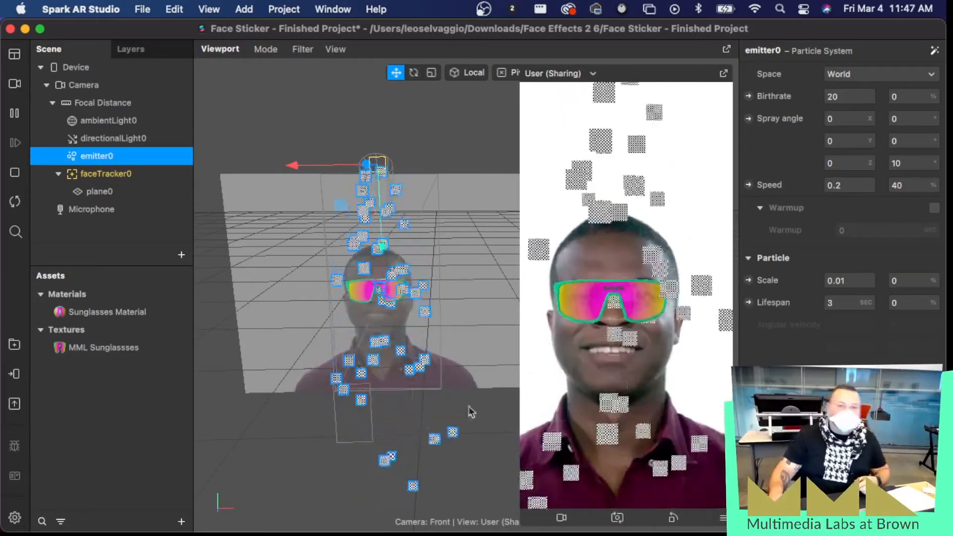
Step: Try the Star and Cube particle shapes on emitter0 and set the shape back to Plane
{"action": "scroll", "coordinate": [842, 209], "scroll_direction": "down", "scroll_amount": 4}
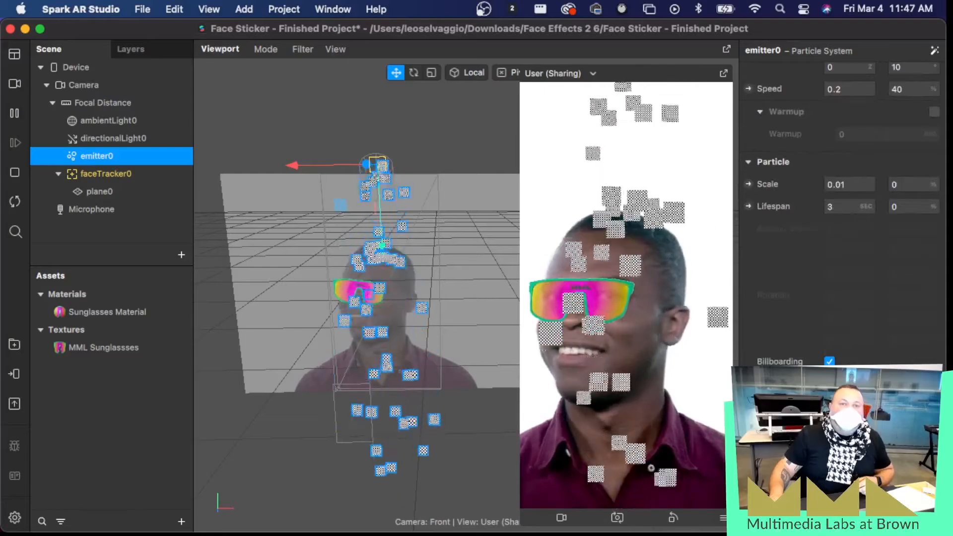
{"action": "scroll", "coordinate": [842, 208], "scroll_direction": "down", "scroll_amount": 4}
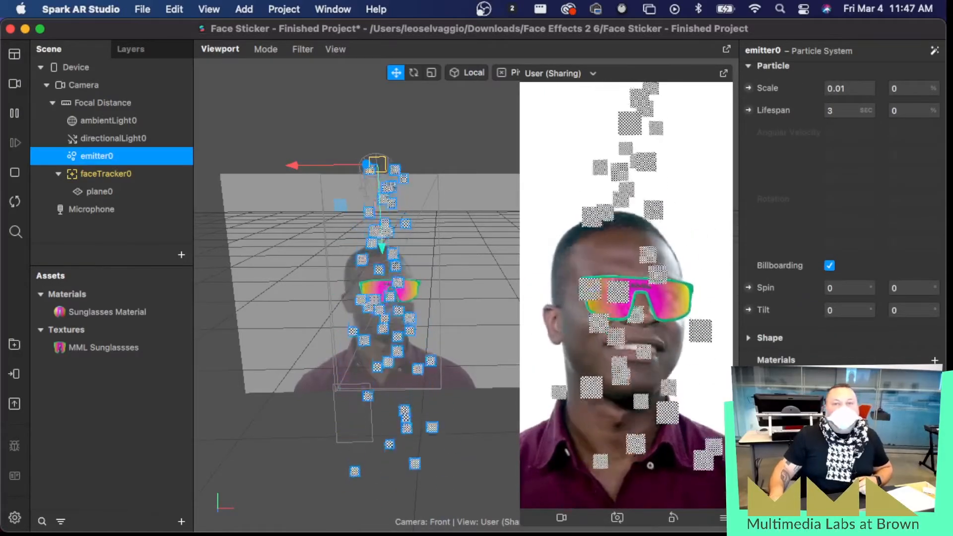
{"action": "scroll", "coordinate": [841, 209], "scroll_direction": "down", "scroll_amount": 2}
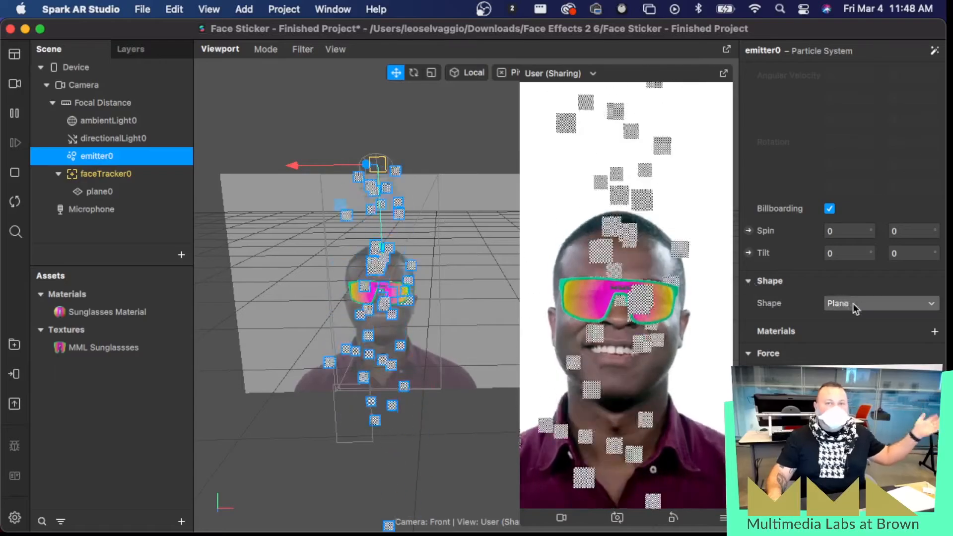
{"action": "left_click", "coordinate": [852, 303]}
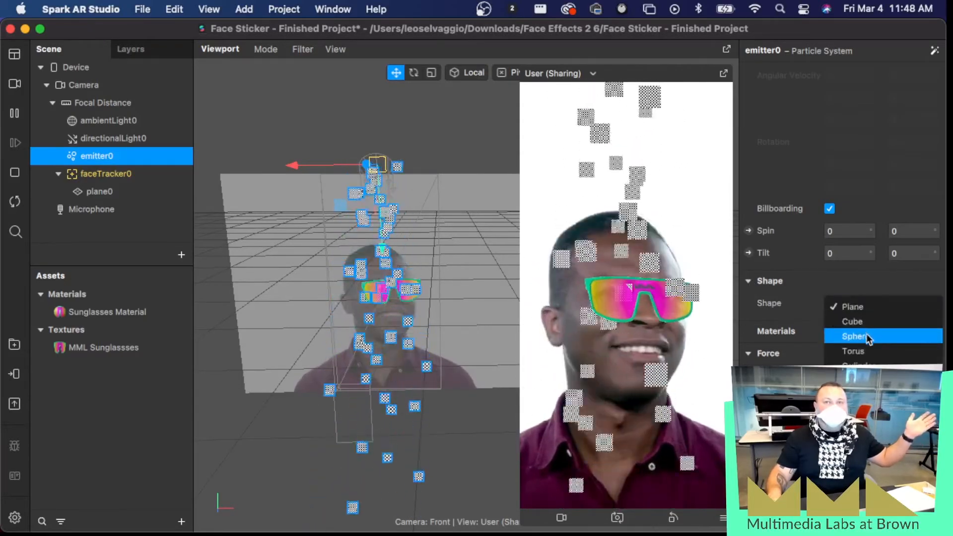
{"action": "left_click", "coordinate": [863, 381]}
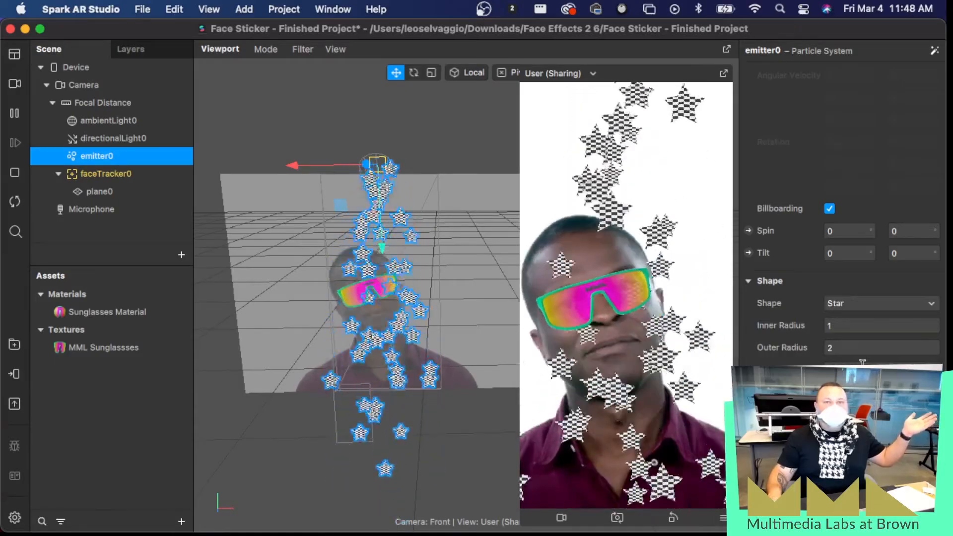
{"action": "left_click", "coordinate": [852, 302]}
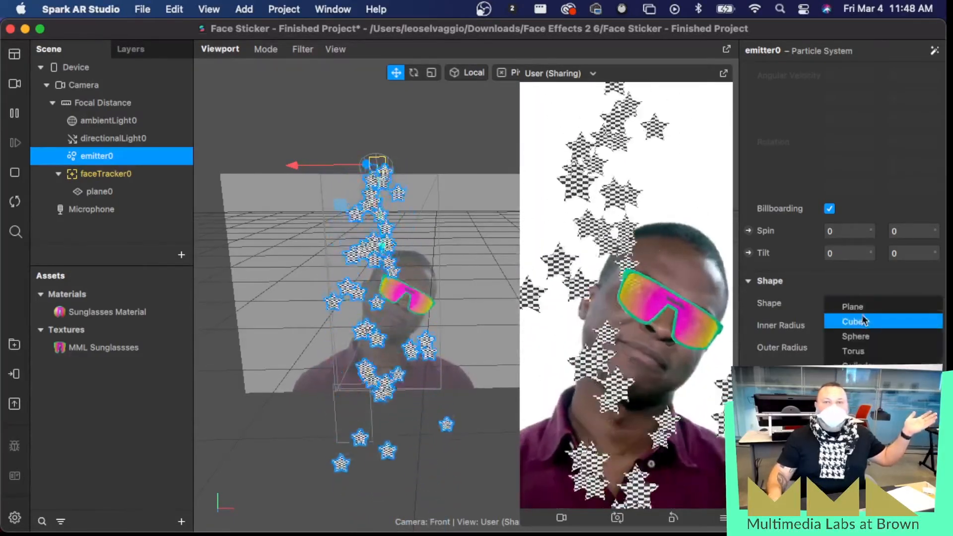
{"action": "left_click", "coordinate": [864, 323]}
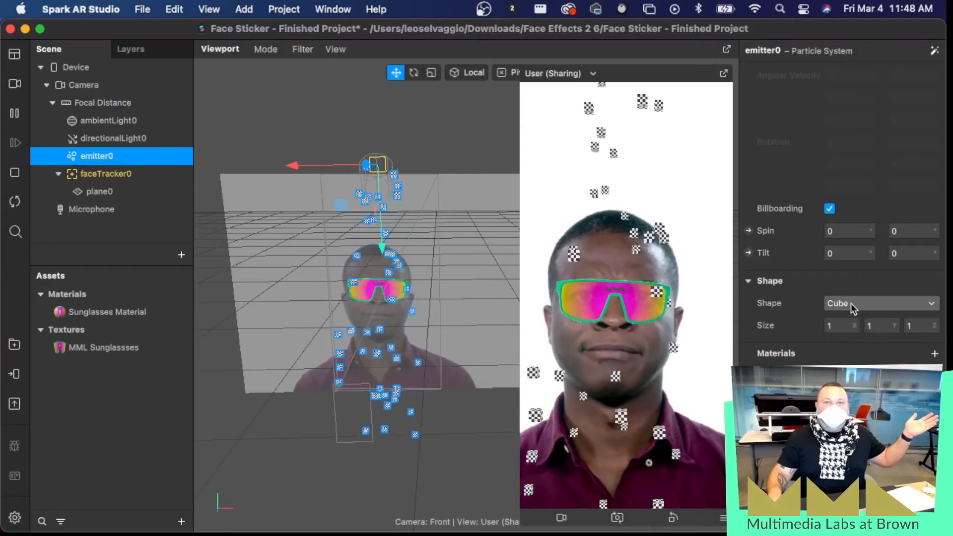
{"action": "left_click", "coordinate": [853, 304]}
{"action": "left_click", "coordinate": [850, 364]}
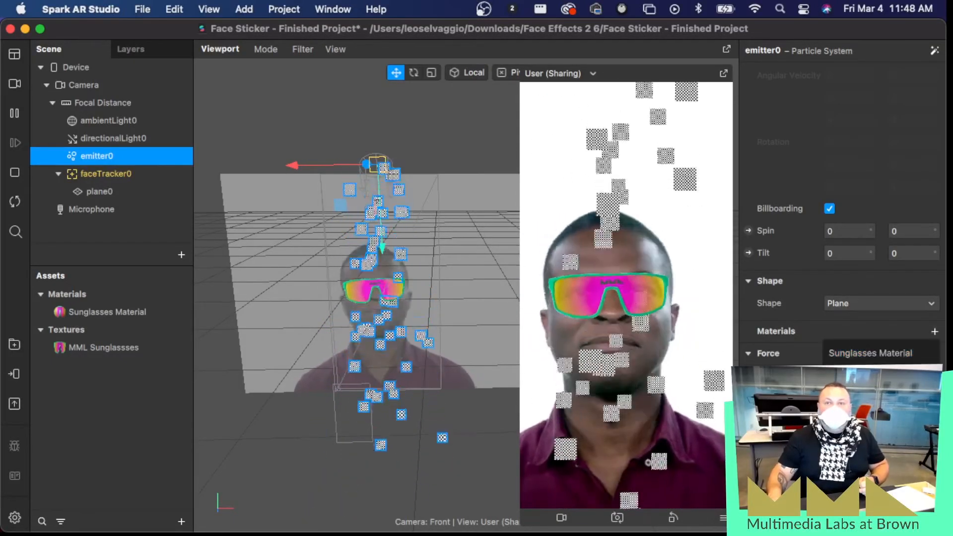
Step: Create a new material for emitter0's particles and rename it MML Snow Material
{"action": "left_click", "coordinate": [871, 375]}
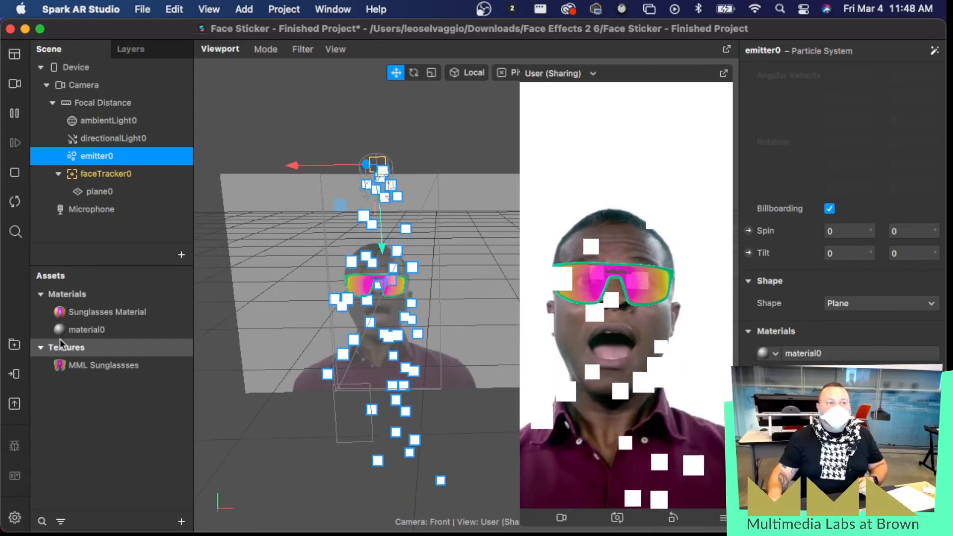
{"action": "double_click", "coordinate": [91, 330]}
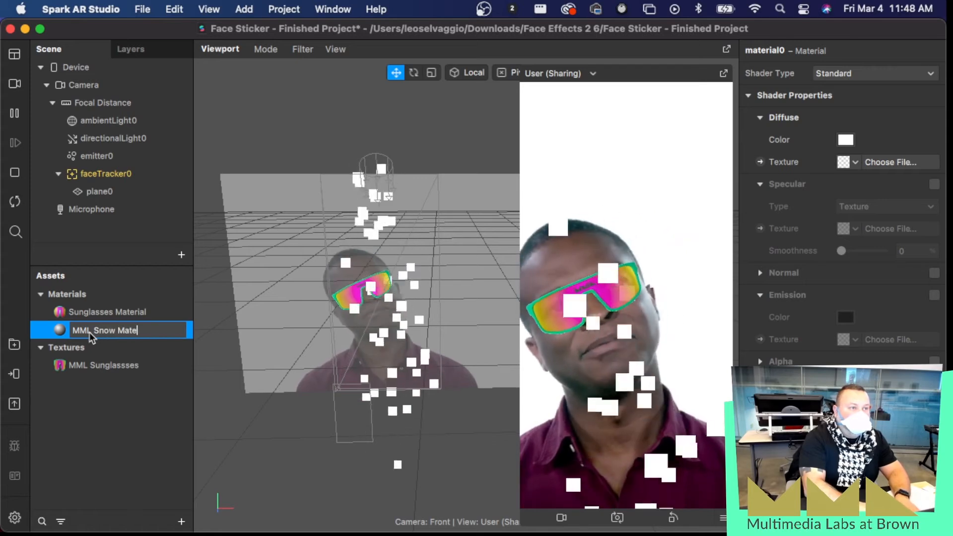
{"action": "left_click", "coordinate": [52, 312]}
{"action": "left_click", "coordinate": [69, 330]}
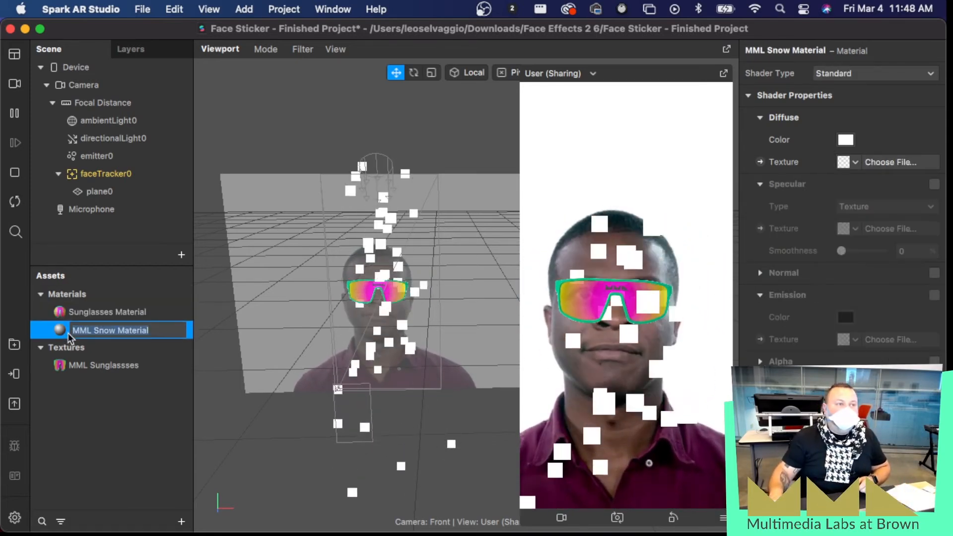
Step: Import MML Square Partilce.jpg as a new texture and use it as MML Snow Material's diffuse texture
{"action": "scroll", "coordinate": [781, 332], "scroll_direction": "down", "scroll_amount": 5}
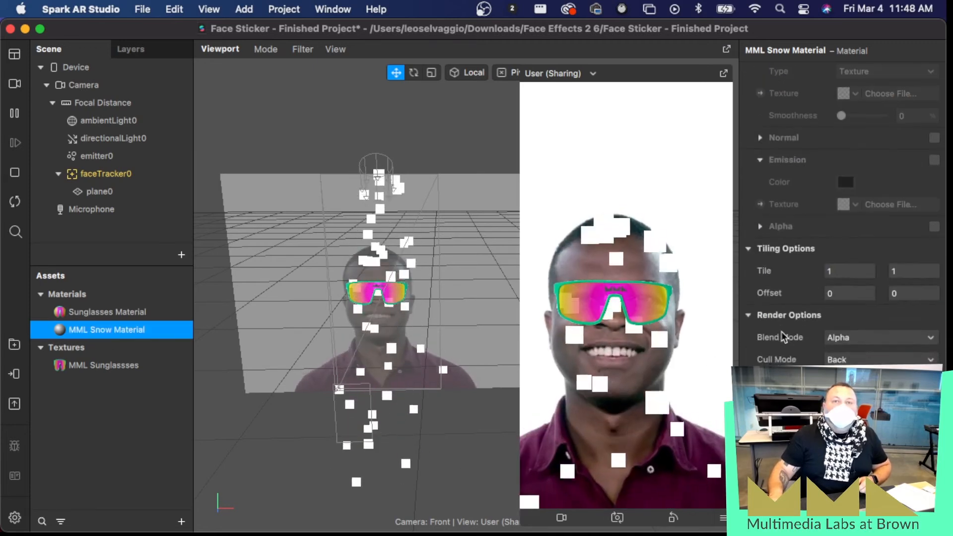
{"action": "scroll", "coordinate": [782, 332], "scroll_direction": "up", "scroll_amount": 5}
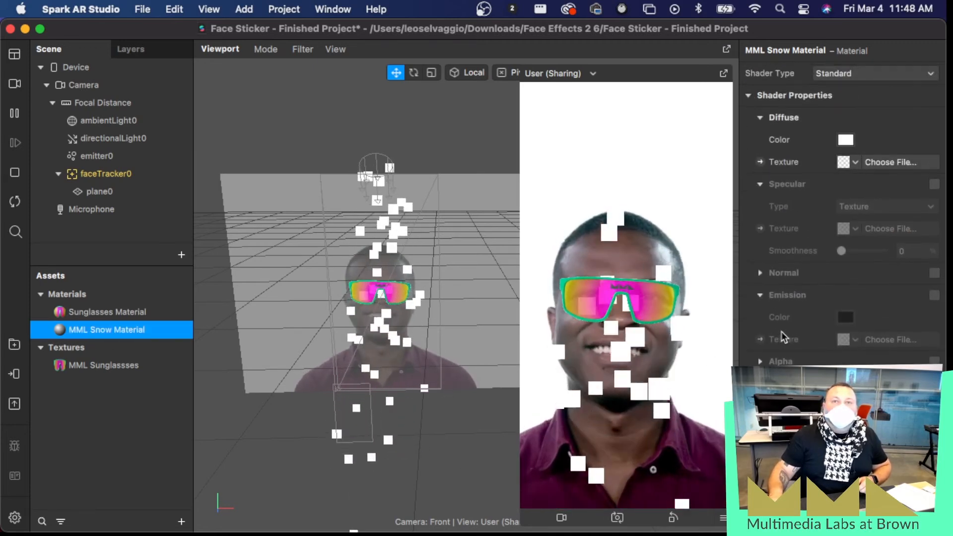
{"action": "left_click", "coordinate": [853, 163]}
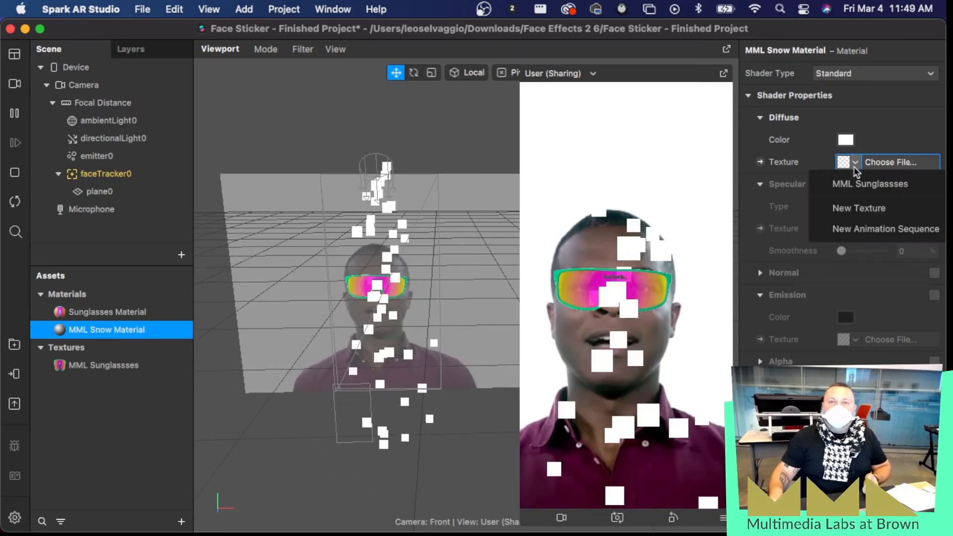
{"action": "left_click", "coordinate": [864, 212]}
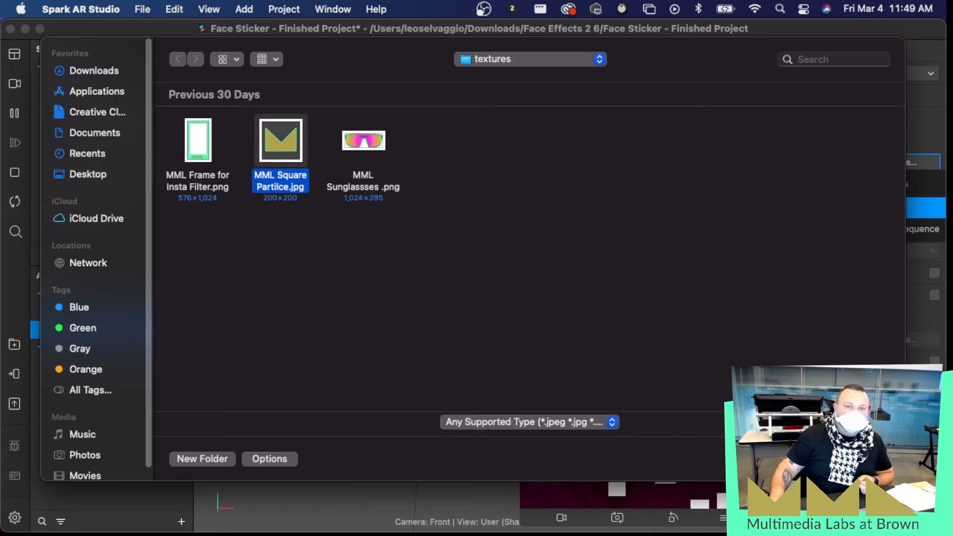
{"action": "key", "text": "Return"}
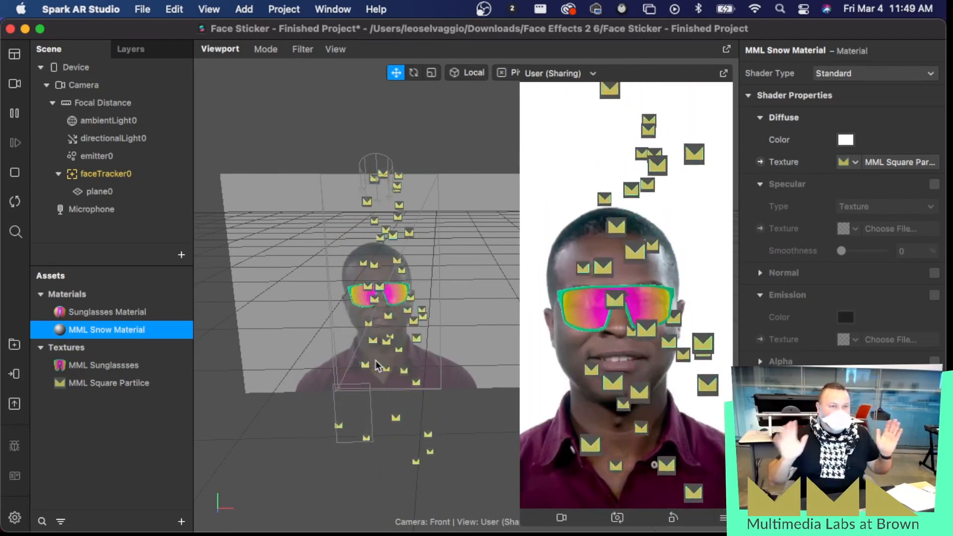
Step: Move emitter0 forward, in front of the face toward the camera, to a Z position of about 0.196
{"action": "left_click_drag", "start_coordinate": [443, 451], "coordinate": [323, 425]}
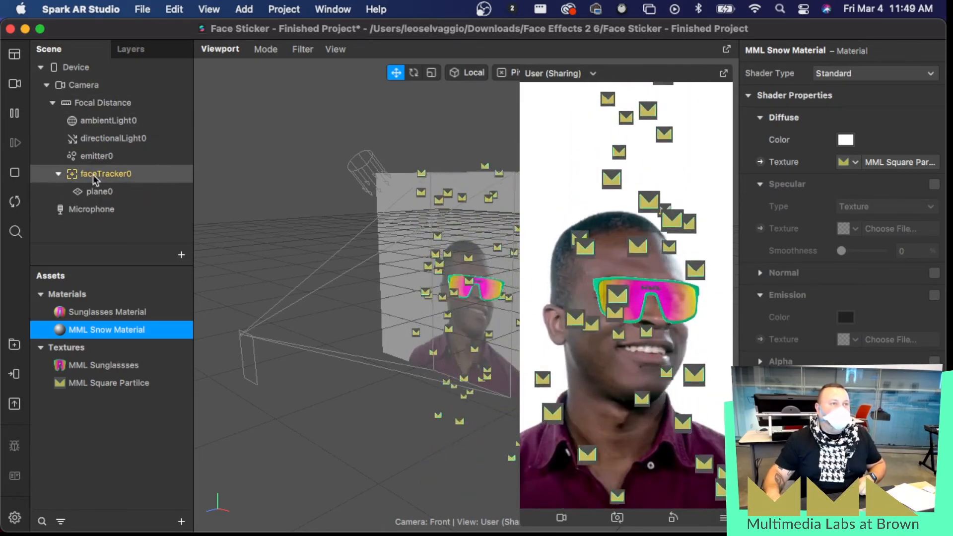
{"action": "left_click", "coordinate": [97, 191]}
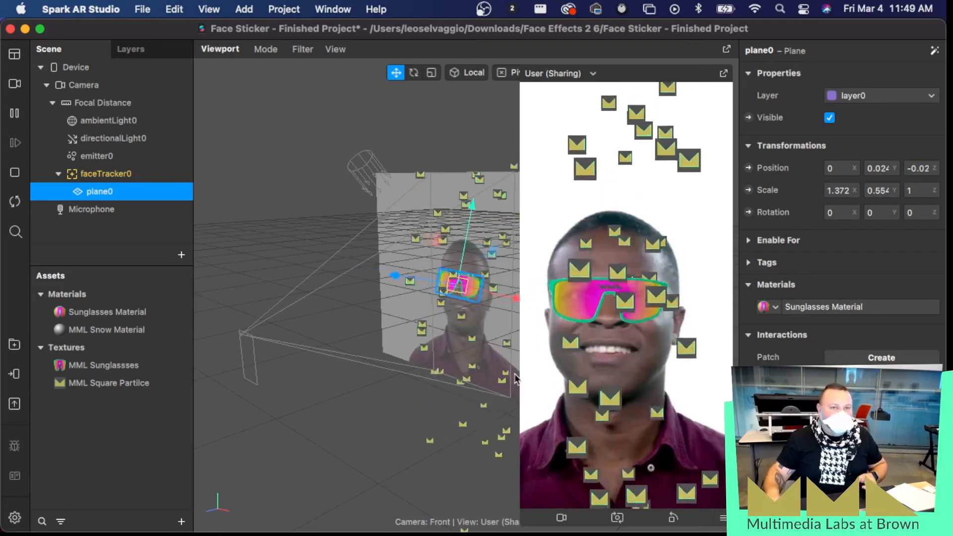
{"action": "left_click", "coordinate": [84, 155]}
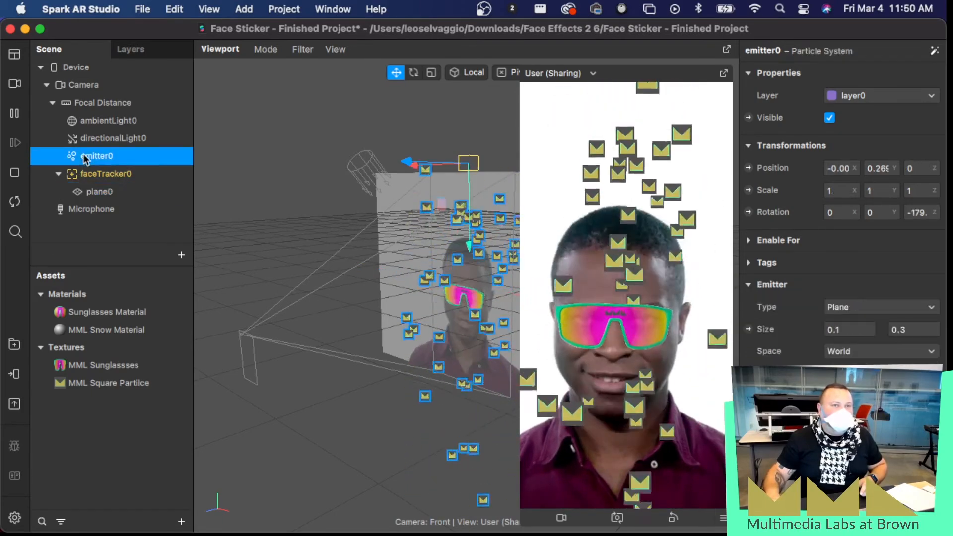
{"action": "left_click", "coordinate": [13, 117]}
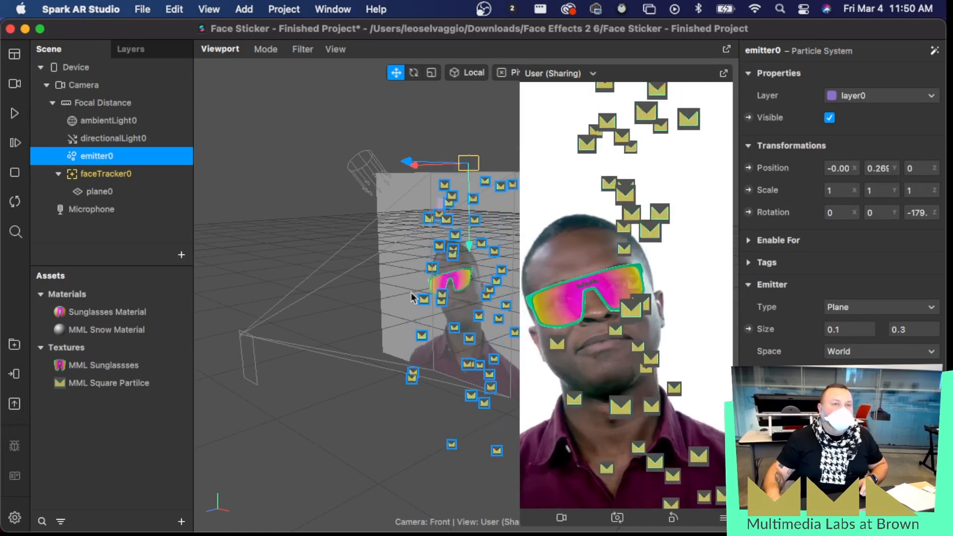
{"action": "left_click_drag", "start_coordinate": [356, 284], "coordinate": [415, 321], "text": "alt"}
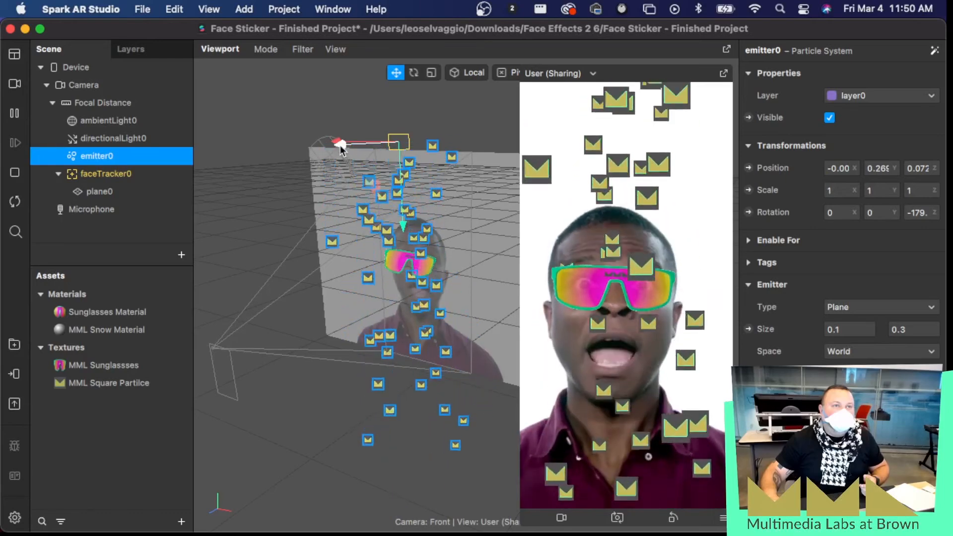
{"action": "left_click_drag", "start_coordinate": [331, 141], "coordinate": [294, 156]}
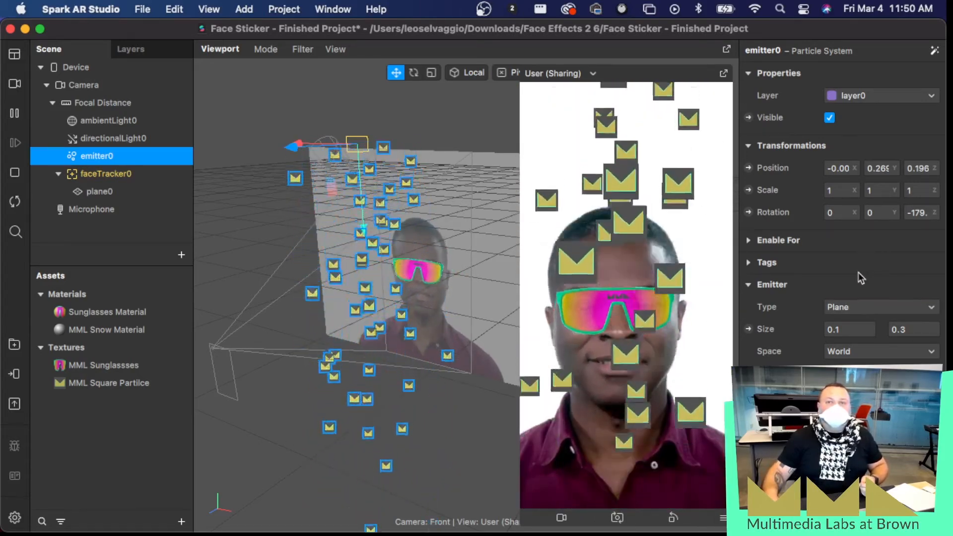
Step: Set emitter0's plane size to 0.5 by 0.2
{"action": "scroll", "coordinate": [769, 318], "scroll_direction": "down", "scroll_amount": 5}
{"action": "scroll", "coordinate": [771, 322], "scroll_direction": "up", "scroll_amount": 5}
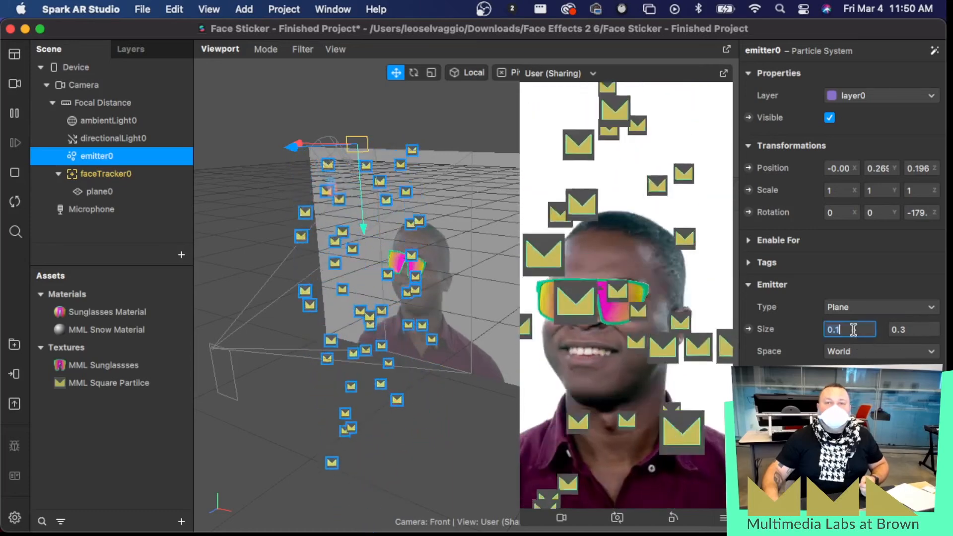
{"action": "key", "text": "BackSpace"}
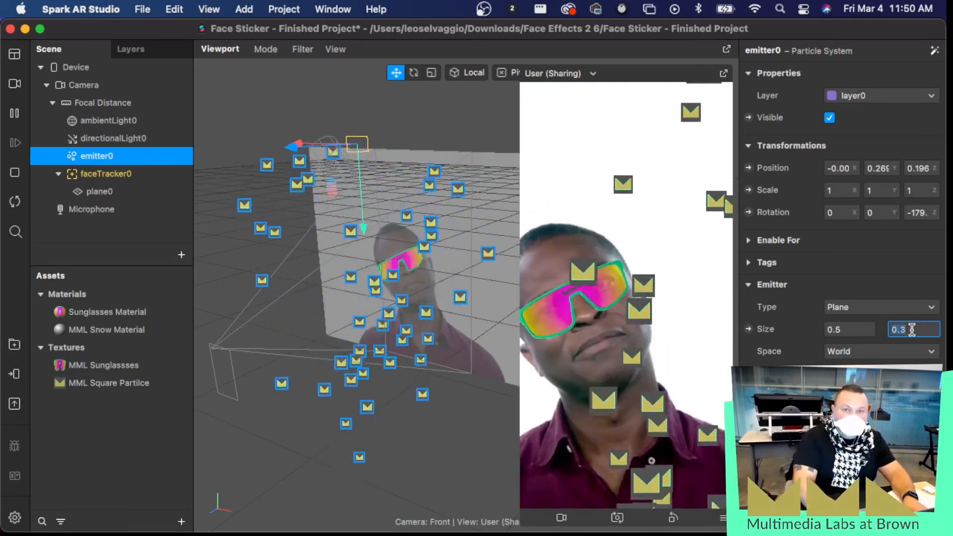
{"action": "type", "text": "0.2"}
{"action": "key", "text": "Return"}
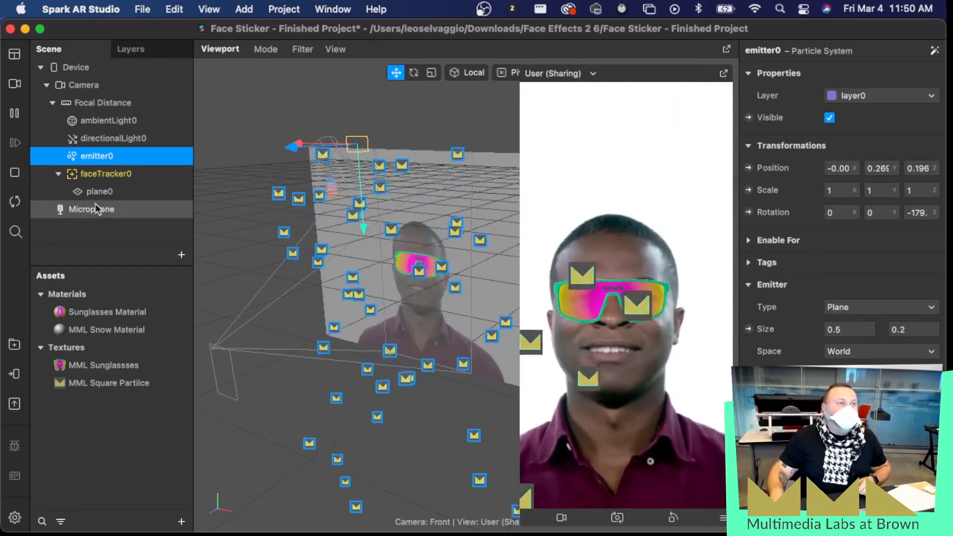
Step: Insert a 2D Rectangle object into the scene with nothing selected as its parent
{"action": "left_click", "coordinate": [129, 231]}
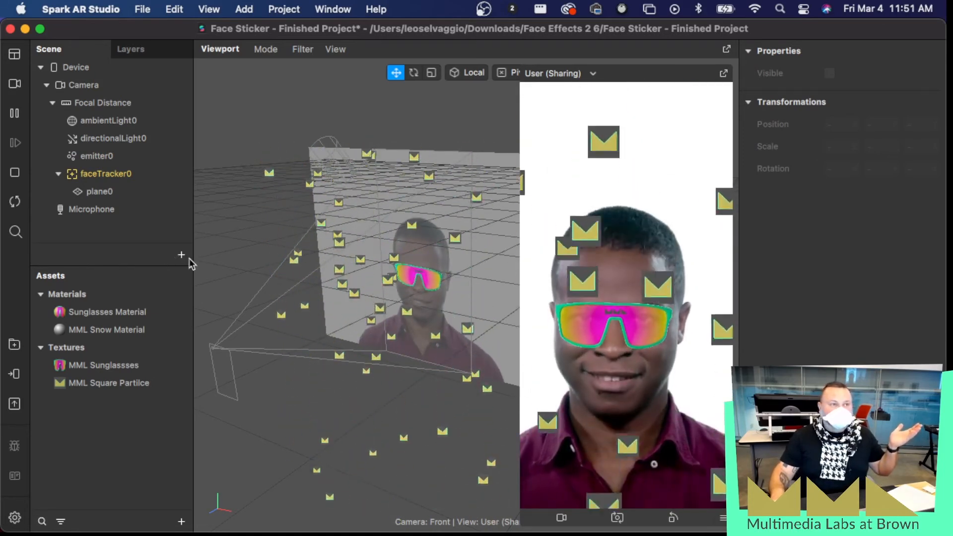
{"action": "left_click", "coordinate": [183, 255]}
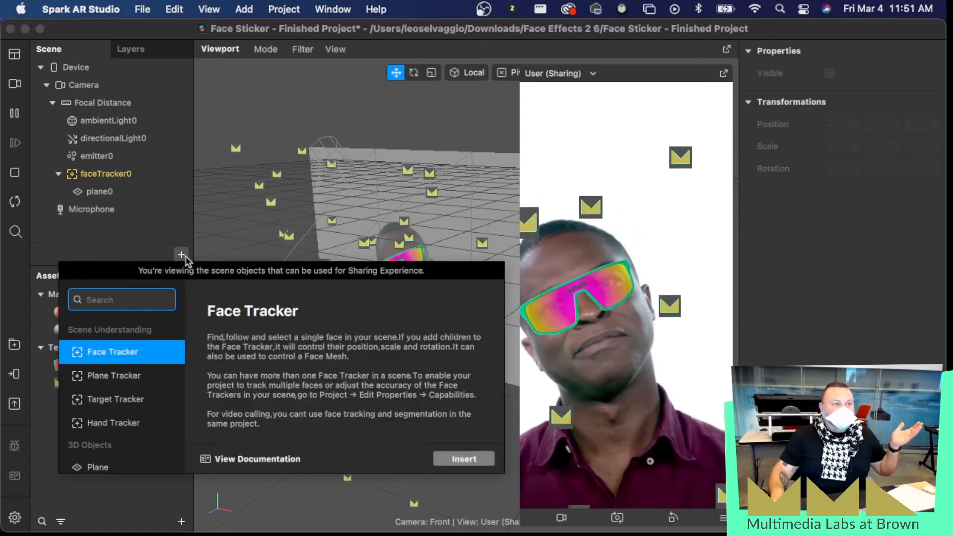
{"action": "scroll", "coordinate": [120, 418], "scroll_direction": "down", "scroll_amount": 5}
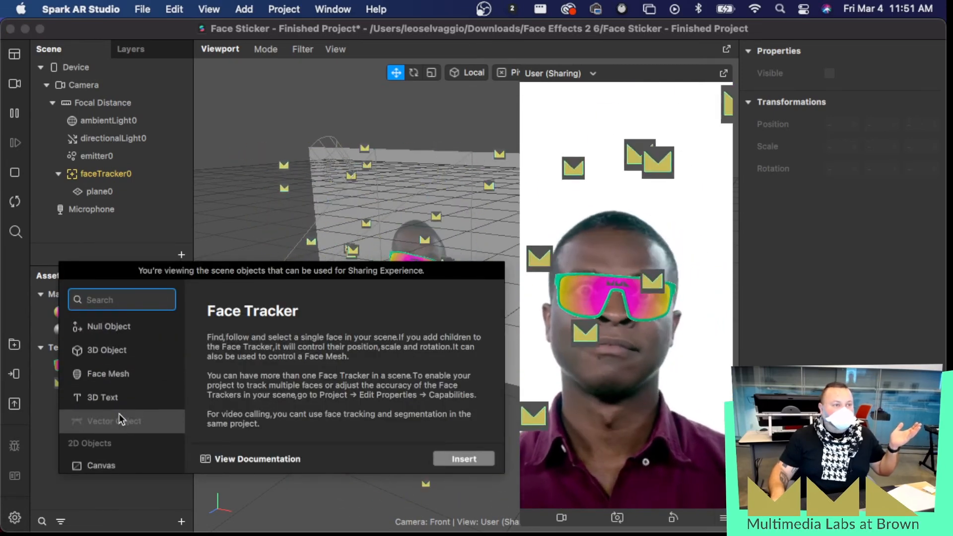
{"action": "scroll", "coordinate": [118, 414], "scroll_direction": "down", "scroll_amount": 3}
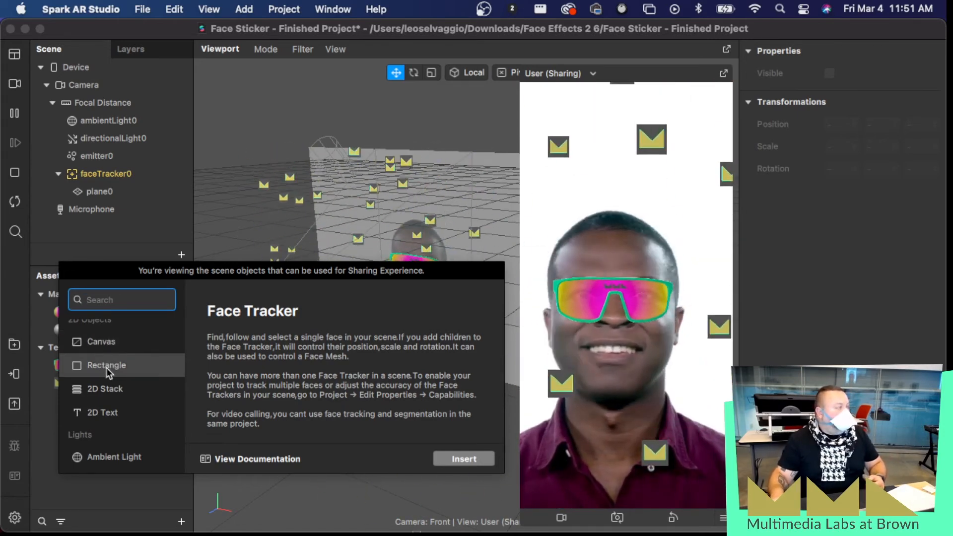
{"action": "left_click", "coordinate": [107, 368]}
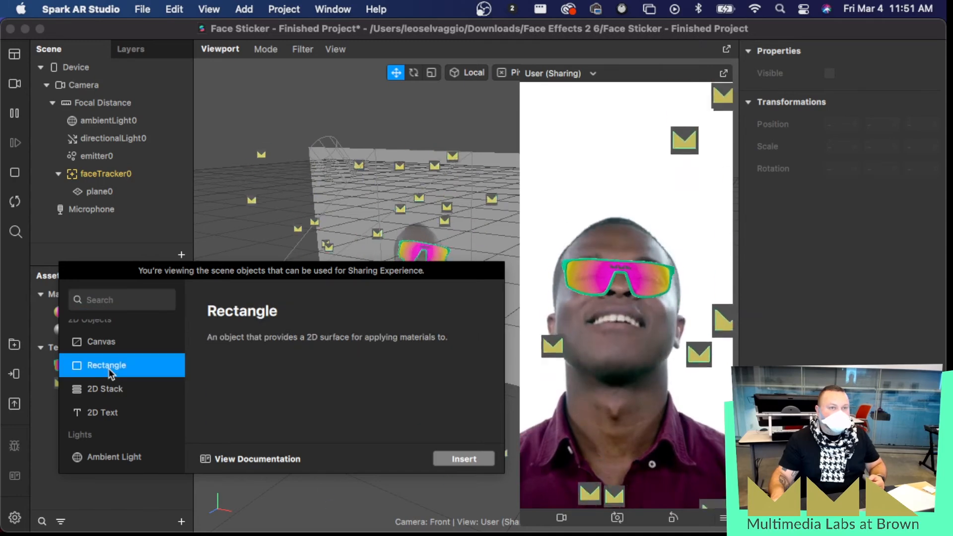
{"action": "left_click", "coordinate": [483, 459]}
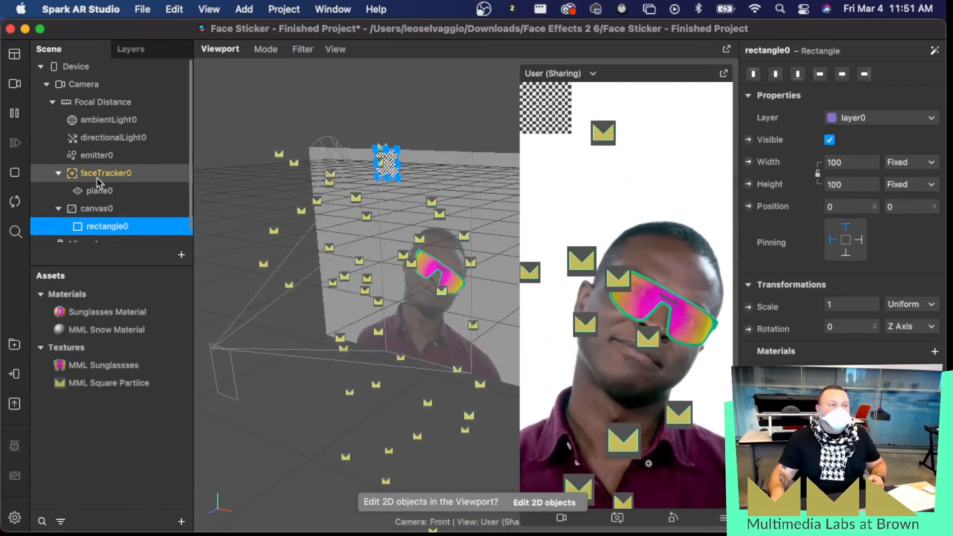
Step: Create a new material for rectangle0
{"action": "scroll", "coordinate": [97, 188], "scroll_direction": "down", "scroll_amount": 1}
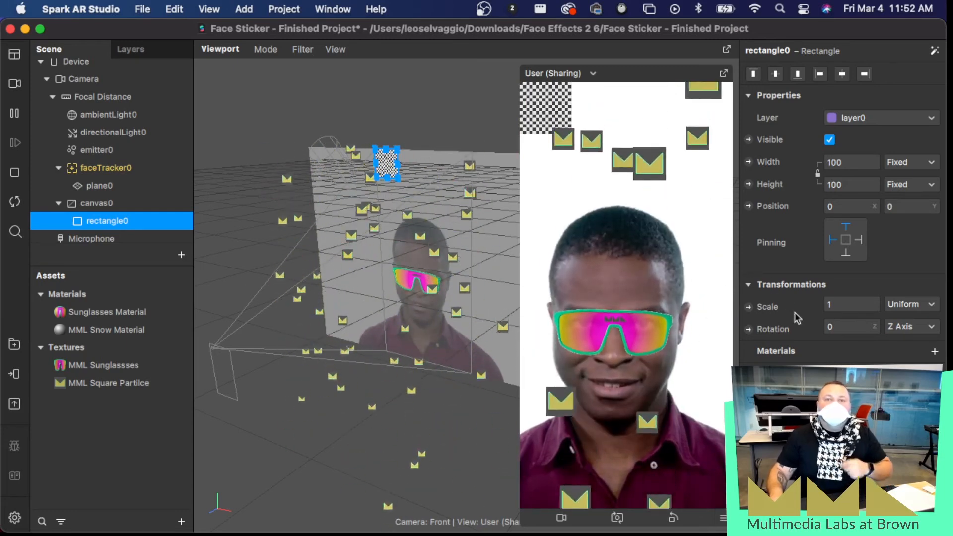
{"action": "left_click", "coordinate": [937, 353]}
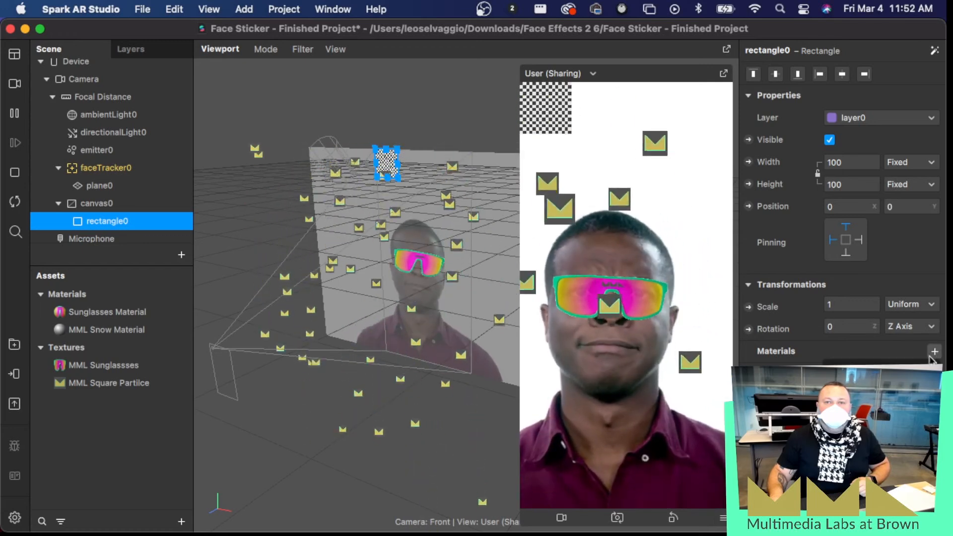
{"action": "left_click", "coordinate": [881, 376]}
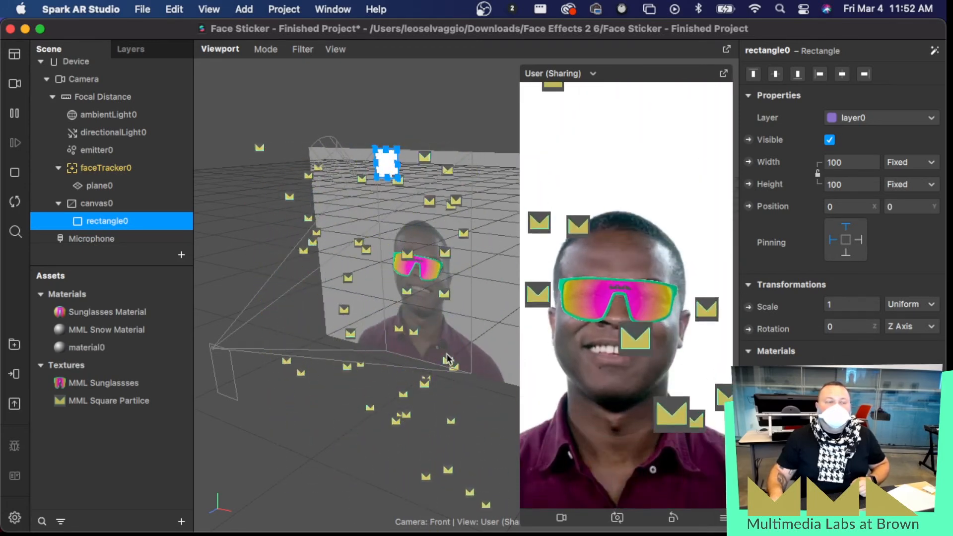
Step: Rename rectangle0's newly created material as MML Frame Material
{"action": "double_click", "coordinate": [92, 350]}
{"action": "key", "text": "BackSpace"}
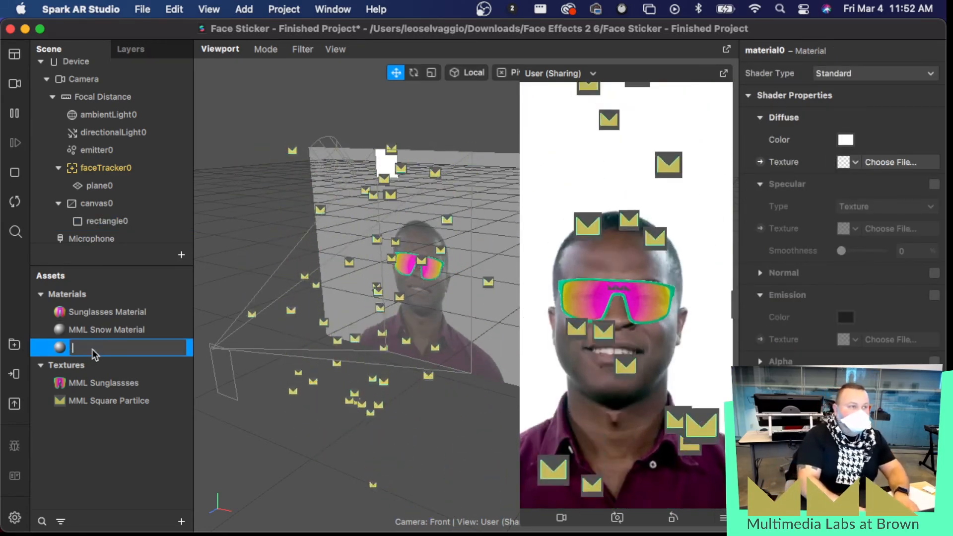
{"action": "type", "text": "MML Fram"}
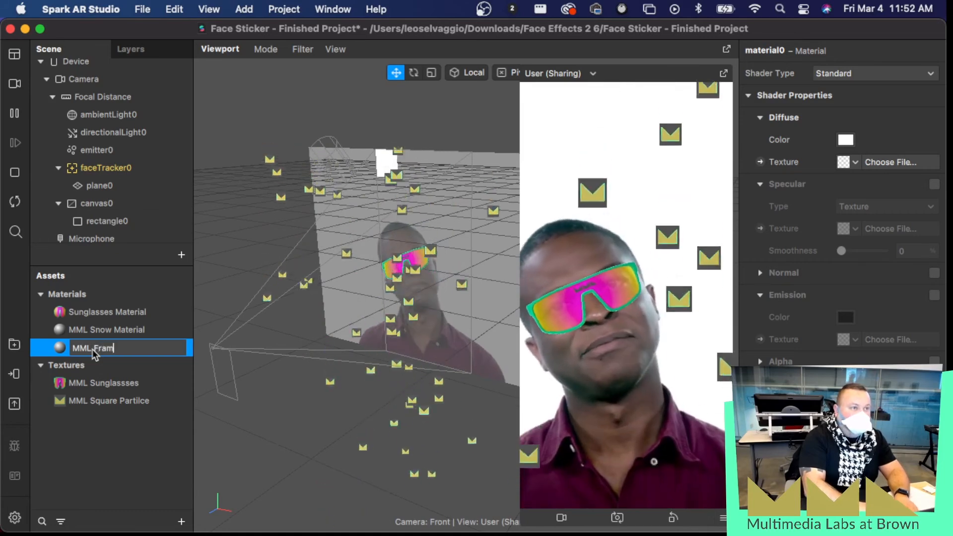
{"action": "type", "text": "e Mat"}
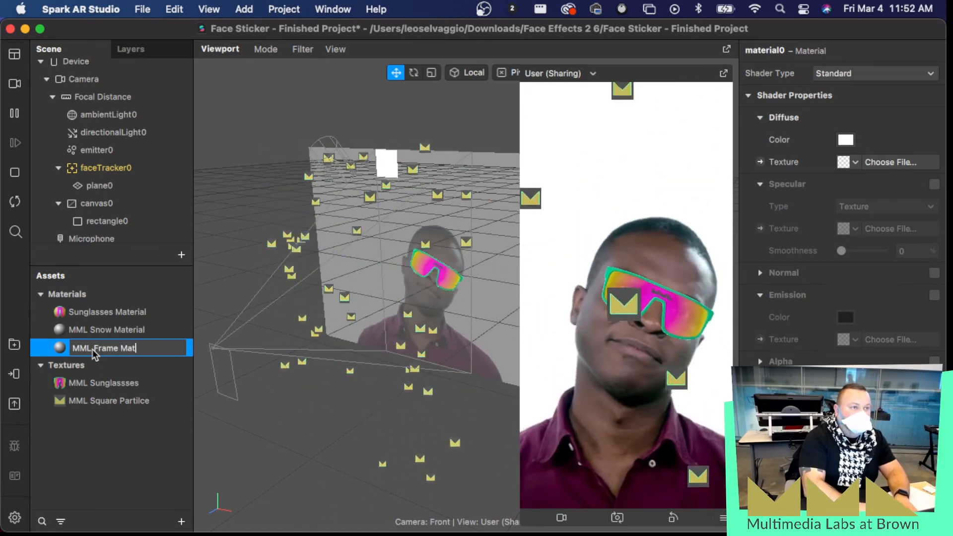
{"action": "type", "text": "erial"}
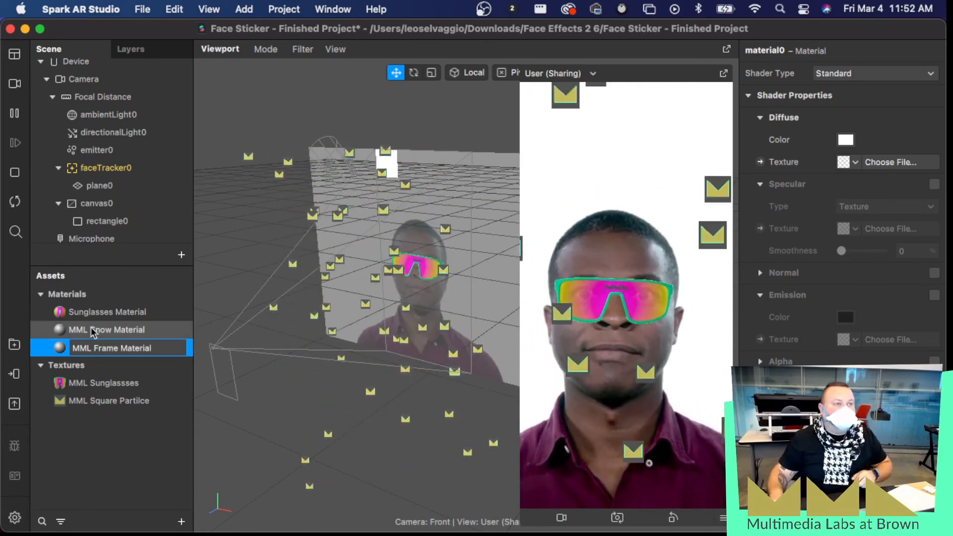
{"action": "double_click", "coordinate": [97, 330]}
{"action": "double_click", "coordinate": [100, 352]}
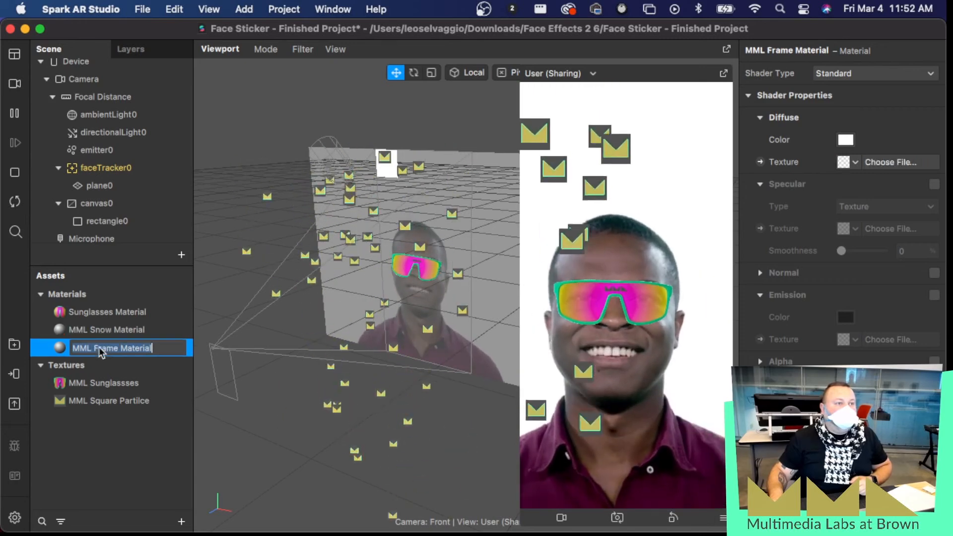
{"action": "left_click", "coordinate": [91, 445]}
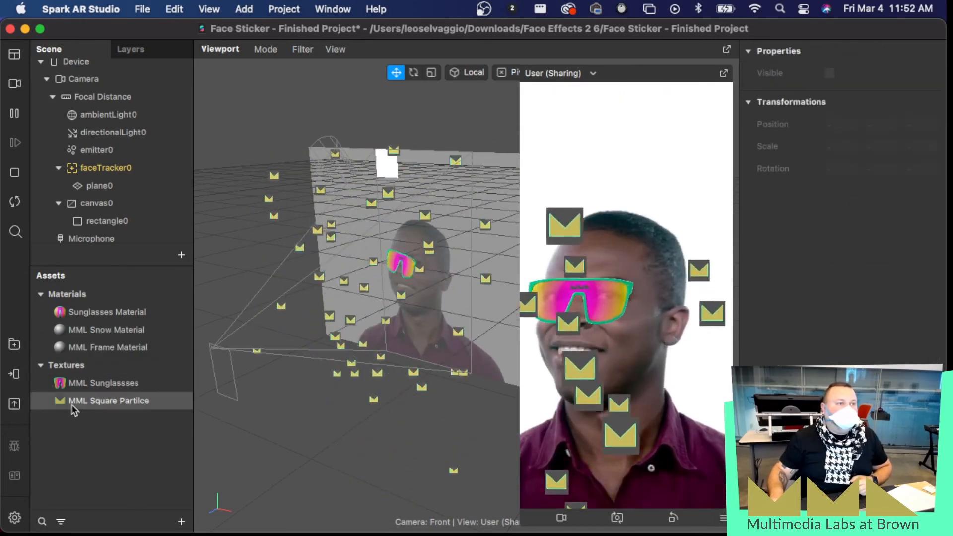
Step: Import MML Frame for Insta Filter.png as a new texture and use it as MML Frame Material's diffuse texture
{"action": "left_click", "coordinate": [94, 350]}
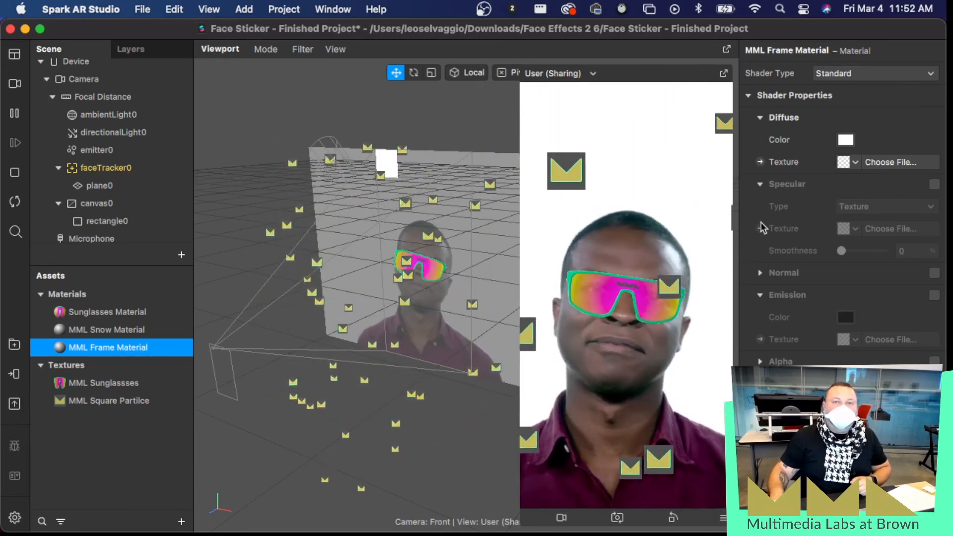
{"action": "left_click", "coordinate": [856, 164]}
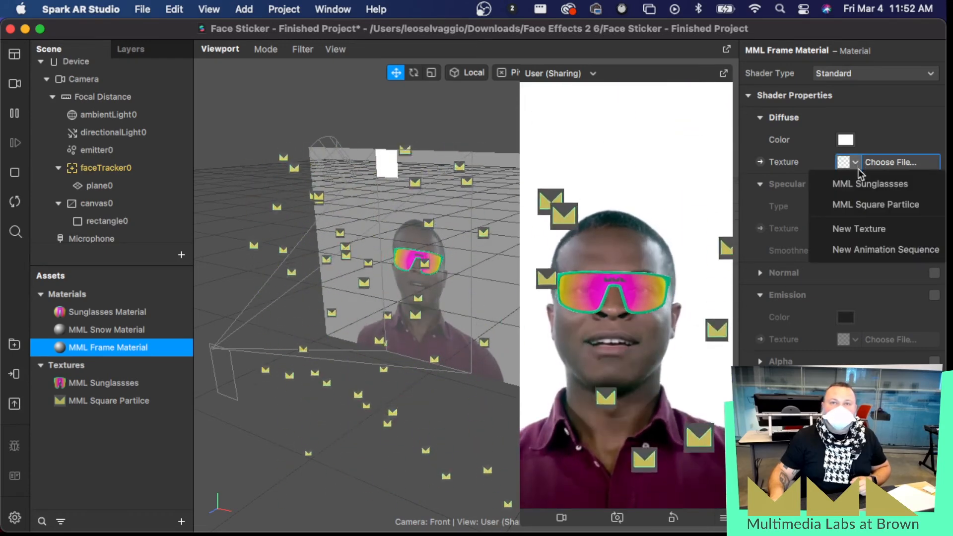
{"action": "left_click", "coordinate": [876, 230]}
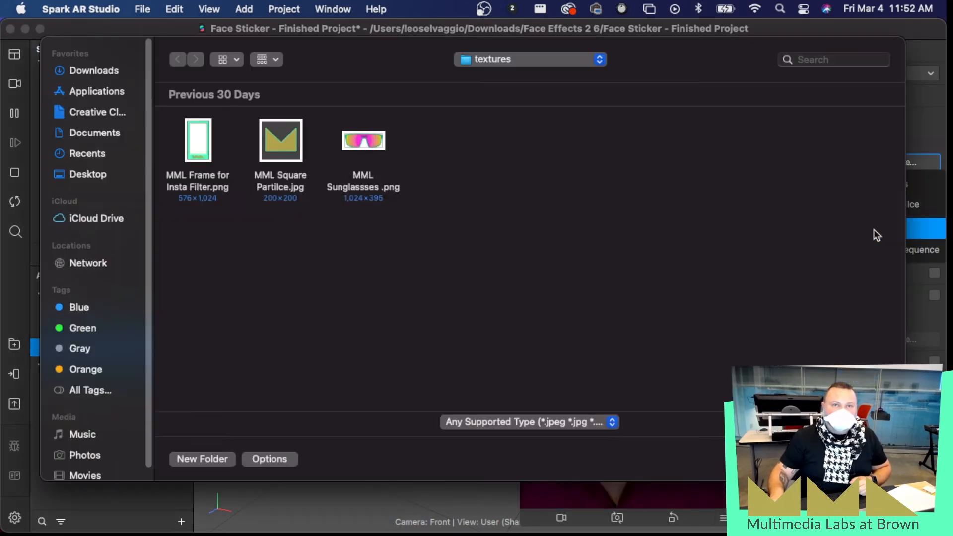
{"action": "left_click", "coordinate": [201, 151]}
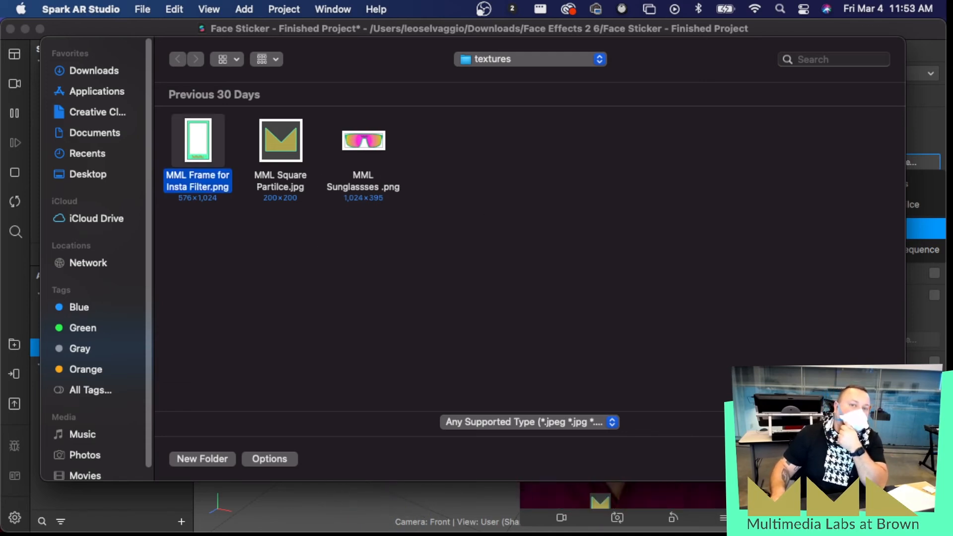
{"action": "key", "text": "Return"}
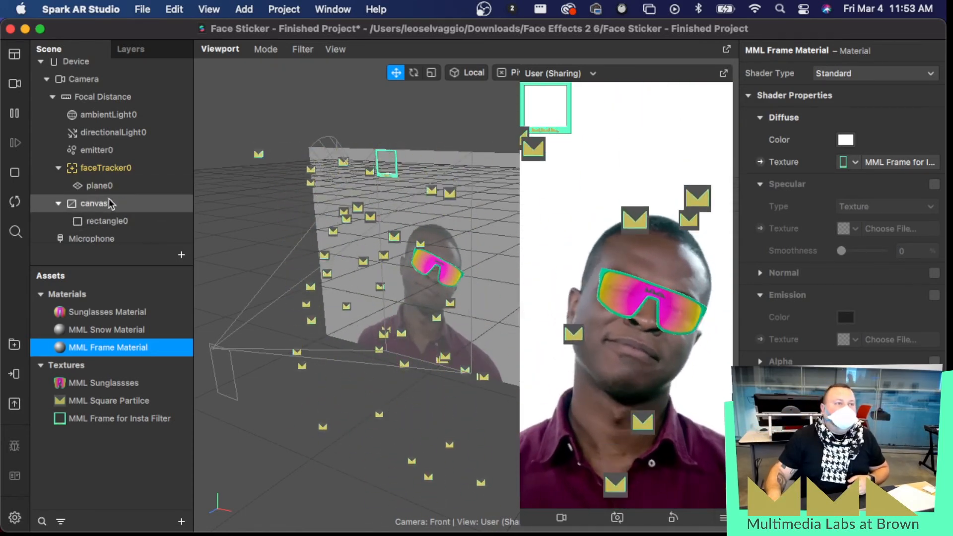
Step: Set rectangle0's width to a fixed value of 50
{"action": "left_click", "coordinate": [107, 223]}
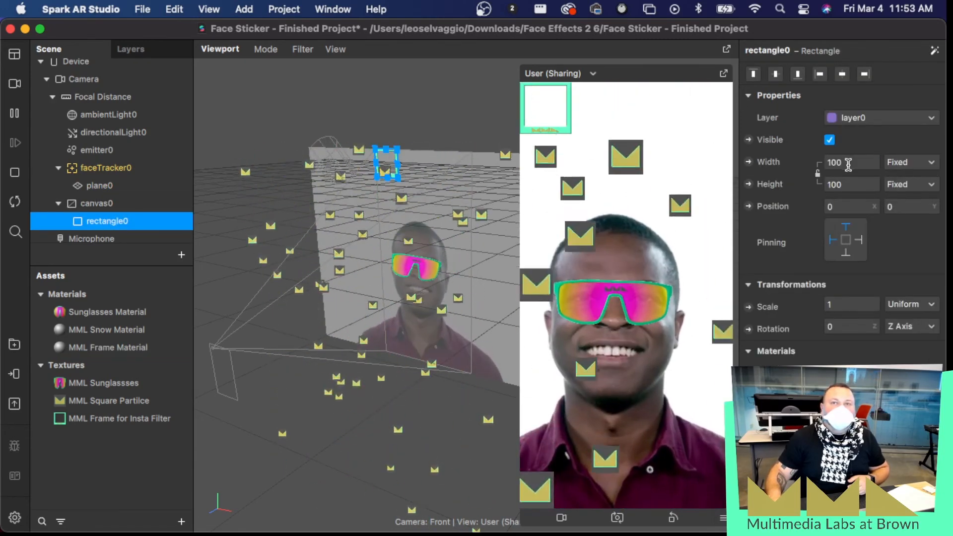
{"action": "left_click", "coordinate": [852, 162]}
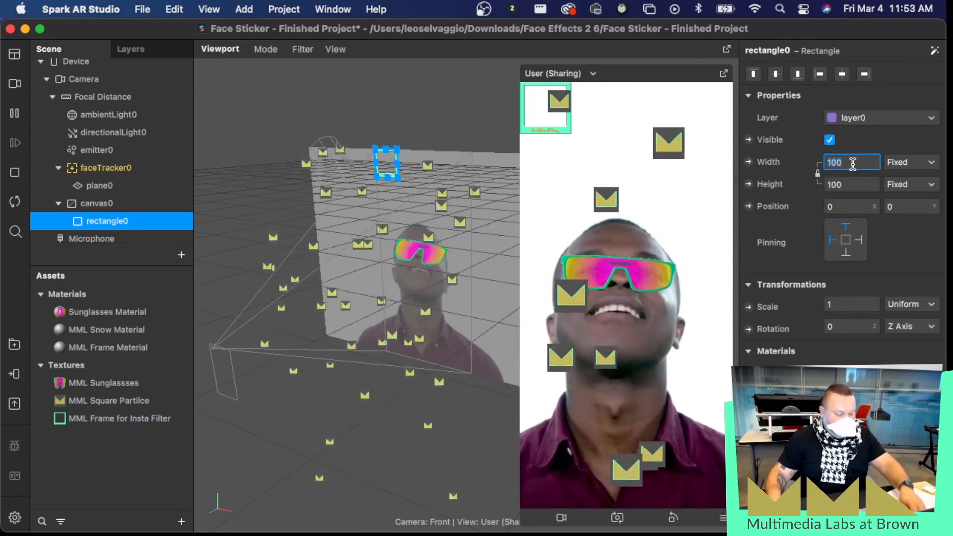
{"action": "type", "text": "50"}
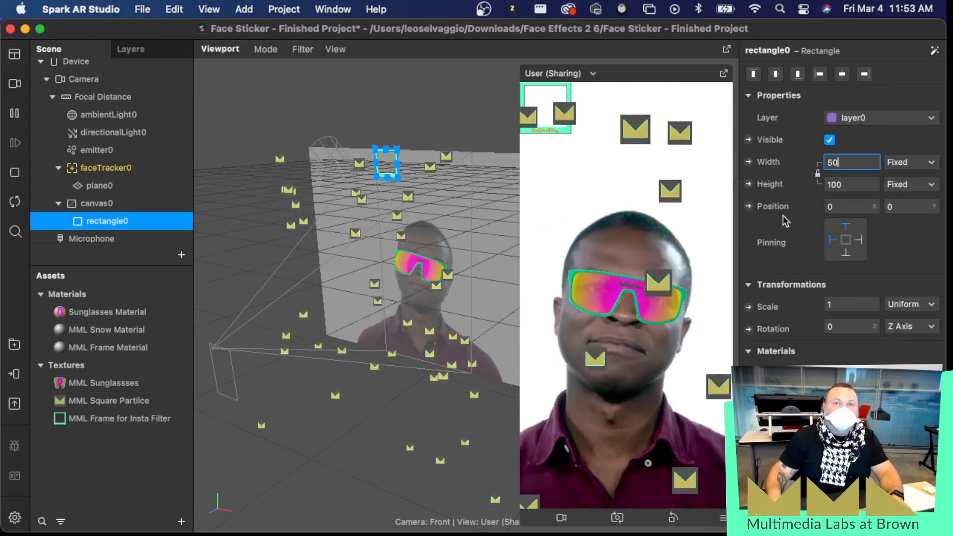
{"action": "left_click", "coordinate": [858, 184]}
{"action": "left_click", "coordinate": [763, 199]}
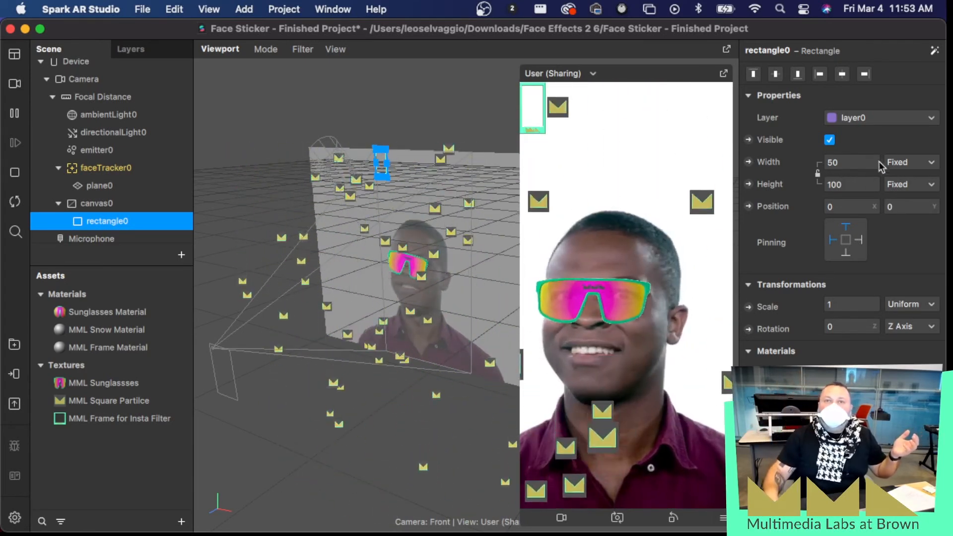
Step: Make rectangle0 span the full canvas width using Fill Width
{"action": "left_click", "coordinate": [858, 161]}
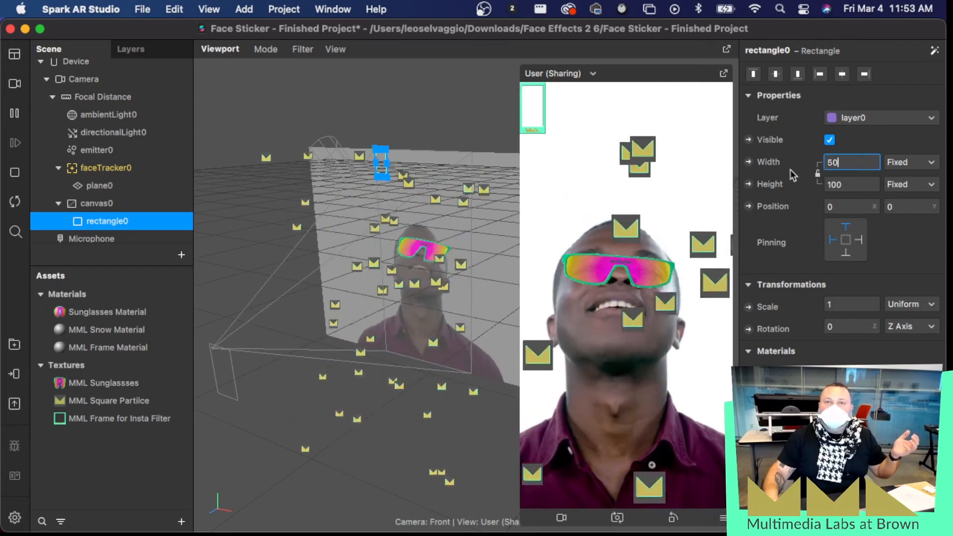
{"action": "left_click", "coordinate": [932, 162]}
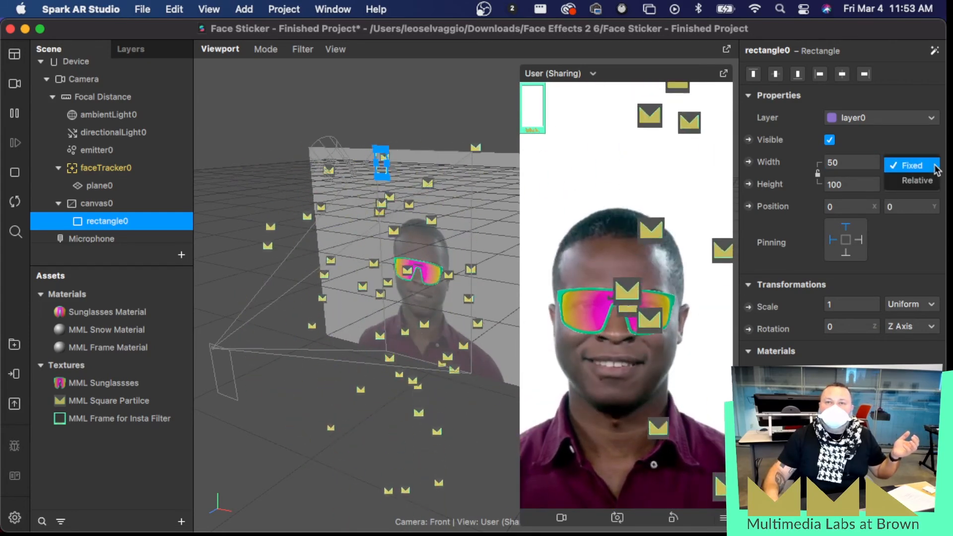
{"action": "left_click", "coordinate": [852, 162]}
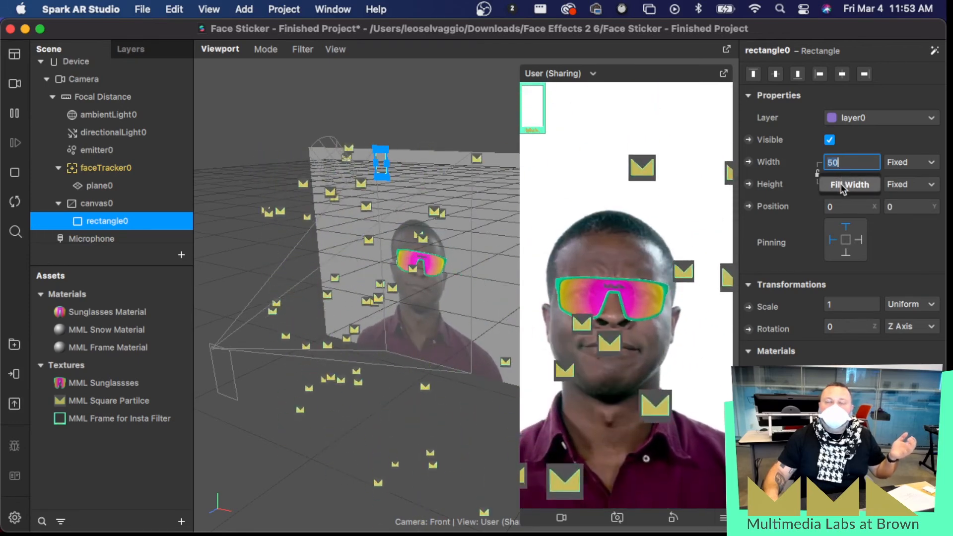
{"action": "left_click", "coordinate": [842, 186]}
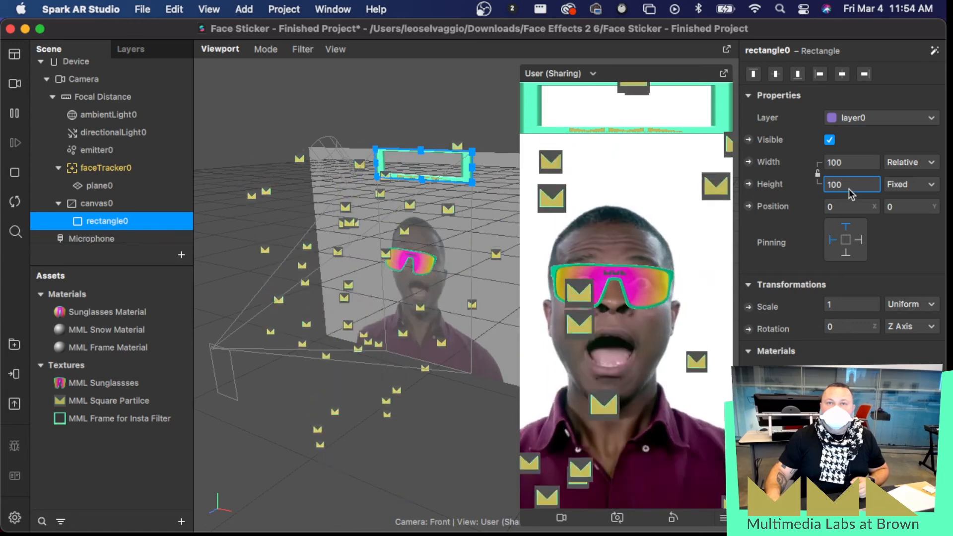
Step: Switch rectangle0's height to Relative and make it span the full canvas height using Fill Height
{"action": "left_click", "coordinate": [911, 189]}
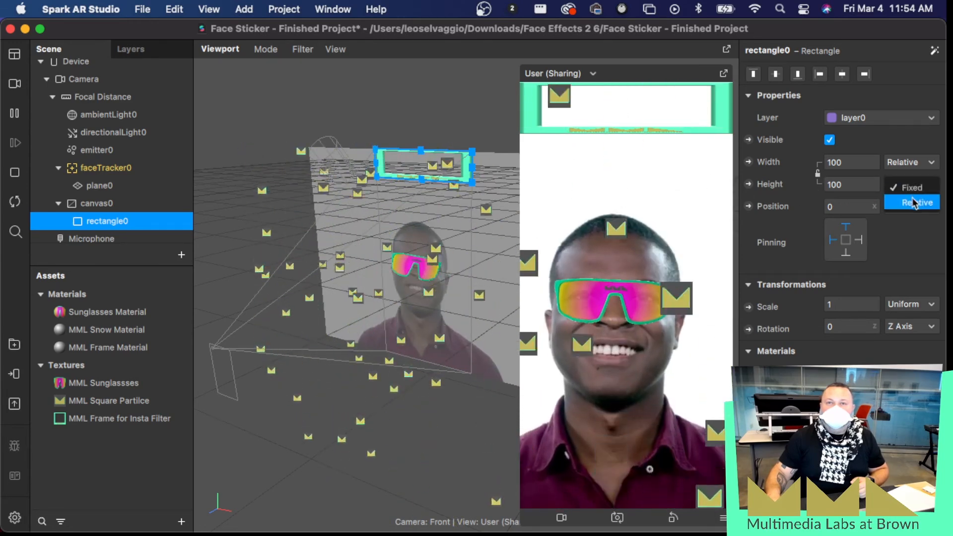
{"action": "left_click", "coordinate": [913, 203]}
{"action": "mouse_move", "coordinate": [848, 197]}
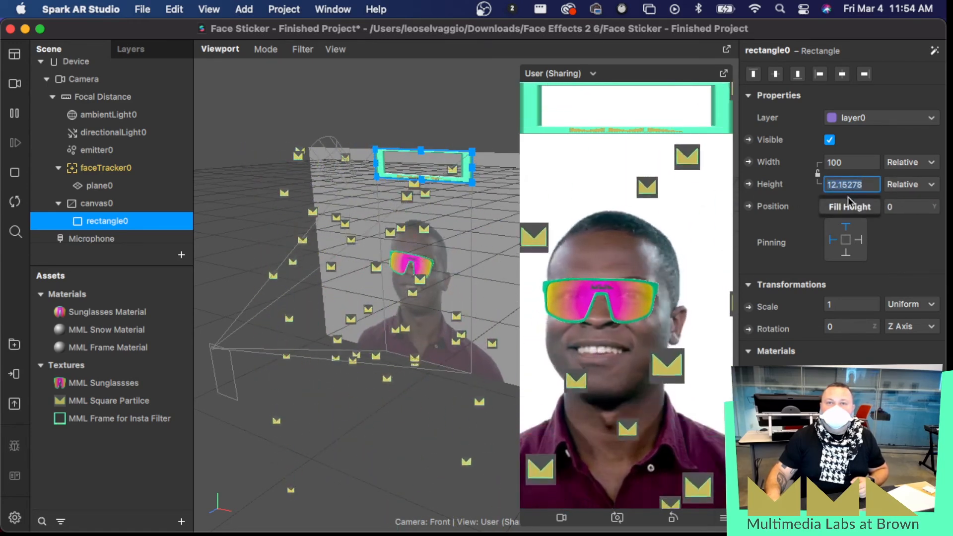
{"action": "left_click", "coordinate": [899, 188]}
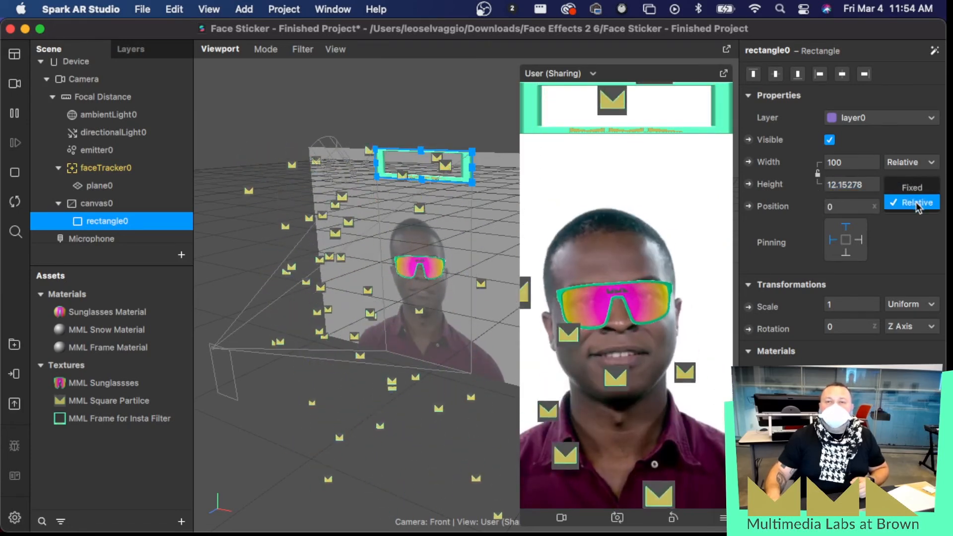
{"action": "left_click", "coordinate": [916, 204]}
{"action": "left_click", "coordinate": [847, 183]}
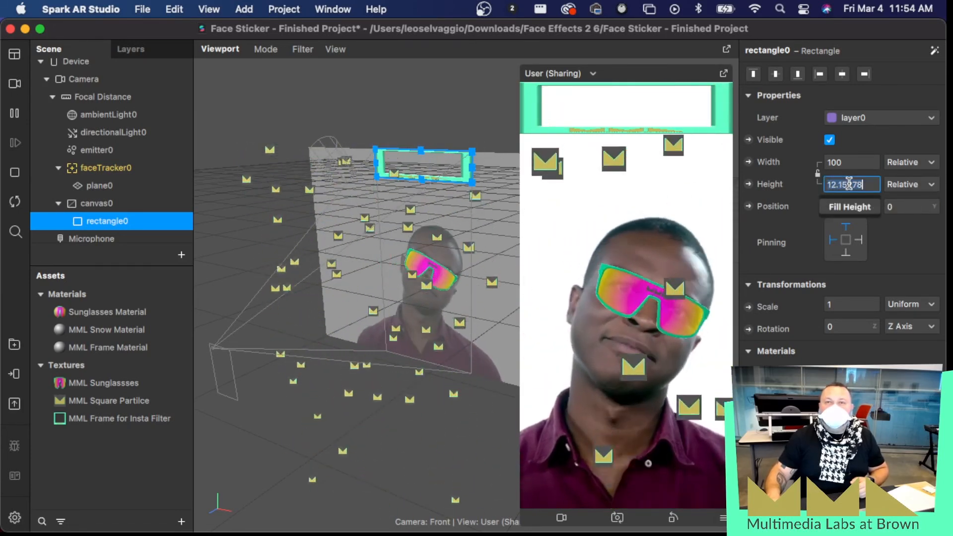
{"action": "left_click", "coordinate": [858, 207]}
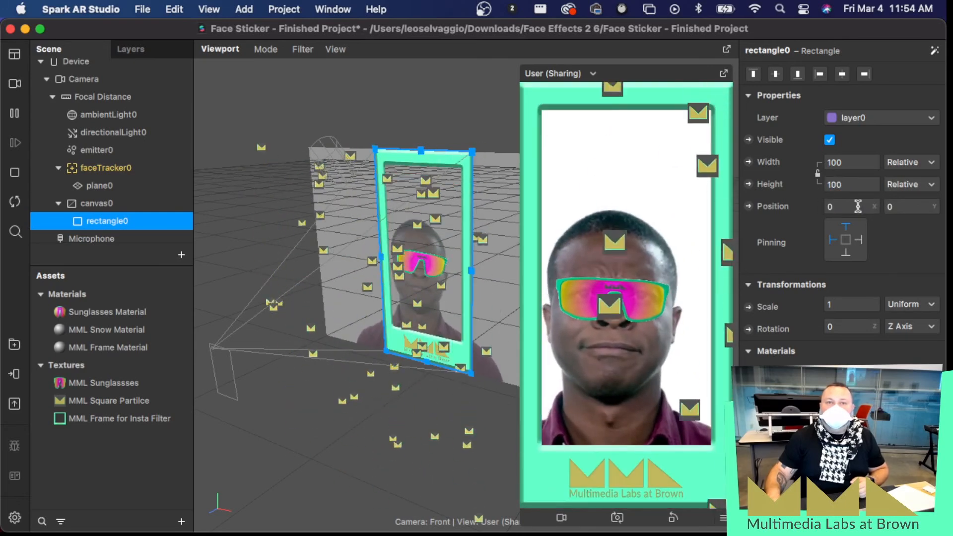
Step: Pause the simulation of the effect and deselect rectangle0
{"action": "mouse_move", "coordinate": [834, 219]}
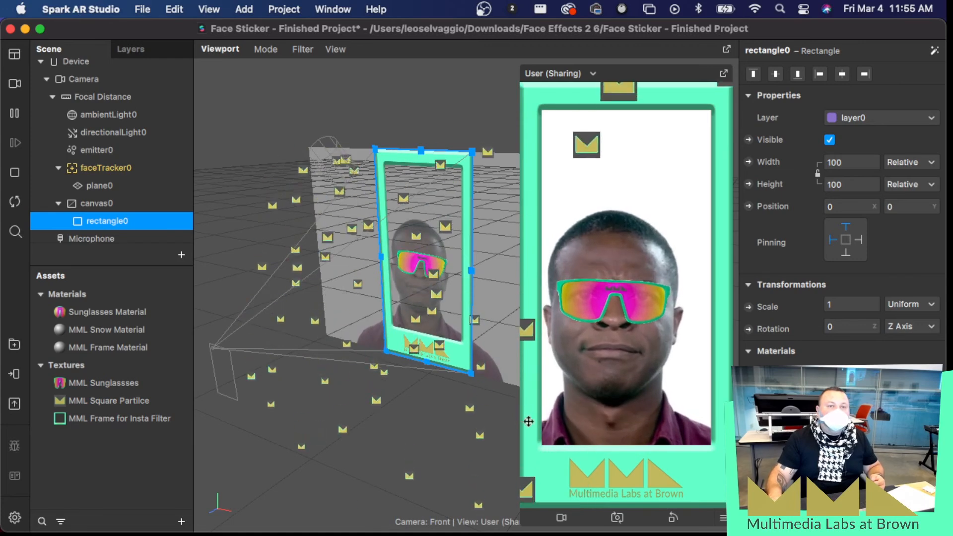
{"action": "left_click", "coordinate": [14, 113]}
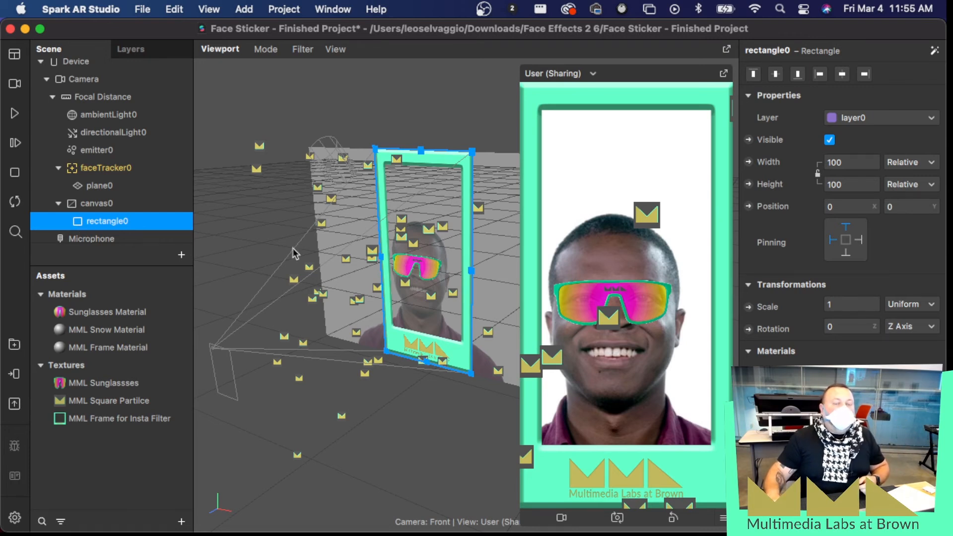
{"action": "left_click", "coordinate": [397, 463]}
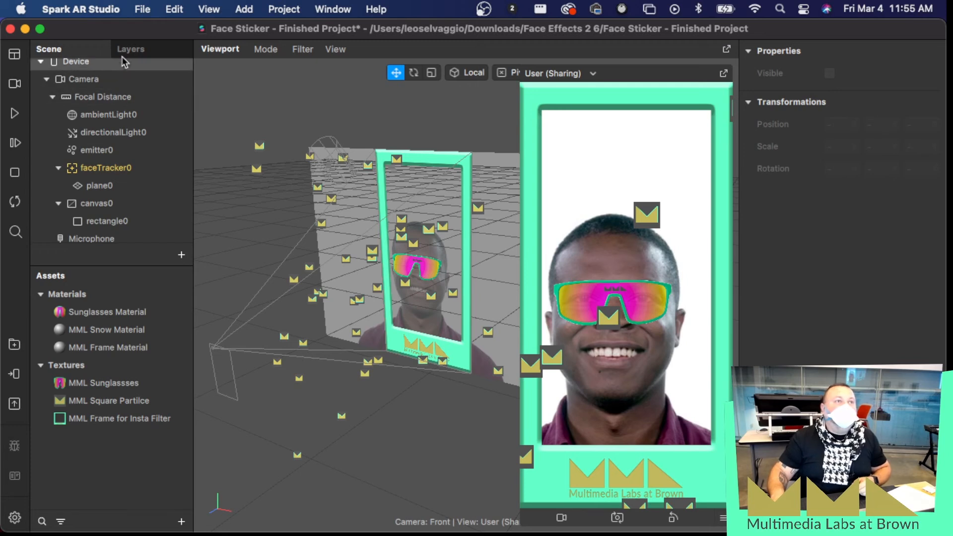
Step: Show the Patch Editor below the viewport
{"action": "left_click", "coordinate": [329, 9]}
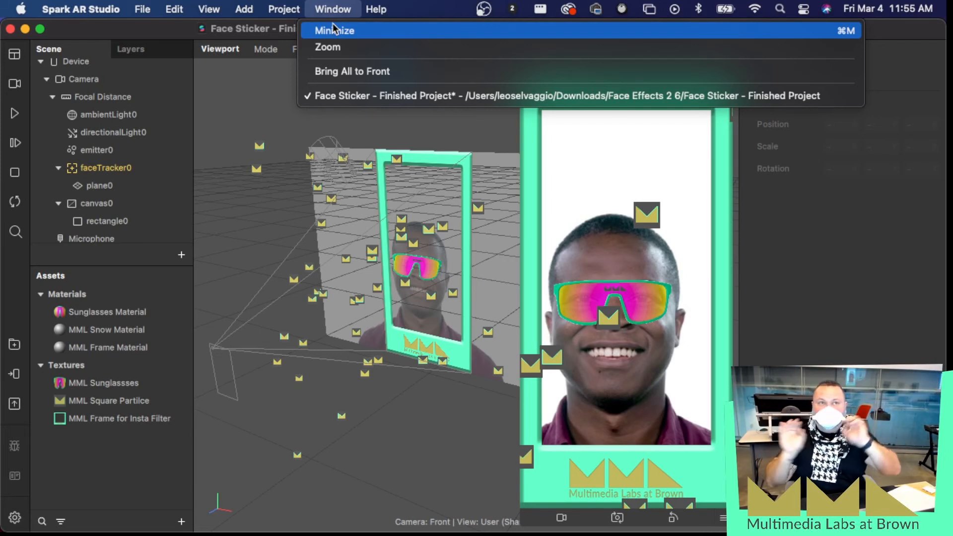
{"action": "mouse_move", "coordinate": [293, 7]}
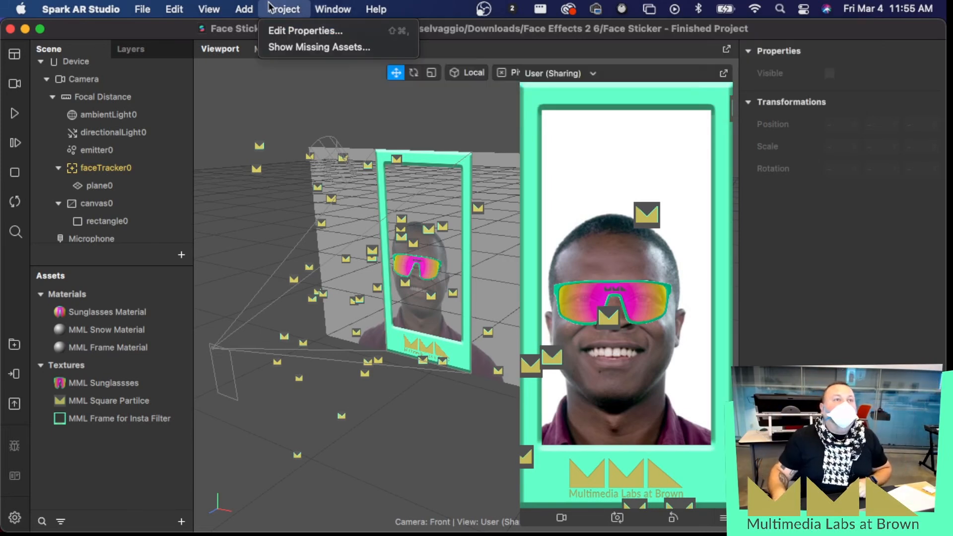
{"action": "mouse_move", "coordinate": [251, 9]}
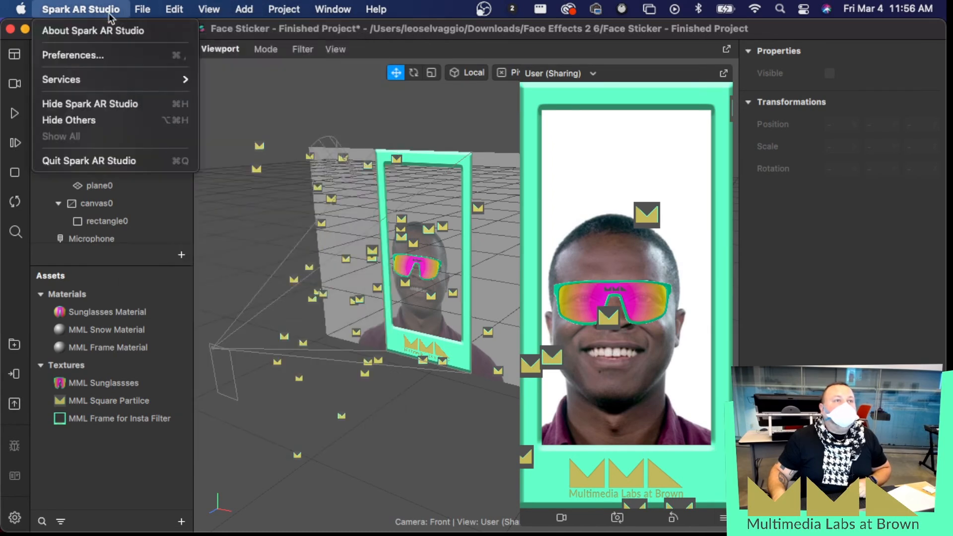
{"action": "mouse_move", "coordinate": [188, 12]}
{"action": "mouse_move", "coordinate": [65, 9]}
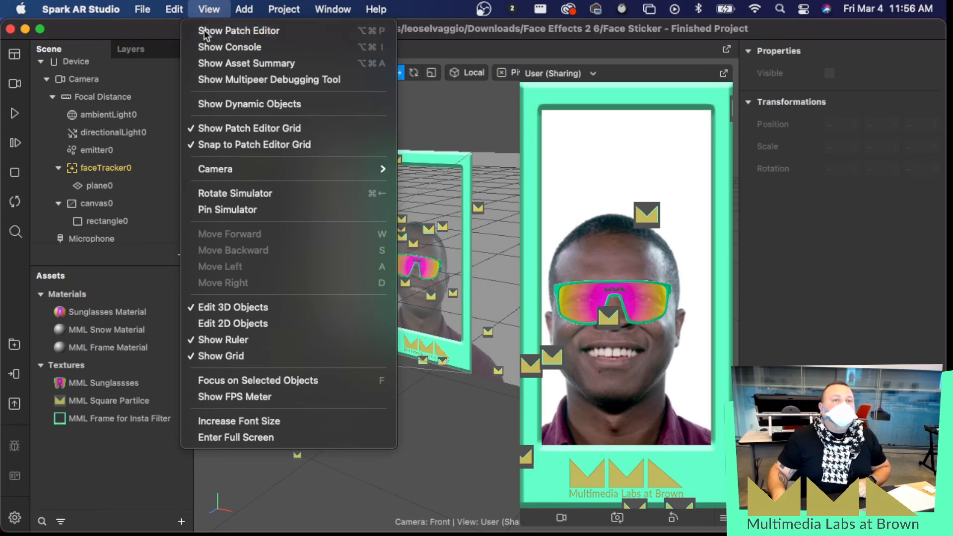
{"action": "left_click", "coordinate": [224, 31]}
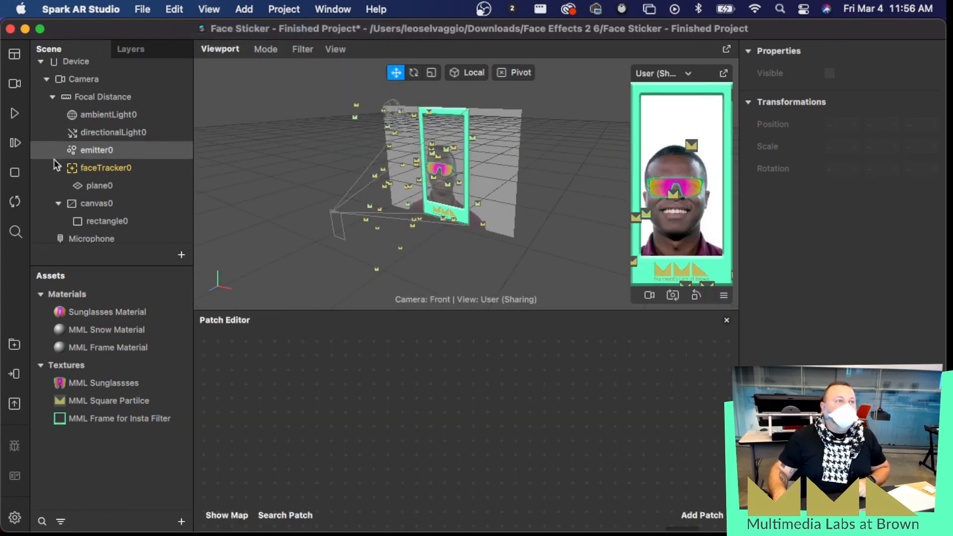
Step: Create a patch from emitter0's Visible property and place it in the upper part of the Patch Editor
{"action": "left_click", "coordinate": [90, 151]}
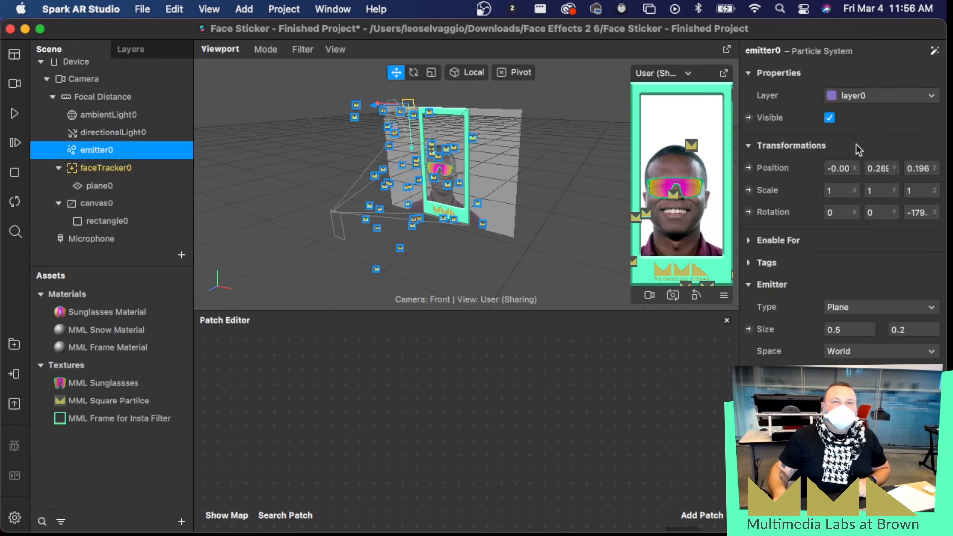
{"action": "left_click", "coordinate": [748, 118]}
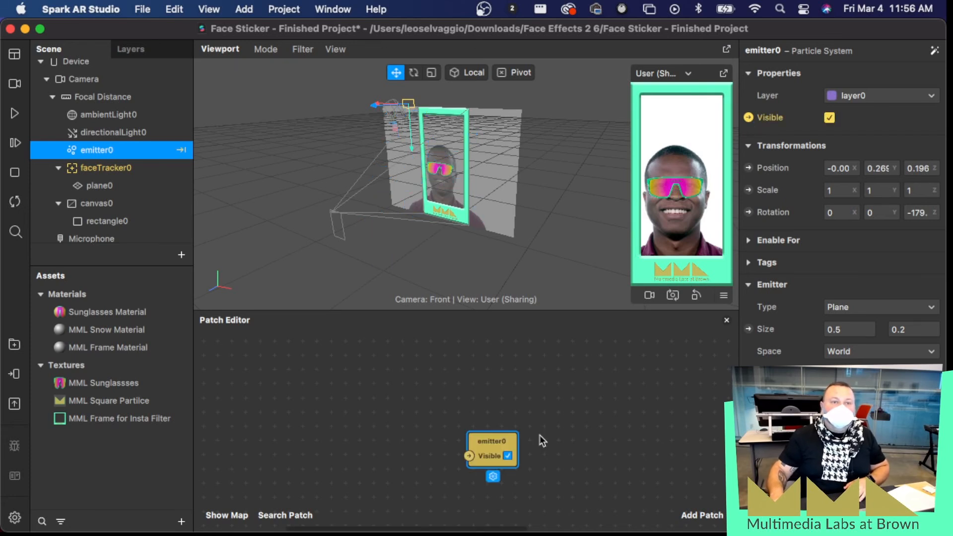
{"action": "left_click_drag", "start_coordinate": [502, 443], "coordinate": [563, 393]}
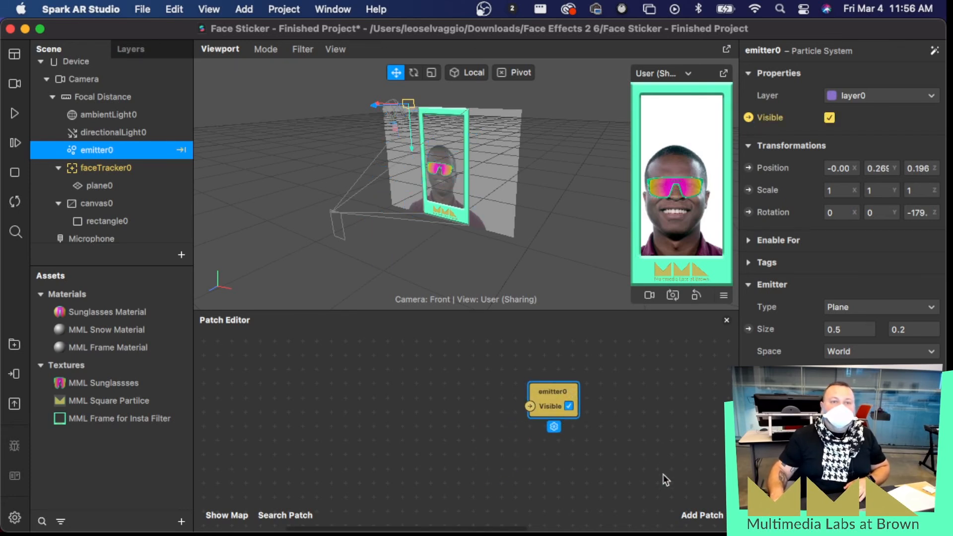
Step: Resume the simulation and switch emitter0's visibility off and on twice from its patch to test it
{"action": "left_click", "coordinate": [15, 113]}
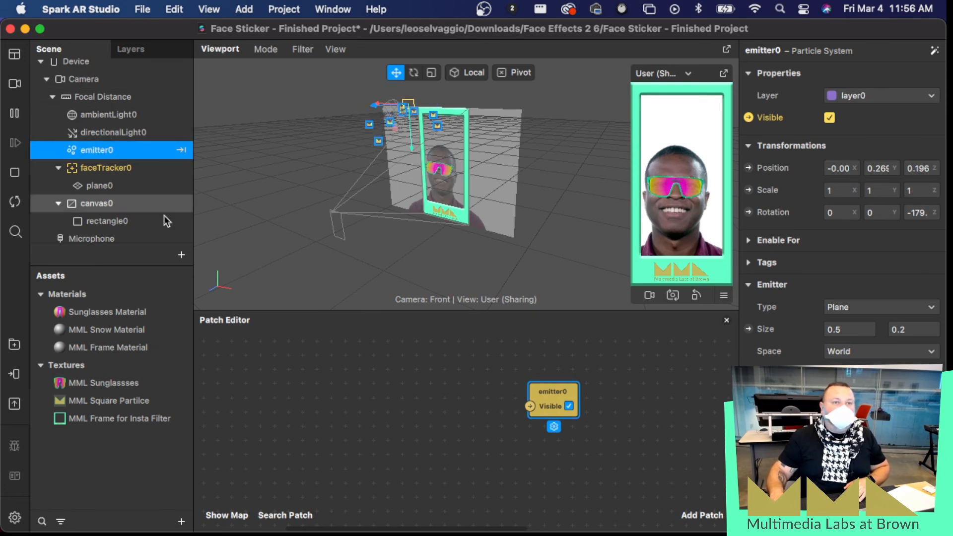
{"action": "left_click", "coordinate": [569, 406]}
{"action": "left_click", "coordinate": [569, 406]}
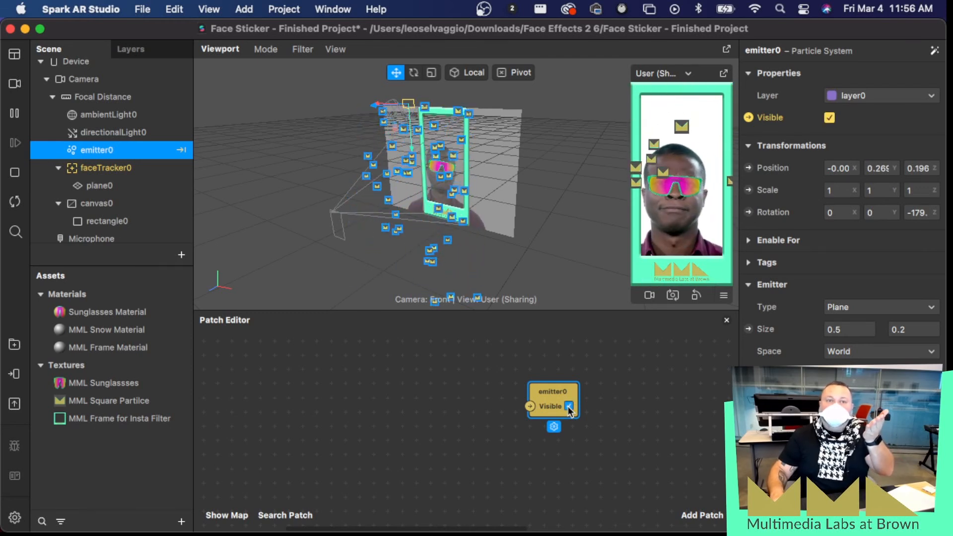
{"action": "left_click", "coordinate": [569, 406]}
{"action": "left_click", "coordinate": [568, 406]}
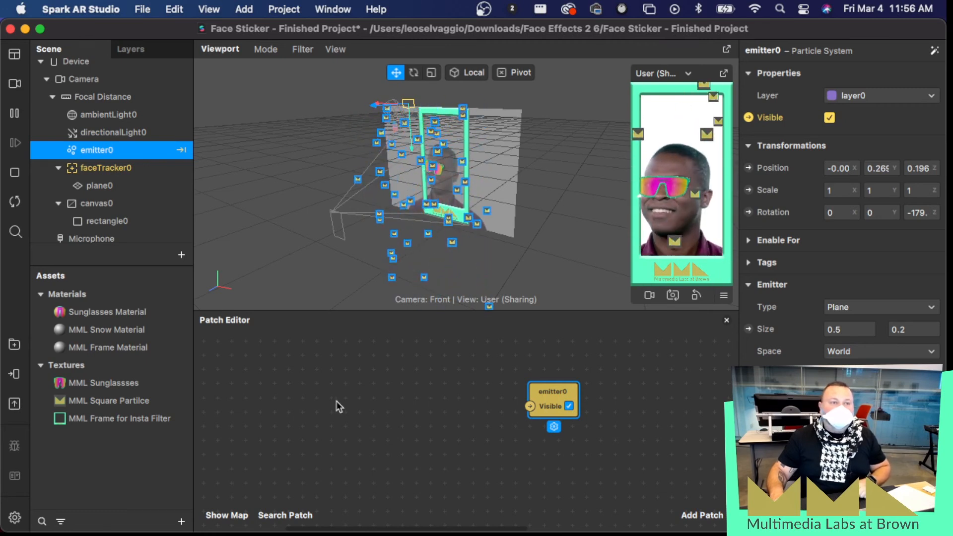
Step: Find the tap patches and add a Screen Tap patch beside the emitter0 patch
{"action": "right_click", "coordinate": [349, 399]}
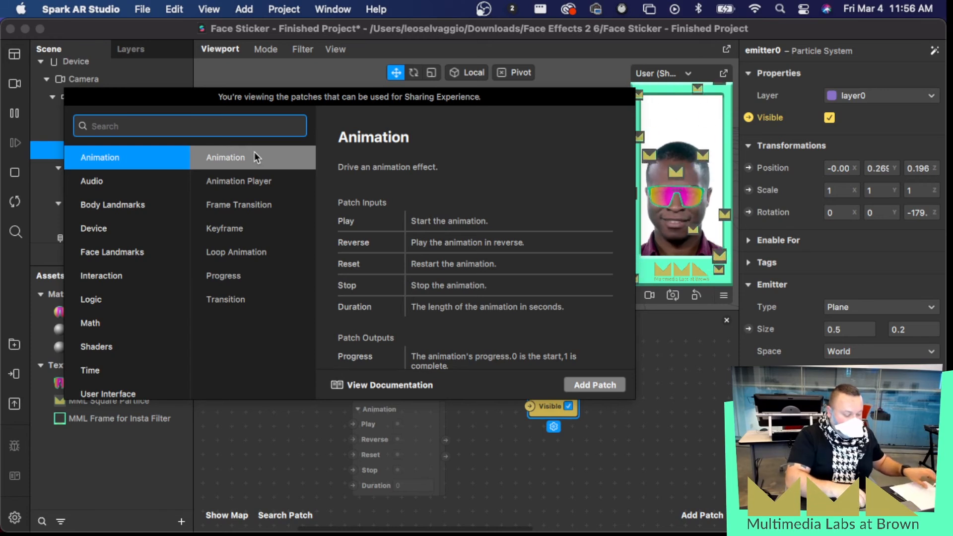
{"action": "type", "text": "tap"}
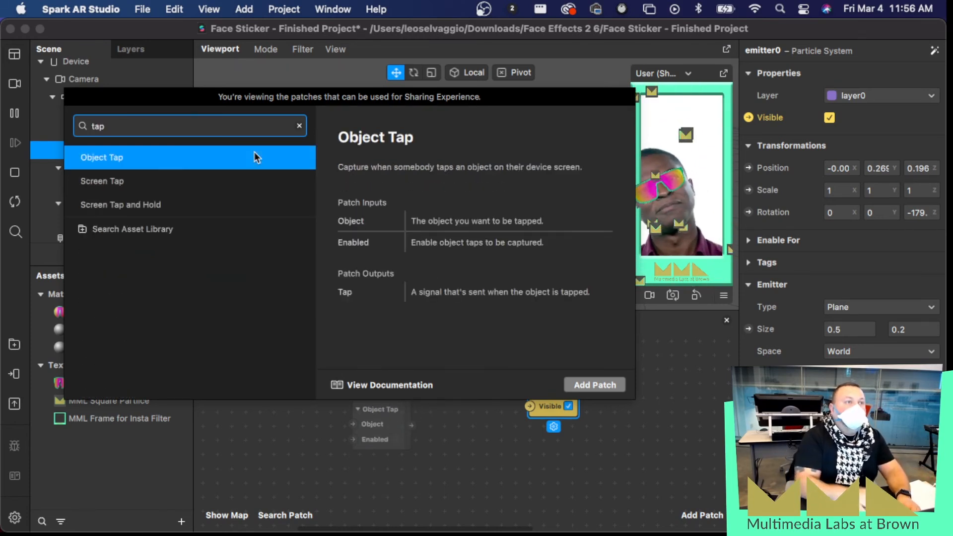
{"action": "left_click", "coordinate": [130, 182]}
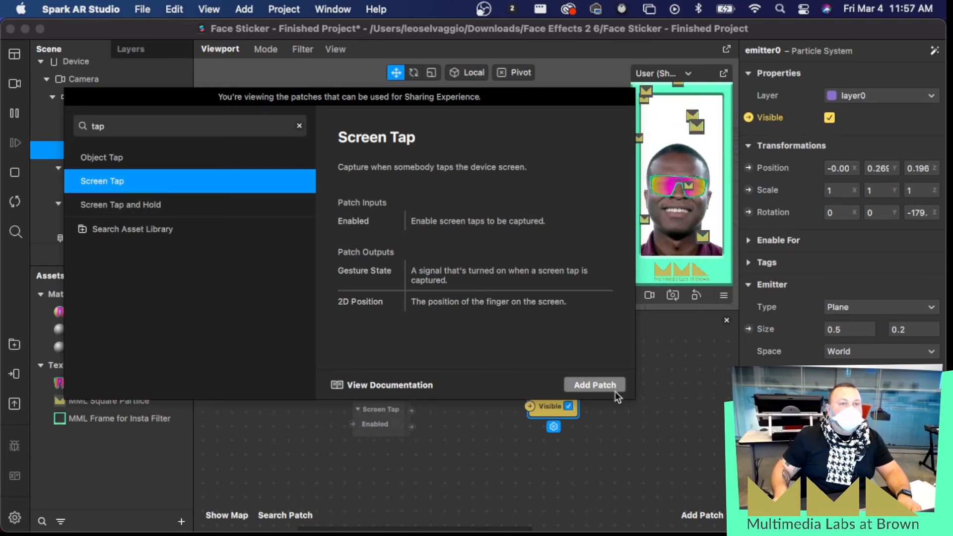
{"action": "left_click", "coordinate": [595, 386]}
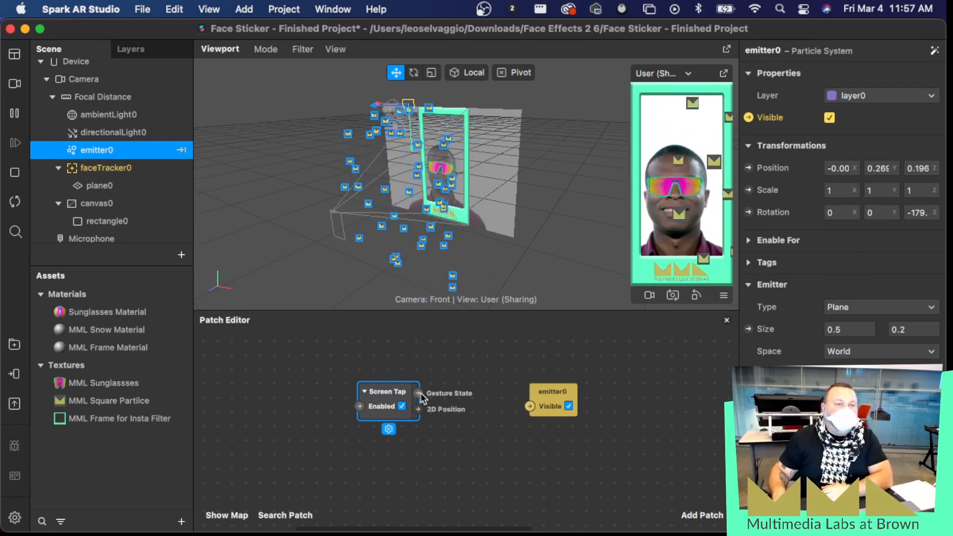
Step: Connect Screen Tap's Gesture State output to emitter0's Visible input through a Switch patch, using the Switch's Flip input
{"action": "mouse_move", "coordinate": [422, 394]}
{"action": "left_mouse_down"}
{"action": "mouse_move", "coordinate": [469, 376]}
{"action": "mouse_move", "coordinate": [422, 397]}
{"action": "left_mouse_up"}
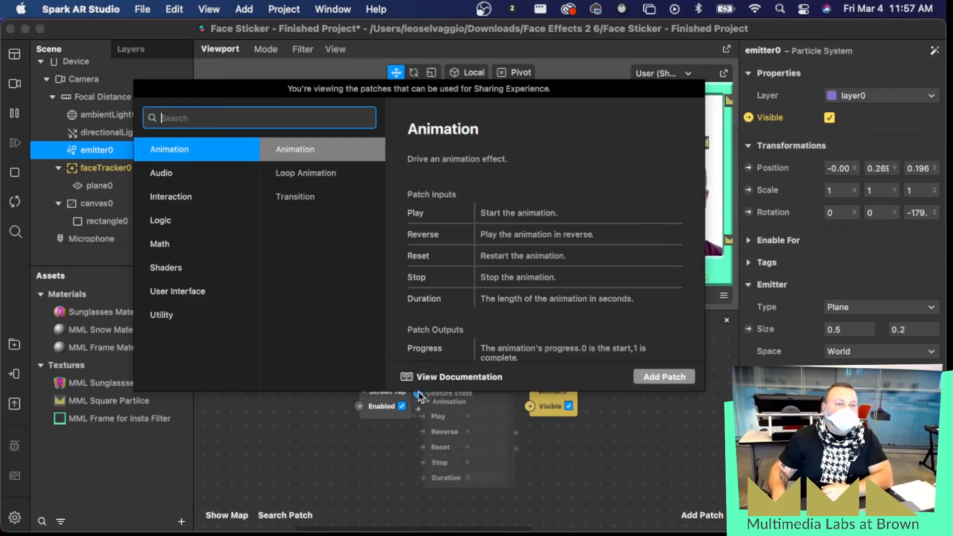
{"action": "left_click", "coordinate": [248, 499]}
{"action": "left_click_drag", "start_coordinate": [419, 393], "coordinate": [472, 351]}
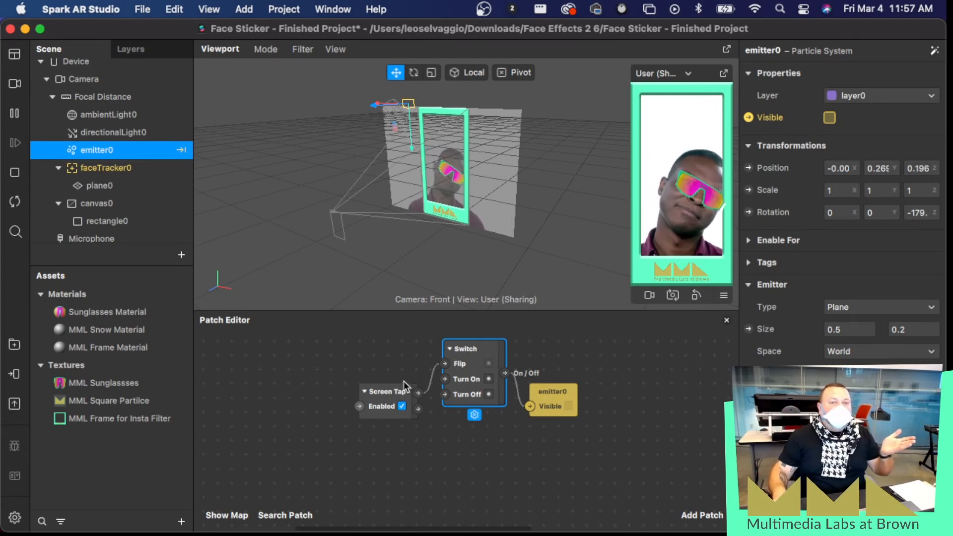
Step: Turn on touch simulation in the preview and tap its screen four times to test toggling the logo particles
{"action": "left_click", "coordinate": [724, 296]}
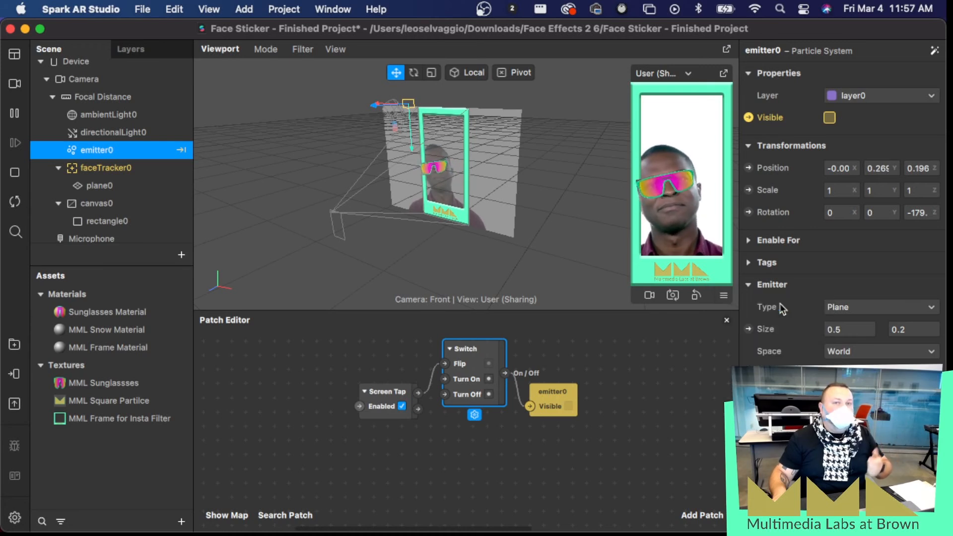
{"action": "left_click", "coordinate": [779, 302]}
{"action": "left_click", "coordinate": [680, 210]}
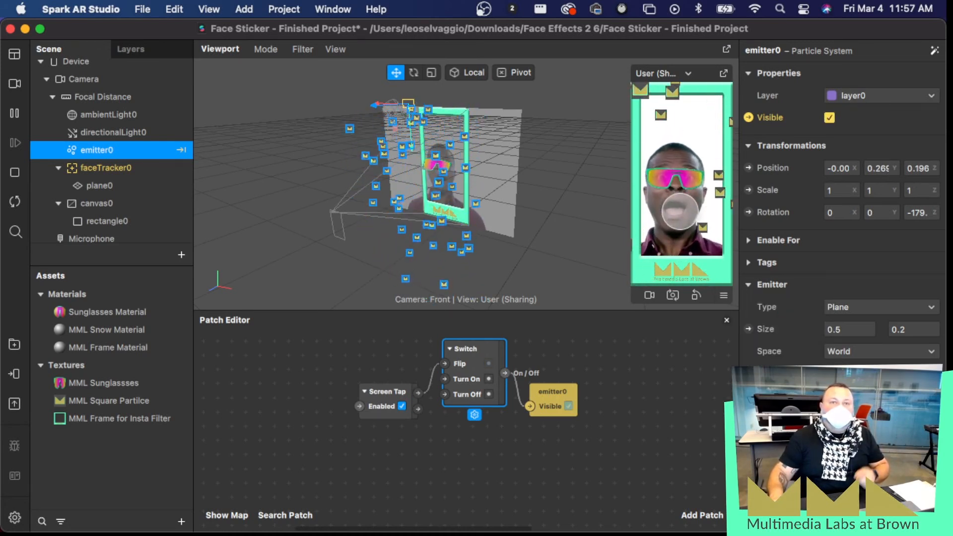
{"action": "left_click", "coordinate": [680, 211]}
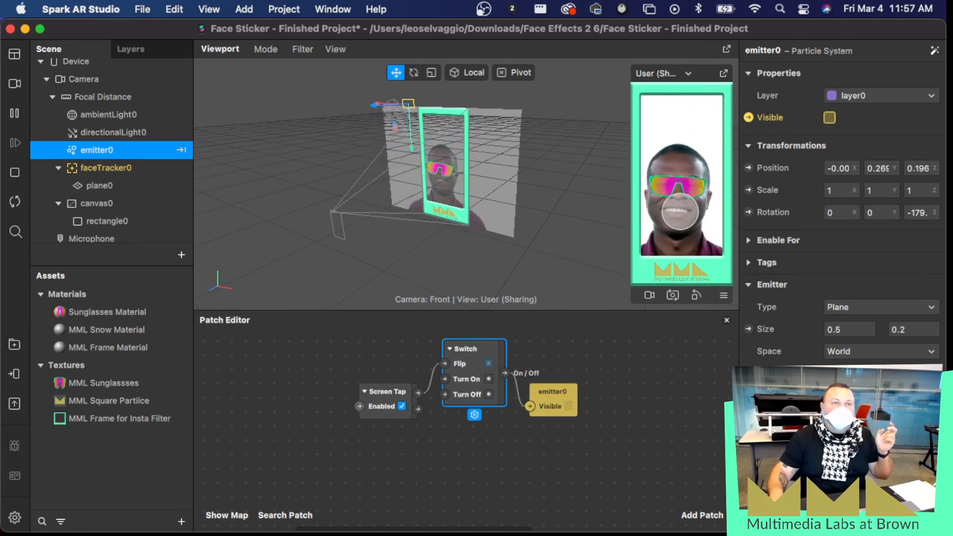
{"action": "left_click", "coordinate": [680, 211]}
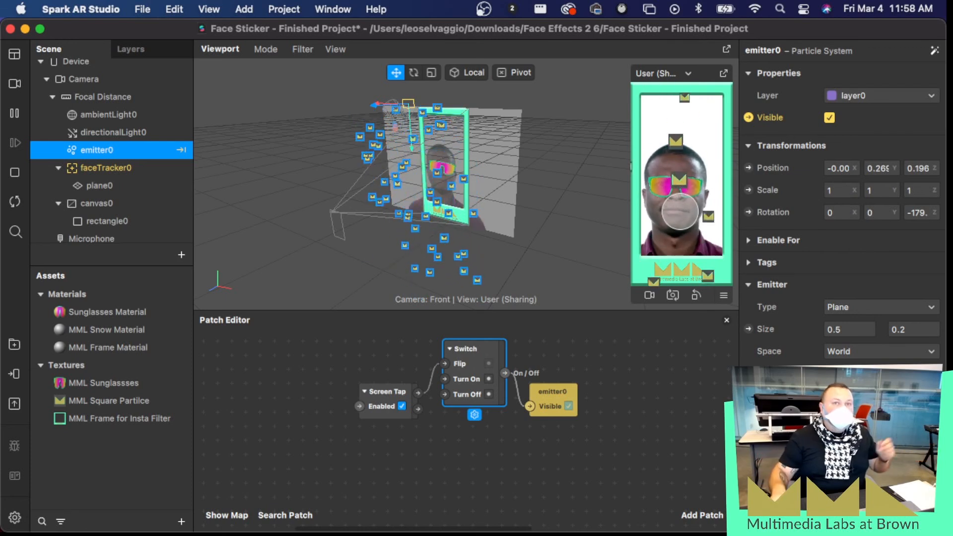
{"action": "left_click", "coordinate": [680, 212]}
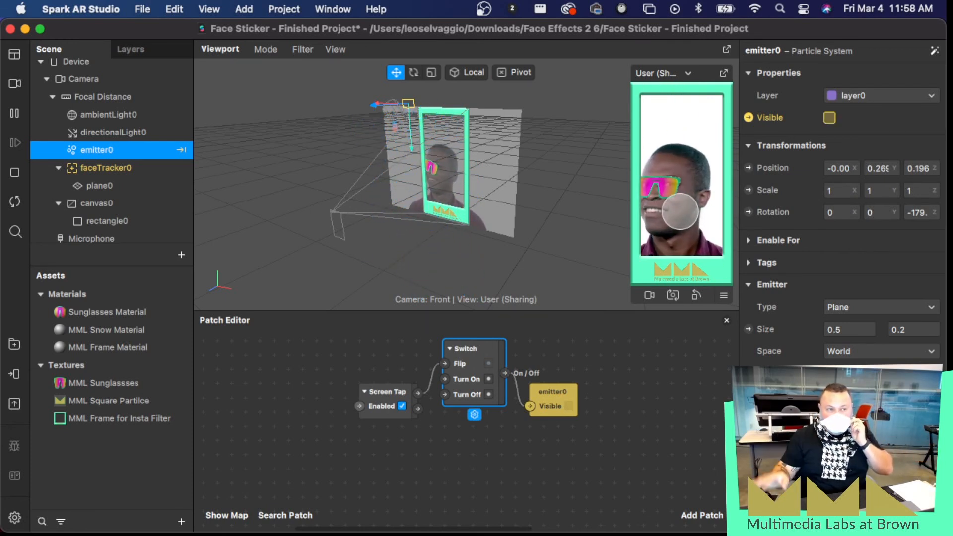
{"action": "left_click", "coordinate": [402, 406]}
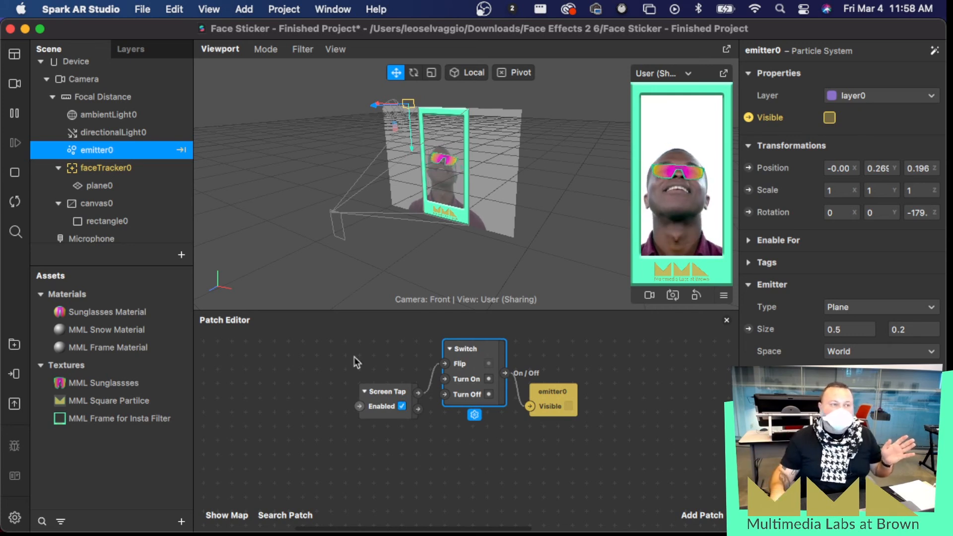
Step: Send the effect to Instagram for an in-app preview, and close the preview options
{"action": "left_click", "coordinate": [16, 375]}
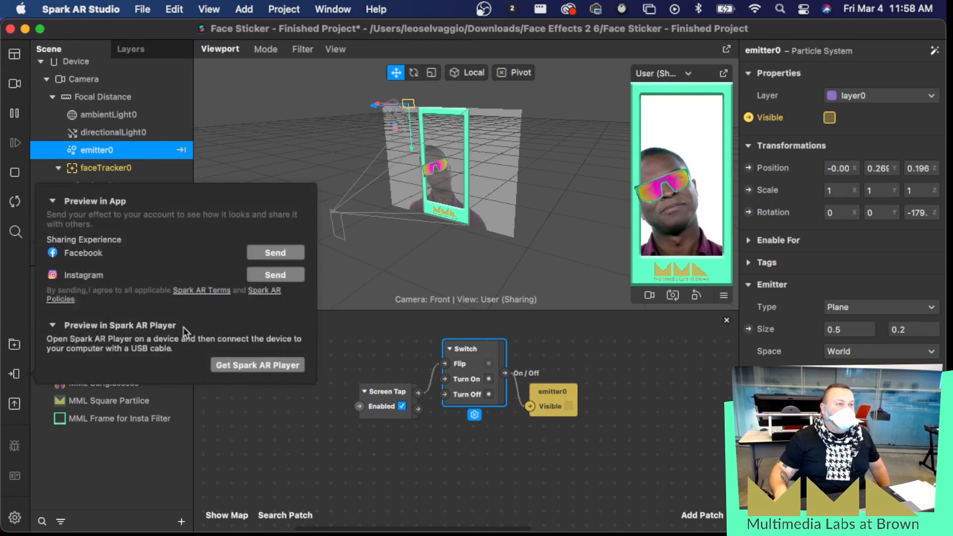
{"action": "left_click", "coordinate": [290, 277]}
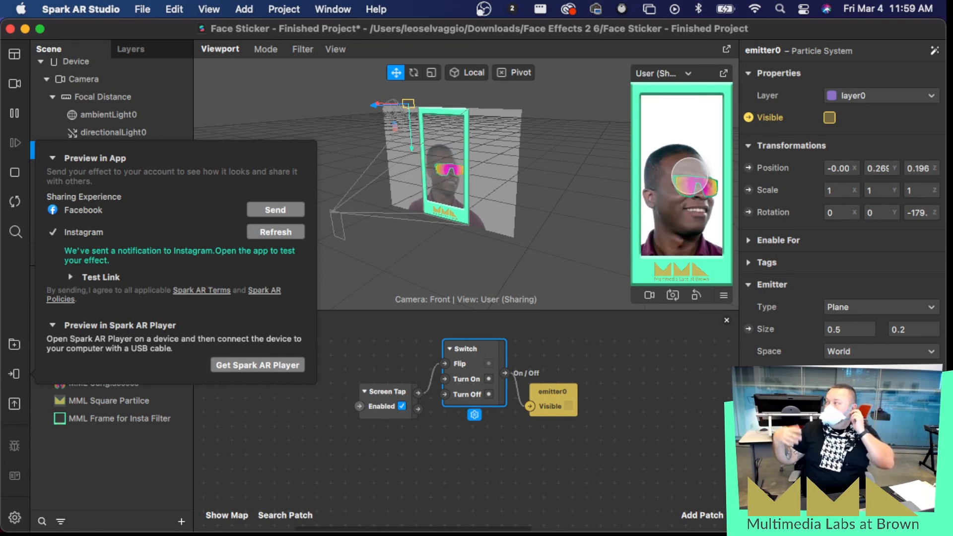
{"action": "left_click", "coordinate": [270, 109]}
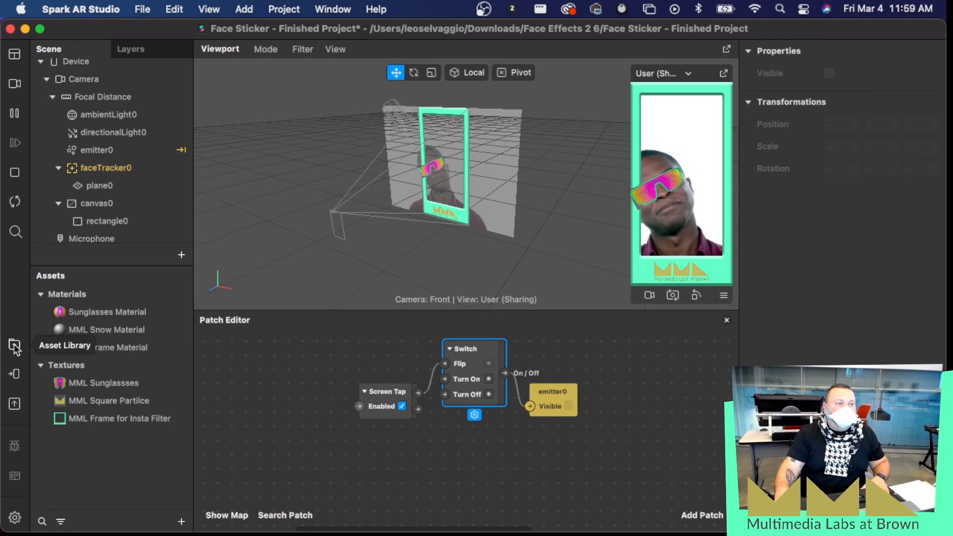
Step: Check the options for updating an existing effect, and upload the project to Spark AR Hub with Publish new effect
{"action": "left_click", "coordinate": [14, 405]}
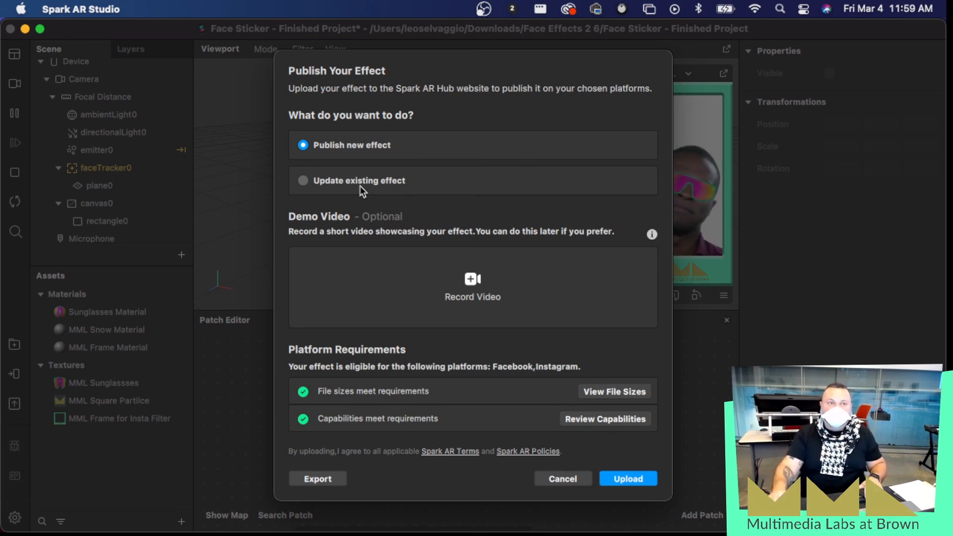
{"action": "left_click", "coordinate": [303, 181]}
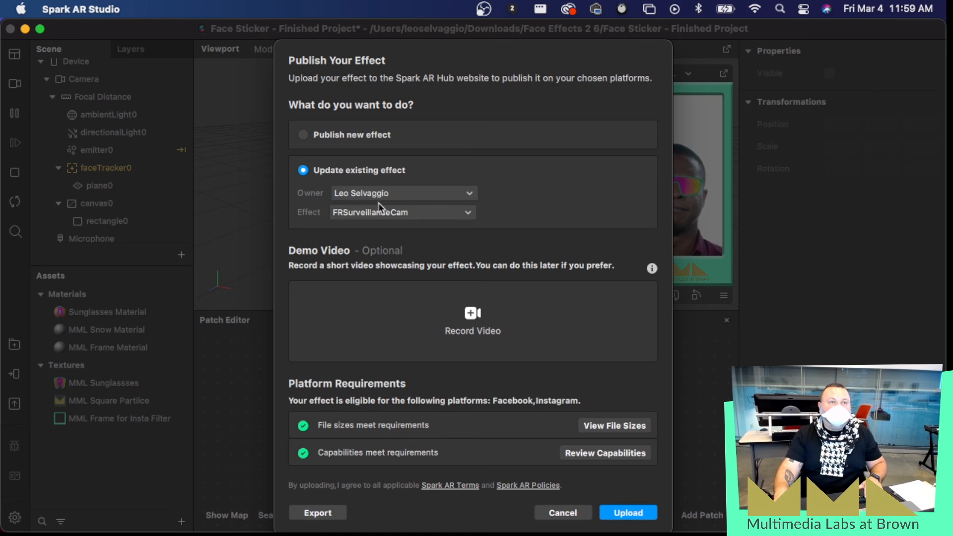
{"action": "left_click", "coordinate": [380, 212]}
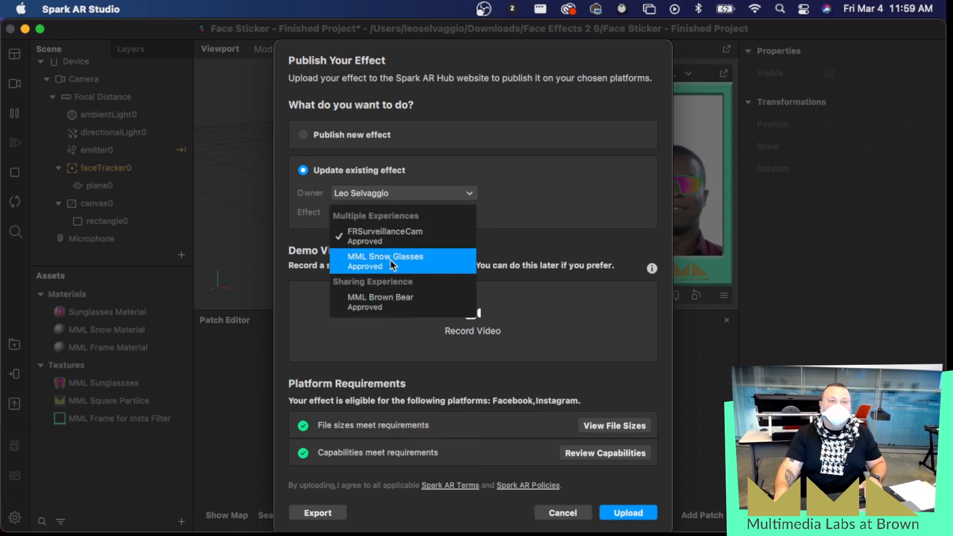
{"action": "left_click", "coordinate": [301, 218]}
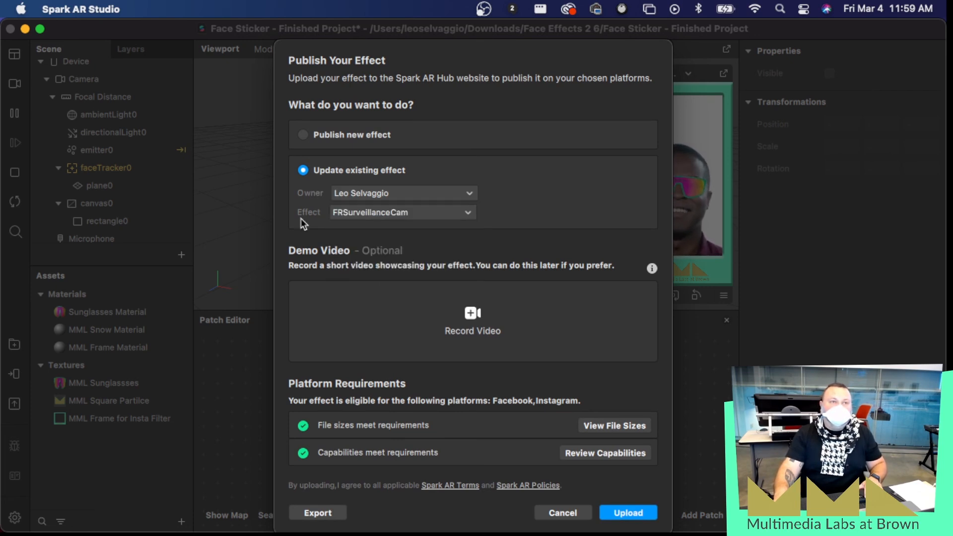
{"action": "left_click", "coordinate": [304, 137]}
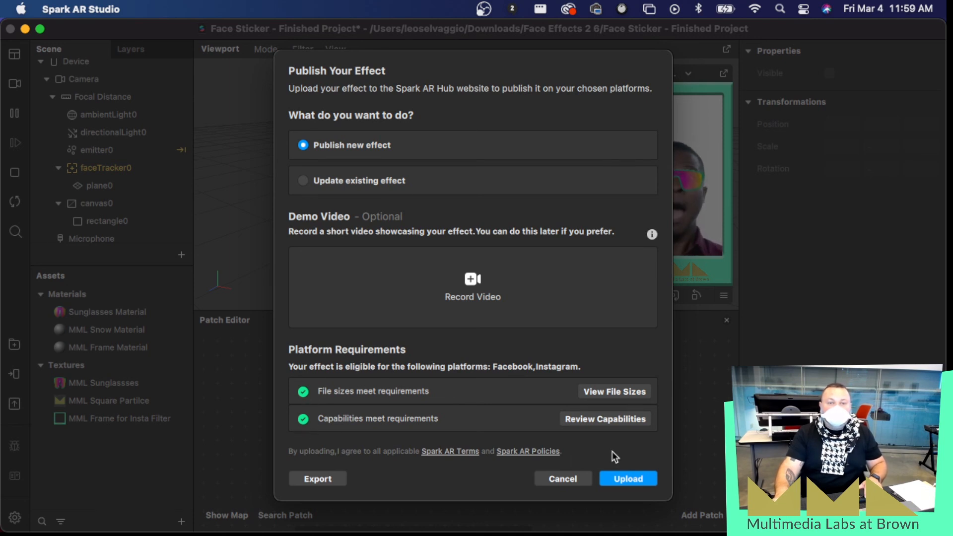
{"action": "left_click", "coordinate": [629, 479]}
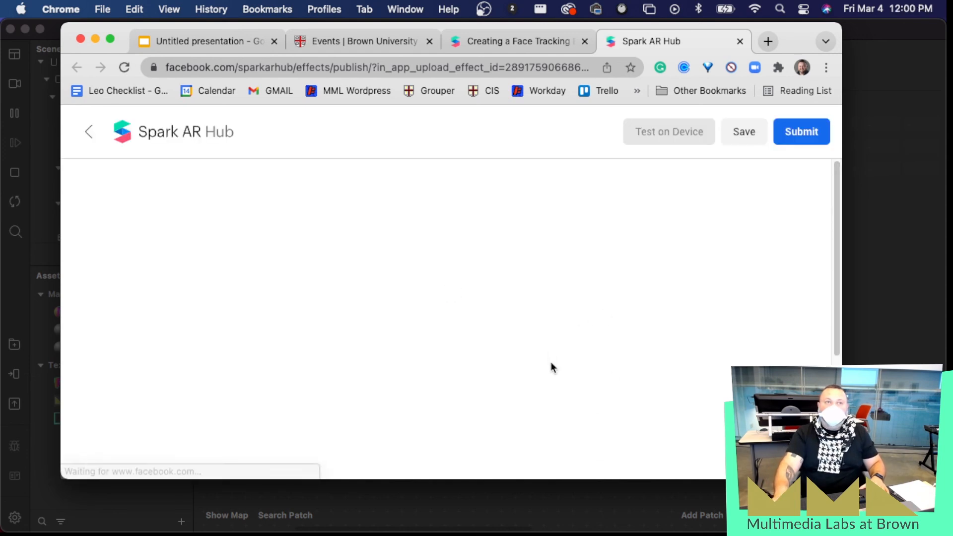
Step: Review the Publish an Effect form, including its name, platforms, audience, owner, publisher, categories, keywords and demo video sections
{"action": "scroll", "coordinate": [299, 383], "scroll_direction": "down", "scroll_amount": 3}
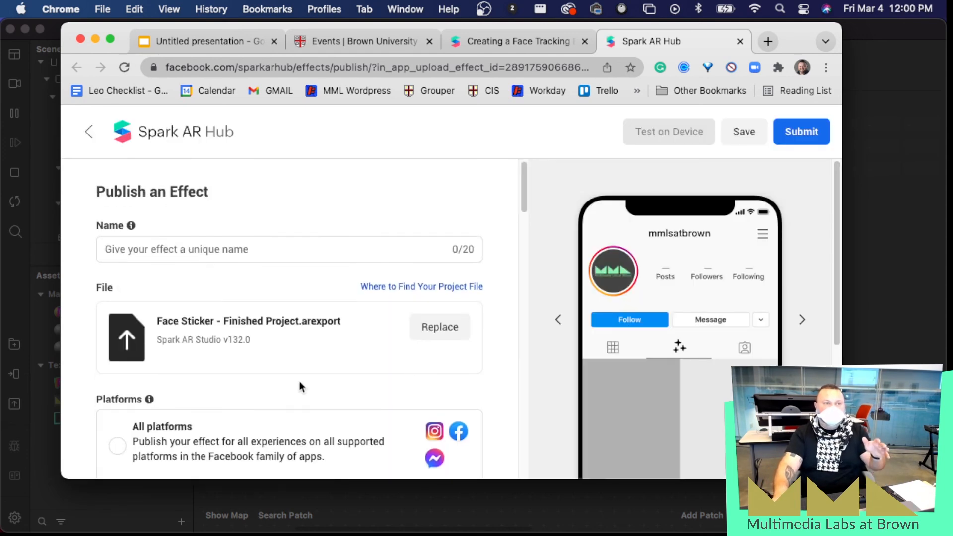
{"action": "scroll", "coordinate": [121, 390], "scroll_direction": "down", "scroll_amount": 10}
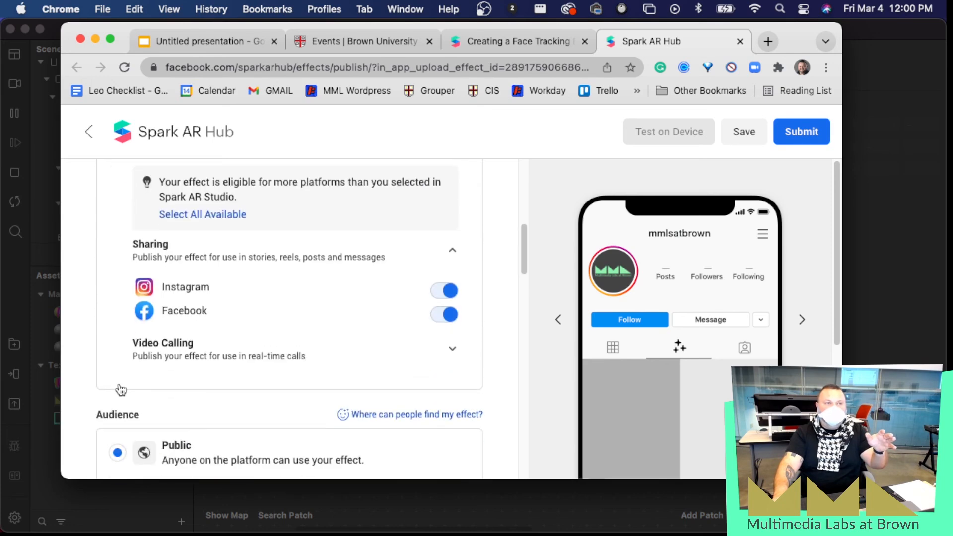
{"action": "scroll", "coordinate": [121, 389], "scroll_direction": "down", "scroll_amount": 8}
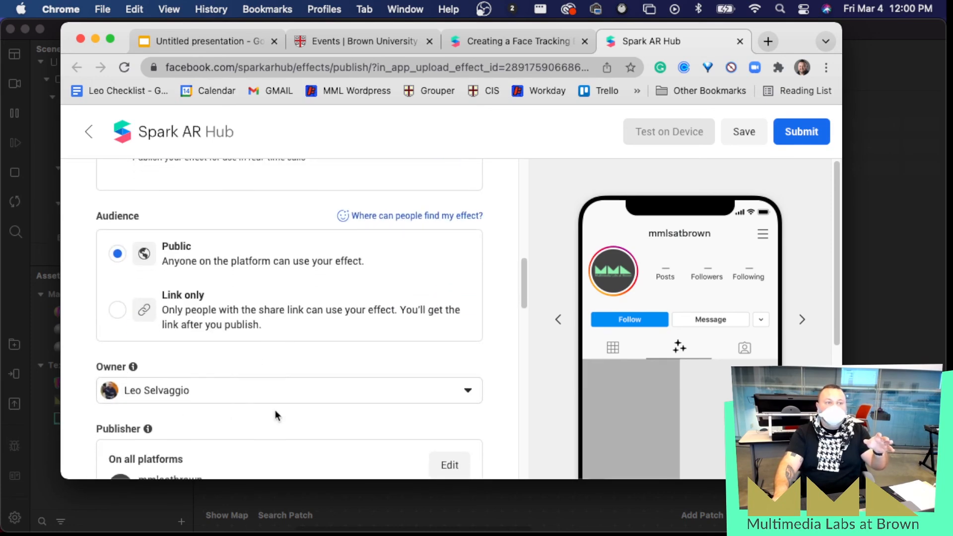
{"action": "scroll", "coordinate": [274, 410], "scroll_direction": "down", "scroll_amount": 3}
{"action": "scroll", "coordinate": [275, 410], "scroll_direction": "down", "scroll_amount": 5}
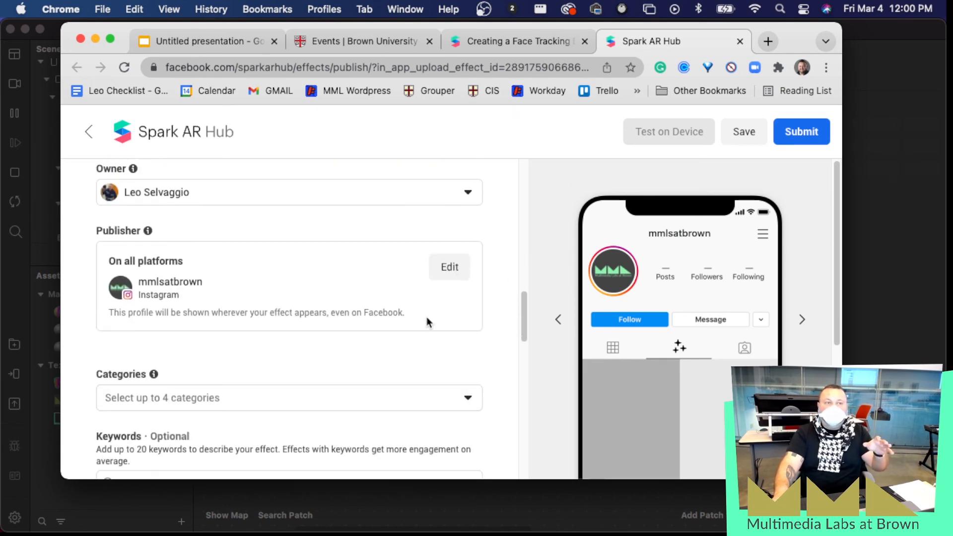
{"action": "scroll", "coordinate": [426, 317], "scroll_direction": "down", "scroll_amount": 4}
{"action": "scroll", "coordinate": [281, 336], "scroll_direction": "down", "scroll_amount": 1}
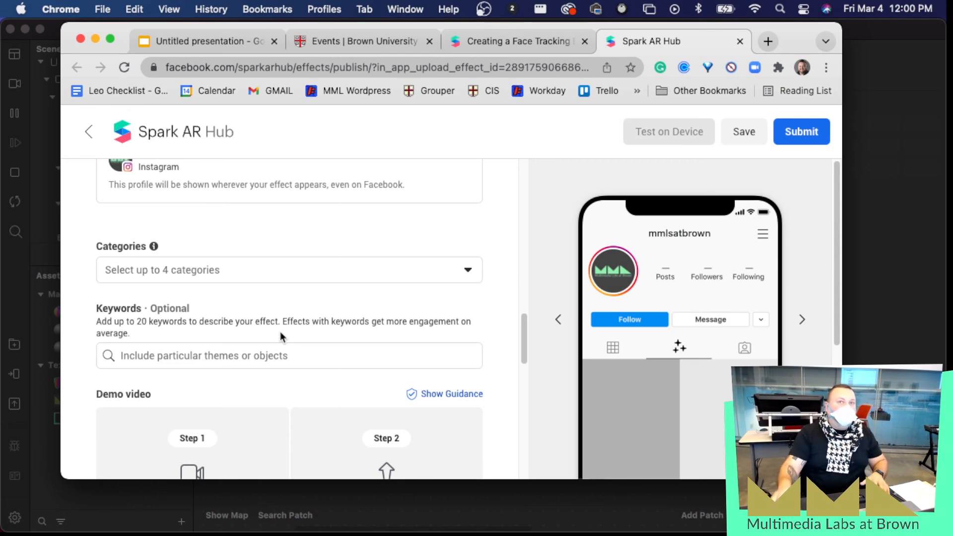
{"action": "scroll", "coordinate": [407, 295], "scroll_direction": "up", "scroll_amount": 10}
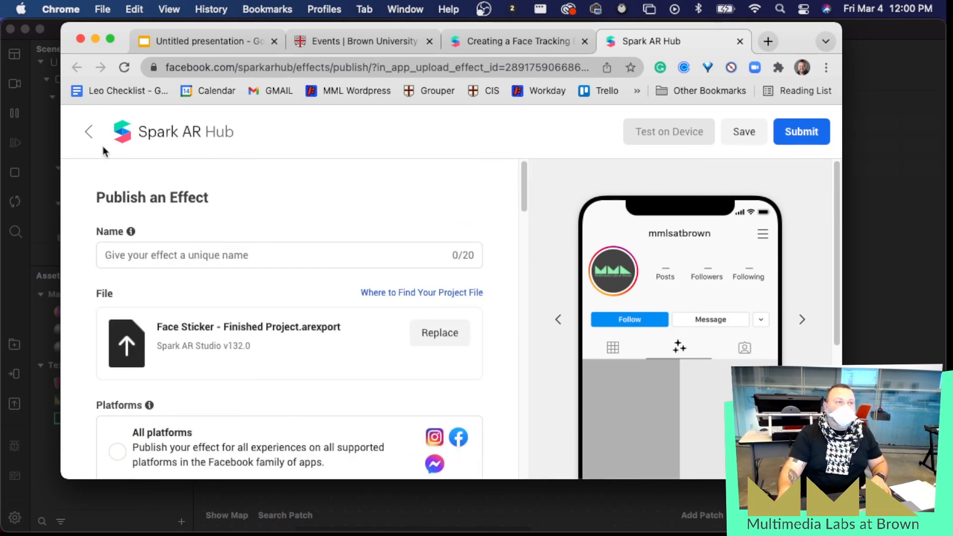
Step: Leave the publishing form for the Spark AR Hub home page and view MML Brown Bear's Instagram share link
{"action": "left_click", "coordinate": [88, 134]}
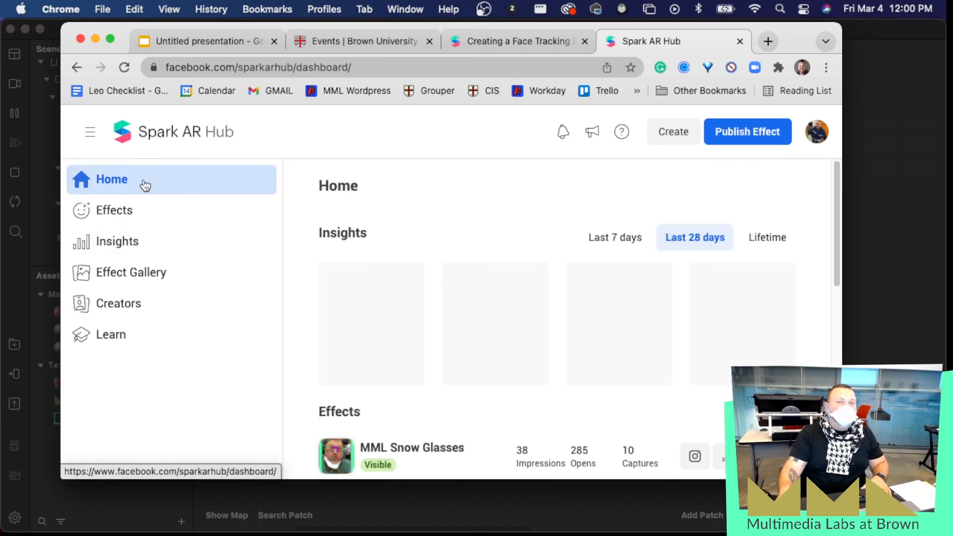
{"action": "scroll", "coordinate": [663, 285], "scroll_direction": "down", "scroll_amount": 5}
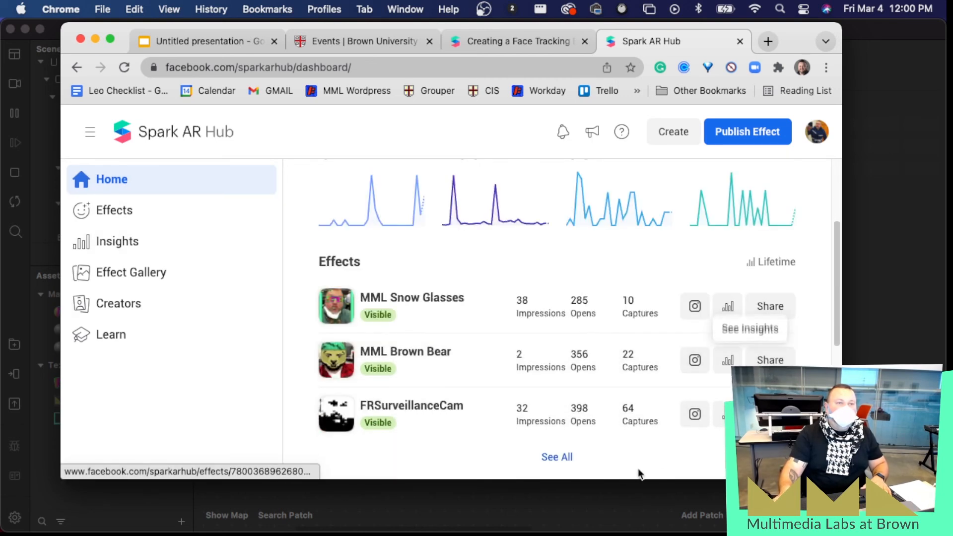
{"action": "left_click", "coordinate": [782, 361]}
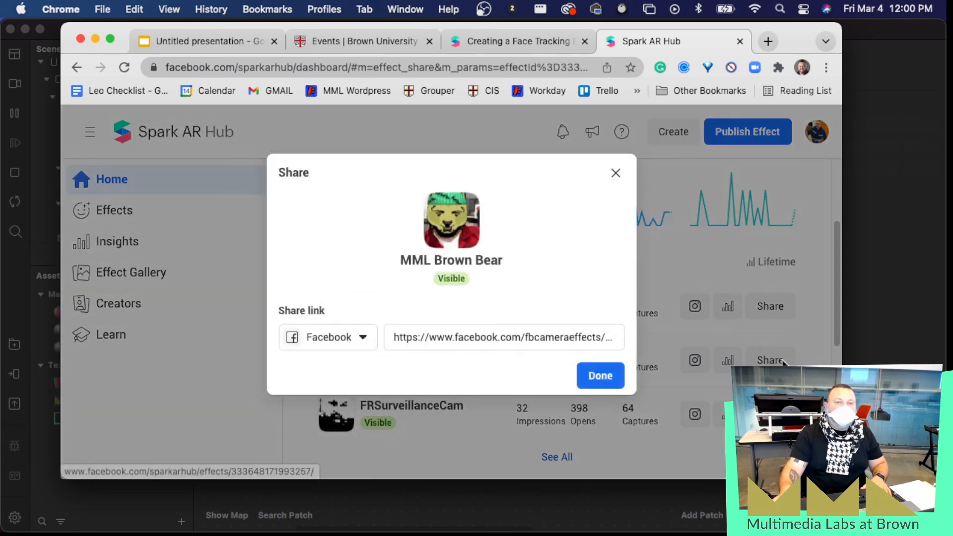
{"action": "left_click", "coordinate": [367, 346]}
{"action": "left_click", "coordinate": [362, 394]}
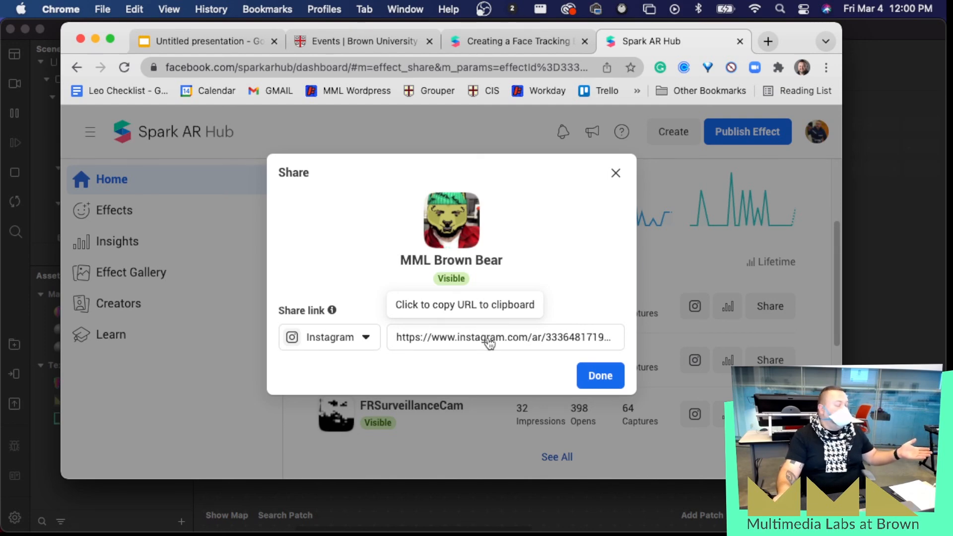
{"action": "left_click", "coordinate": [616, 383]}
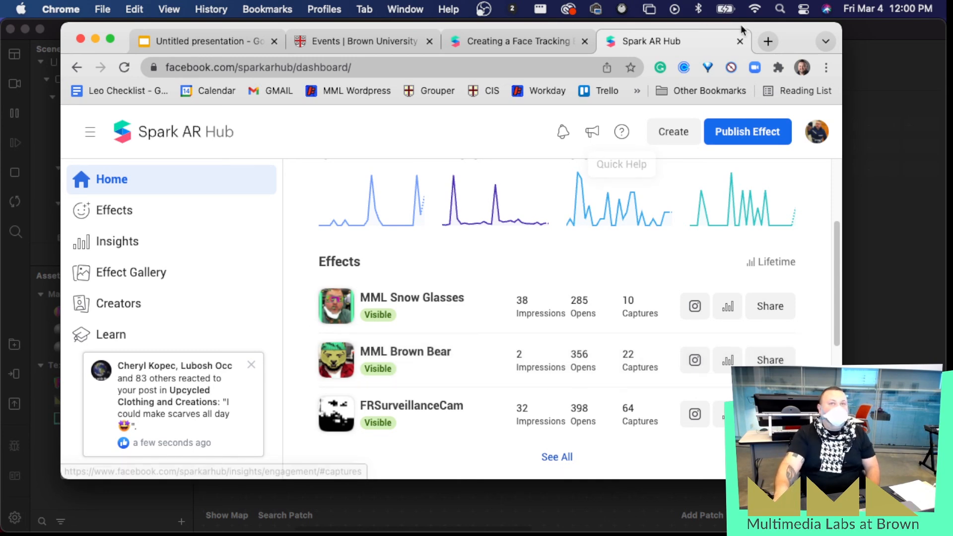
Step: Close the Spark AR Hub page, return to Spark AR Studio and dismiss the upload dialog
{"action": "left_click", "coordinate": [740, 41]}
{"action": "left_click", "coordinate": [862, 52]}
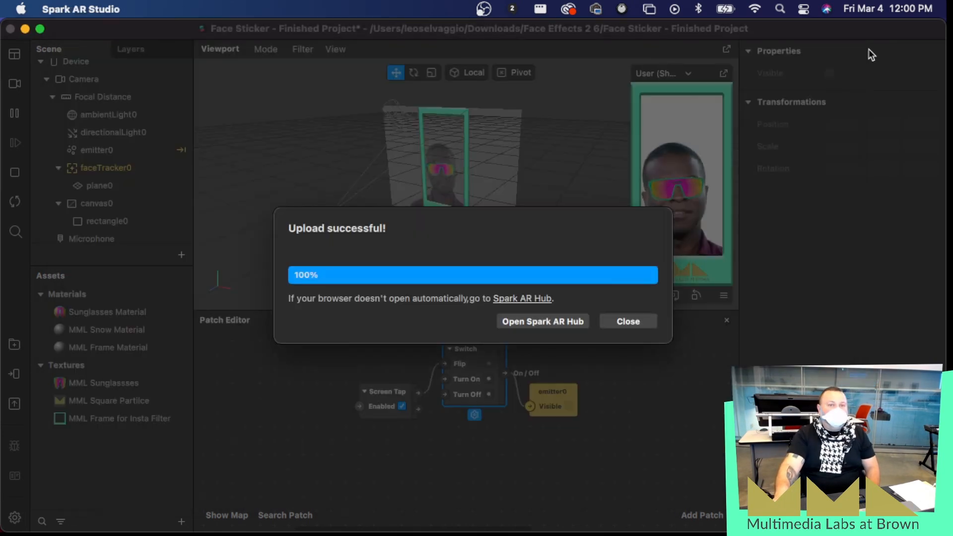
{"action": "left_click", "coordinate": [628, 321]}
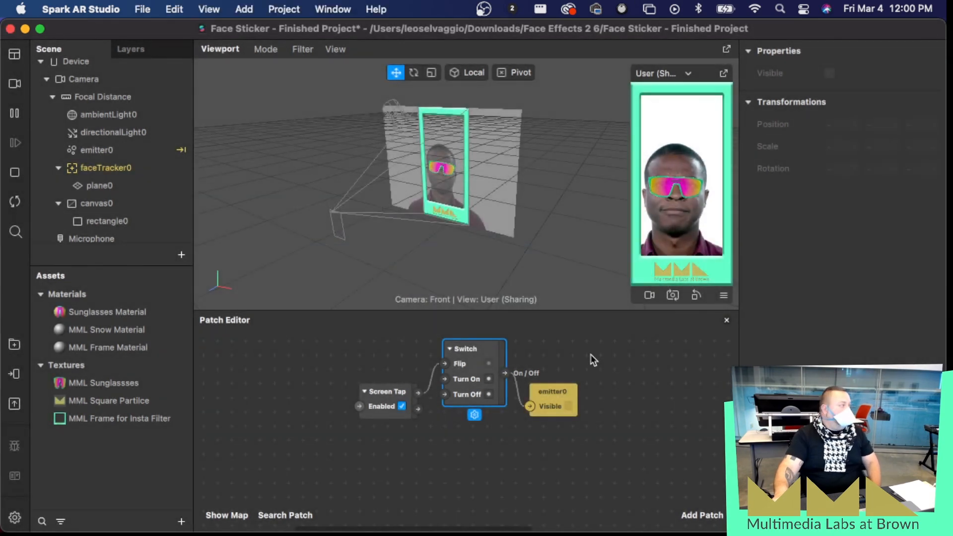